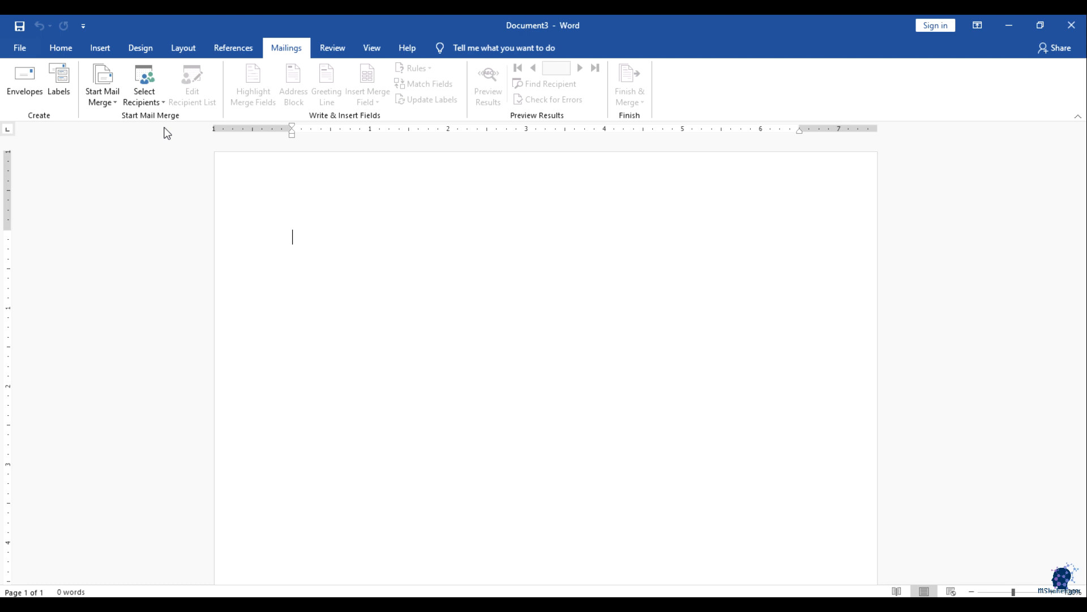
# Step: Type the note 'Mail Merge: Source data (addresses, names, email, contact), Generice Letter', fixing the opening typo
pyautogui.write('Mail e')
pyautogui.write('nve')
pyautogui.press('BackSpace')
pyautogui.press('BackSpace')
pyautogui.press('BackSpace')
pyautogui.press('BackSpace')
pyautogui.write('Merge: Source data')
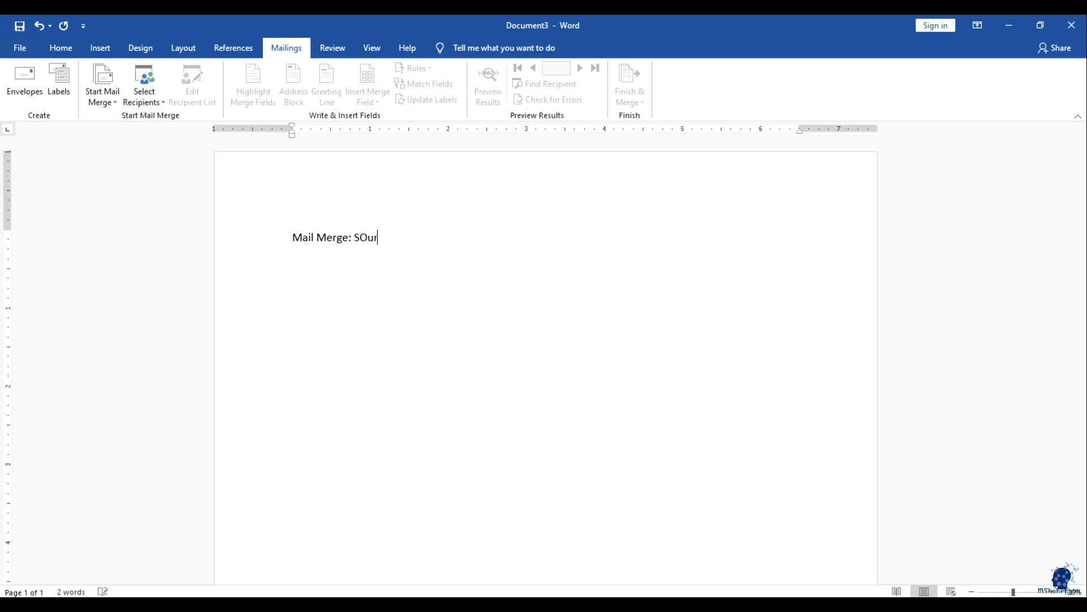
pyautogui.write(' (addresses, names, email, contact)')
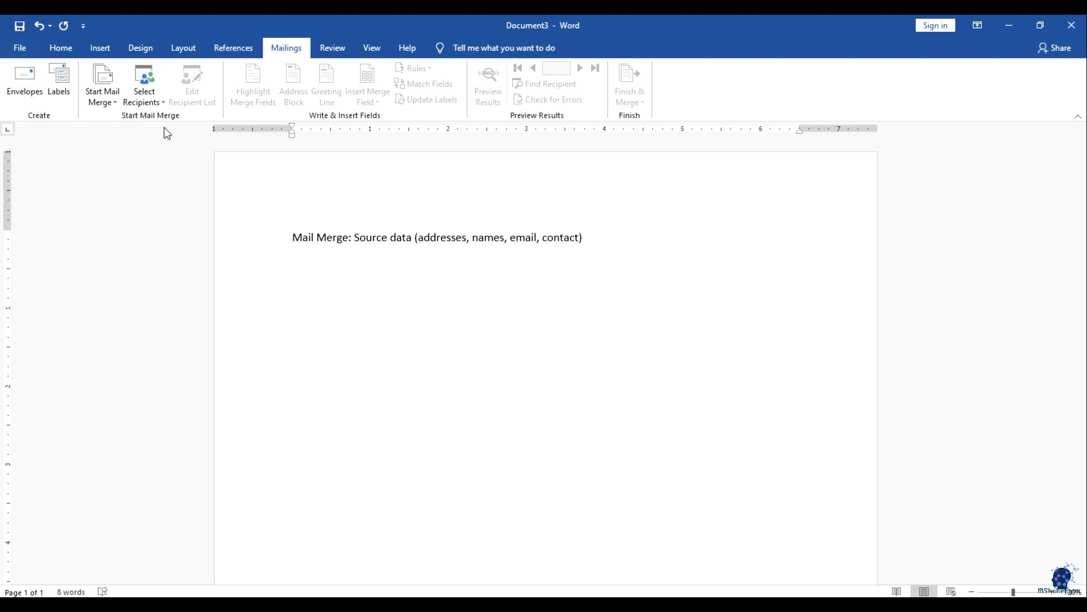
pyautogui.write(', Generice Let')
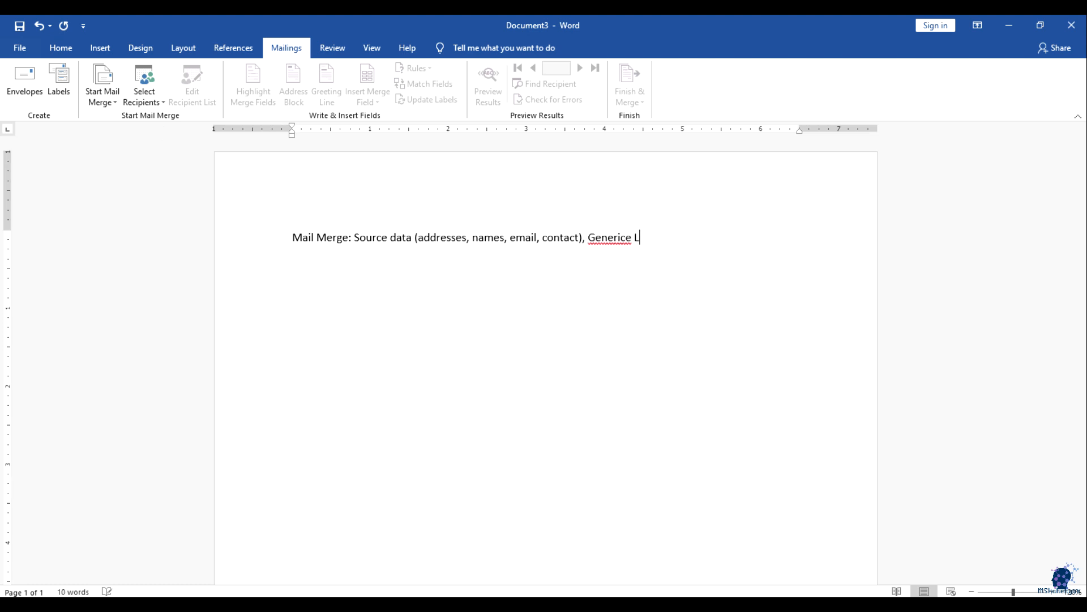
pyautogui.write('ter')
# Step: Correct 'Generice' to 'Generic' and make 'Generic Letter' bold
pyautogui.click(632, 238)
pyautogui.press('BackSpace')
pyautogui.press('Right')
pyautogui.press('Right')
pyautogui.press('Right')
pyautogui.press('Right')
pyautogui.press('End')
pyautogui.hotkey('shift', 'Left')
pyautogui.hotkey('shift', 'Left')
pyautogui.hotkey('shift', 'Left')
pyautogui.hotkey('shift', 'Left')
pyautogui.hotkey('shift', 'Left')
pyautogui.hotkey('shift', 'Left')
pyautogui.hotkey('shift', 'Left')
pyautogui.hotkey('shift', 'Left')
pyautogui.hotkey('shift', 'Left')
pyautogui.hotkey('shift', 'Left')
pyautogui.hotkey('shift', 'Left')
pyautogui.hotkey('shift', 'Left')
pyautogui.hotkey('shift', 'Left')
pyautogui.hotkey('shift', 'Left')
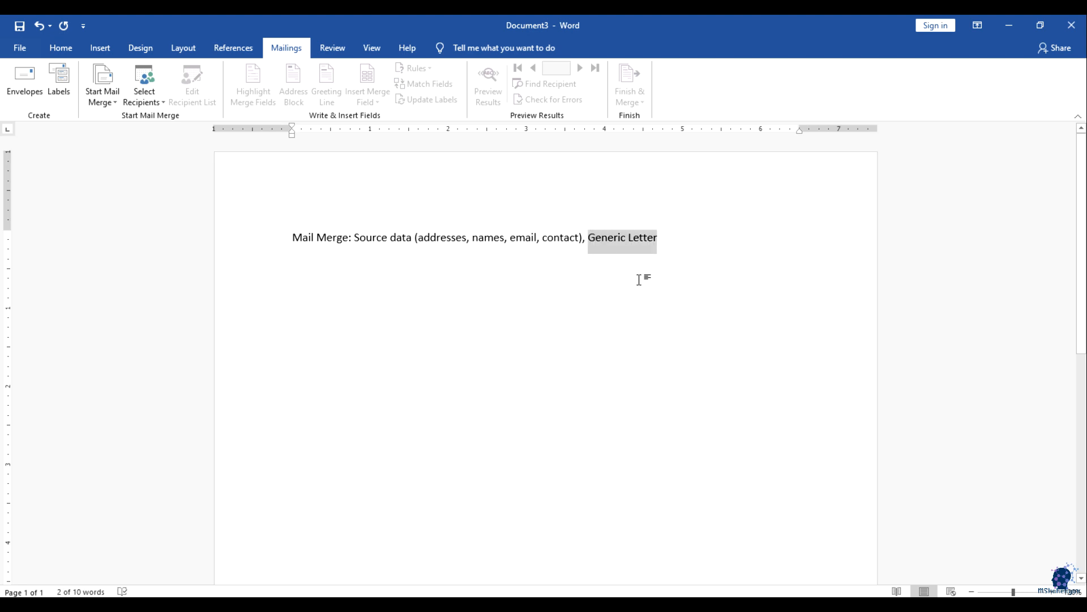
pyautogui.hotkey('ctrl', 'b')
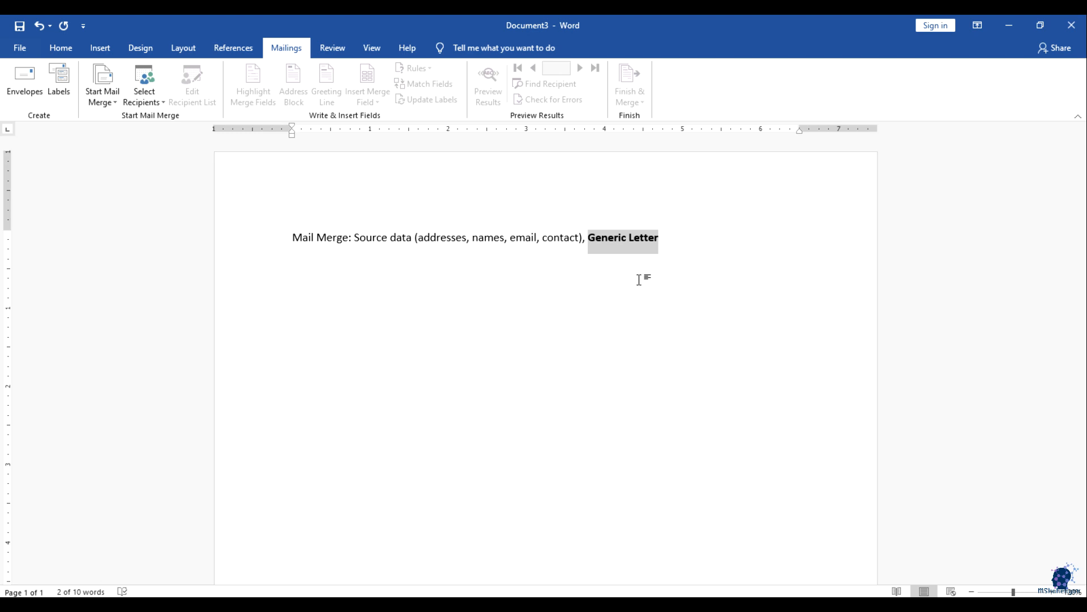
# Step: Append '-> final letters' after Generic Letter and select the new text
pyautogui.press('Right')
pyautogui.write('-> f')
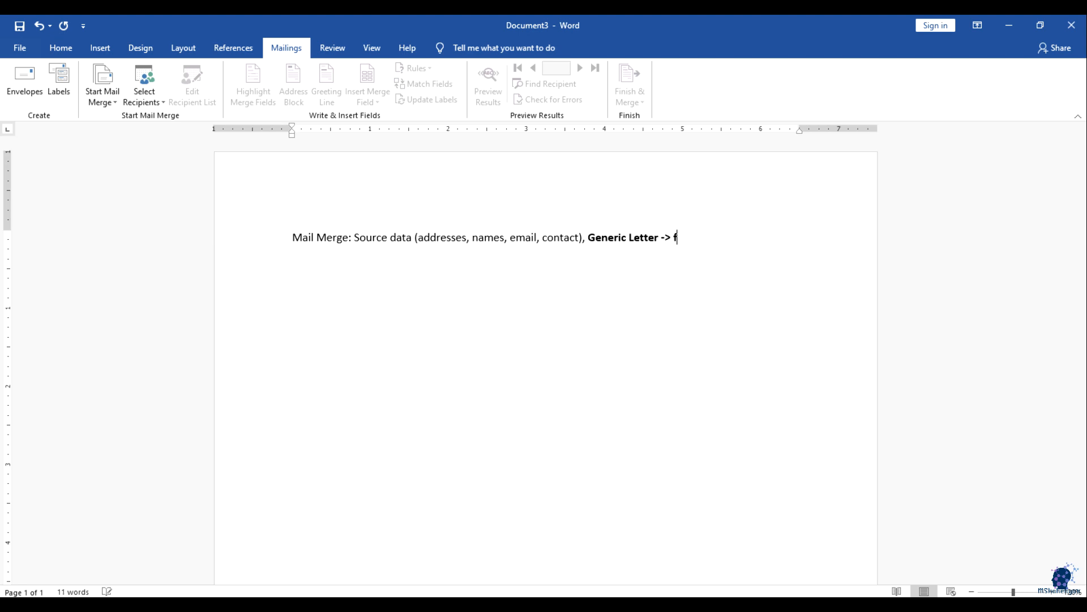
pyautogui.write('inal letters')
pyautogui.hotkey('shift', 'Left')
pyautogui.hotkey('shift', 'Left')
pyautogui.hotkey('shift', 'Left')
pyautogui.hotkey('shift', 'Left')
pyautogui.hotkey('shift', 'Left')
pyautogui.hotkey('shift', 'Left')
pyautogui.hotkey('shift', 'Left')
pyautogui.hotkey('shift', 'Left')
pyautogui.hotkey('shift', 'Left')
pyautogui.hotkey('shift', 'Left')
pyautogui.hotkey('shift', 'Left')
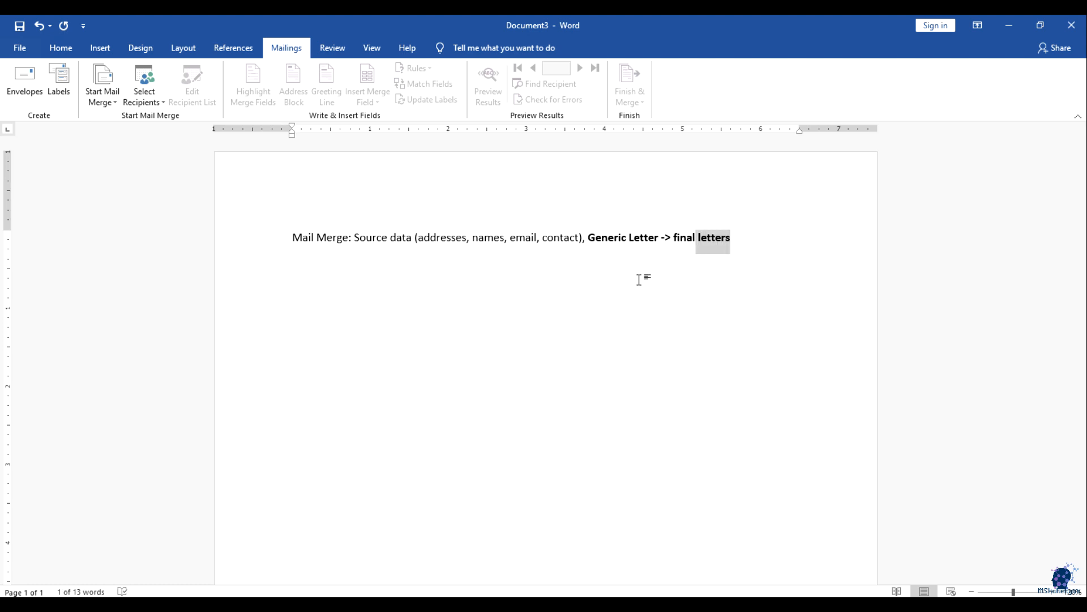
pyautogui.hotkey('shift', 'Left')
pyautogui.hotkey('shift', 'Left')
# Step: Select the whole mail merge note line
pyautogui.moveTo(291, 238); pyautogui.dragTo(347, 239)
pyautogui.click(368, 279)
pyautogui.click(343, 265)
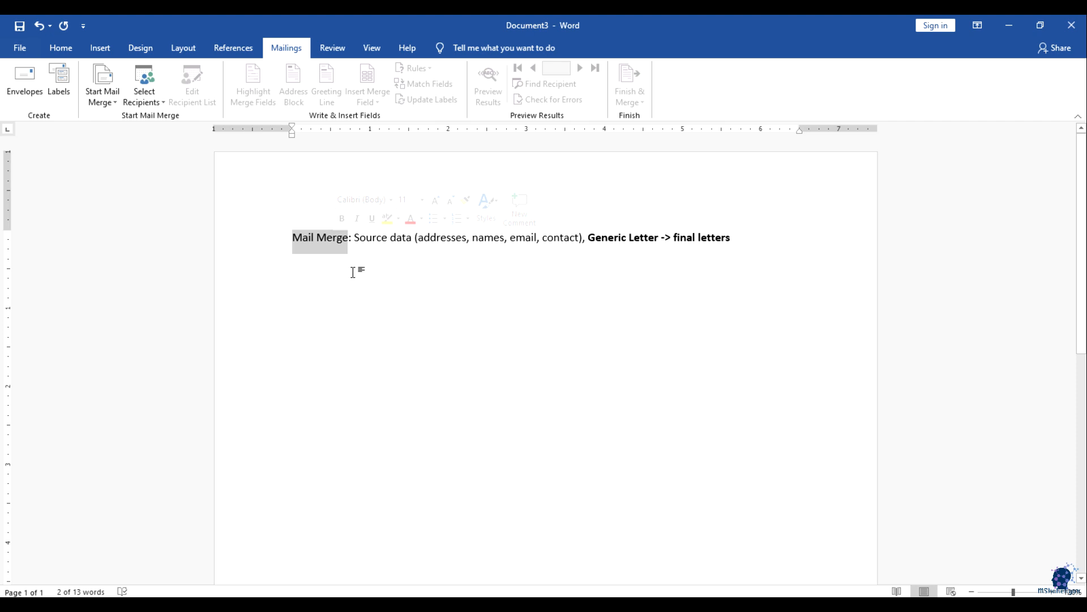
pyautogui.click(395, 299)
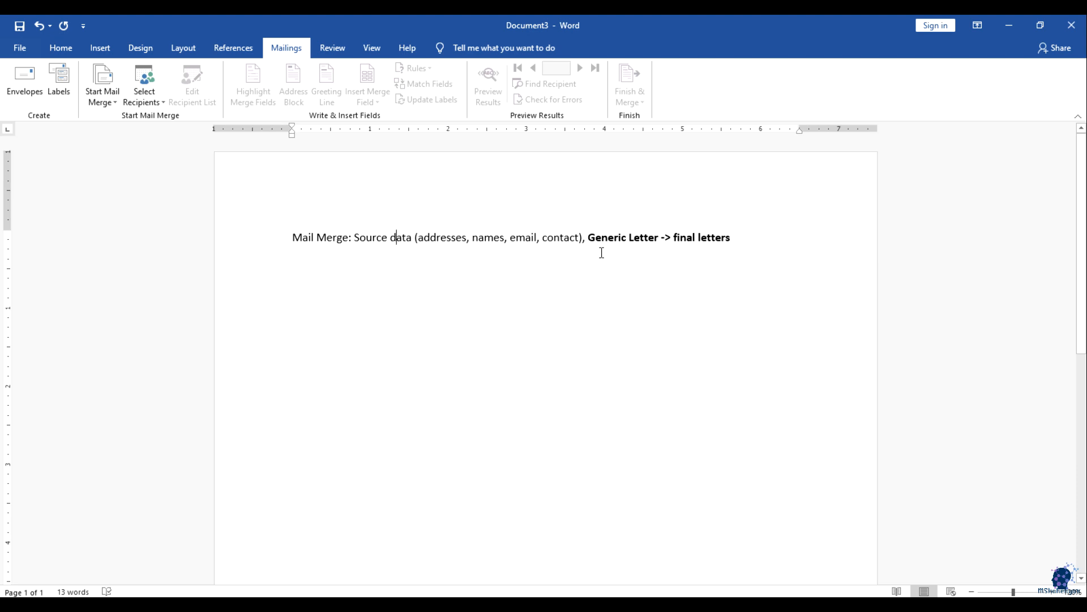
pyautogui.moveTo(754, 238); pyautogui.dragTo(267, 236)
# Step: Delete the note line and show the Start Mail Merge document types on the Mailings tab
pyautogui.press('Delete')
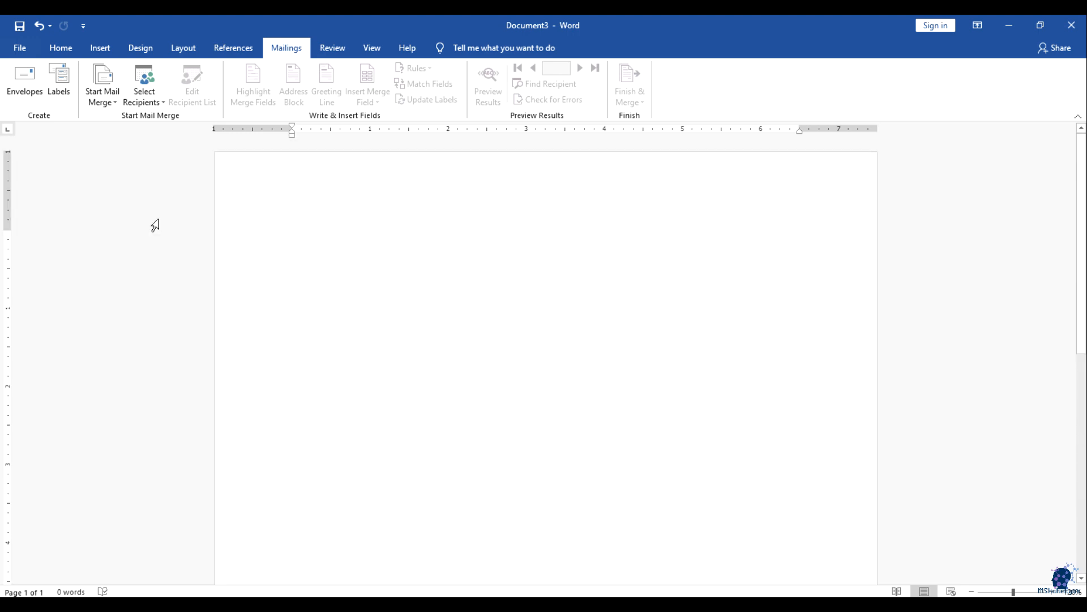
pyautogui.scroll(-5, 451, 302)
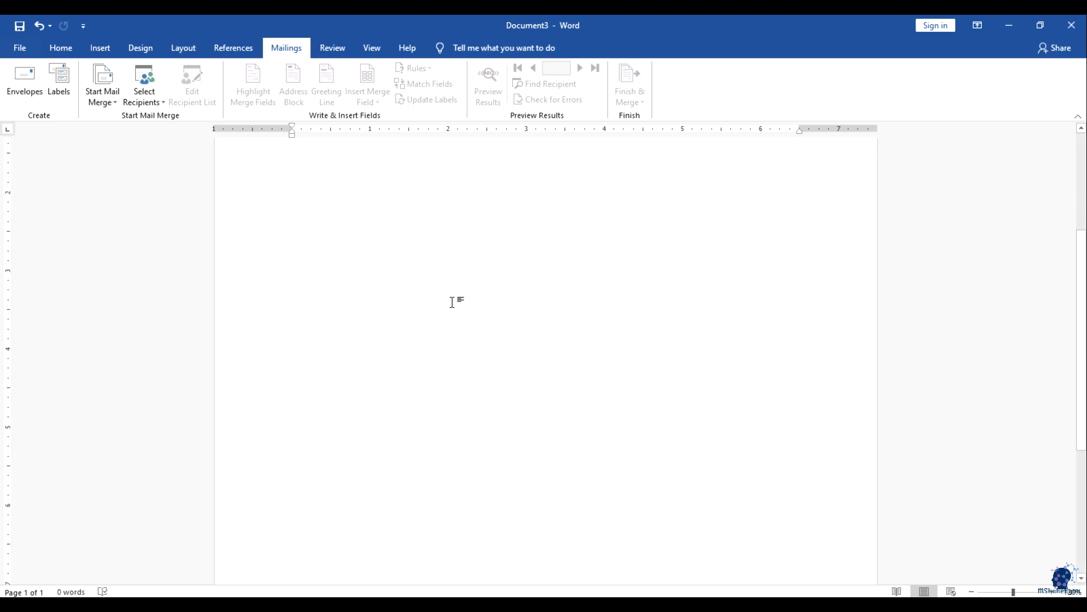
pyautogui.scroll(5, 451, 301)
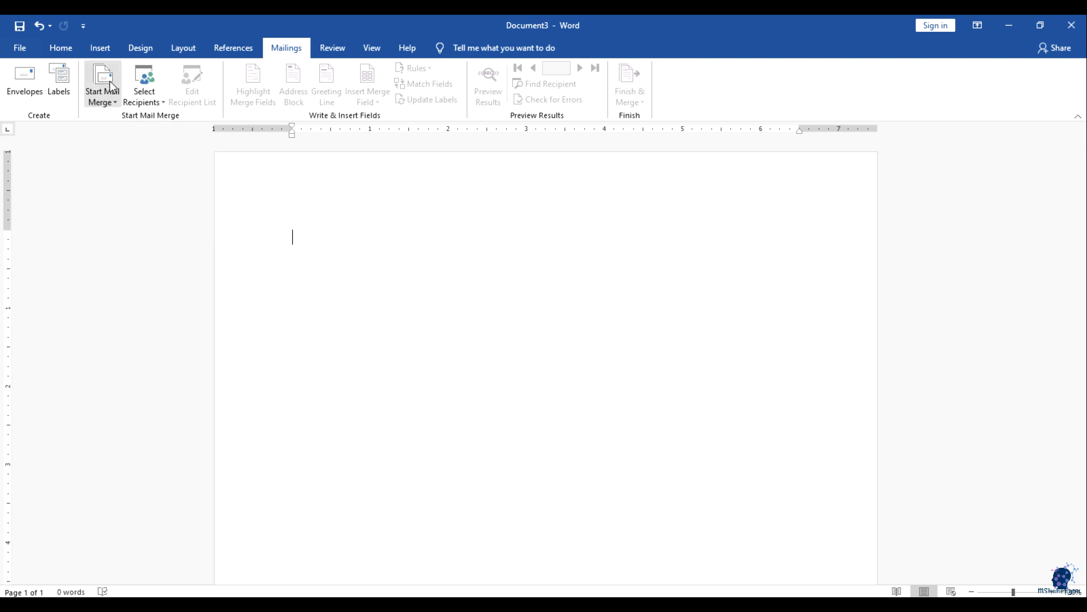
pyautogui.click(116, 102)
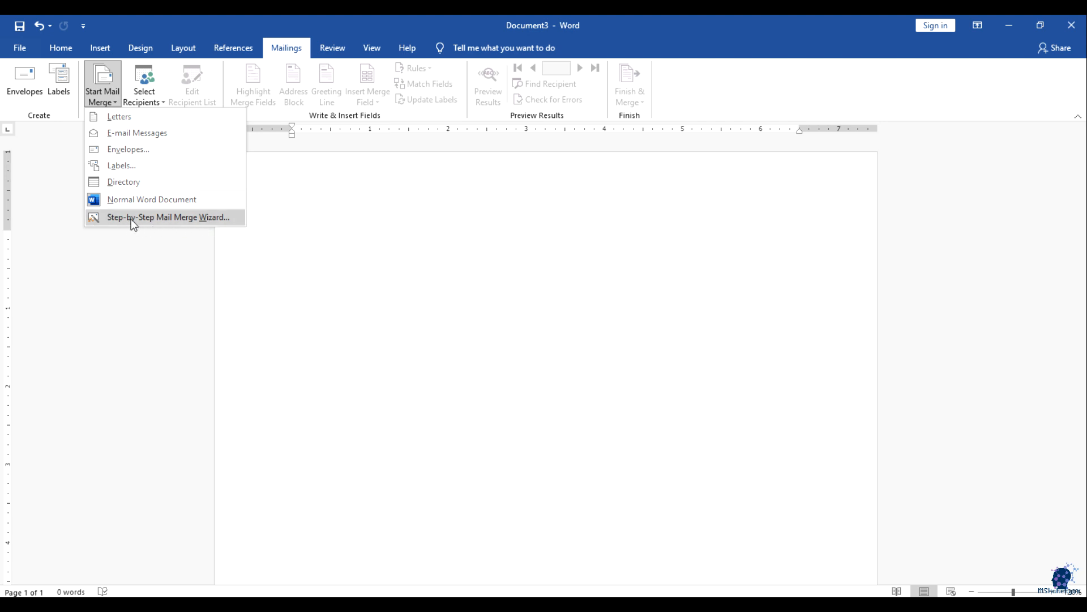
# Step: Launch the Step-by-Step Mail Merge Wizard for Letters and go to Starting document
pyautogui.click(170, 217)
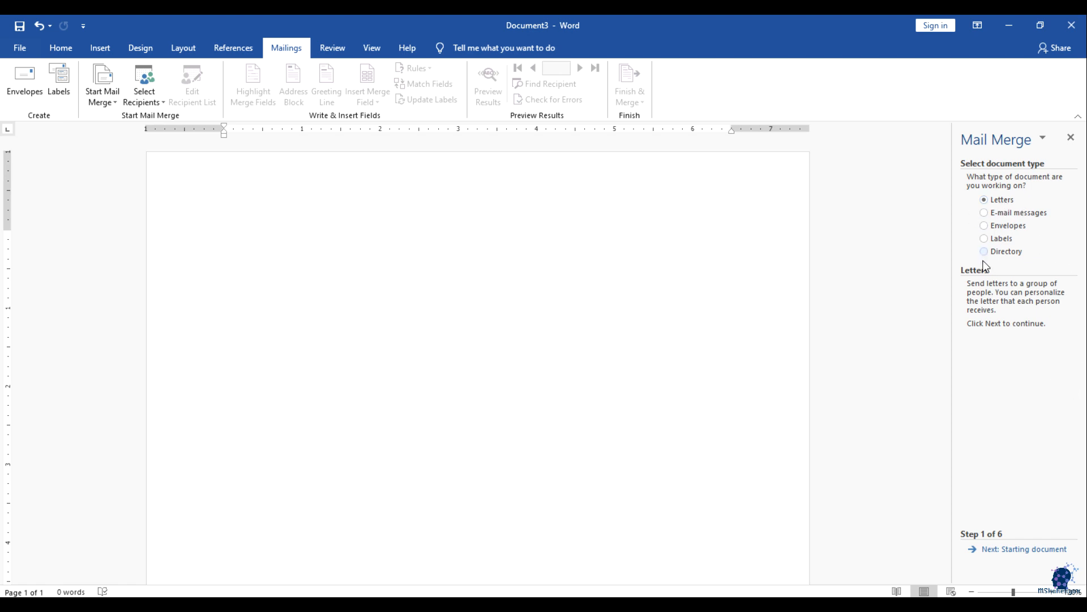
pyautogui.click(1016, 549)
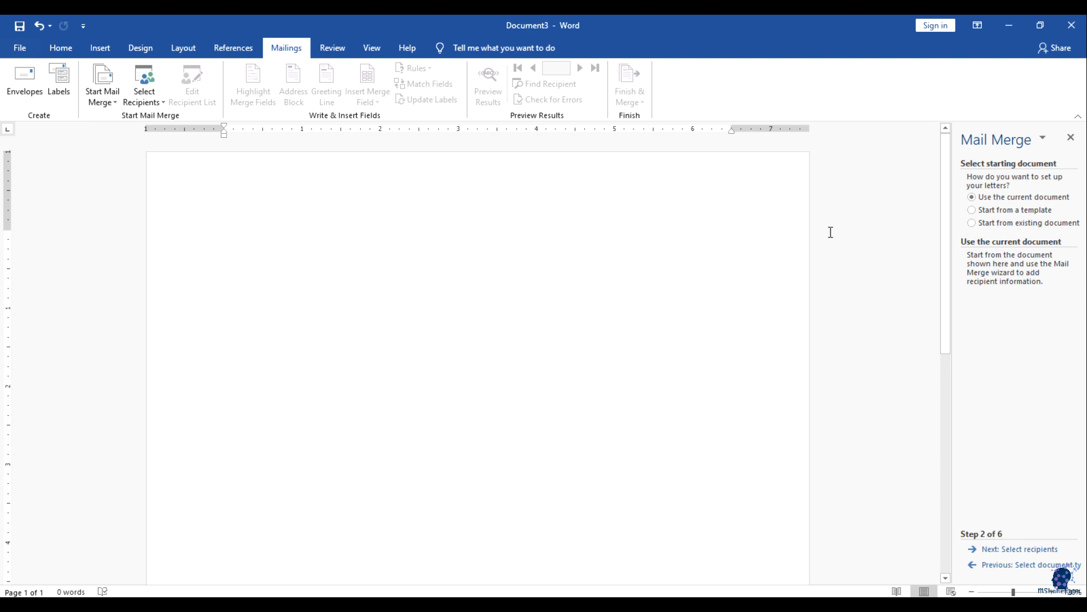
pyautogui.click(1007, 211)
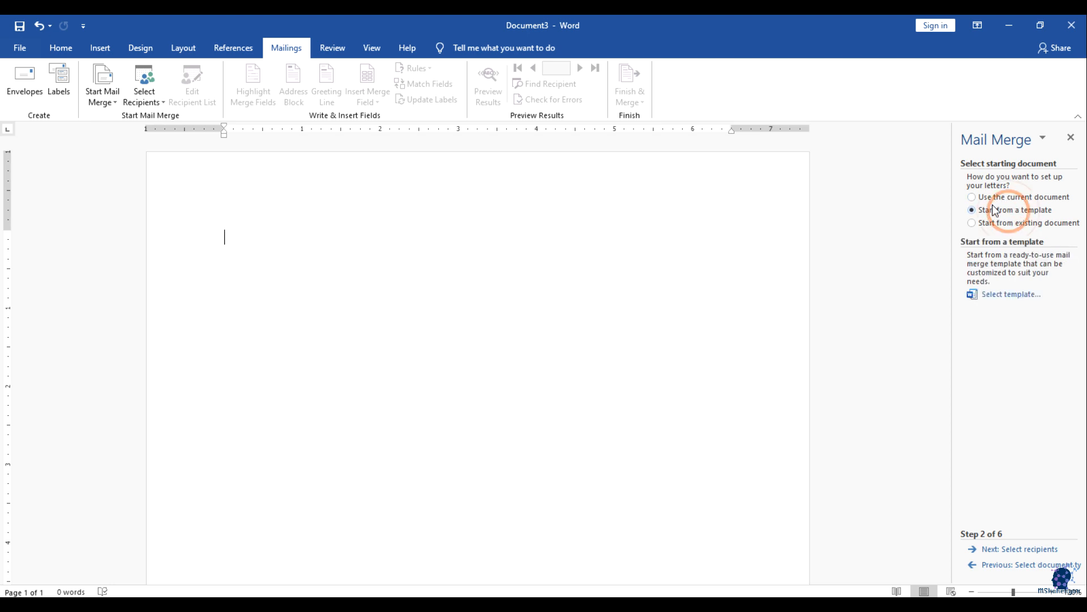
pyautogui.click(1001, 296)
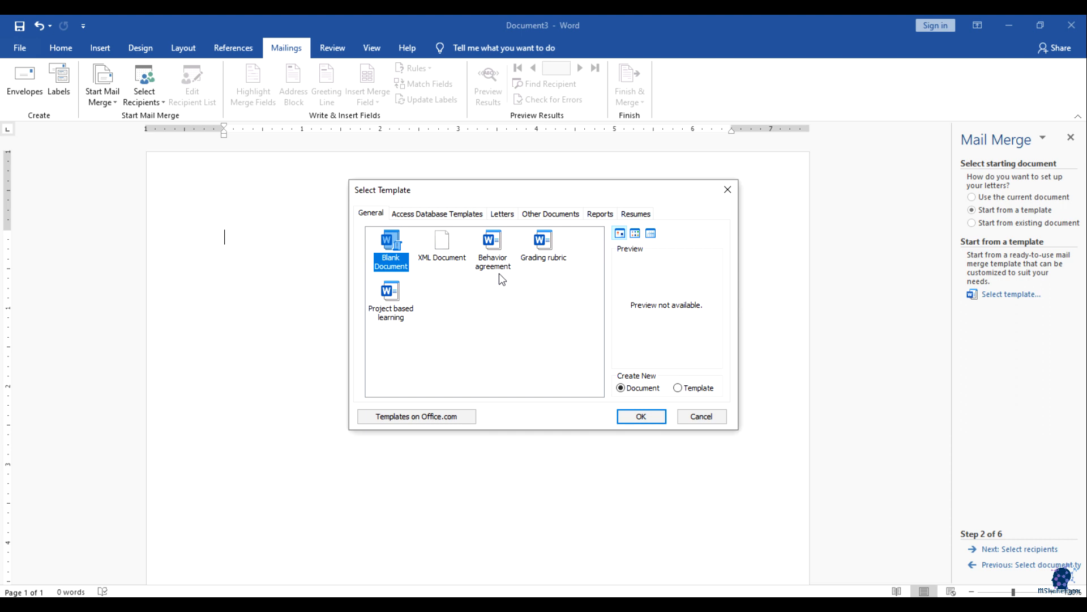
pyautogui.click(502, 213)
pyautogui.scroll(-1, 525, 308)
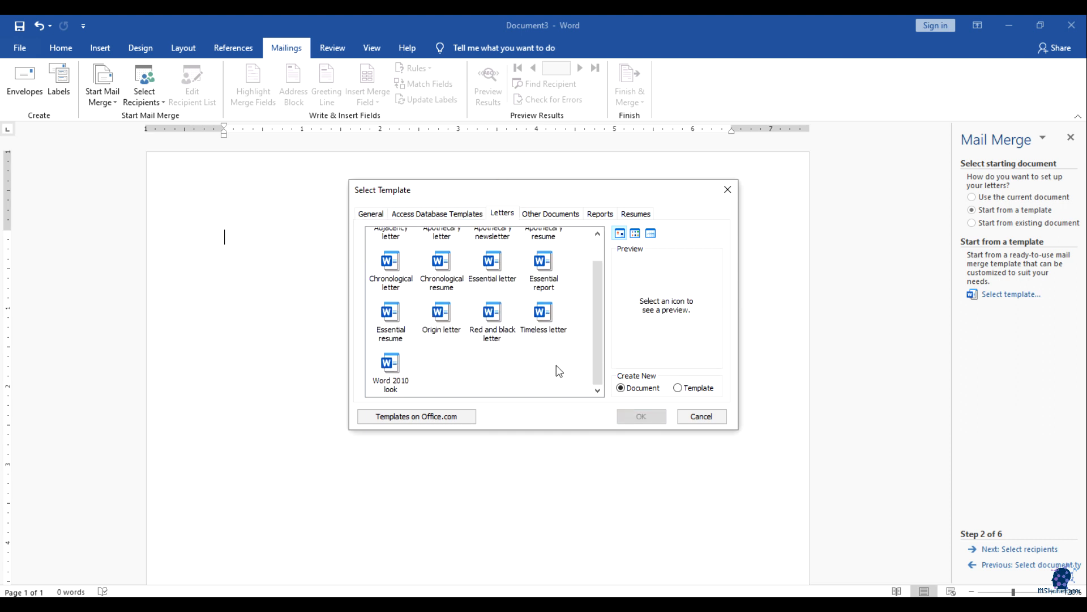
pyautogui.scroll(1, 557, 371)
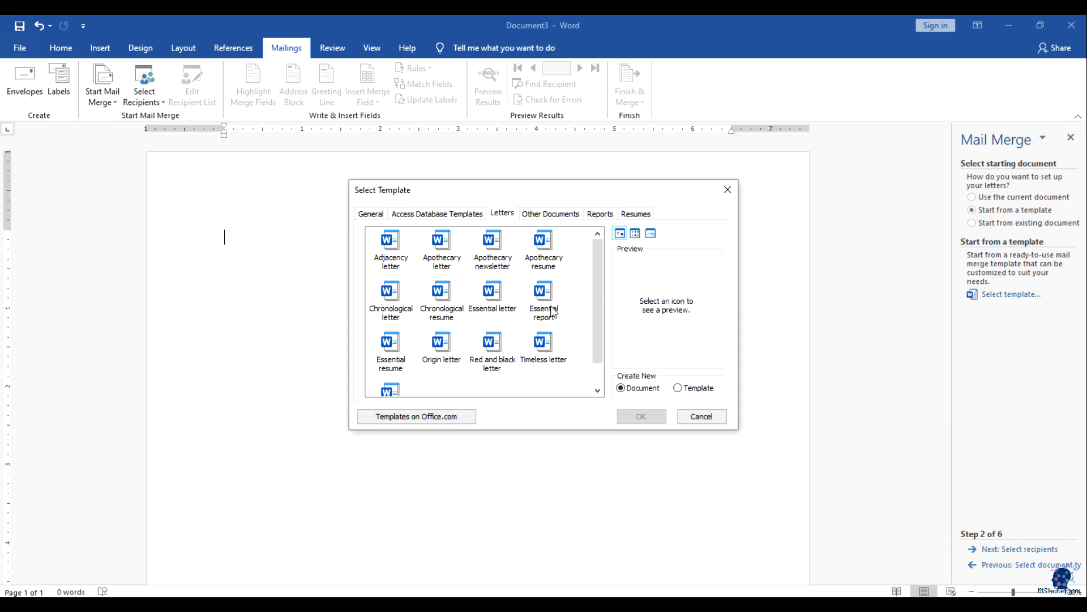
pyautogui.scroll(-1, 501, 307)
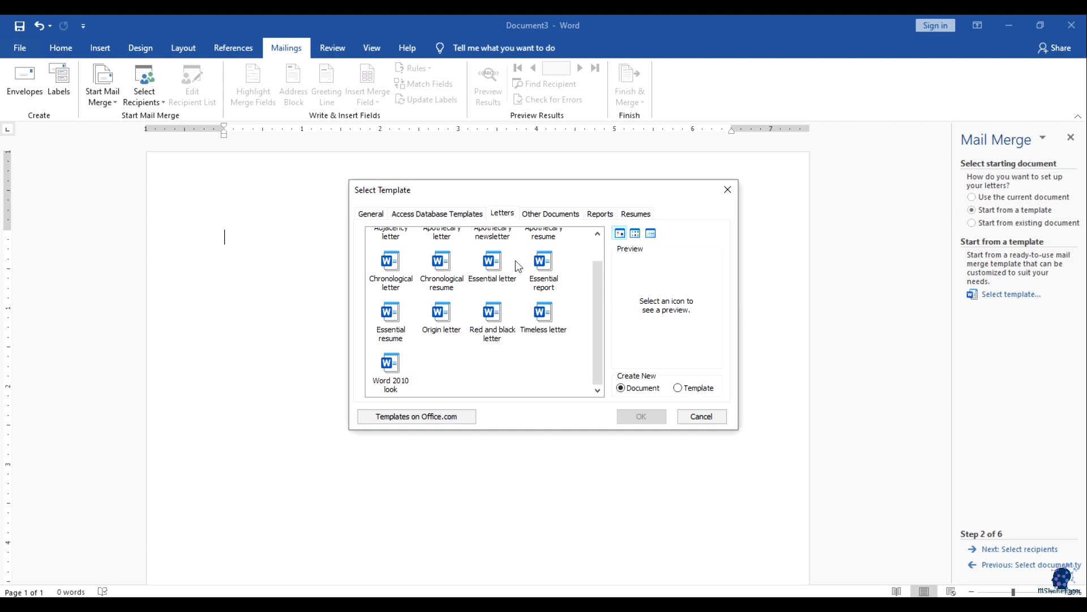
pyautogui.click(542, 217)
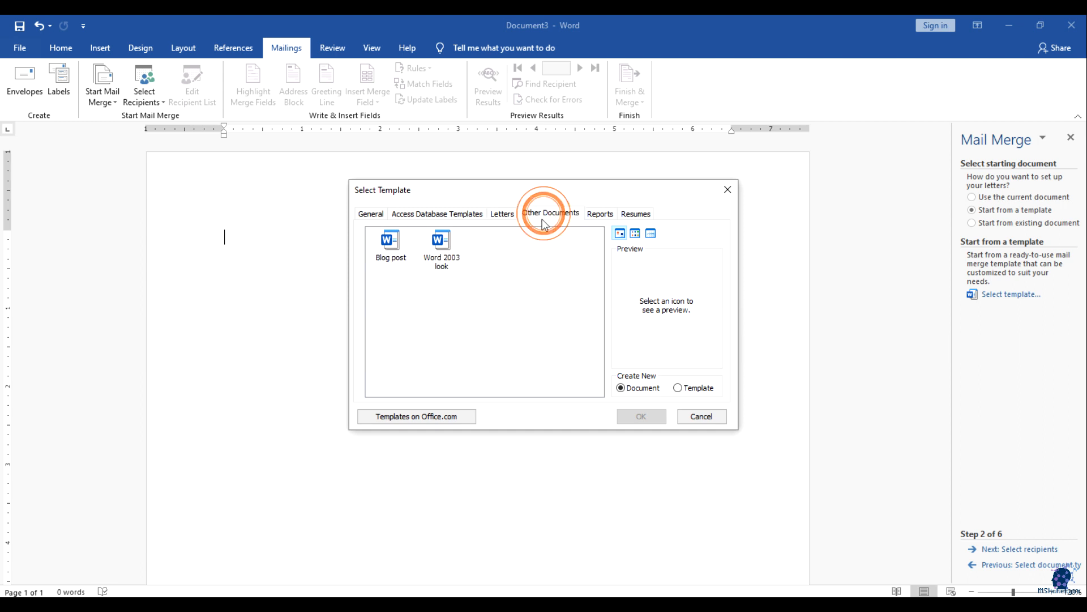
pyautogui.click(637, 214)
pyautogui.click(728, 189)
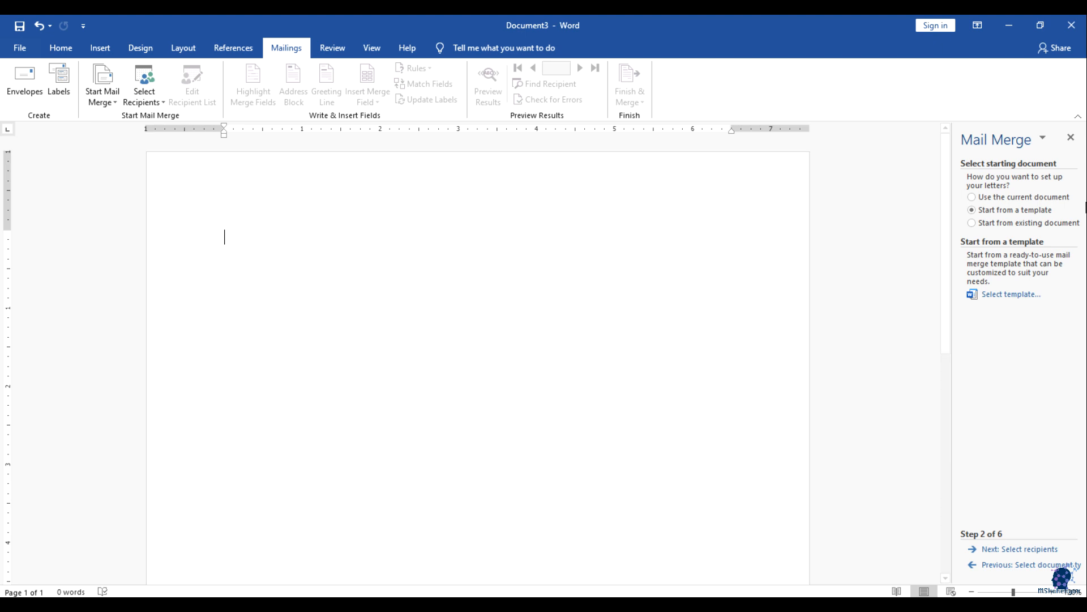
pyautogui.click(1022, 198)
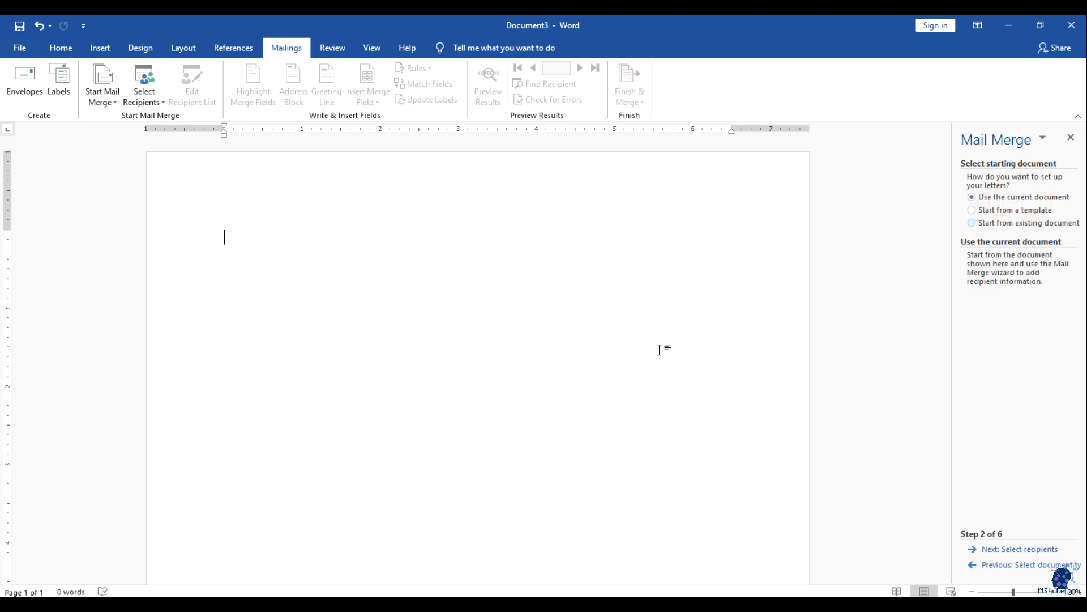
# Step: Use the current document as the letter and advance to Select recipients
pyautogui.click(342, 285)
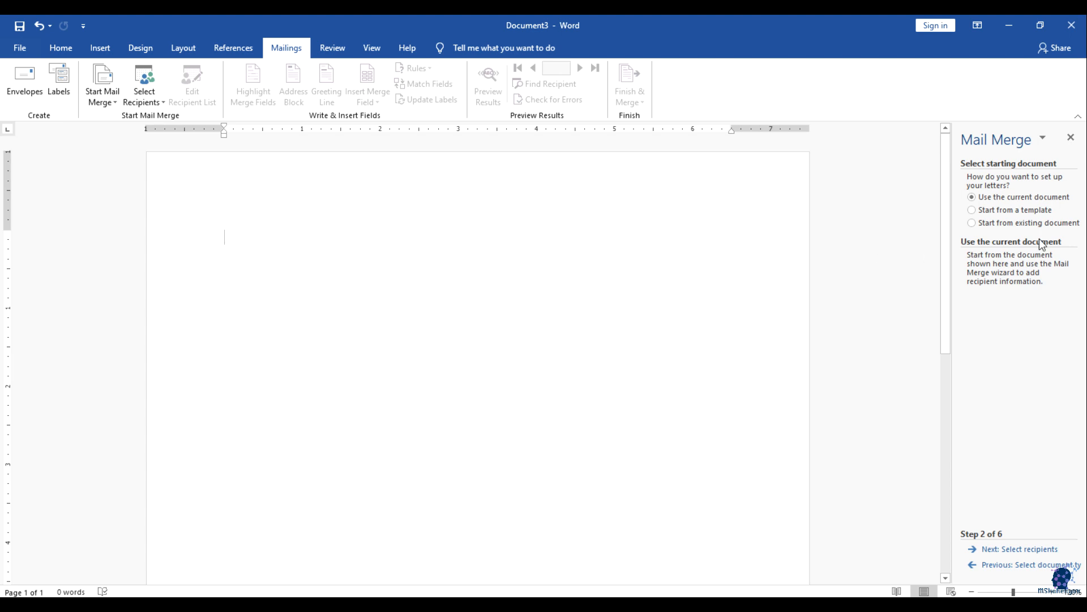
pyautogui.click(1026, 549)
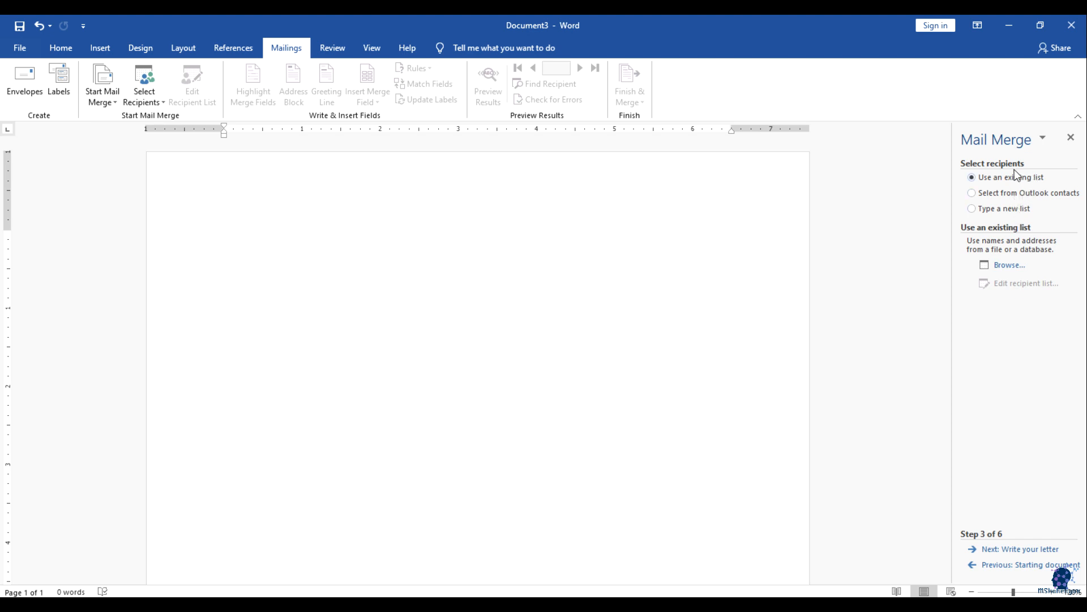
# Step: Choose to type a new recipient list and open the New Address List dialog
pyautogui.click(979, 208)
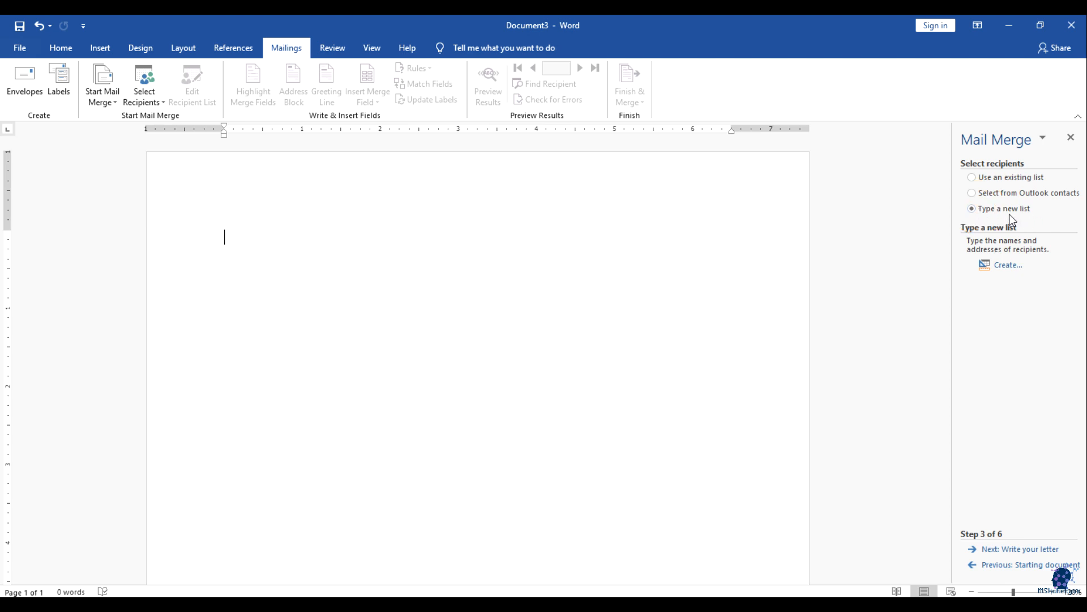
pyautogui.click(1006, 270)
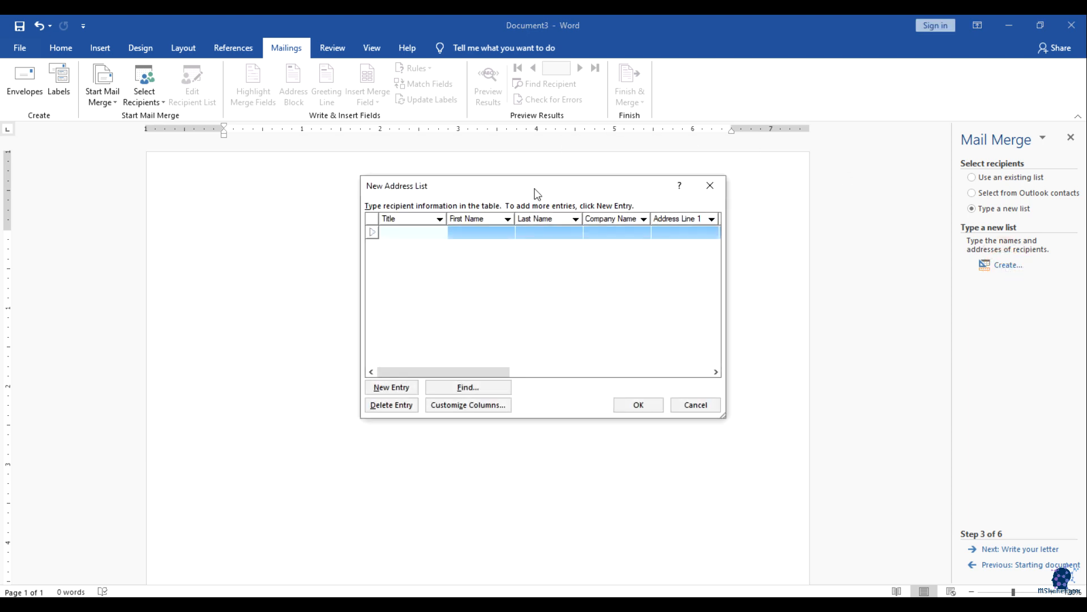
pyautogui.moveTo(567, 192); pyautogui.dragTo(496, 205)
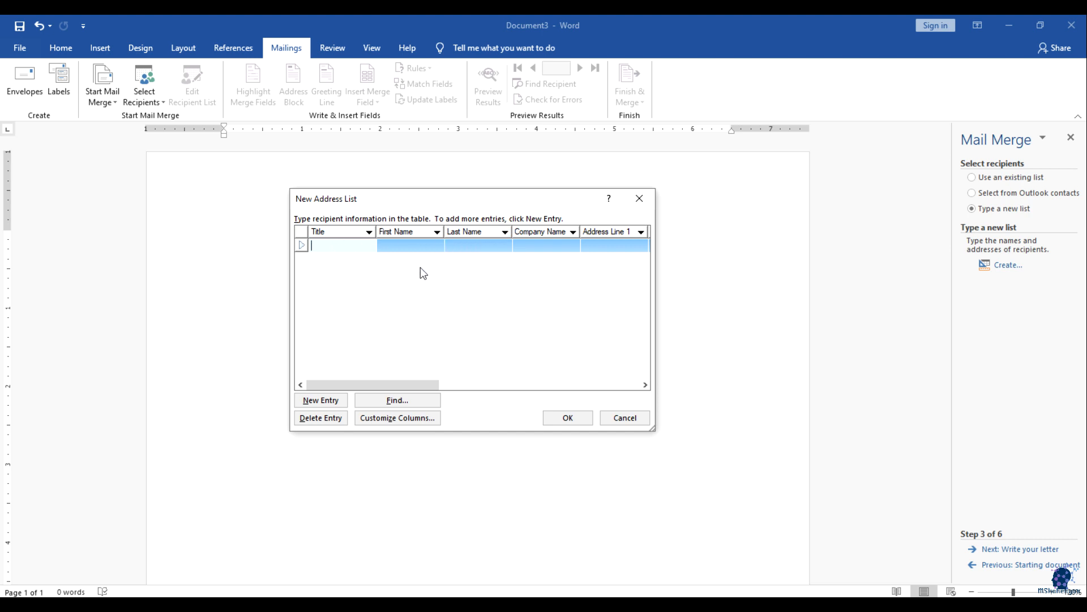
pyautogui.moveTo(420, 385); pyautogui.dragTo(370, 335)
pyautogui.moveTo(416, 202); pyautogui.dragTo(448, 202)
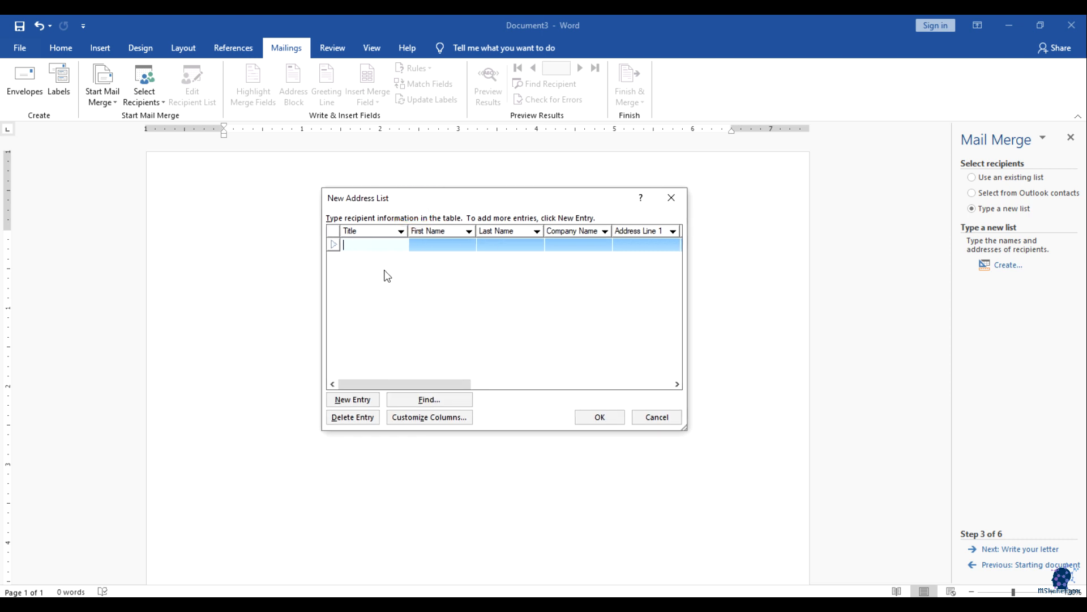
# Step: Enter the first recipient's title Mr., first and last name, and company Apple
pyautogui.click(383, 247)
pyautogui.click(365, 248)
pyautogui.write('Mr')
pyautogui.write('.')
pyautogui.press('BackSpace')
pyautogui.press('BackSpace')
pyautogui.press('Tab')
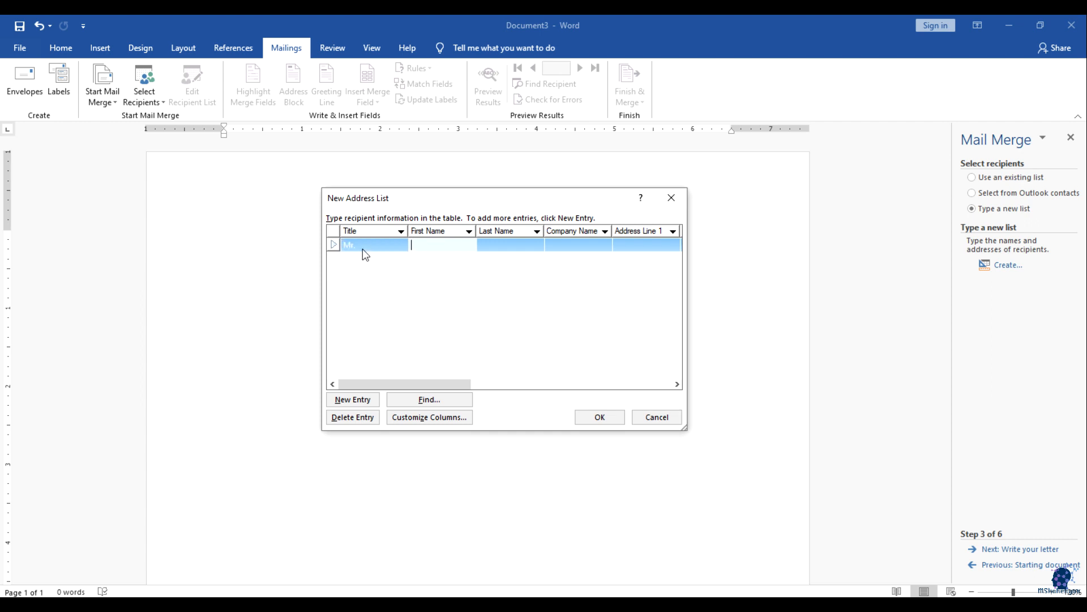
pyautogui.write('John')
pyautogui.press('Tab')
pyautogui.write('SMit')
pyautogui.press('BackSpace')
pyautogui.press('BackSpace')
pyautogui.press('BackSpace')
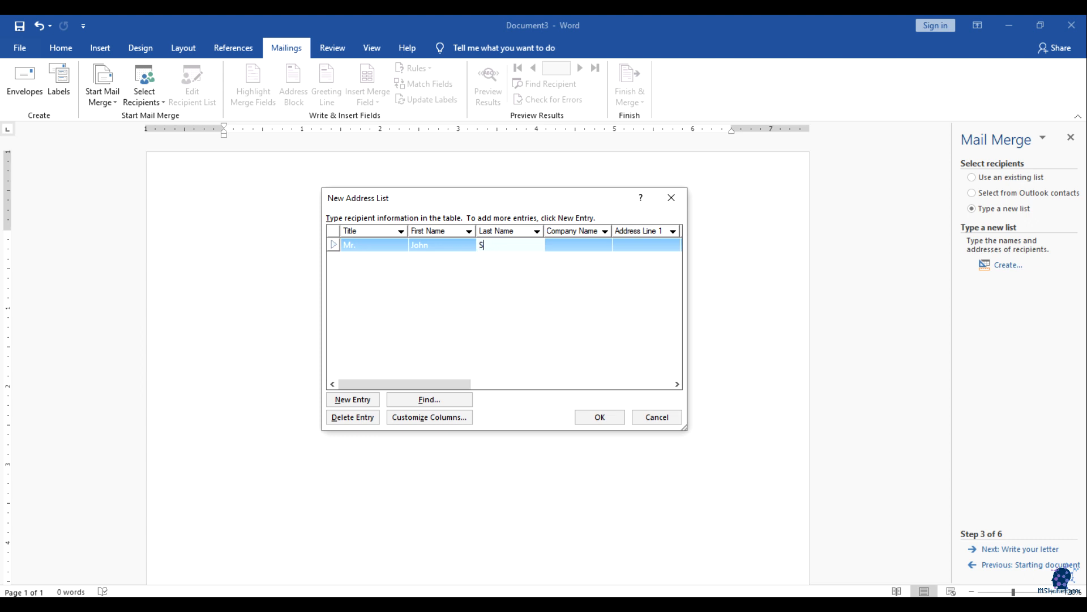
pyautogui.write('mith')
pyautogui.press('Tab')
pyautogui.write('Apple')
# Step: Add the first recipient's USA address, Newyork city, phone number and e-mail address
pyautogui.press('Tab')
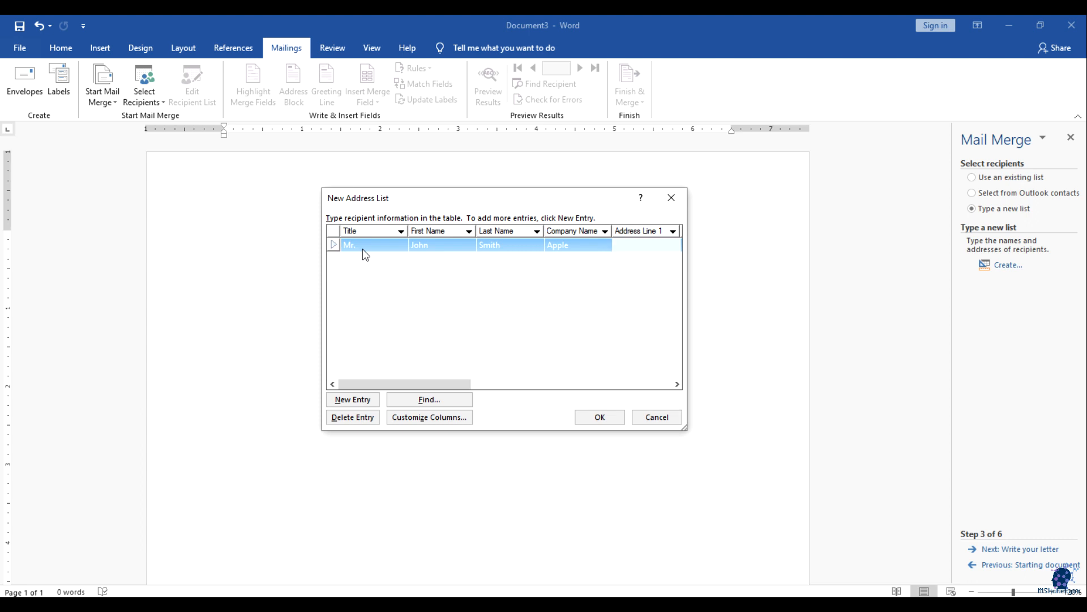
pyautogui.write('USA')
pyautogui.press('Tab')
pyautogui.press('Tab')
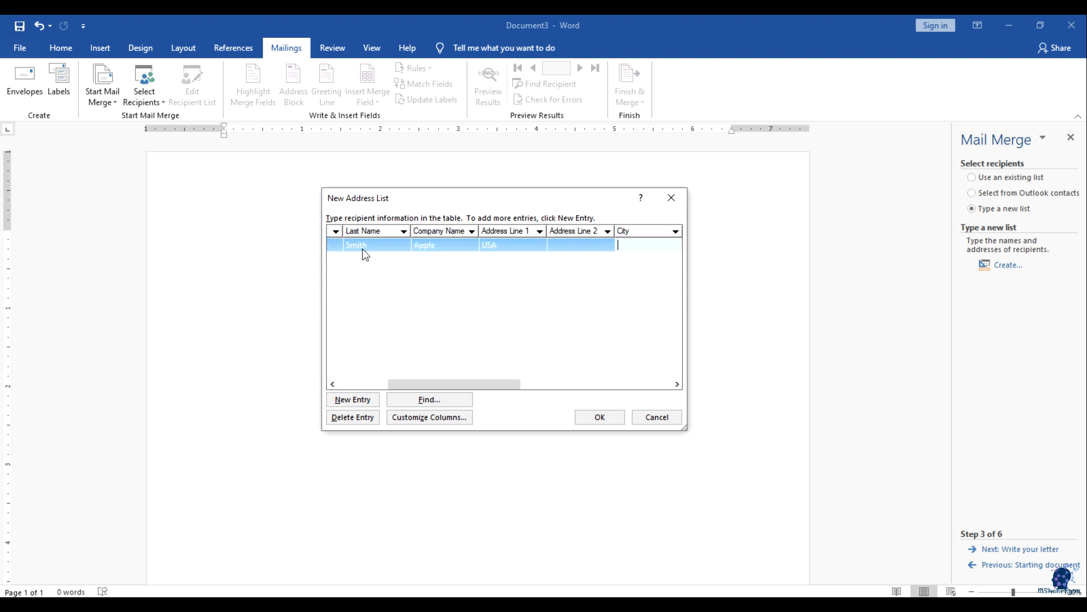
pyautogui.write('Newyork')
pyautogui.press('Tab')
pyautogui.press('Tab')
pyautogui.press('Tab')
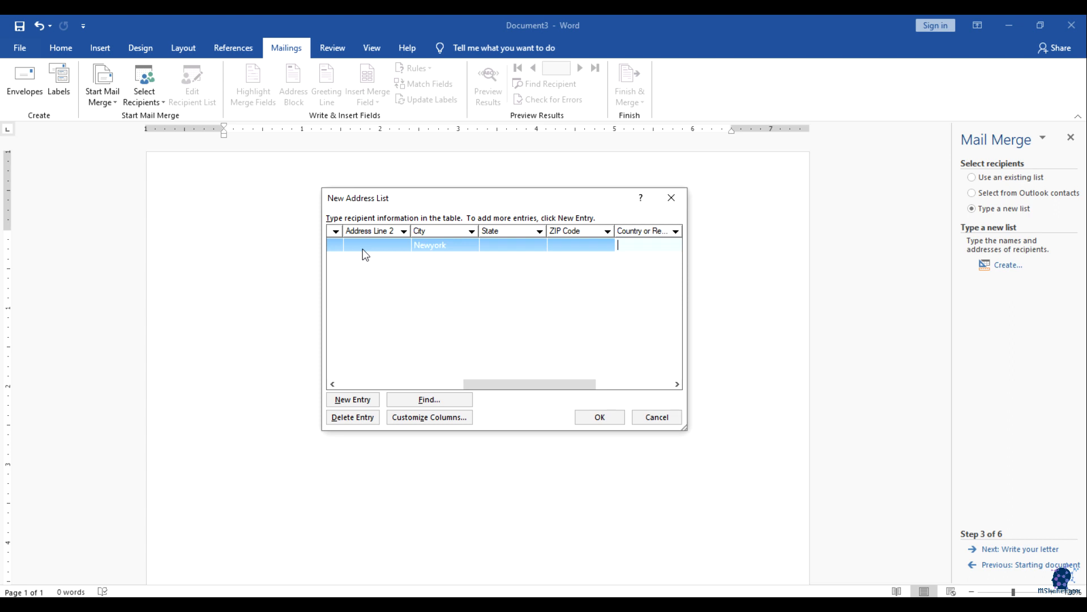
pyautogui.write('USA')
pyautogui.press('Tab')
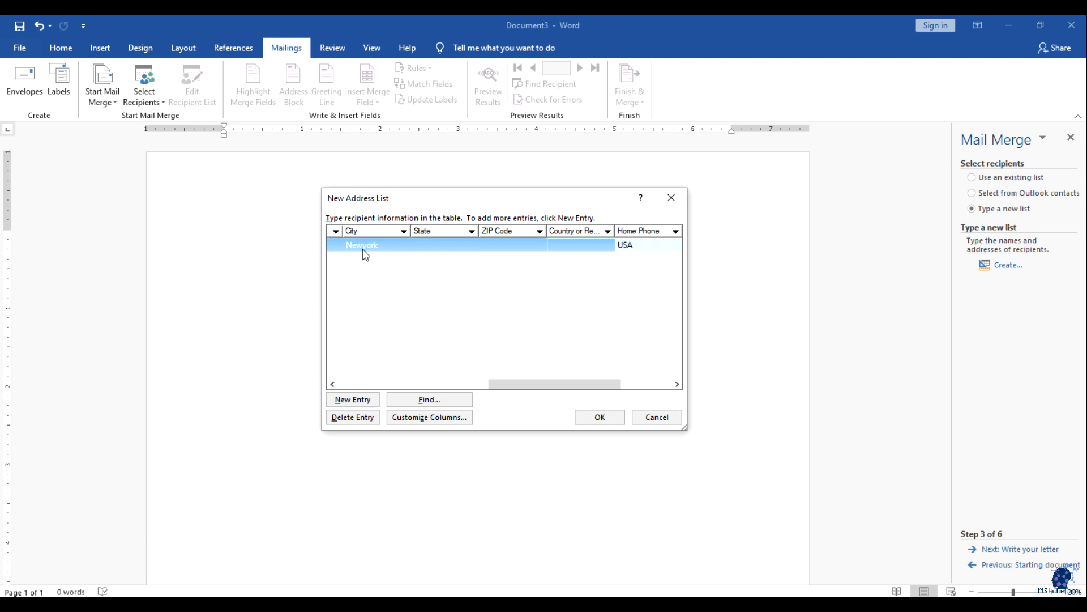
pyautogui.write('+')
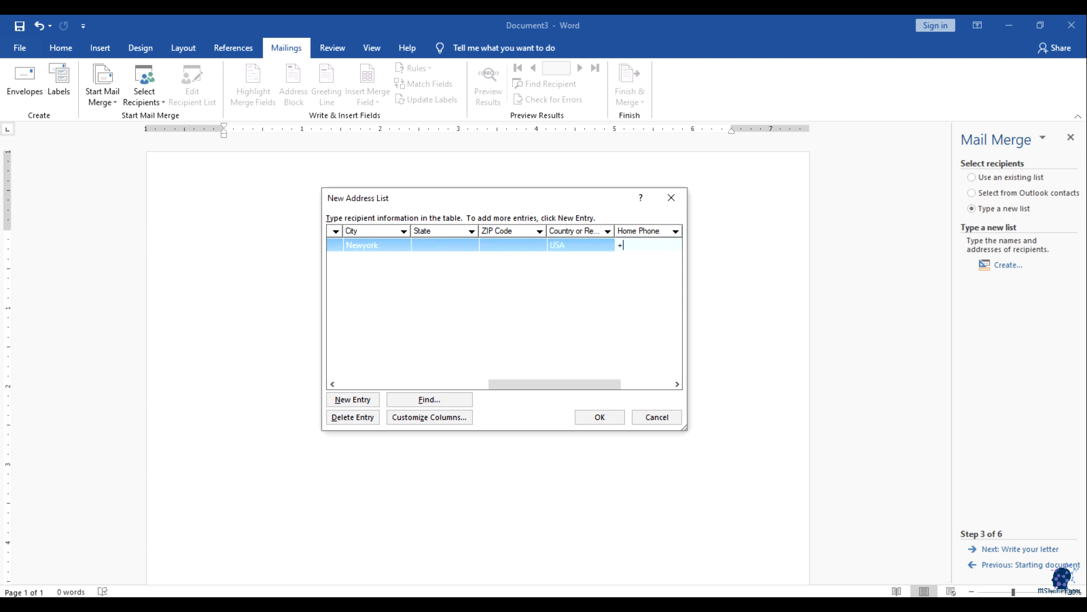
pyautogui.write('2345678')
pyautogui.press('Tab')
pyautogui.press('Tab')
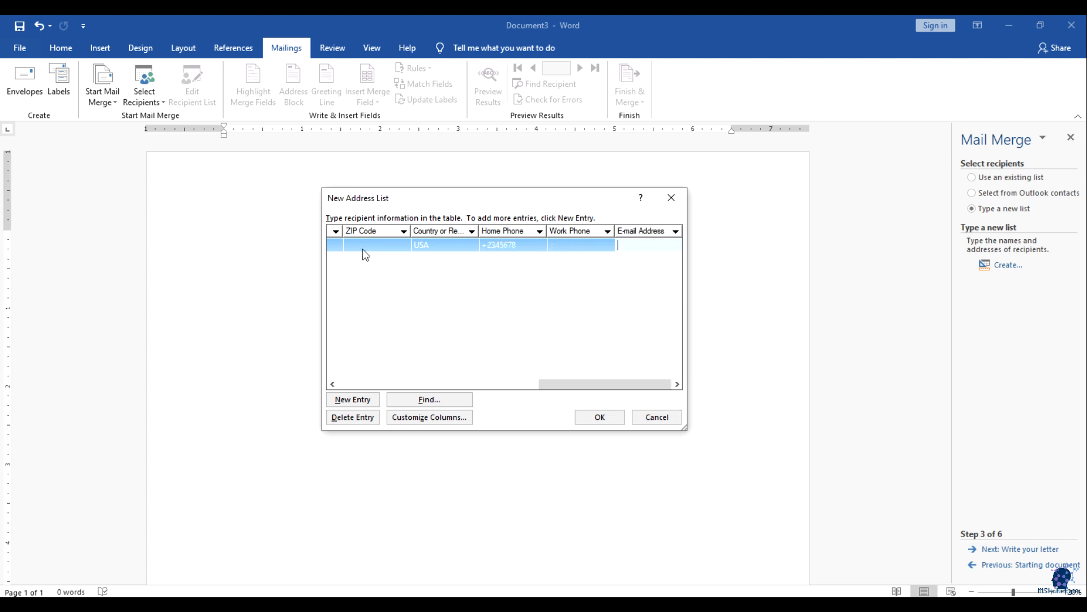
# Step: Return to the first entry's E-mail Address cell and Tab to create a second row
pyautogui.moveTo(606, 380); pyautogui.dragTo(383, 368)
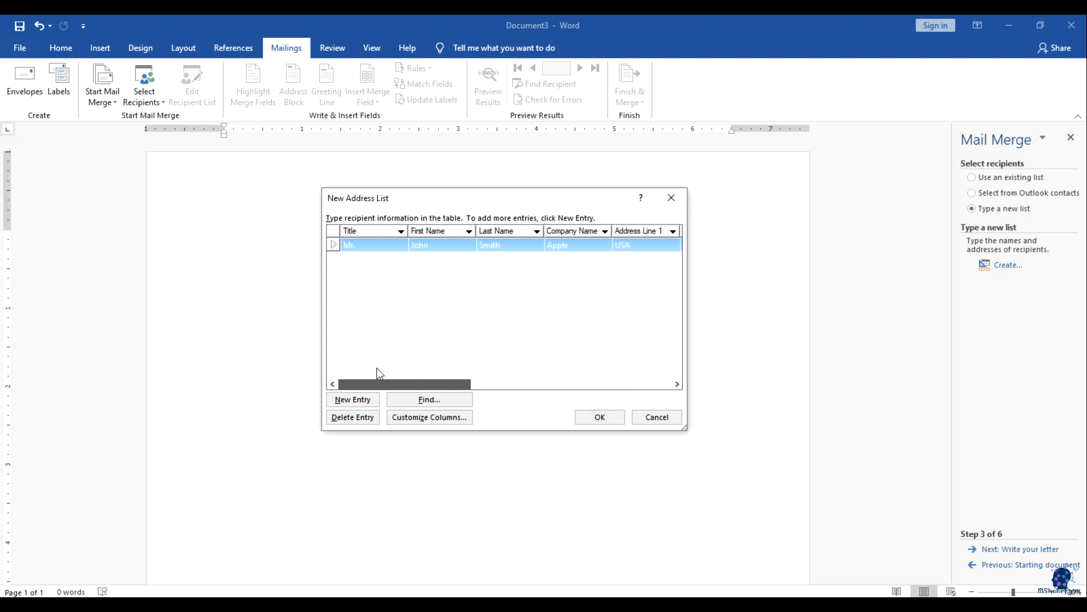
pyautogui.moveTo(376, 369); pyautogui.dragTo(699, 248)
pyautogui.click(678, 243)
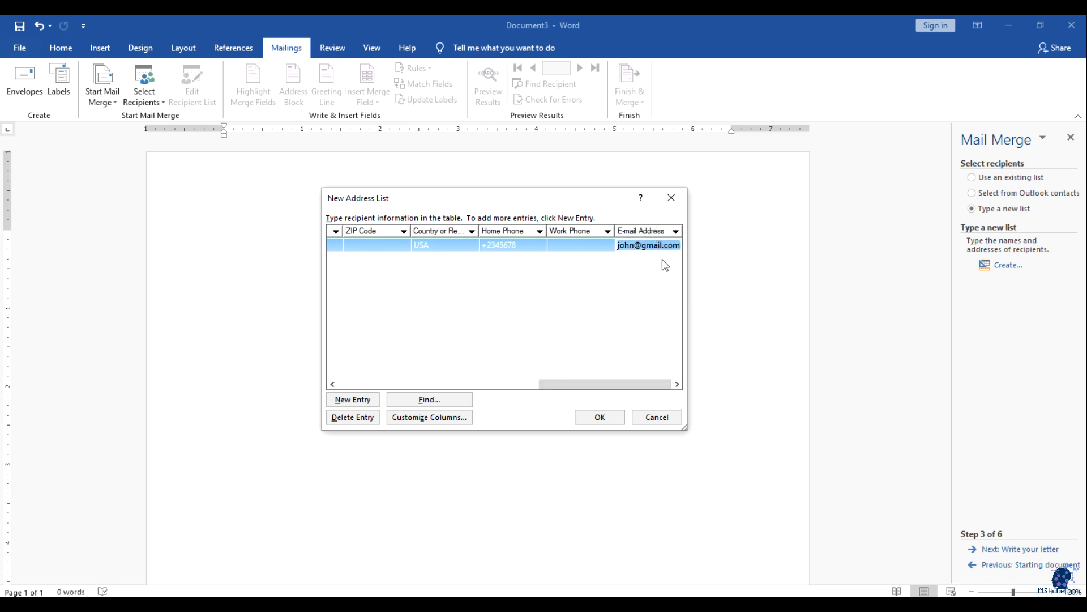
pyautogui.click(661, 249)
pyautogui.click(678, 245)
pyautogui.press('Tab')
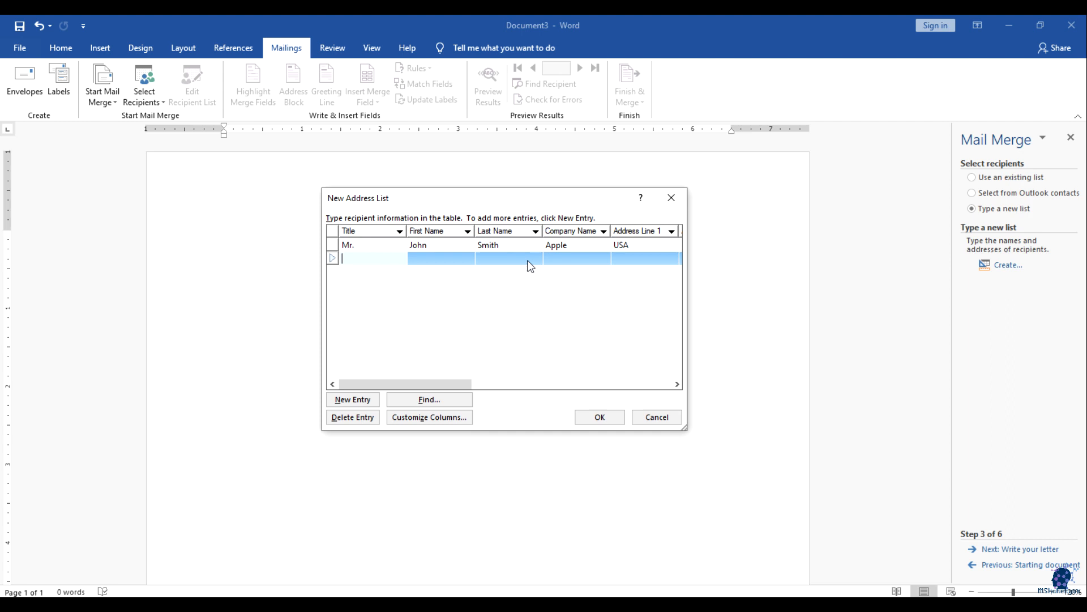
# Step: Delete the extra blank entry from the address list
pyautogui.click(352, 399)
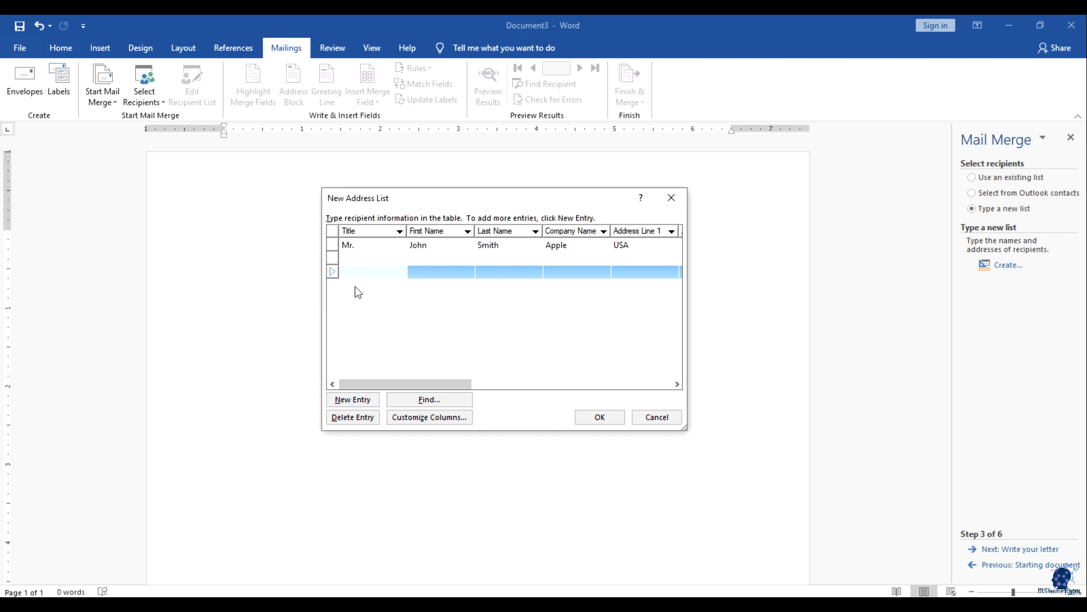
pyautogui.click(356, 257)
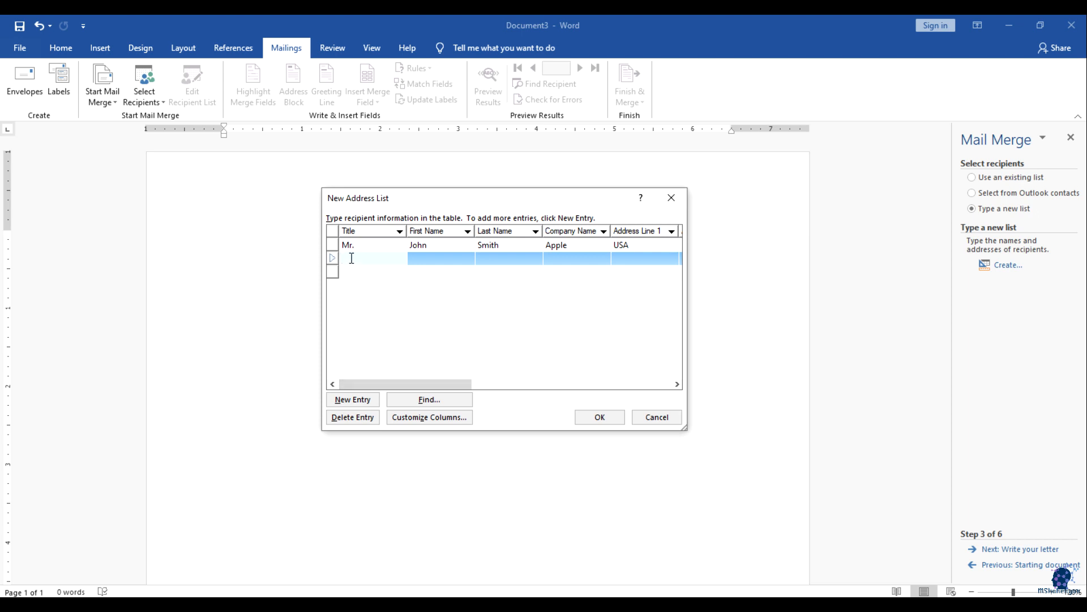
pyautogui.click(363, 419)
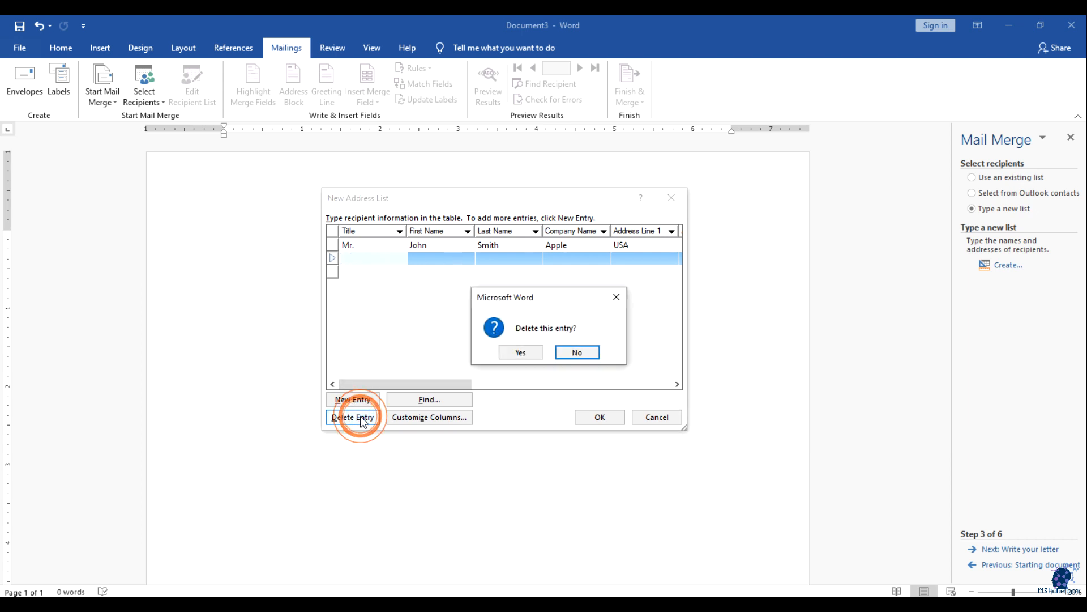
pyautogui.click(528, 352)
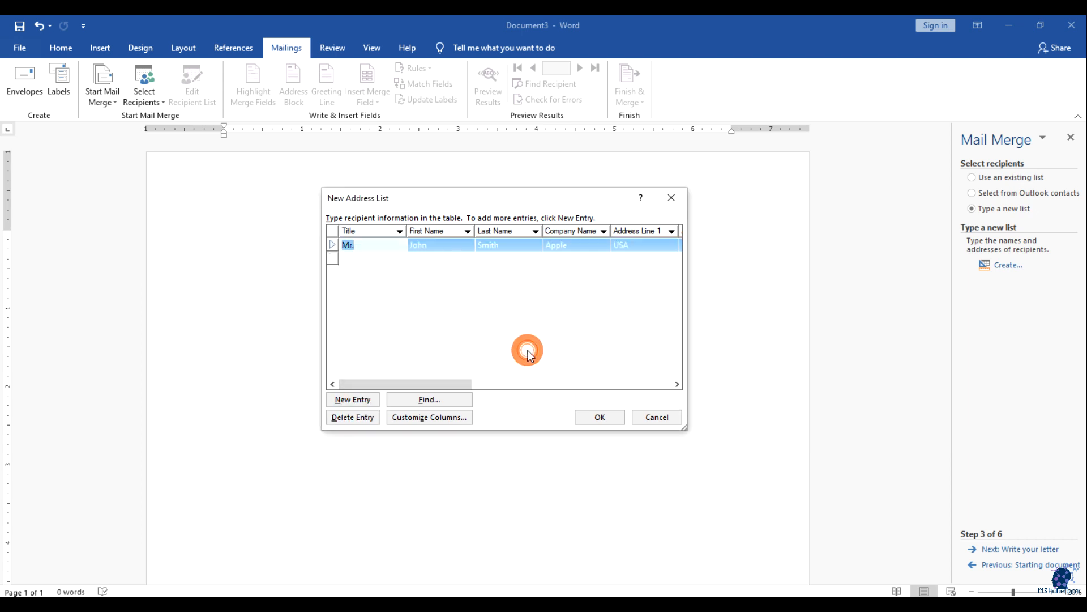
# Step: Enter the second recipient's title Mrs., first and last name, and company Microsoft
pyautogui.click(372, 260)
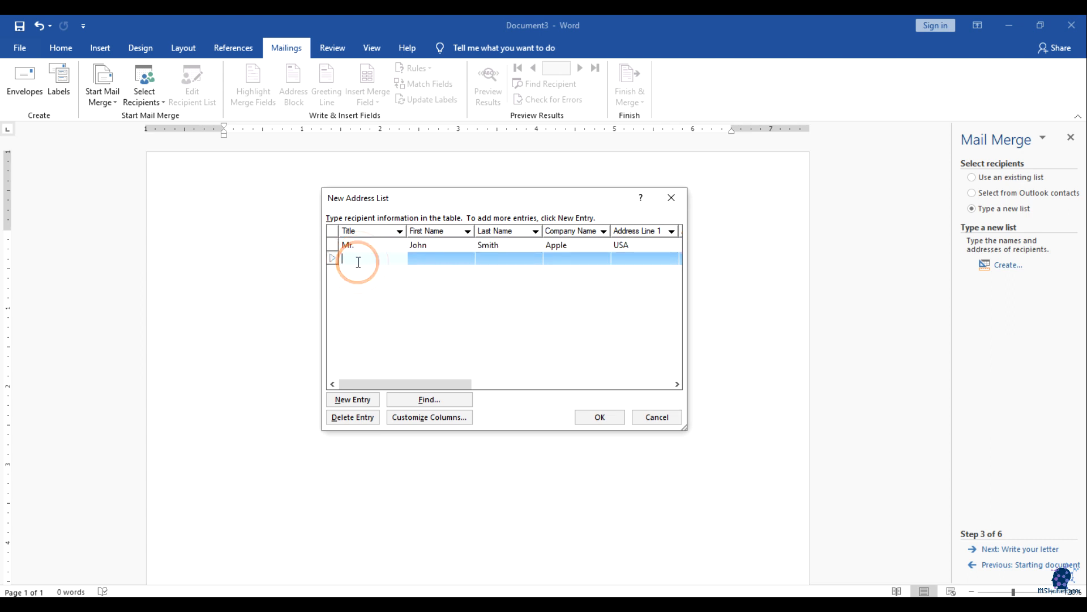
pyautogui.write('Mrs.')
pyautogui.press('Tab')
pyautogui.write('Gold Smi')
pyautogui.press('BackSpace')
pyautogui.press('BackSpace')
pyautogui.press('BackSpace')
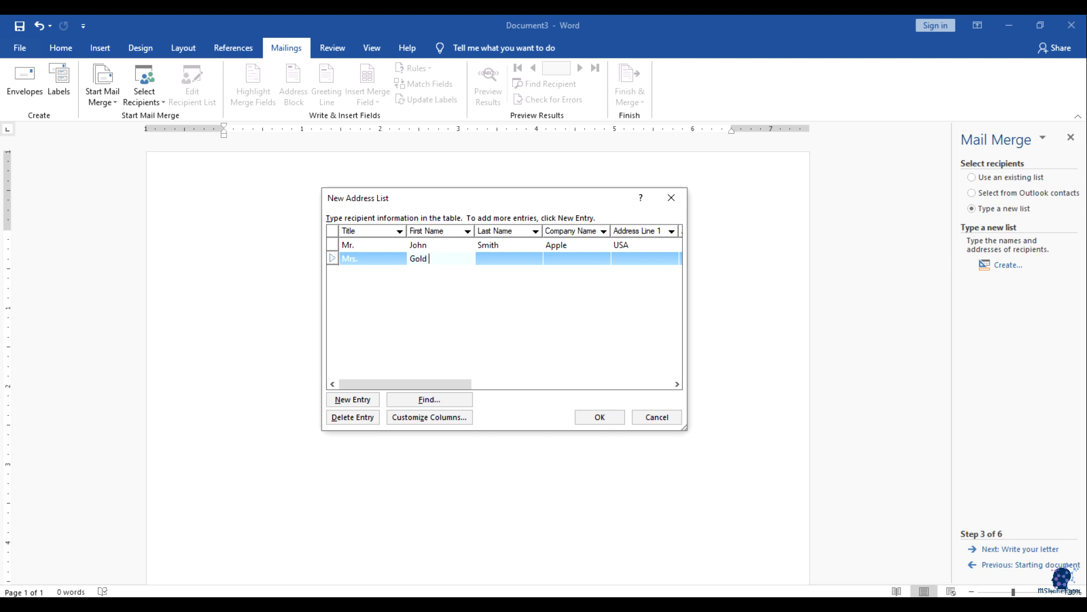
pyautogui.press('Tab')
pyautogui.write('SMith')
pyautogui.press('Tab')
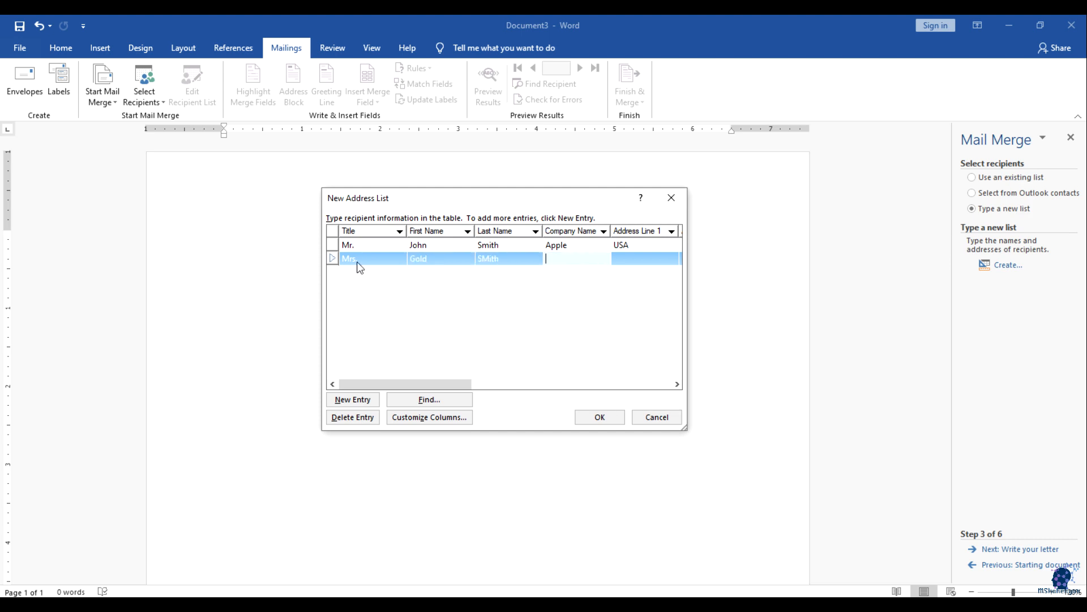
pyautogui.hotkey('shift', 'Tab')
pyautogui.press('BackSpace')
pyautogui.press('BackSpace')
pyautogui.press('BackSpace')
pyautogui.press('BackSpace')
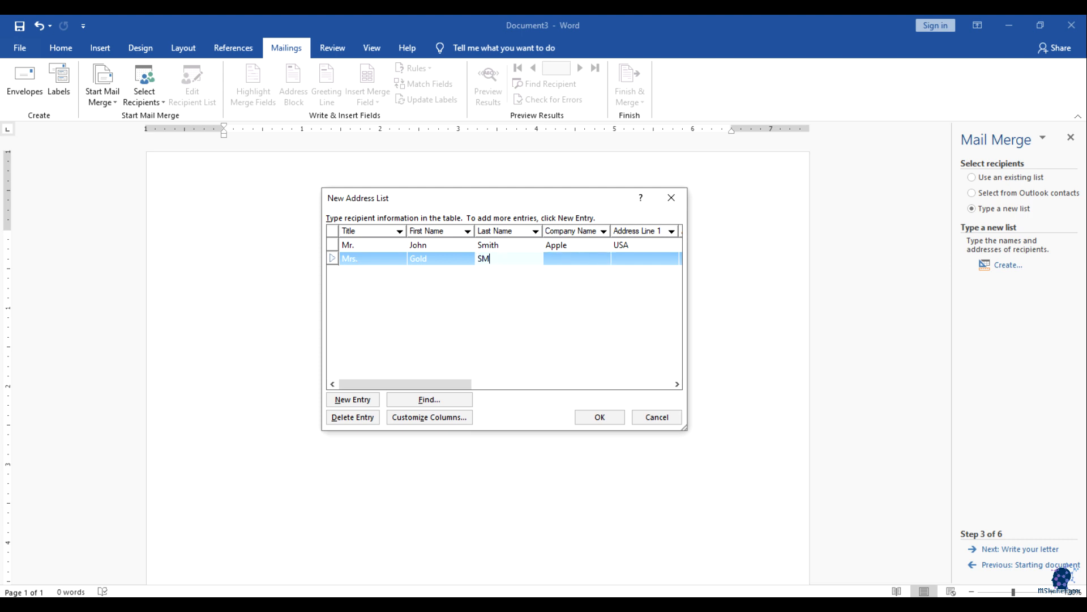
pyautogui.write('ith')
pyautogui.press('Tab')
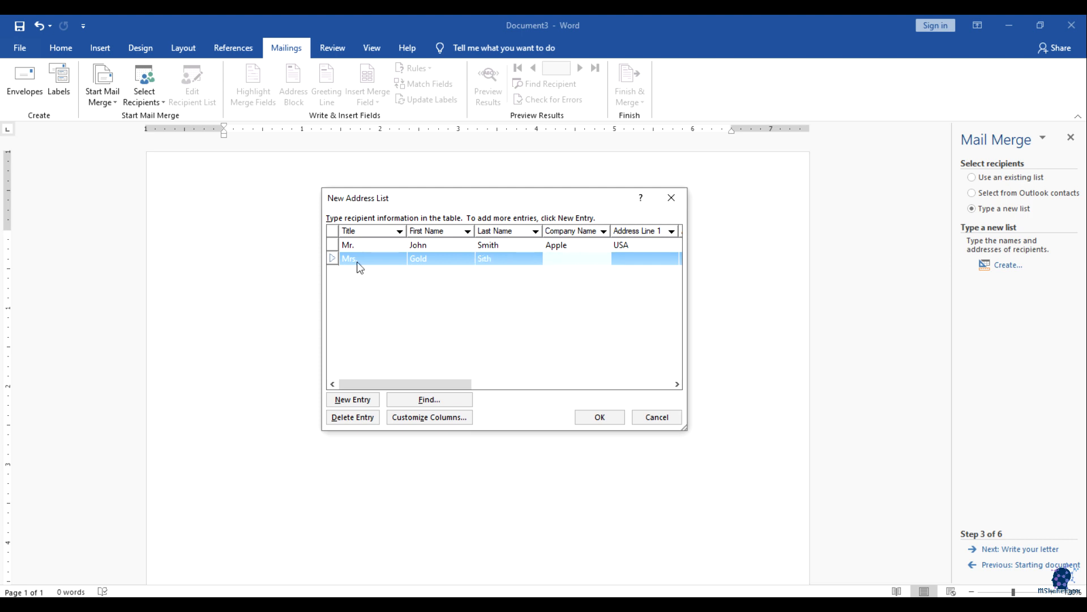
pyautogui.hotkey('shift', 'Tab')
pyautogui.write('i')
pyautogui.press('Tab')
pyautogui.write('Microsoft')
# Step: Add the second recipient's UK address, London city and state, phone number and e-mail
pyautogui.press('Tab')
pyautogui.write('UK')
pyautogui.press('BackSpace')
pyautogui.press('BackSpace')
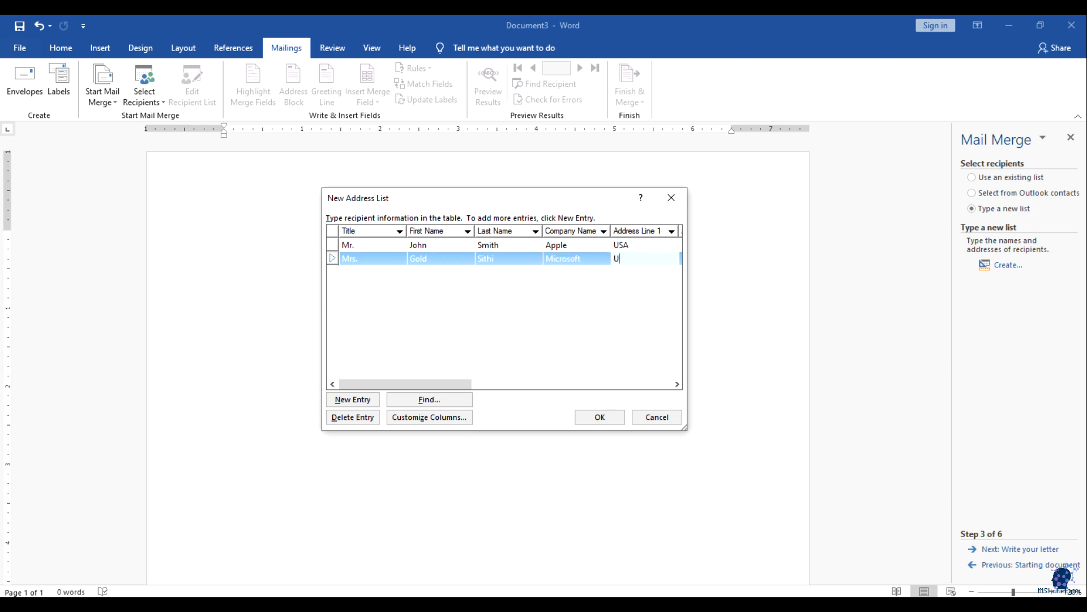
pyautogui.write('New JErsey')
pyautogui.press('BackSpace')
pyautogui.press('BackSpace')
pyautogui.press('BackSpace')
pyautogui.press('BackSpace')
pyautogui.press('BackSpace')
pyautogui.write('ersey, UK')
pyautogui.press('Tab')
pyautogui.press('Tab')
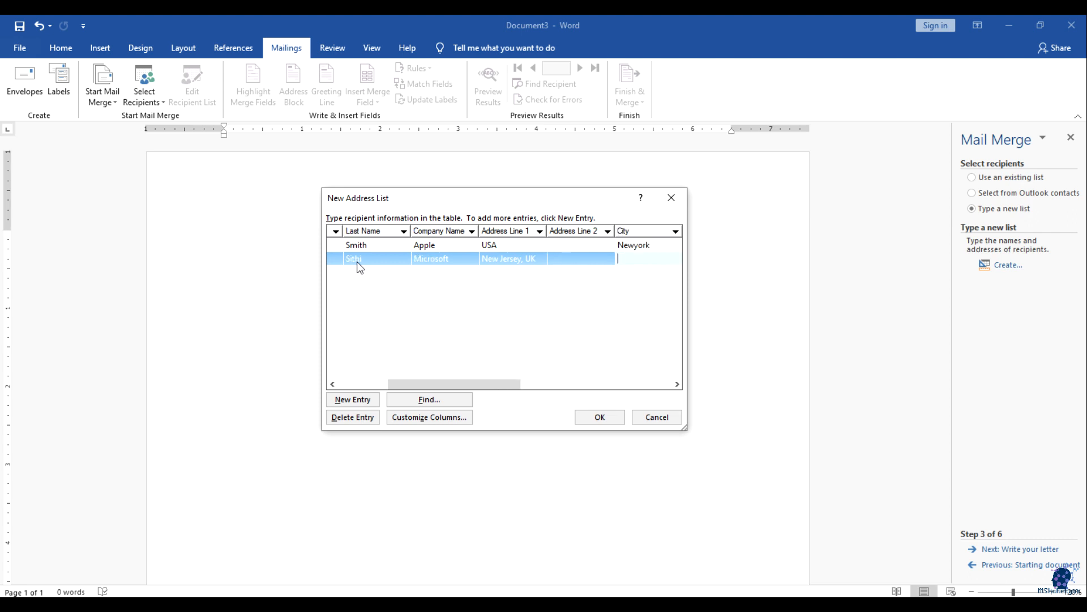
pyautogui.write('London')
pyautogui.press('Tab')
pyautogui.press('Tab')
pyautogui.press('Tab')
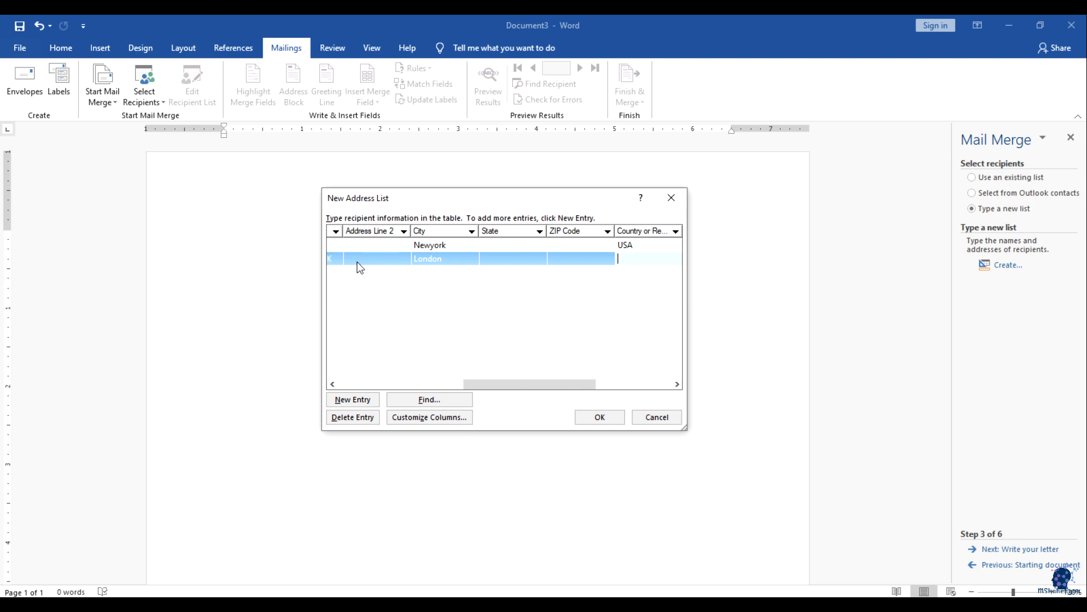
pyautogui.write('London')
pyautogui.press('Tab')
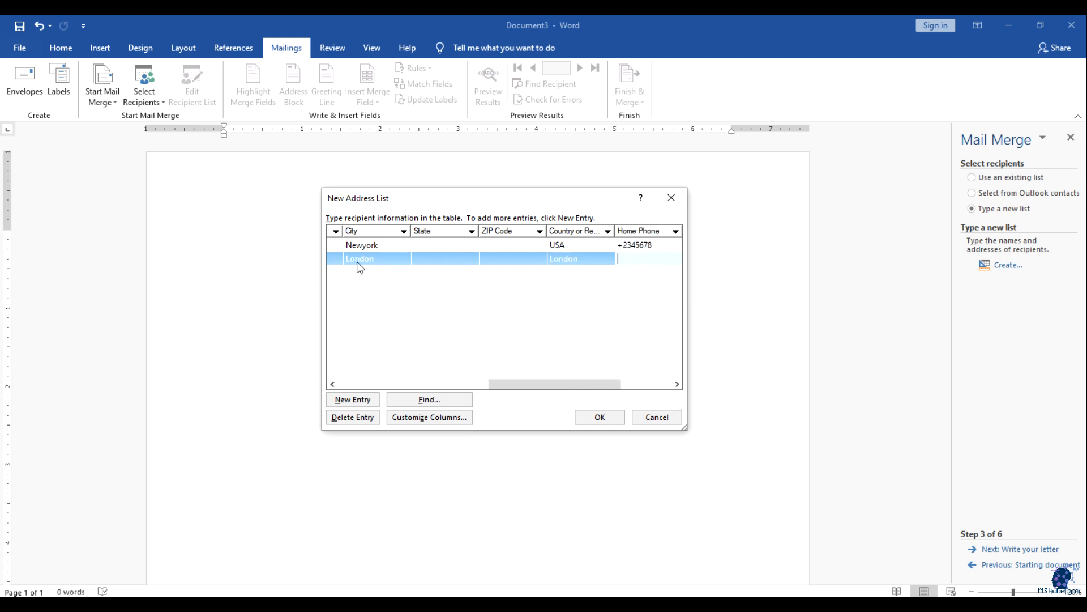
pyautogui.write('+95432456')
pyautogui.press('Tab')
pyautogui.press('Tab')
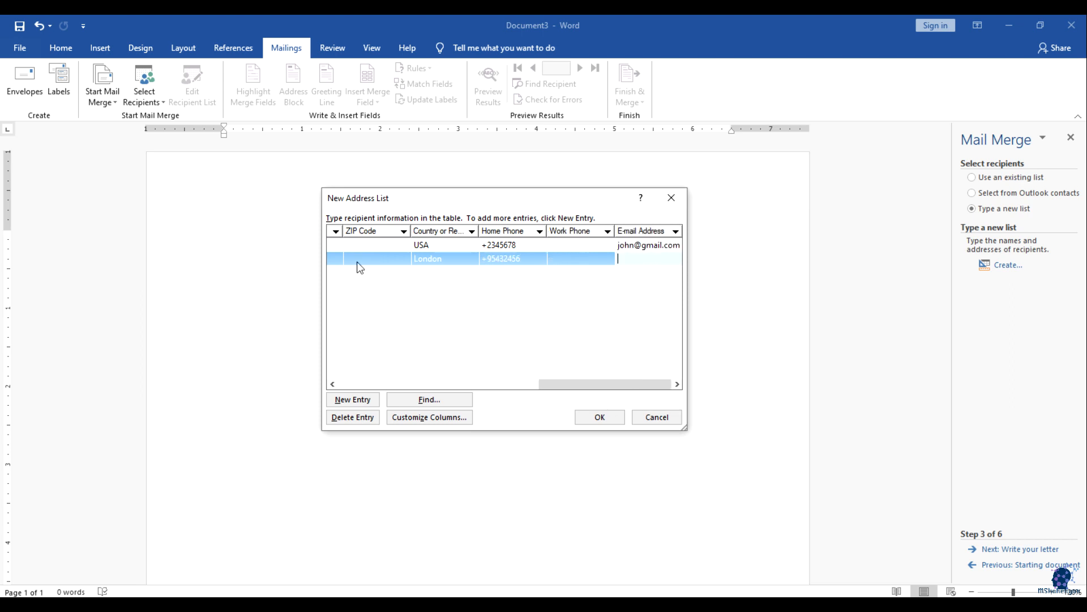
pyautogui.press('Tab')
# Step: Enter the third recipient's title Mr., first and last name, and company Bell
pyautogui.write('Mr.')
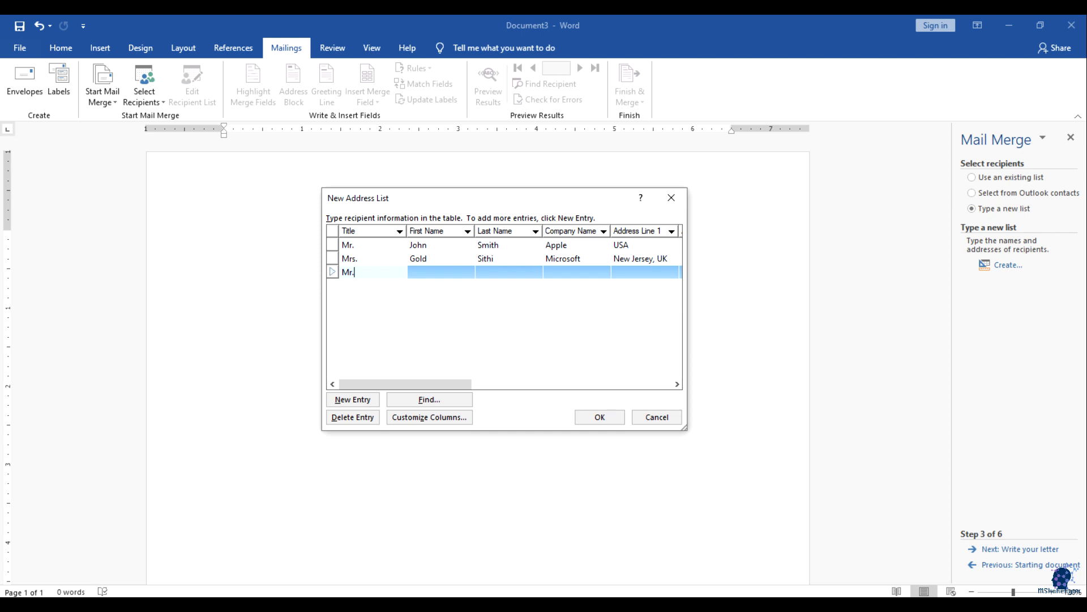
pyautogui.press('Tab')
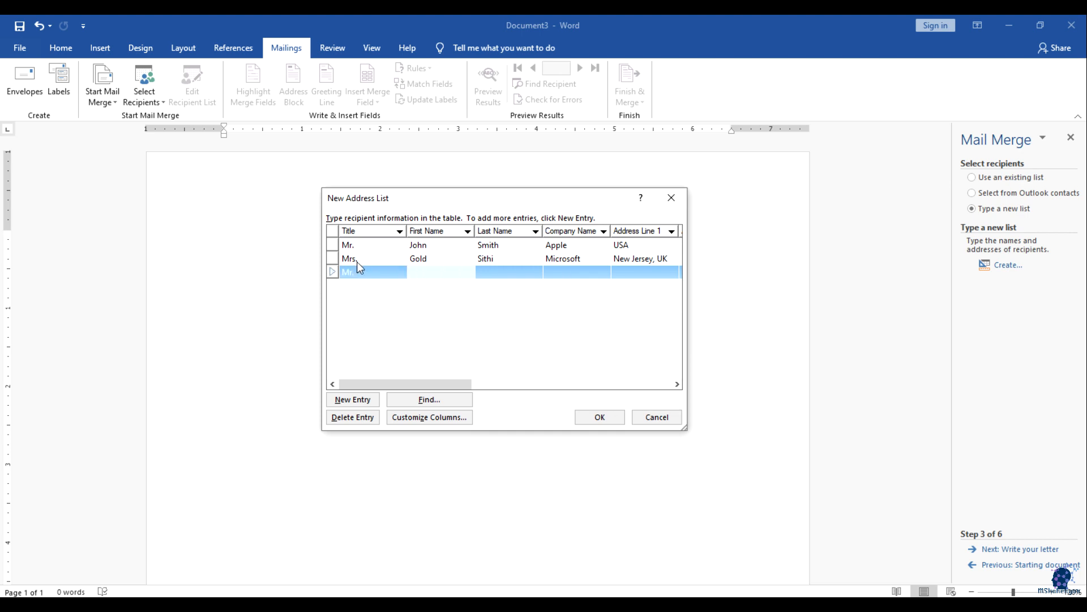
pyautogui.press('Tab')
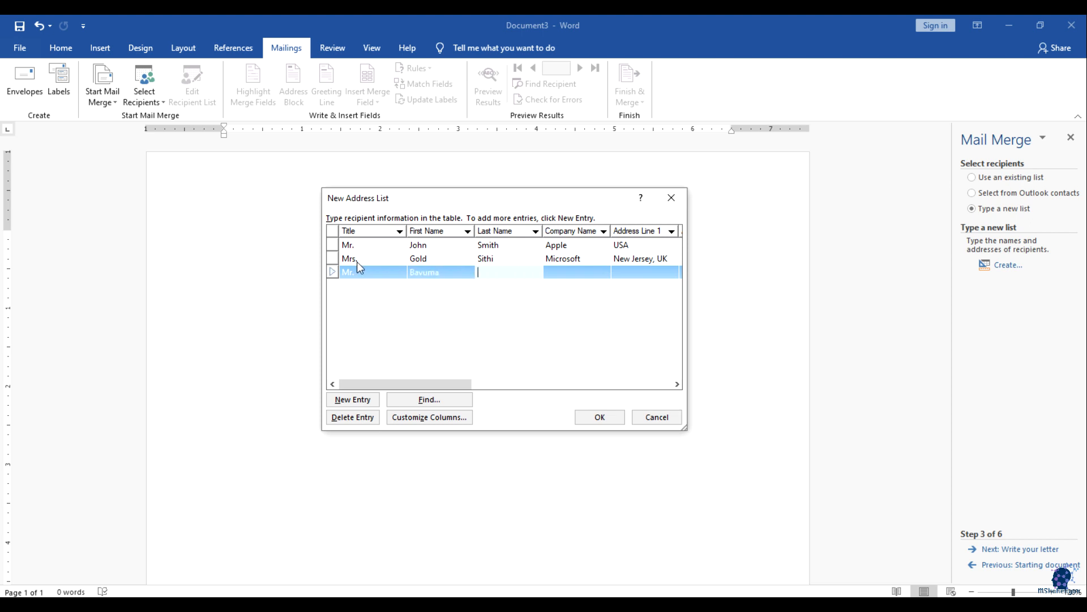
pyautogui.press('Tab')
pyautogui.write('Bell')
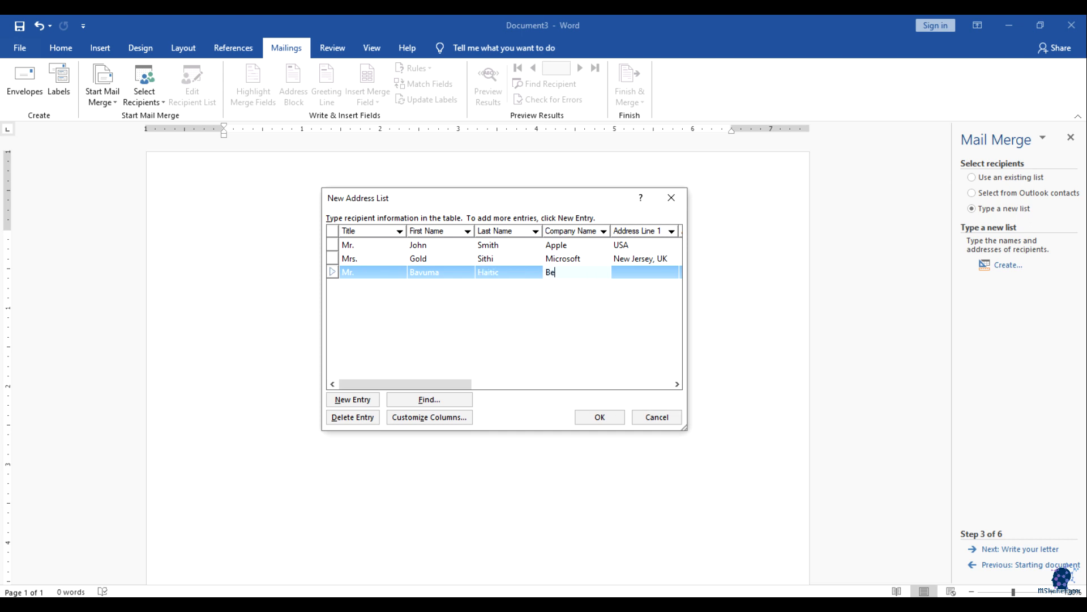
# Step: Fill in Canada for the third recipient and correct the city to Toronto
pyautogui.press('Tab')
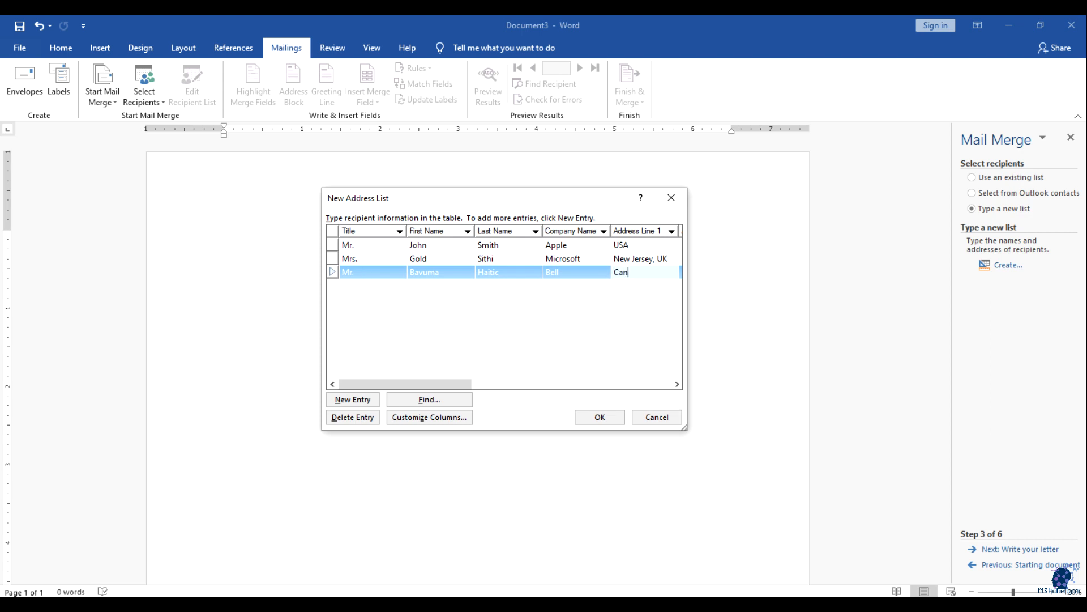
pyautogui.press('Tab')
pyautogui.press('Tab')
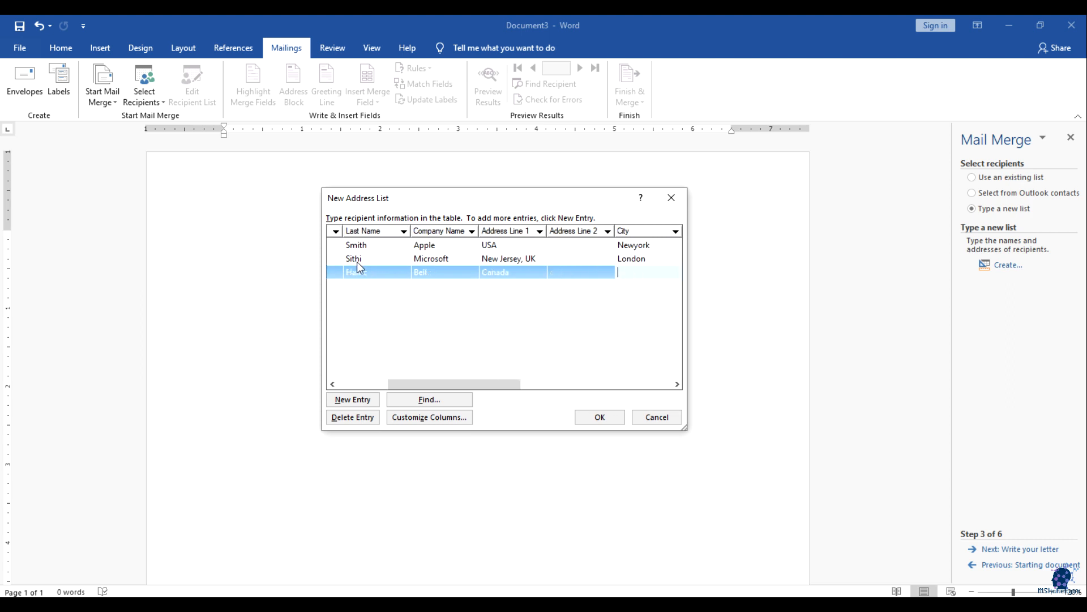
pyautogui.write('Canada')
pyautogui.press('Tab')
pyautogui.press('Tab')
pyautogui.press('Tab')
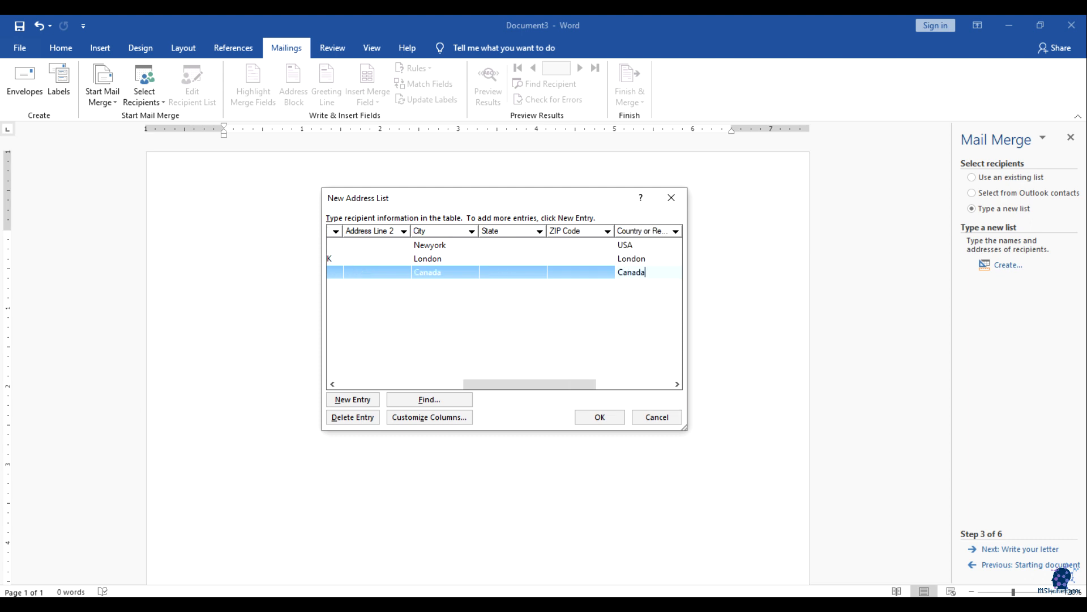
pyautogui.press('Tab')
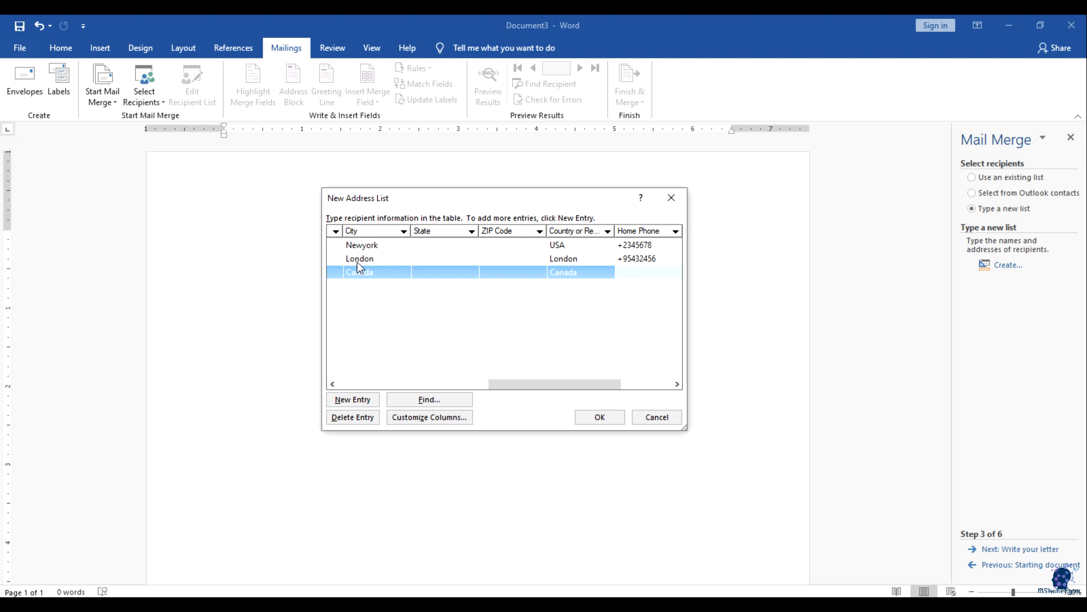
pyautogui.moveTo(543, 385); pyautogui.dragTo(521, 385)
pyautogui.click(435, 270)
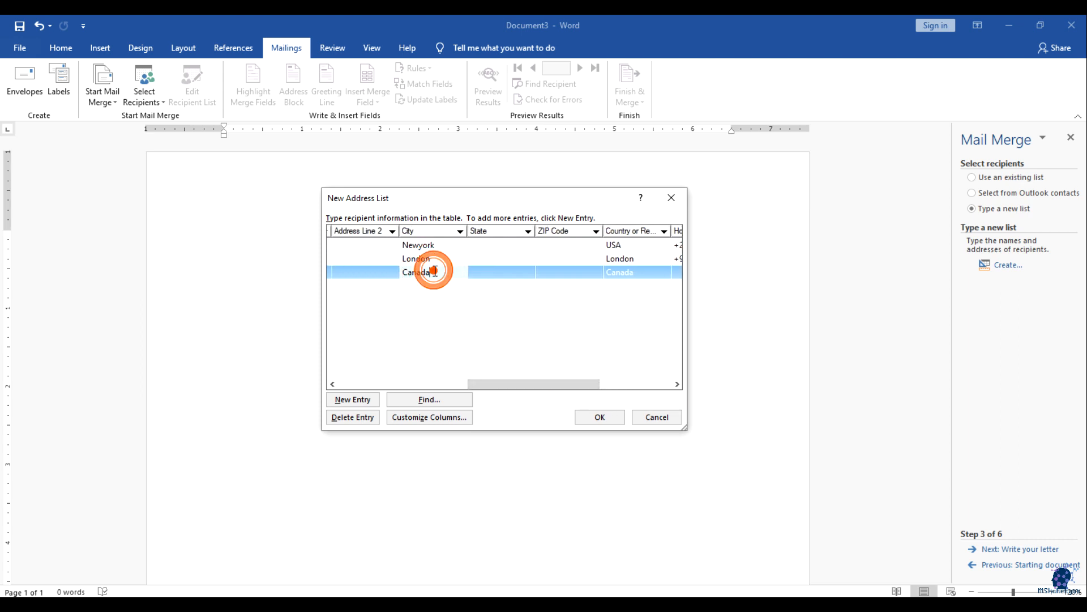
pyautogui.write('Toronto')
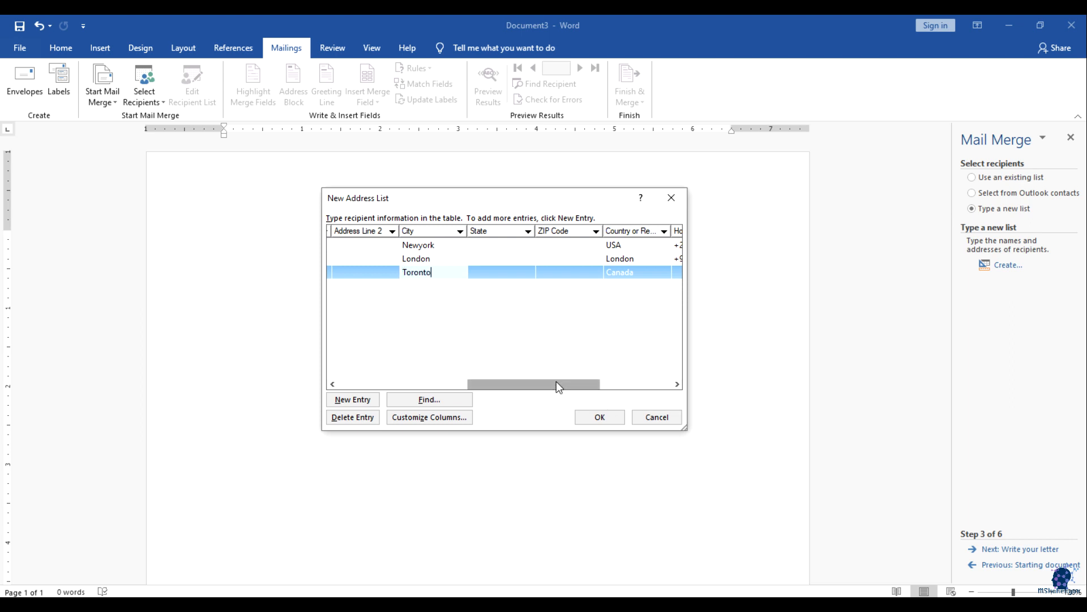
pyautogui.moveTo(556, 382); pyautogui.dragTo(648, 353)
# Step: Add the third recipient's home phone number and e-mail address
pyautogui.click(517, 272)
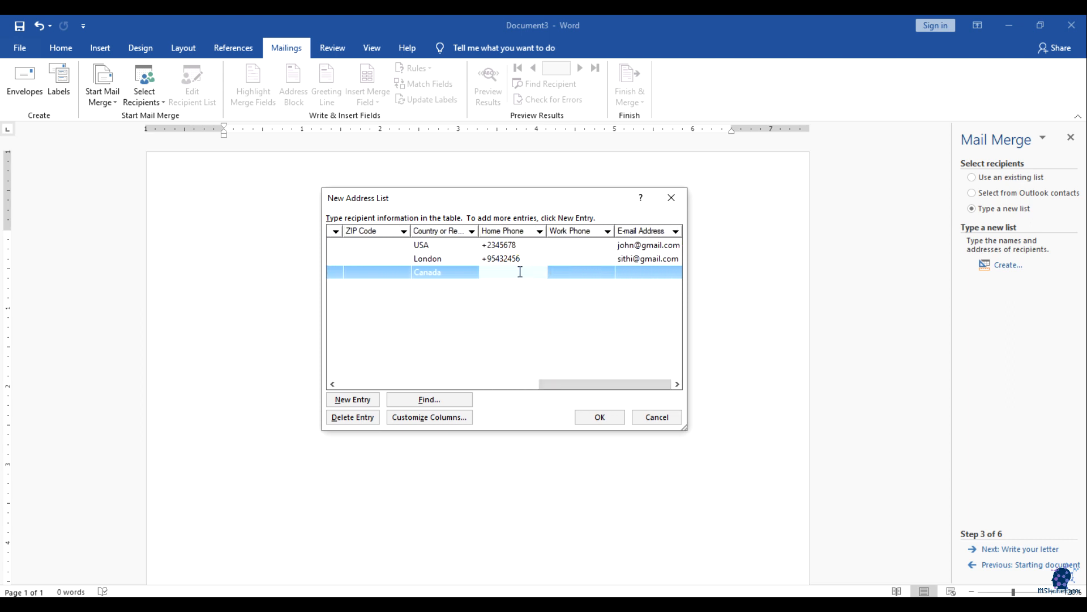
pyautogui.write('2343453')
pyautogui.press('BackSpace')
pyautogui.press('BackSpace')
pyautogui.press('BackSpace')
pyautogui.press('BackSpace')
pyautogui.press('BackSpace')
pyautogui.press('BackSpace')
pyautogui.write('+56546546')
pyautogui.press('Tab')
pyautogui.press('Tab')
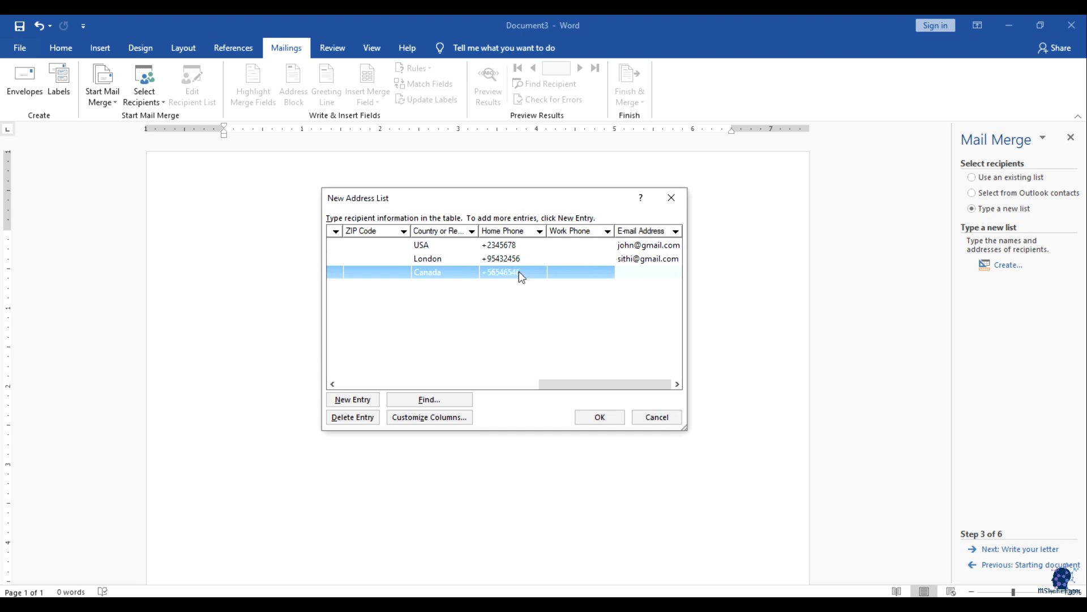
pyautogui.moveTo(577, 384); pyautogui.dragTo(339, 372)
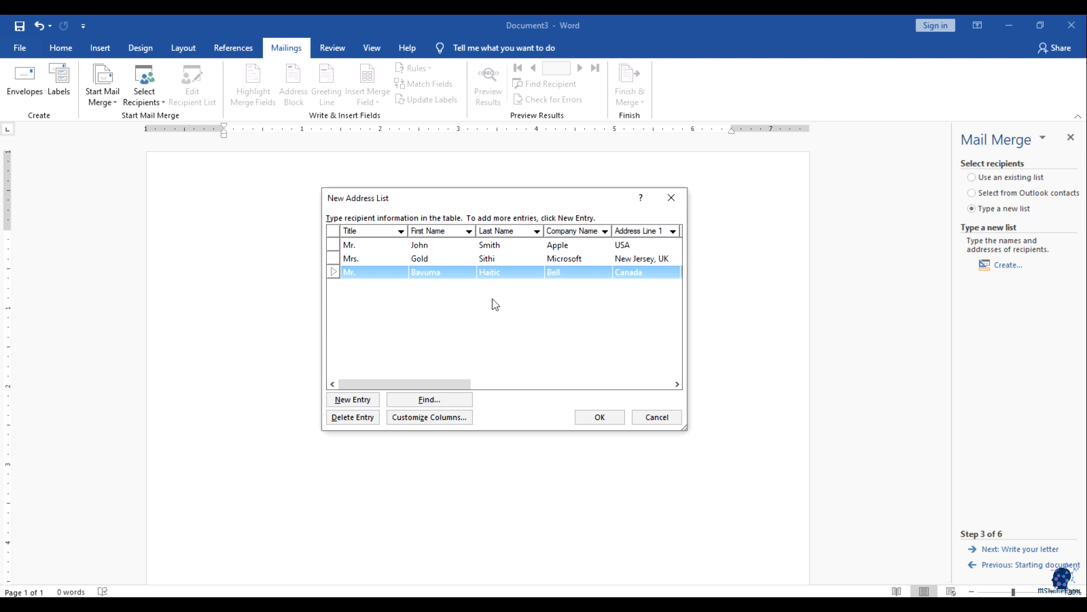
pyautogui.moveTo(448, 384); pyautogui.dragTo(654, 379)
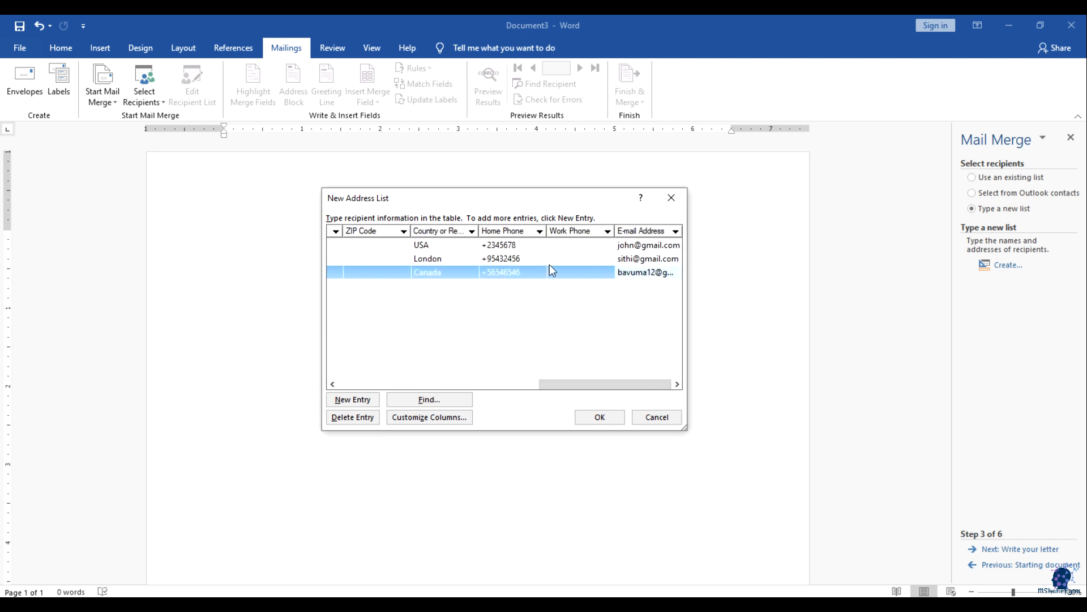
pyautogui.moveTo(584, 384); pyautogui.dragTo(381, 389)
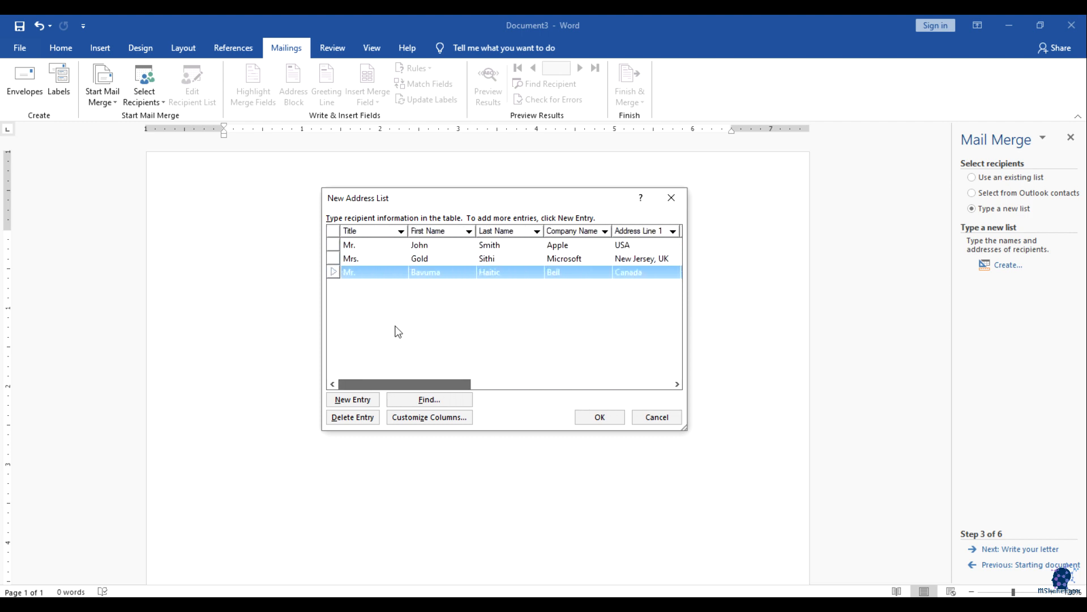
# Step: Delete the Address Line 2 field from the address list columns
pyautogui.click(413, 418)
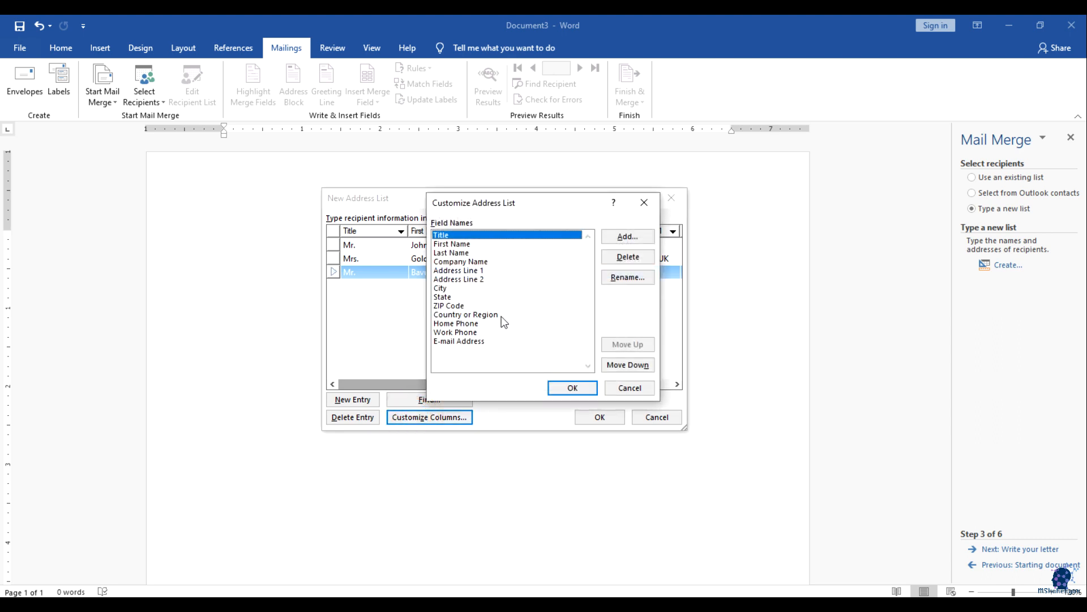
pyautogui.click(473, 271)
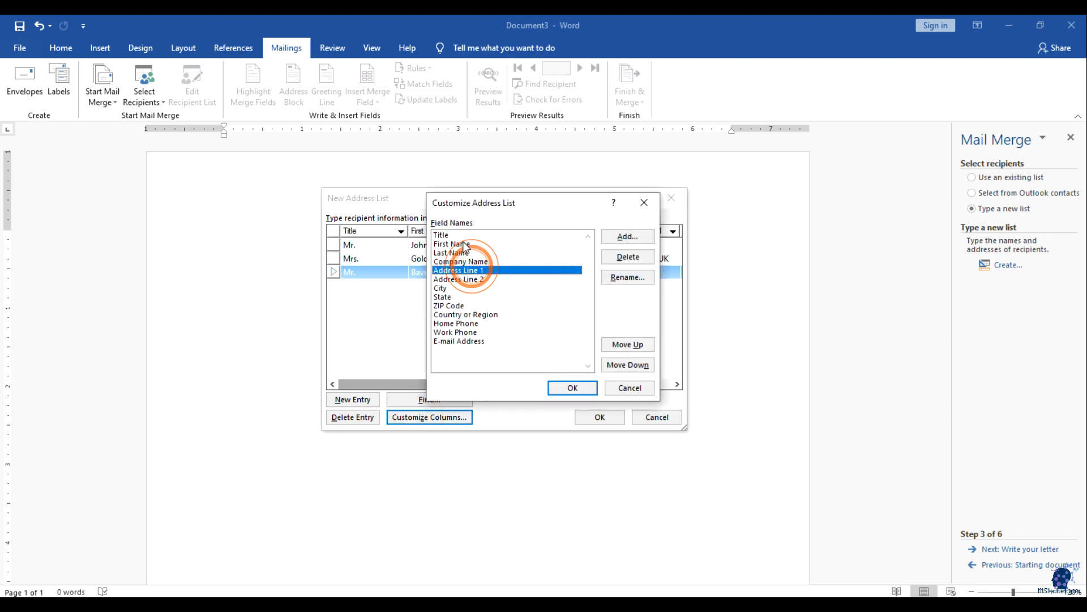
pyautogui.click(462, 244)
pyautogui.click(461, 340)
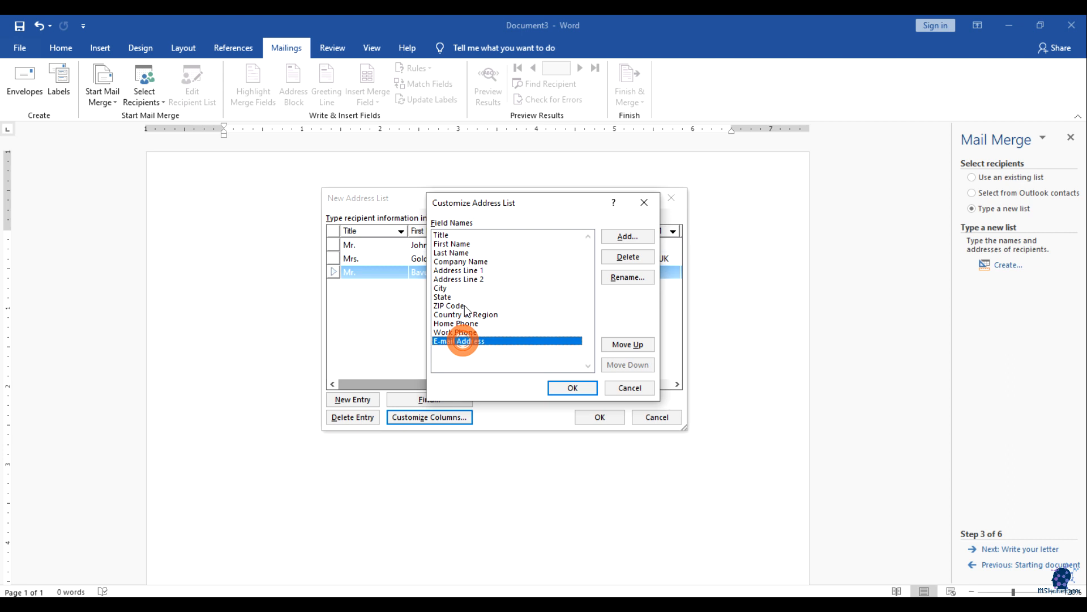
pyautogui.click(457, 253)
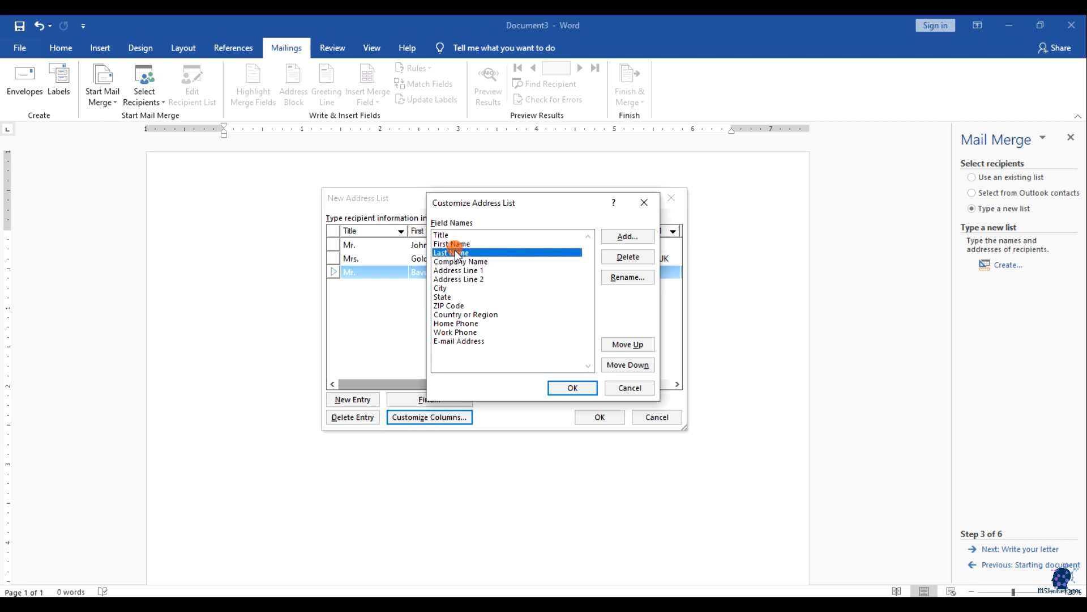
pyautogui.click(457, 262)
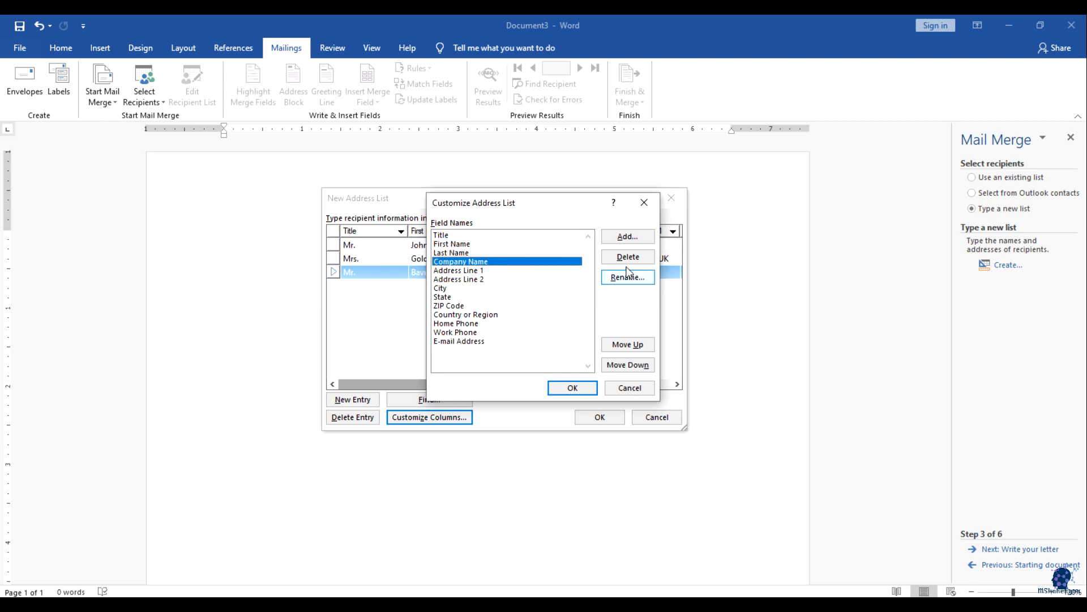
pyautogui.click(481, 280)
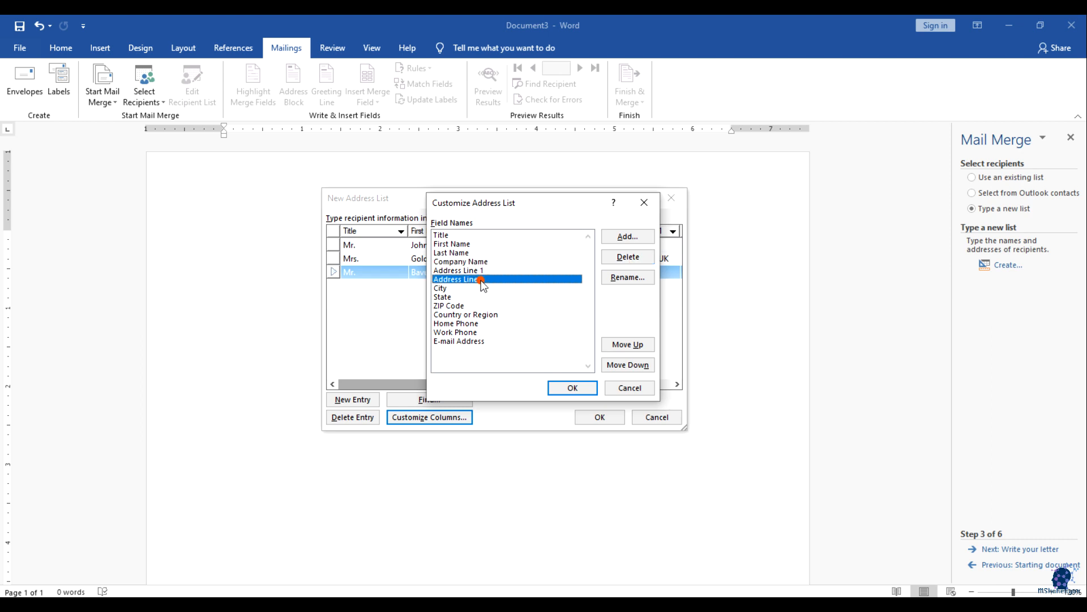
pyautogui.click(627, 256)
pyautogui.click(525, 348)
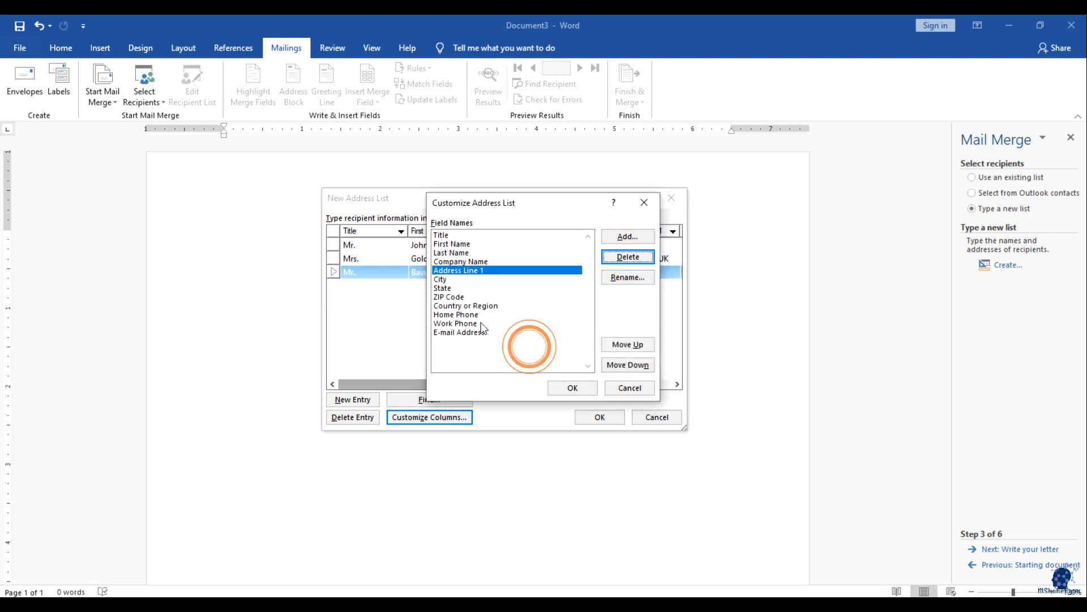
# Step: Rename the Country or Region field to Country
pyautogui.click(453, 304)
pyautogui.click(453, 298)
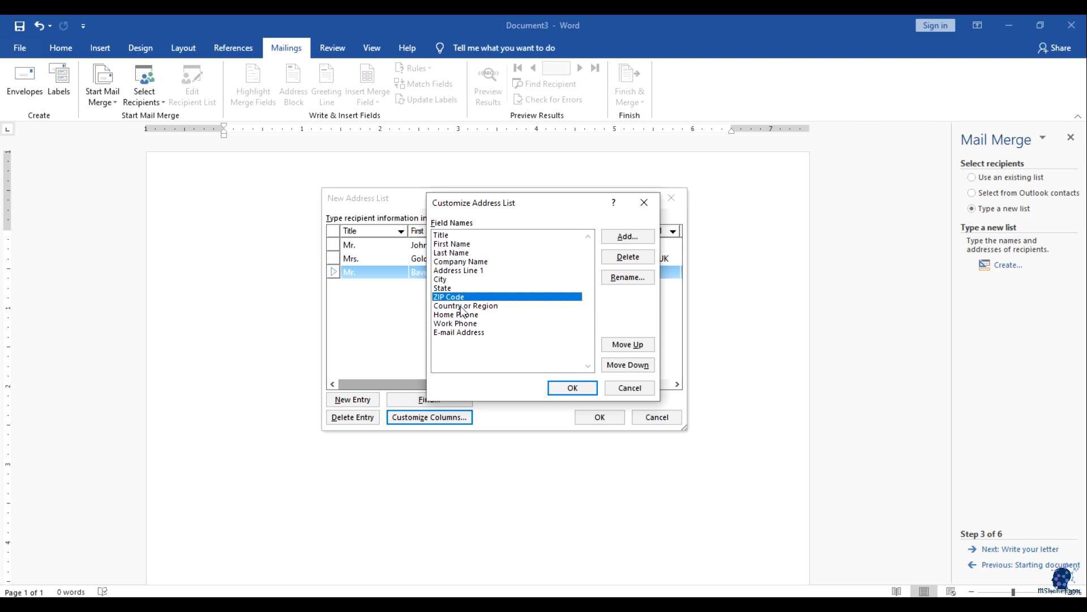
pyautogui.click(462, 307)
pyautogui.click(628, 279)
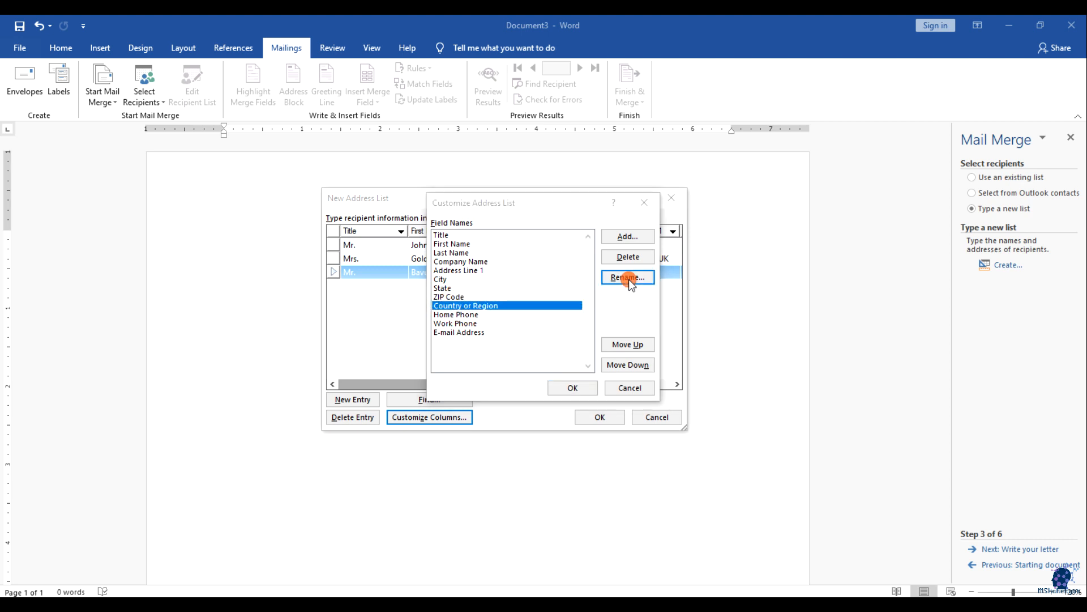
pyautogui.moveTo(509, 309); pyautogui.dragTo(543, 308)
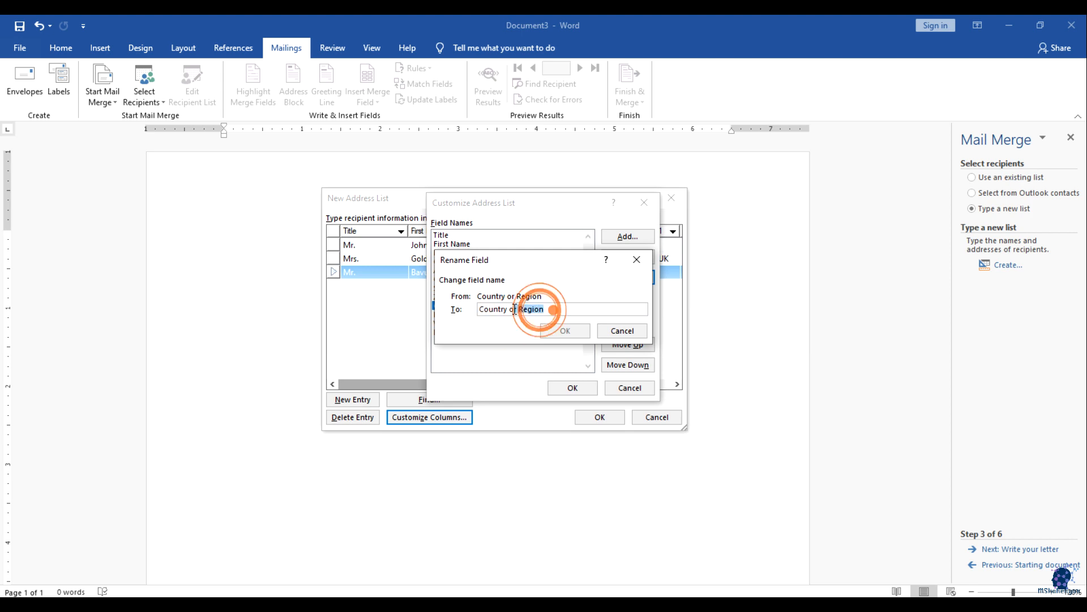
pyautogui.press('BackSpace')
pyautogui.click(573, 333)
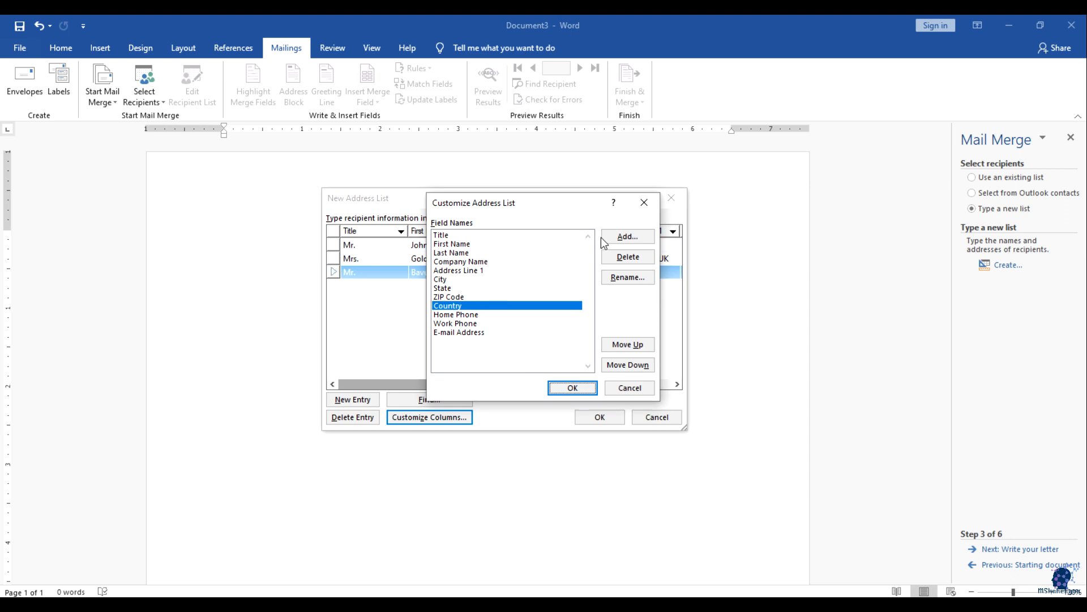
# Step: Add a trial field named DOB to the address list
pyautogui.click(634, 236)
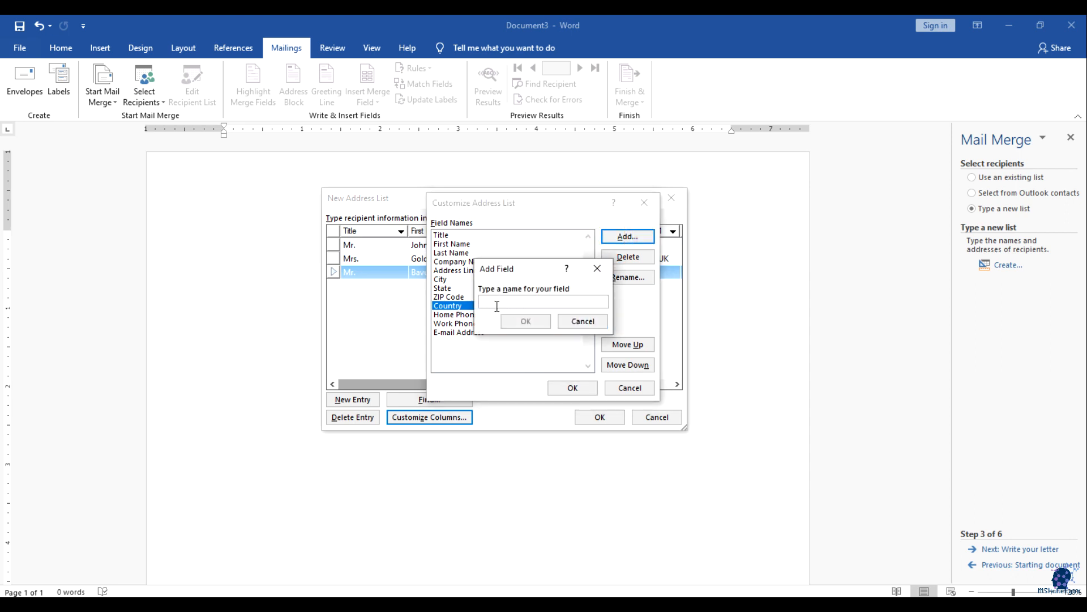
pyautogui.write('Age')
pyautogui.press('BackSpace')
pyautogui.write('DOB')
pyautogui.click(525, 321)
# Step: Move DOB above and below Country, then delete the DOB field
pyautogui.click(445, 317)
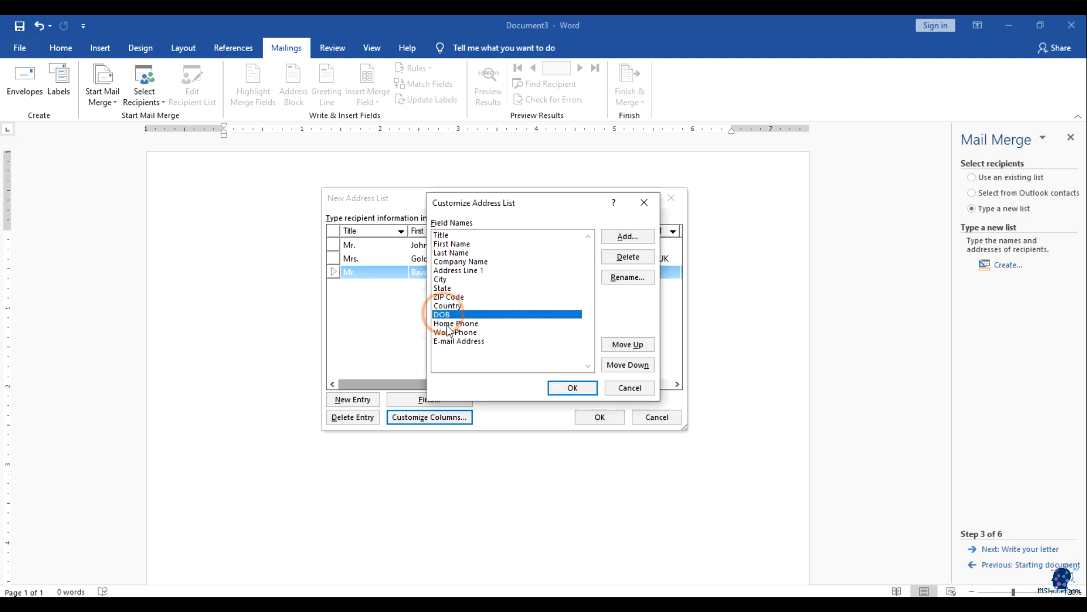
pyautogui.click(623, 344)
pyautogui.click(621, 364)
pyautogui.click(625, 345)
pyautogui.click(624, 364)
pyautogui.click(625, 344)
pyautogui.click(623, 363)
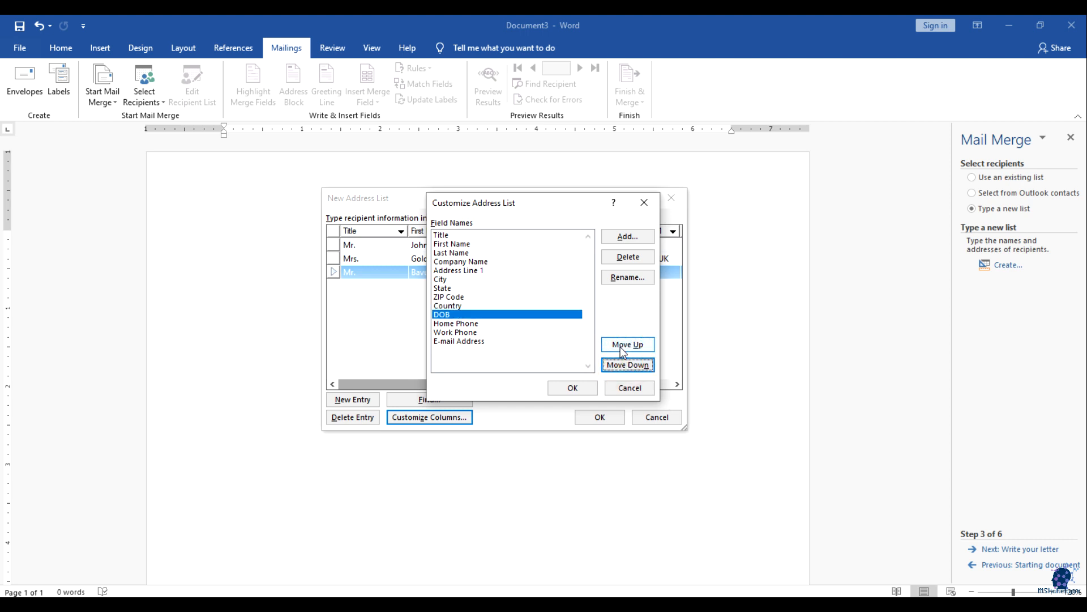
pyautogui.click(452, 322)
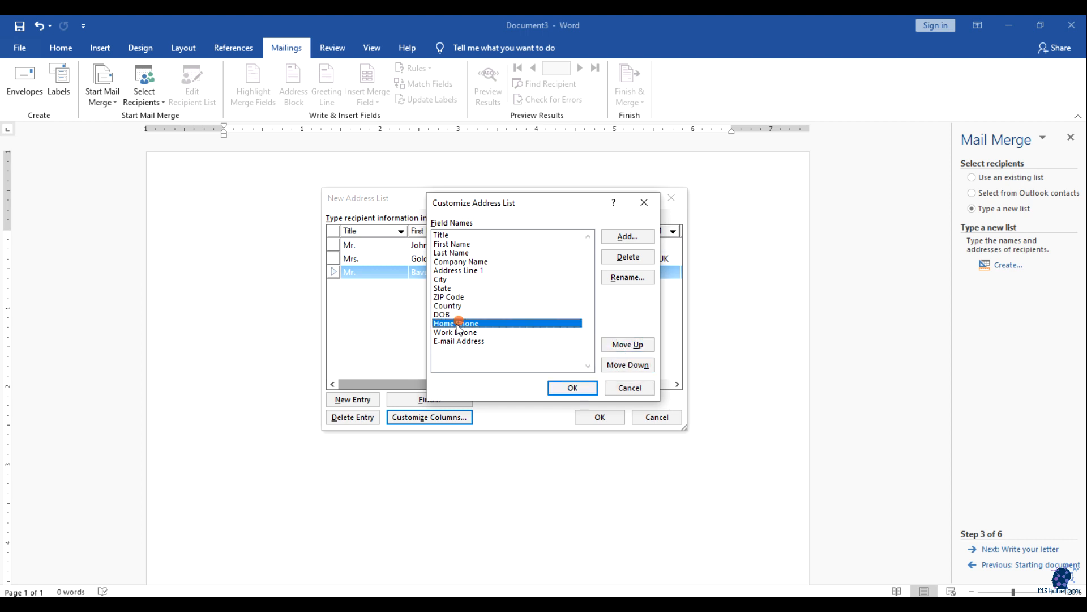
pyautogui.click(445, 314)
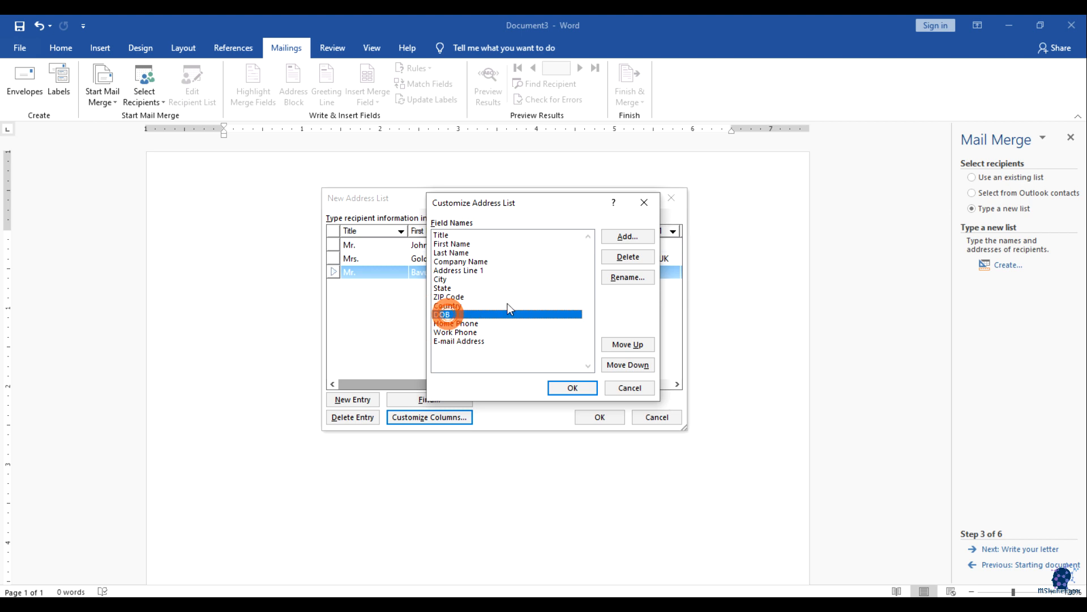
pyautogui.click(625, 259)
pyautogui.click(520, 352)
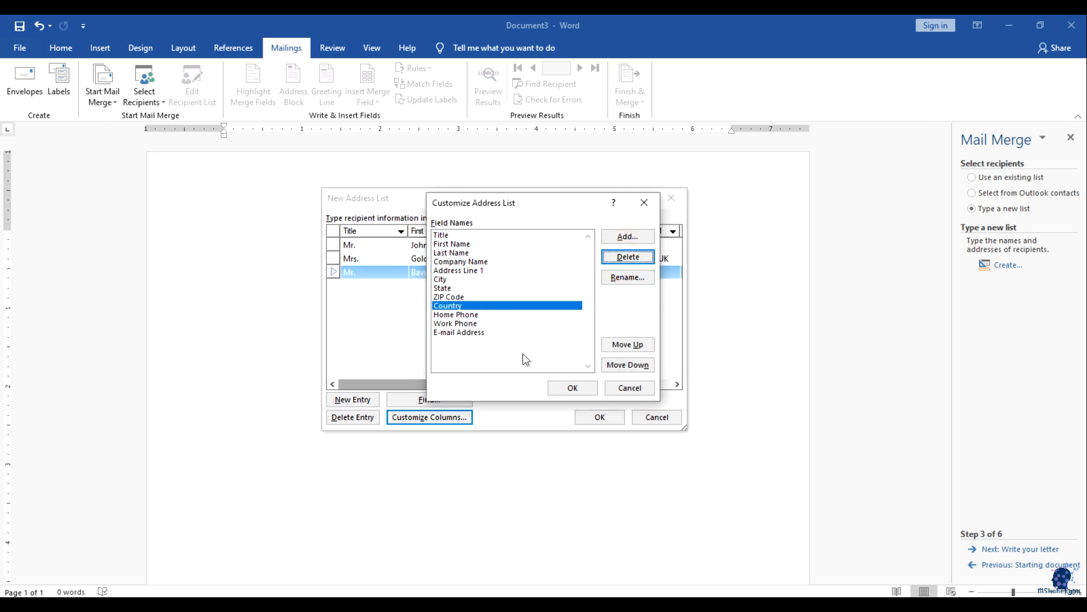
# Step: Close Customize Address List and review the three recipient entries in the table
pyautogui.click(584, 392)
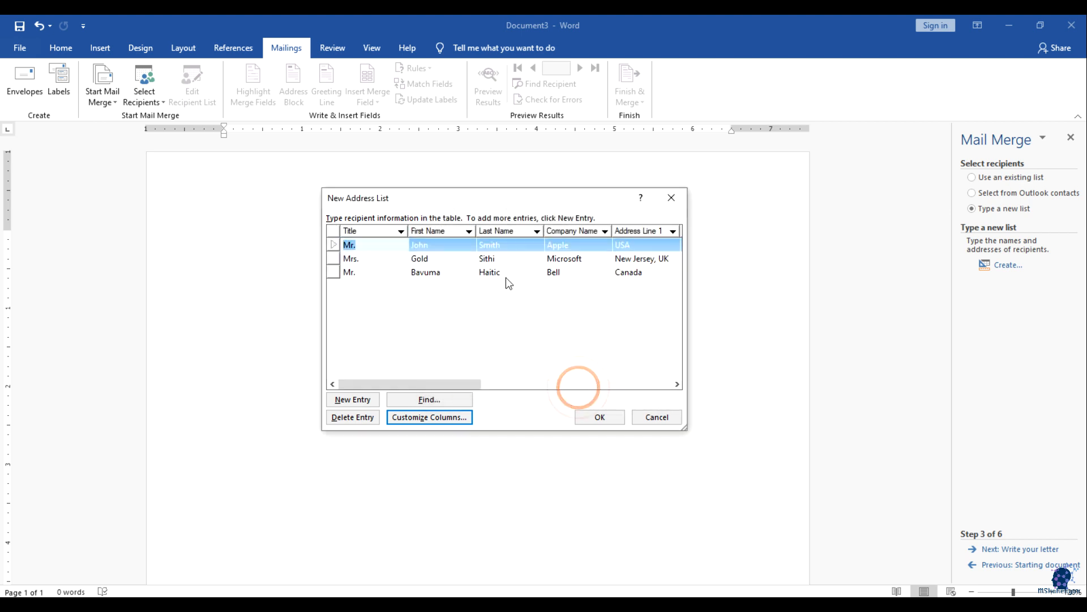
pyautogui.moveTo(437, 382)
pyautogui.mouseDown()
pyautogui.moveTo(624, 375)
pyautogui.moveTo(432, 374)
pyautogui.mouseUp()
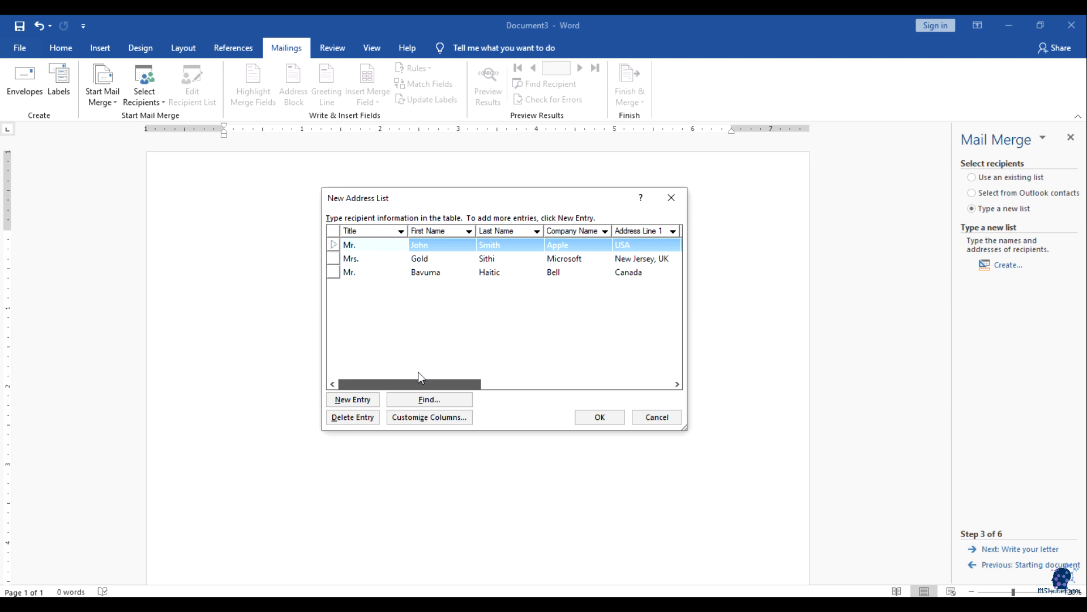
pyautogui.hscroll(1, 401, 344)
pyautogui.hscroll(-1, 401, 344)
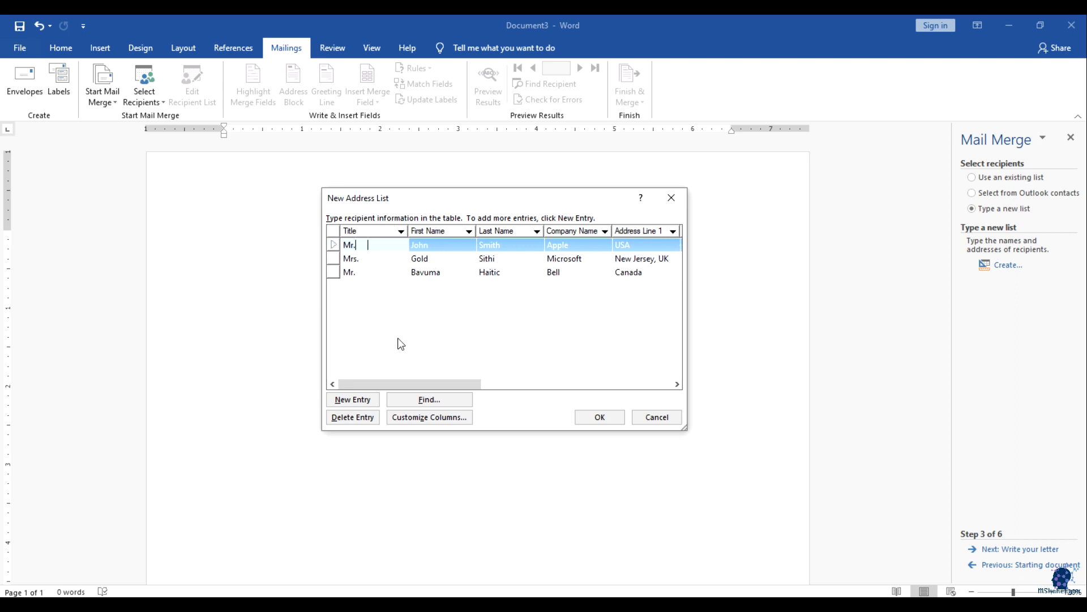
pyautogui.moveTo(452, 384); pyautogui.dragTo(386, 378)
pyautogui.click(333, 259)
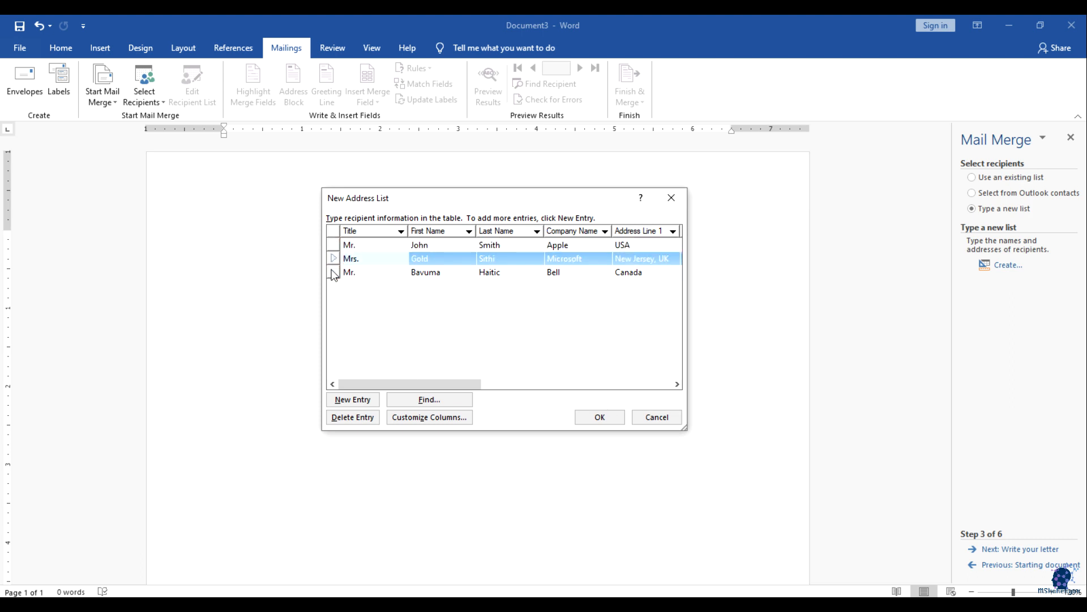
pyautogui.click(332, 272)
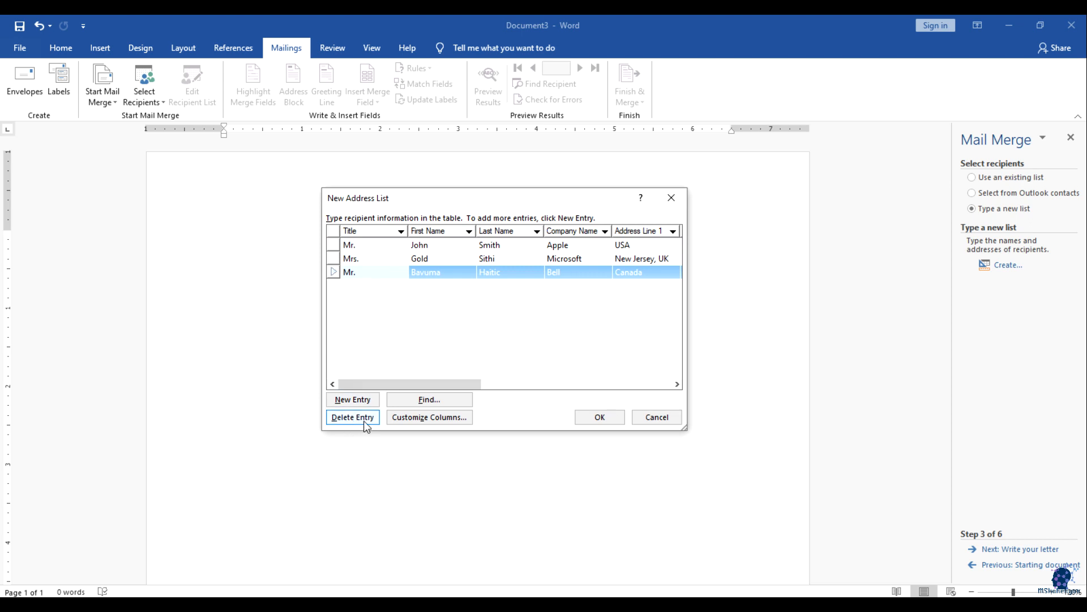
pyautogui.click(341, 288)
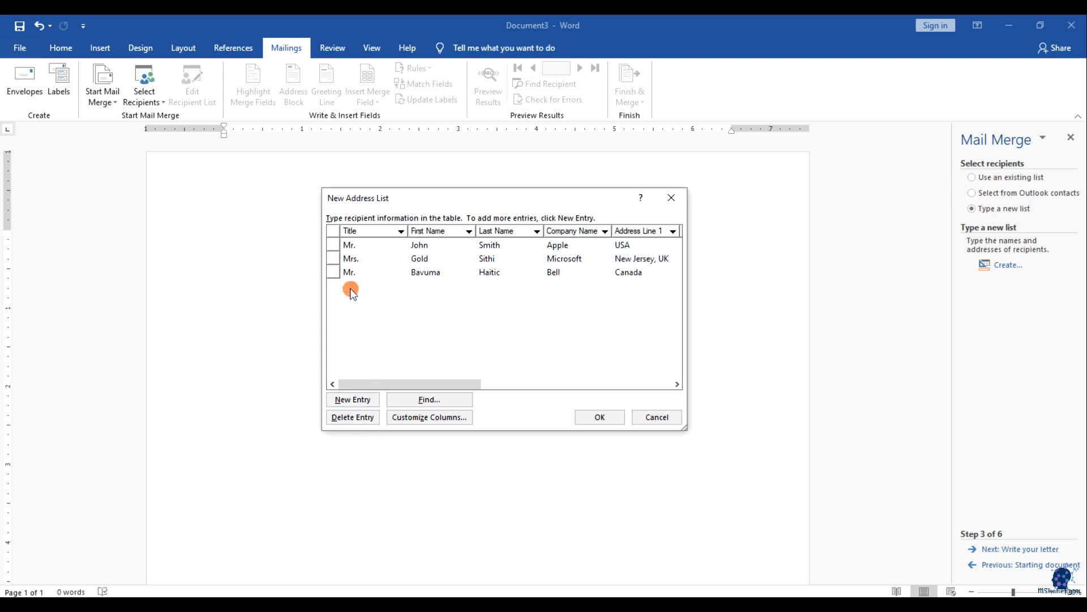
# Step: Add a blank new entry, then delete it to keep only three recipients
pyautogui.click(348, 399)
pyautogui.click(379, 288)
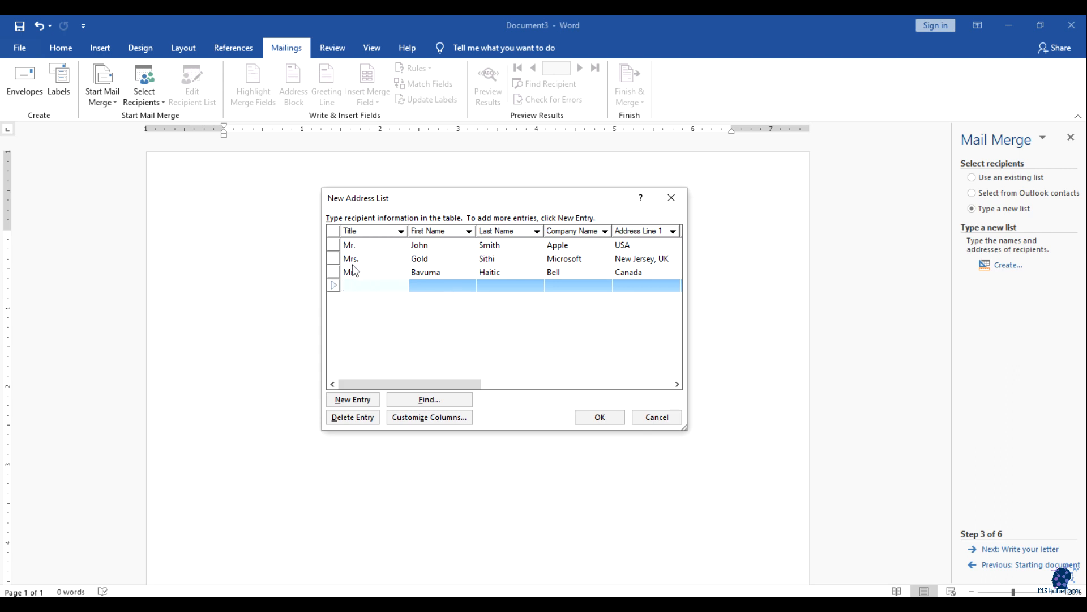
pyautogui.click(359, 288)
pyautogui.click(334, 286)
pyautogui.click(367, 288)
pyautogui.click(391, 287)
pyautogui.click(351, 417)
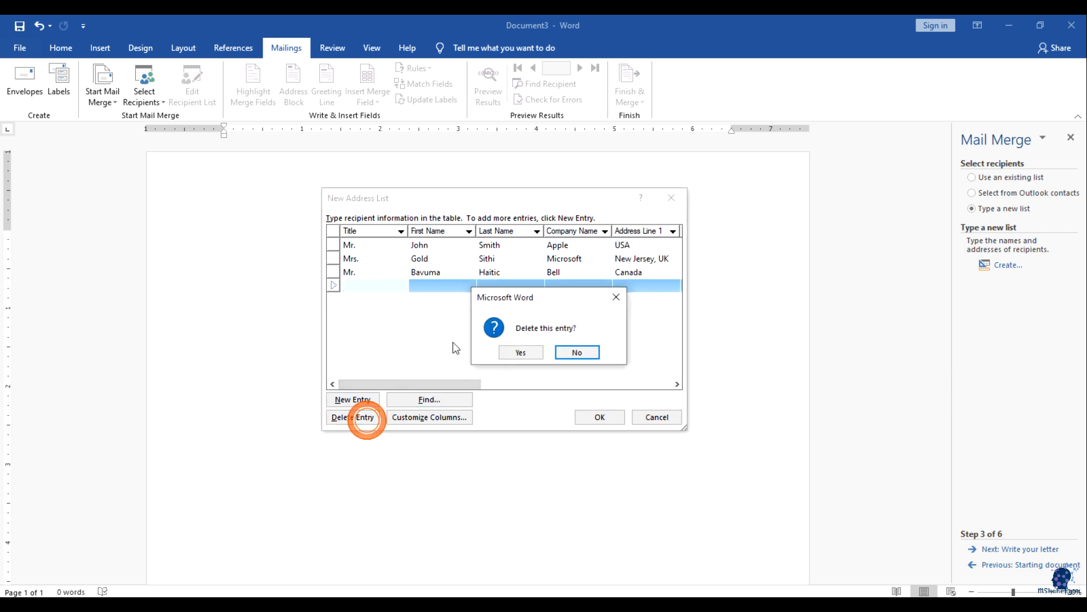
pyautogui.click(520, 352)
# Step: Save the address list as mail_contacts.mdb in My Data Sources
pyautogui.click(600, 416)
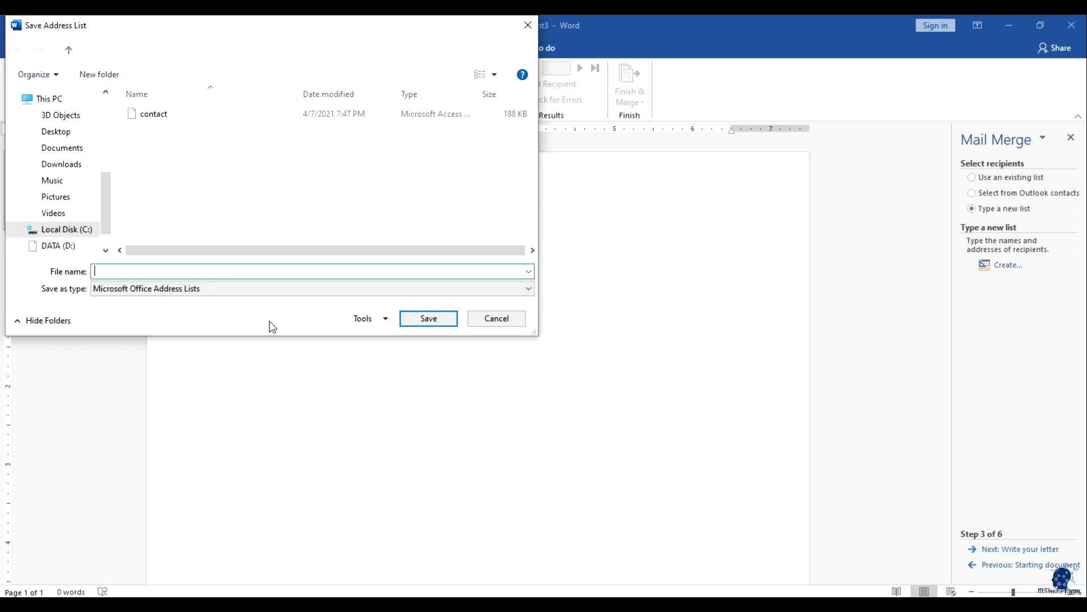
pyautogui.click(132, 268)
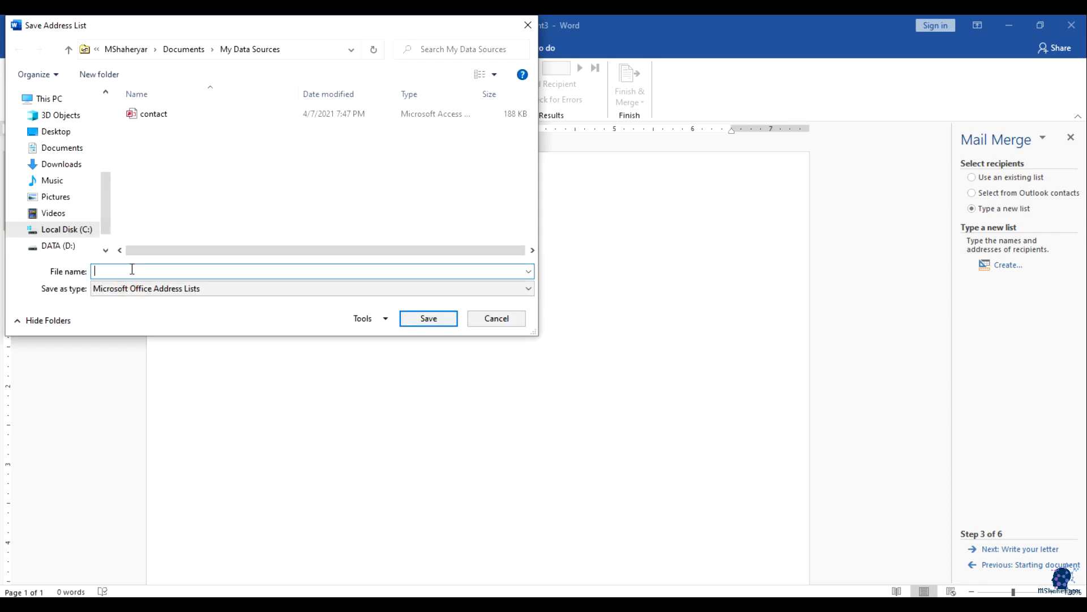
pyautogui.write('mail_contacts')
pyautogui.click(407, 317)
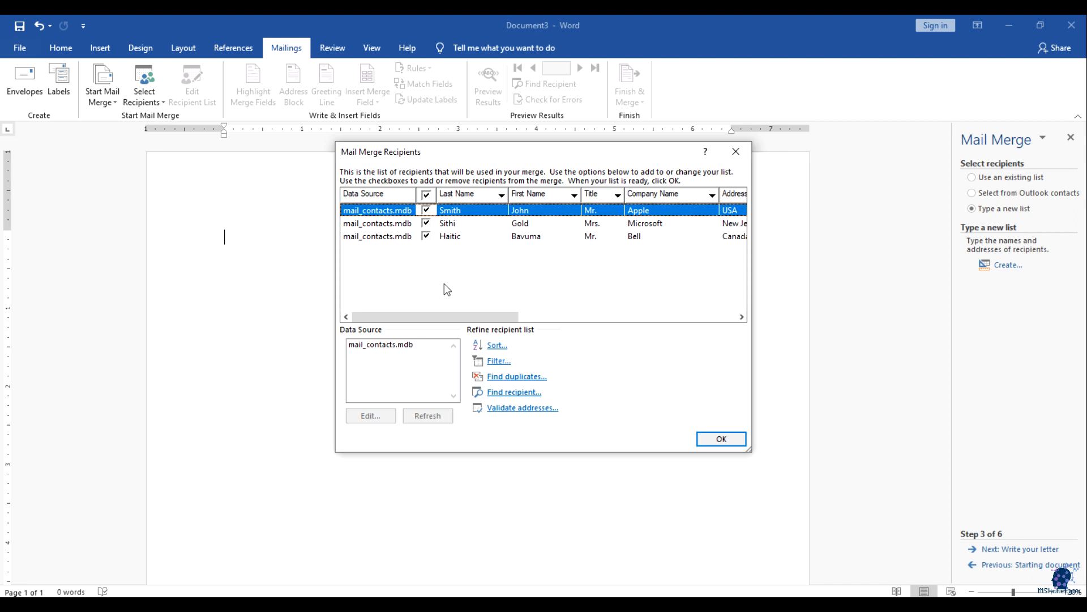
# Step: Review the three mail_contacts recipients' columns and accept them for the merge
pyautogui.moveTo(457, 316); pyautogui.dragTo(415, 315)
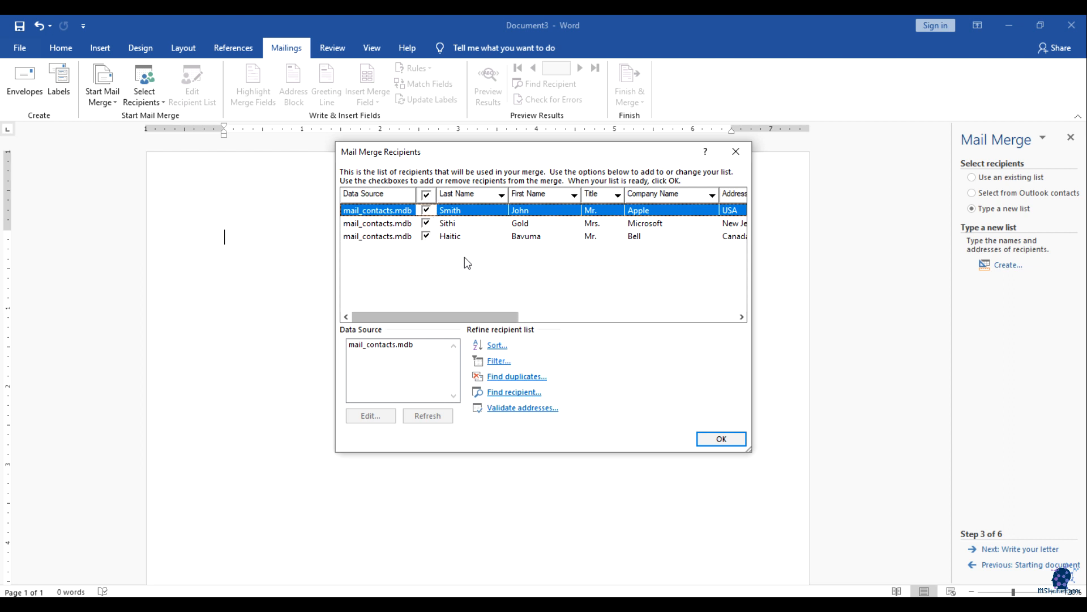
pyautogui.click(710, 439)
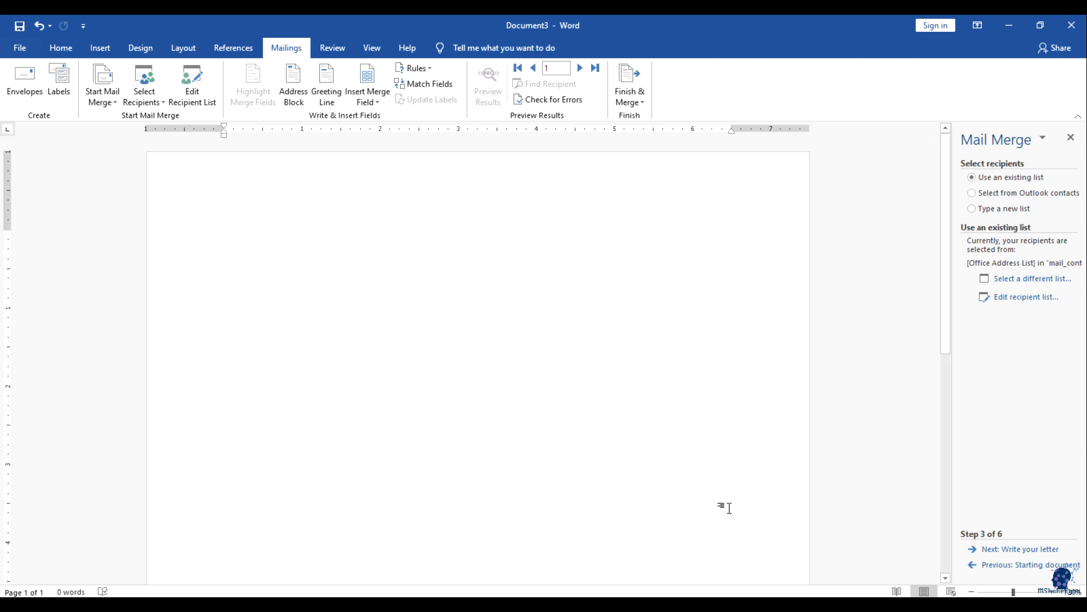
# Step: Advance to Write your letter, place the cursor at the page top, and start an address block
pyautogui.click(1019, 549)
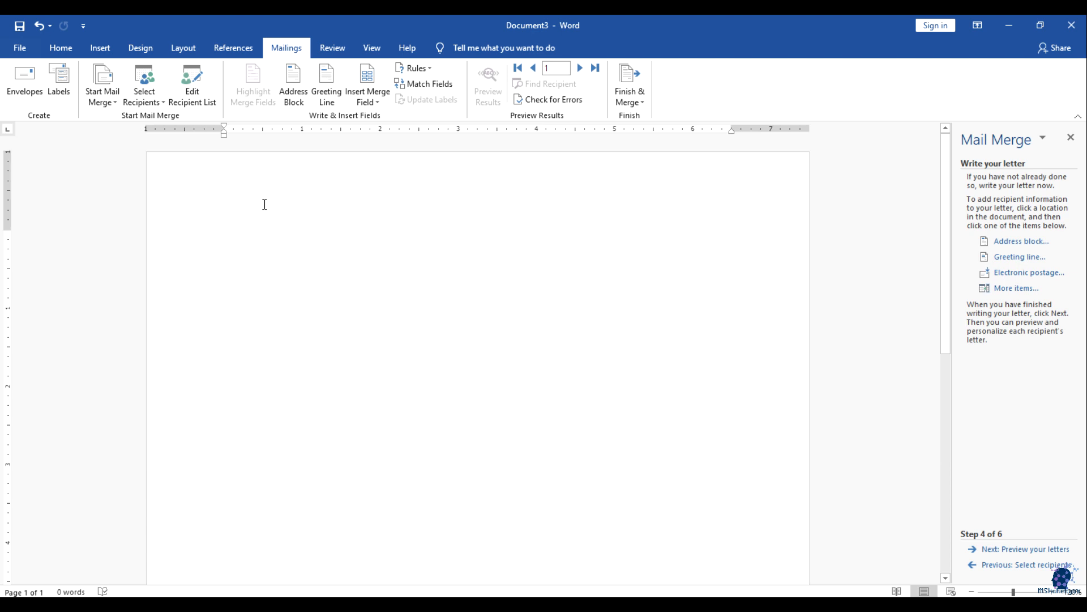
pyautogui.click(230, 238)
pyautogui.click(1015, 248)
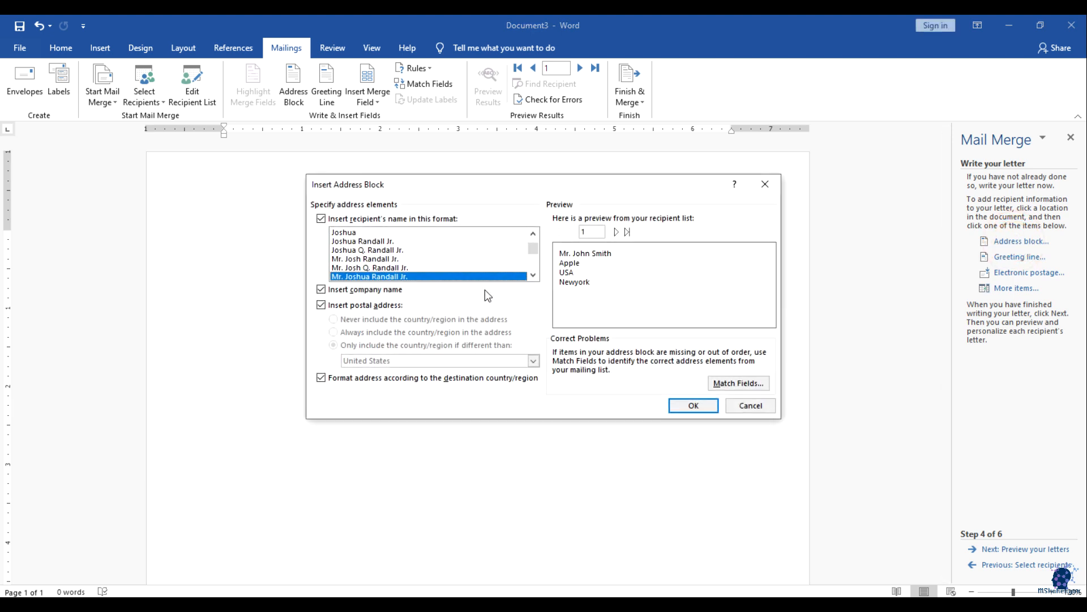
# Step: Browse the address block name formats, trying Josh Randall and Mr. Josh Q. Randall Jr. styles
pyautogui.moveTo(437, 188); pyautogui.dragTo(412, 227)
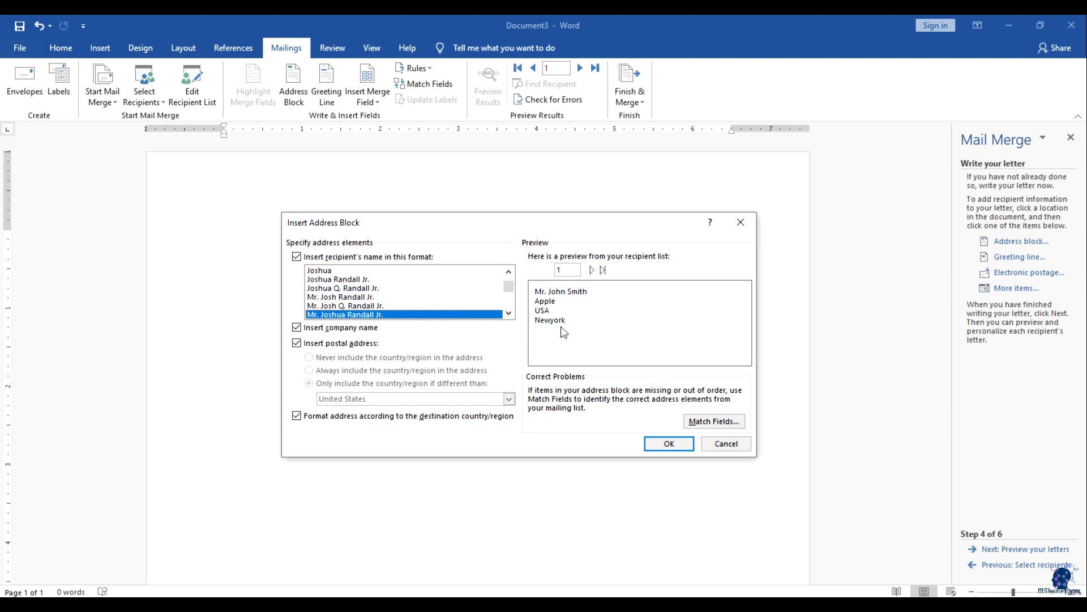
pyautogui.click(368, 298)
pyautogui.click(355, 288)
pyautogui.click(353, 304)
pyautogui.scroll(1, 343, 294)
pyautogui.click(331, 279)
pyautogui.click(328, 271)
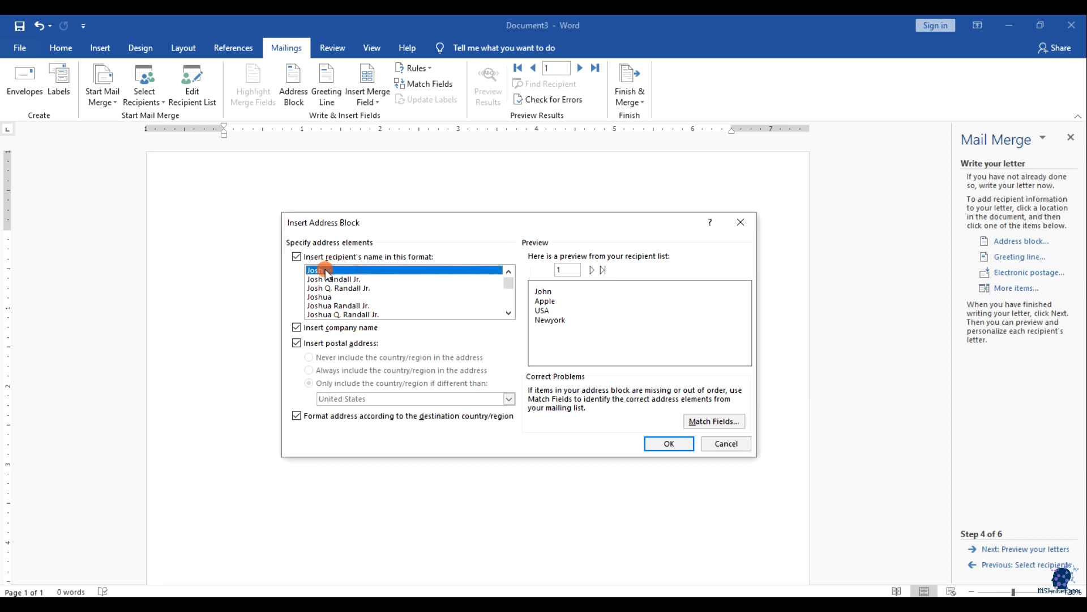
pyautogui.click(328, 279)
pyautogui.scroll(-1, 331, 289)
pyautogui.click(334, 297)
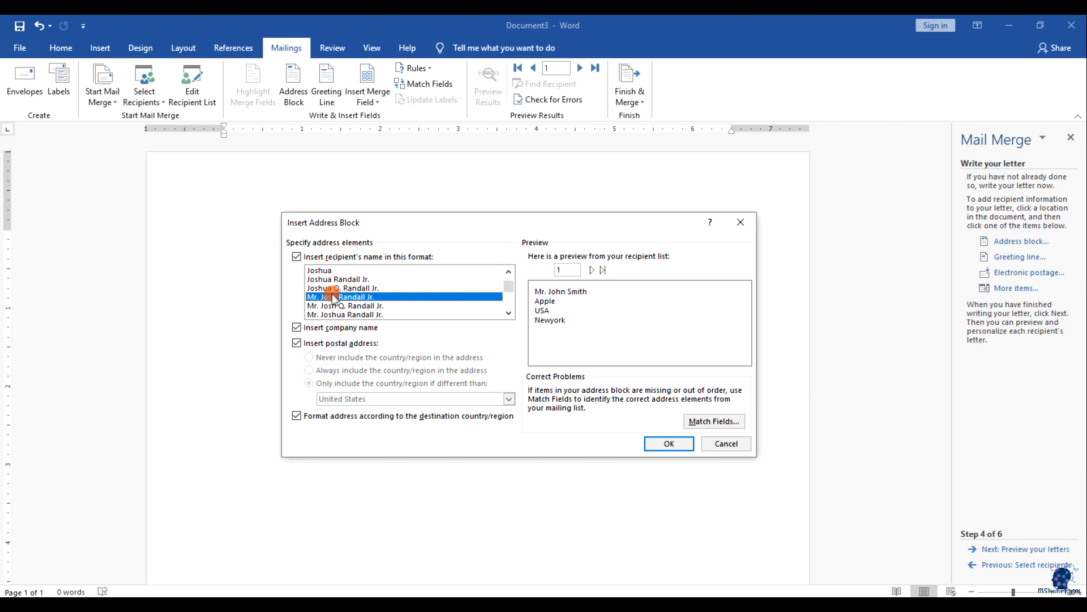
pyautogui.click(337, 306)
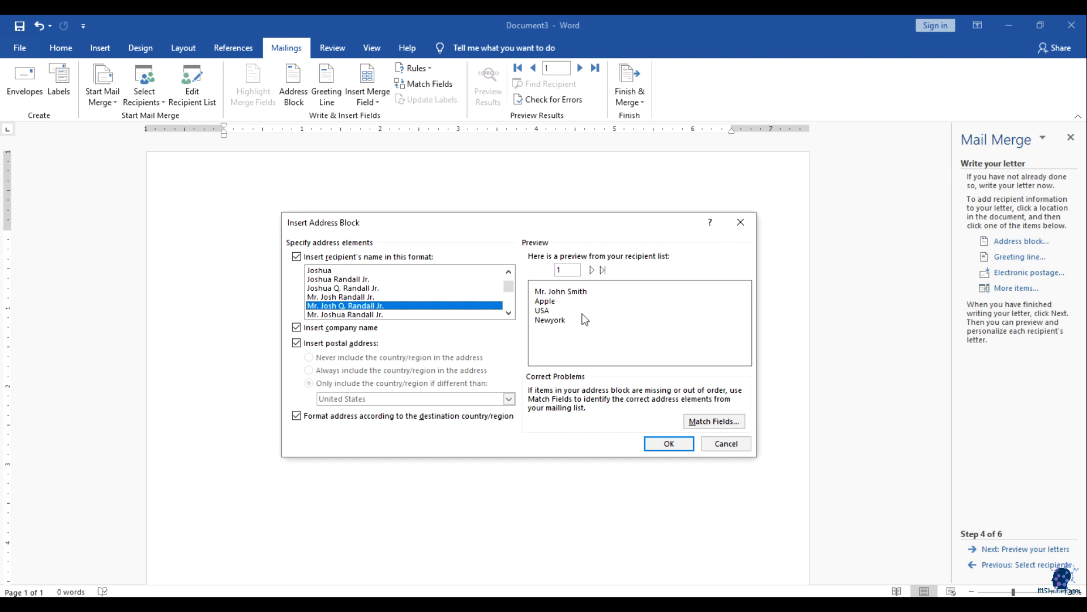
pyautogui.scroll(-1, 373, 312)
pyautogui.click(358, 306)
pyautogui.click(352, 295)
pyautogui.scroll(-1, 352, 299)
pyautogui.click(357, 306)
pyautogui.click(348, 295)
pyautogui.click(347, 280)
pyautogui.scroll(2, 343, 280)
pyautogui.click(338, 280)
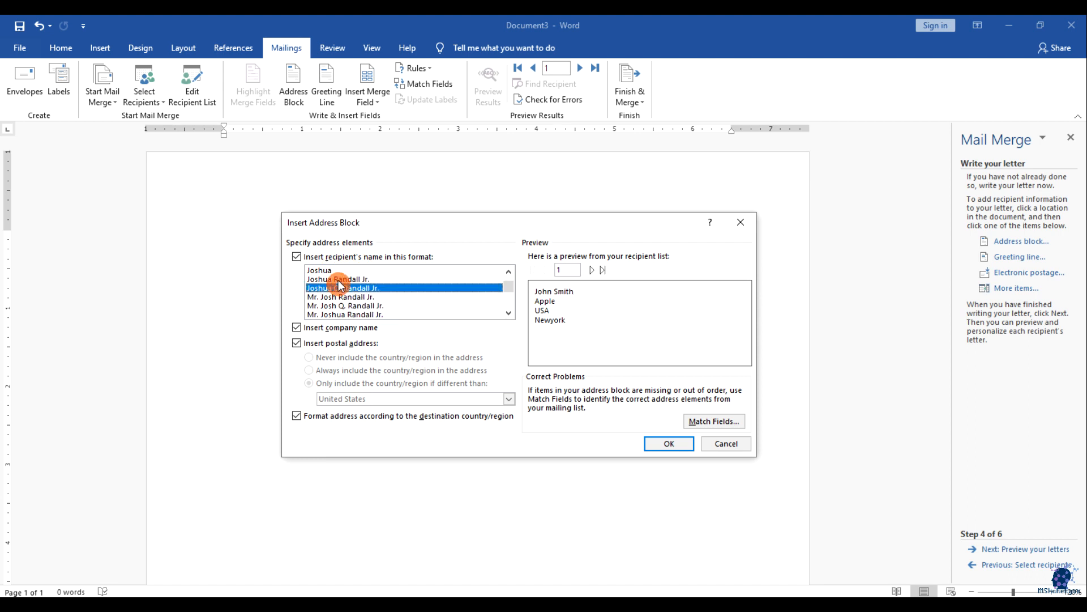
pyautogui.scroll(-1, 383, 300)
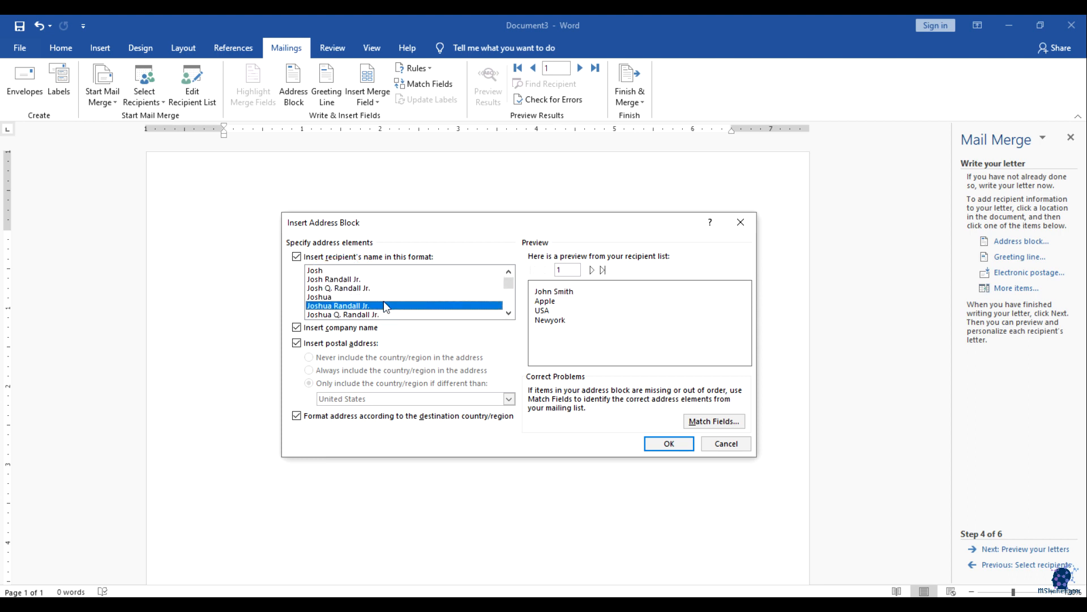
pyautogui.scroll(-1, 384, 301)
pyautogui.click(359, 312)
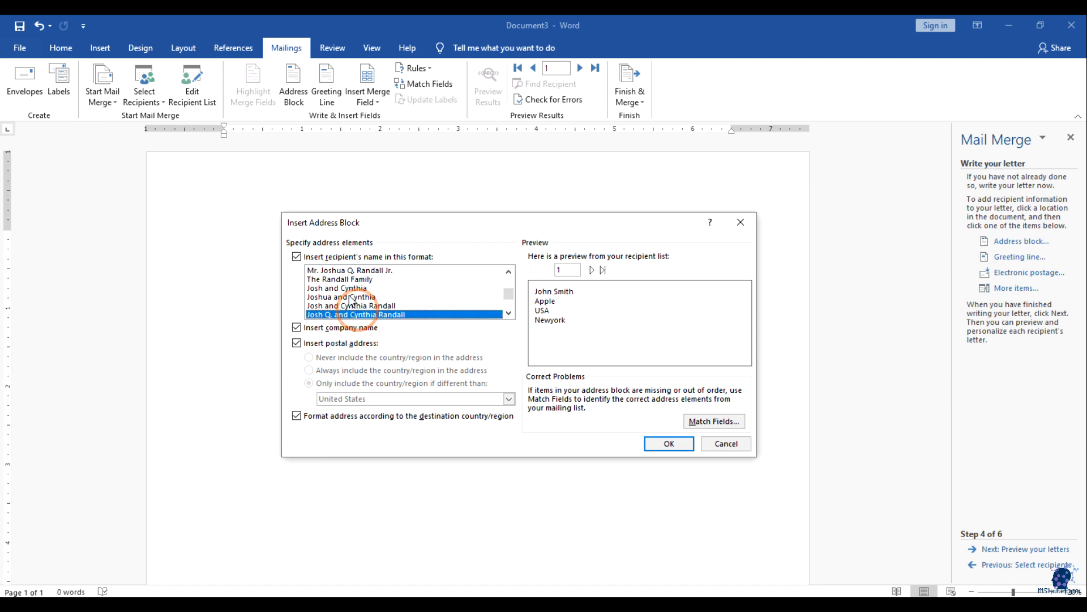
pyautogui.scroll(-2, 354, 306)
pyautogui.click(349, 303)
pyautogui.click(348, 311)
pyautogui.click(349, 306)
pyautogui.click(348, 314)
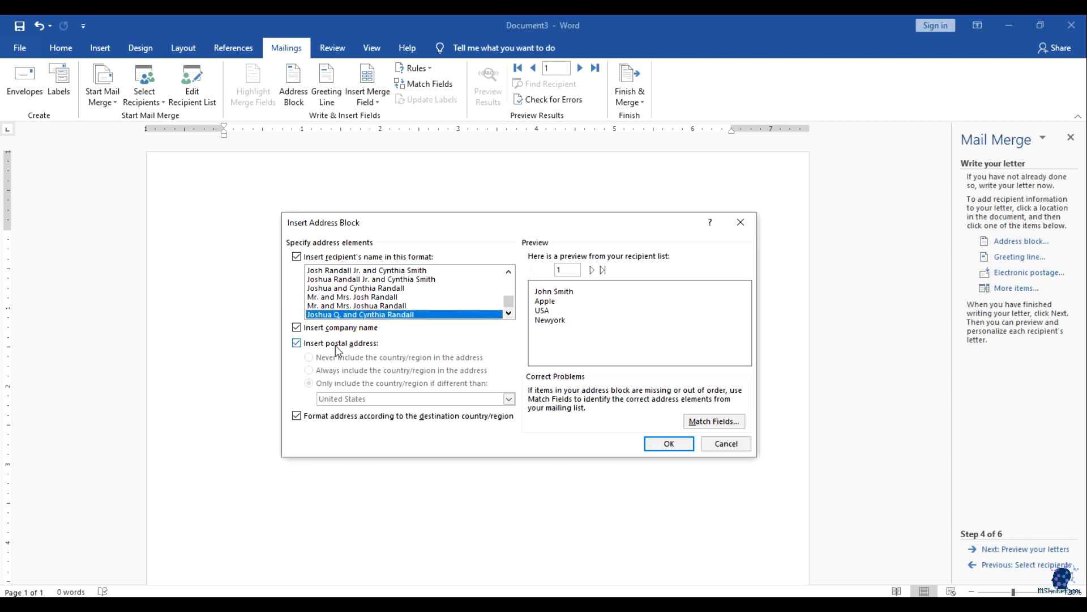
# Step: Keep both company name and postal address in the block, then check field matching
pyautogui.click(312, 330)
pyautogui.click(311, 329)
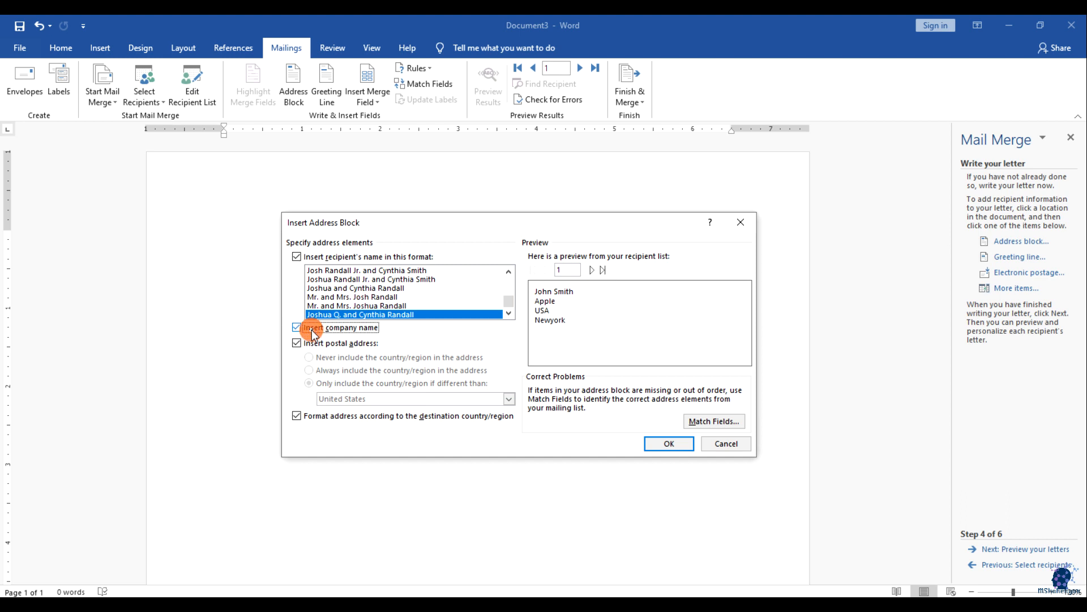
pyautogui.click(352, 343)
pyautogui.click(352, 343)
pyautogui.click(352, 343)
pyautogui.click(351, 343)
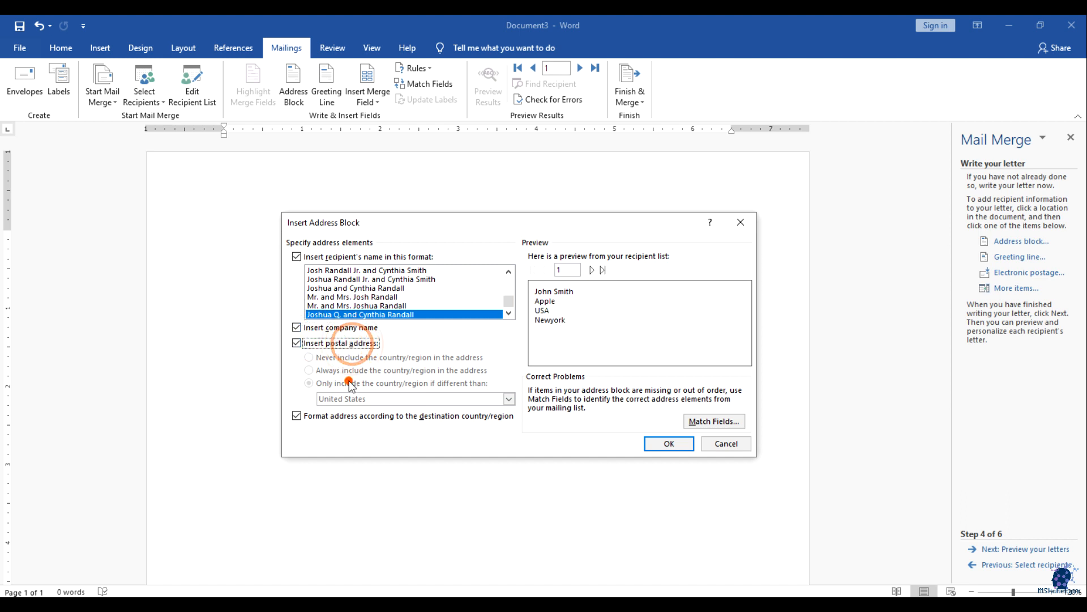
pyautogui.click(326, 343)
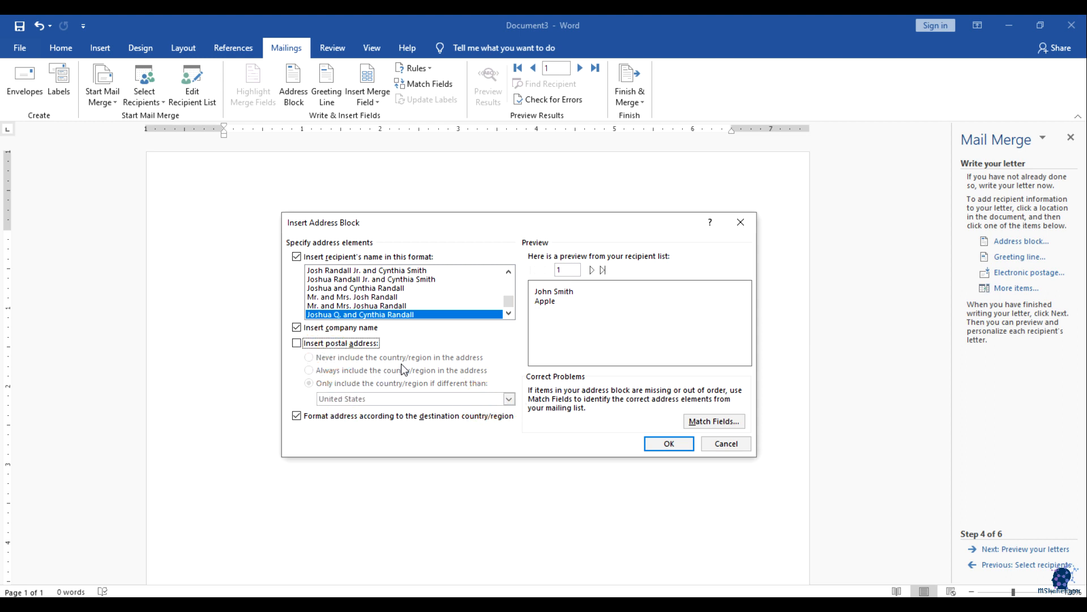
pyautogui.click(309, 345)
pyautogui.click(717, 422)
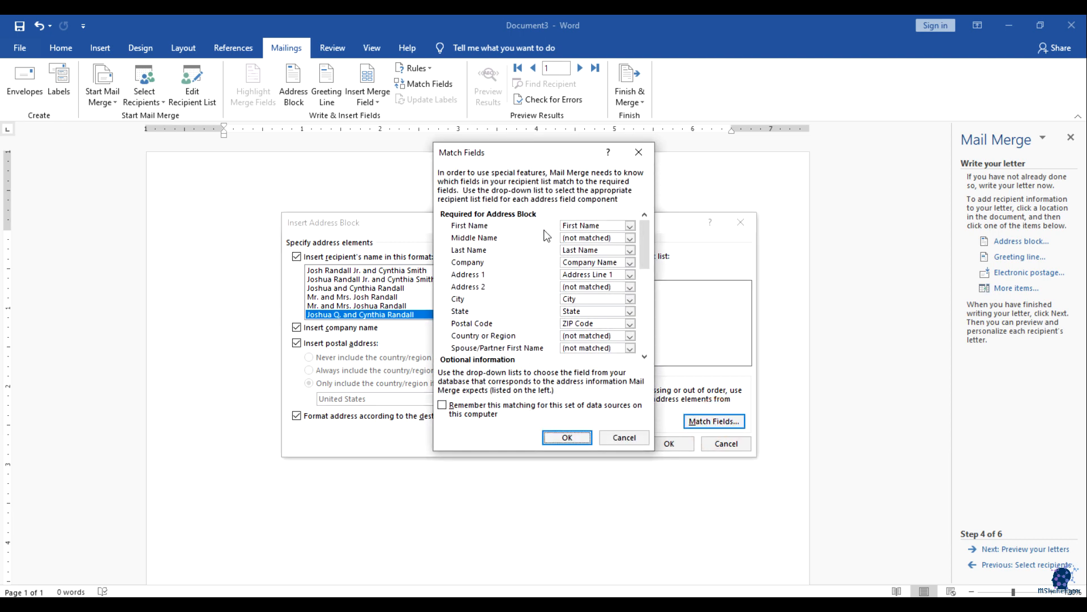
# Step: Leave First Name and Middle Name matching unchanged, insert the «AddressBlock», and add a new line
pyautogui.click(629, 226)
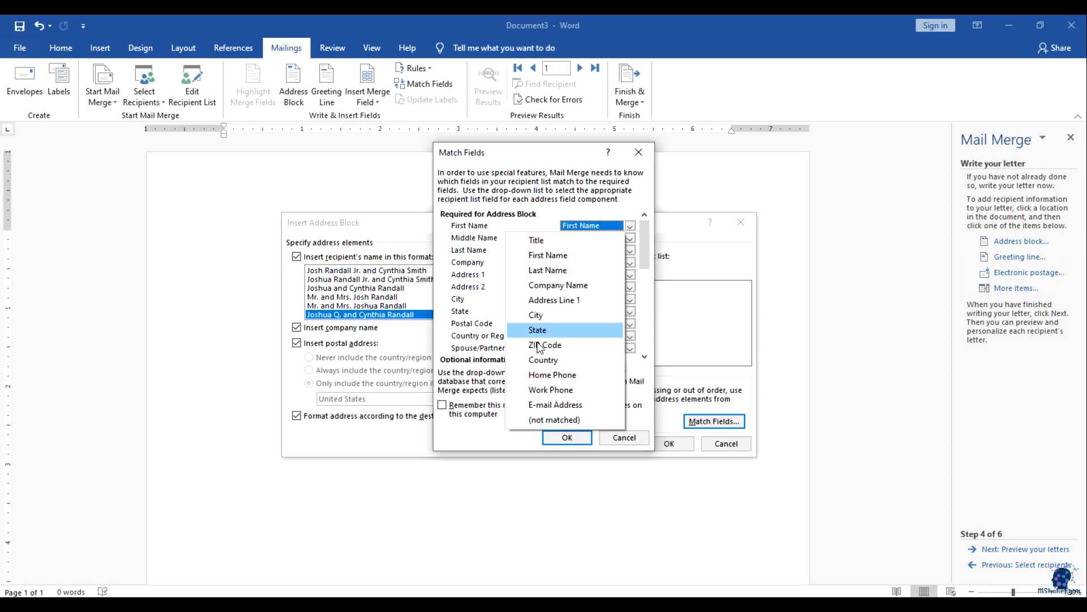
pyautogui.click(472, 228)
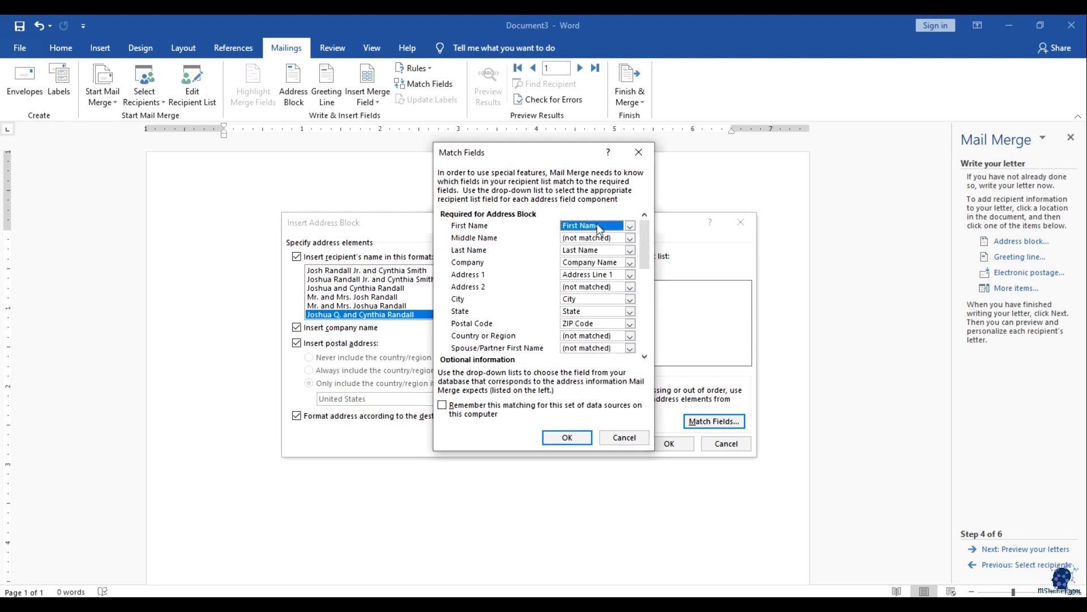
pyautogui.click(630, 238)
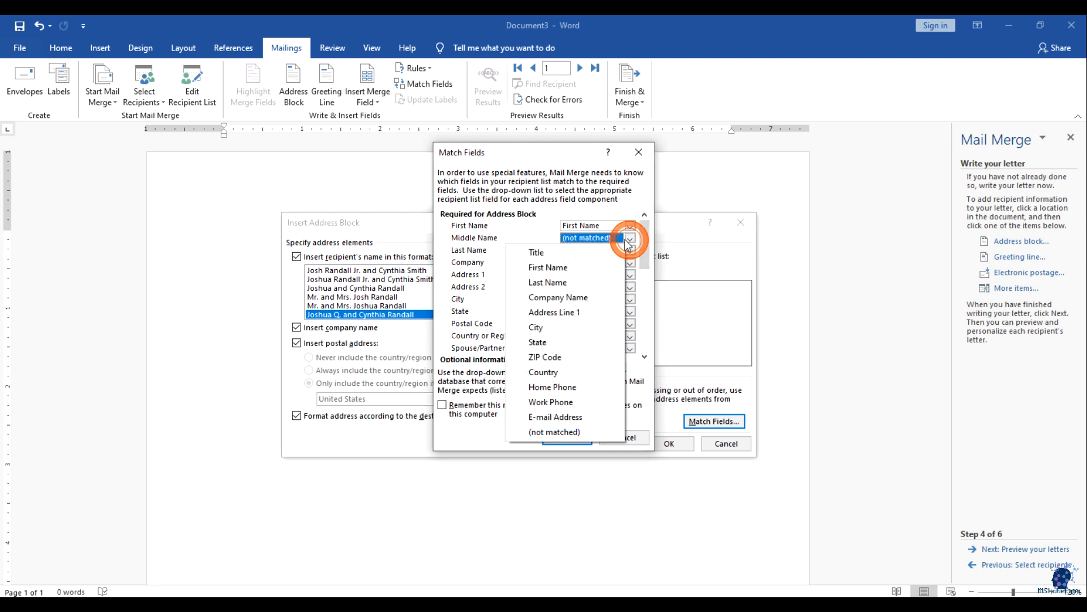
pyautogui.click(630, 240)
pyautogui.click(497, 275)
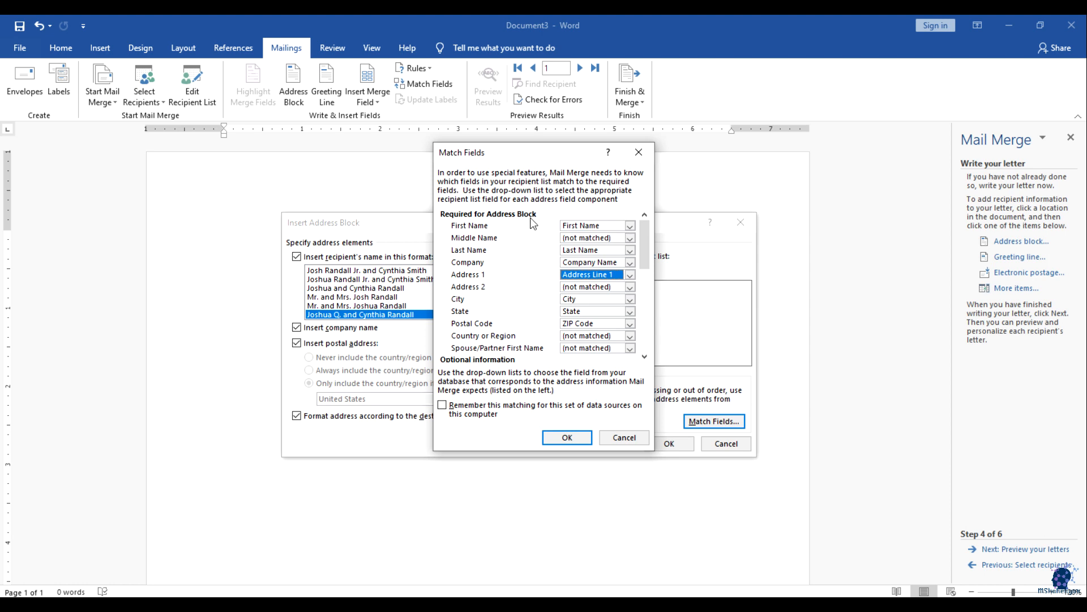
pyautogui.click(564, 435)
pyautogui.click(664, 443)
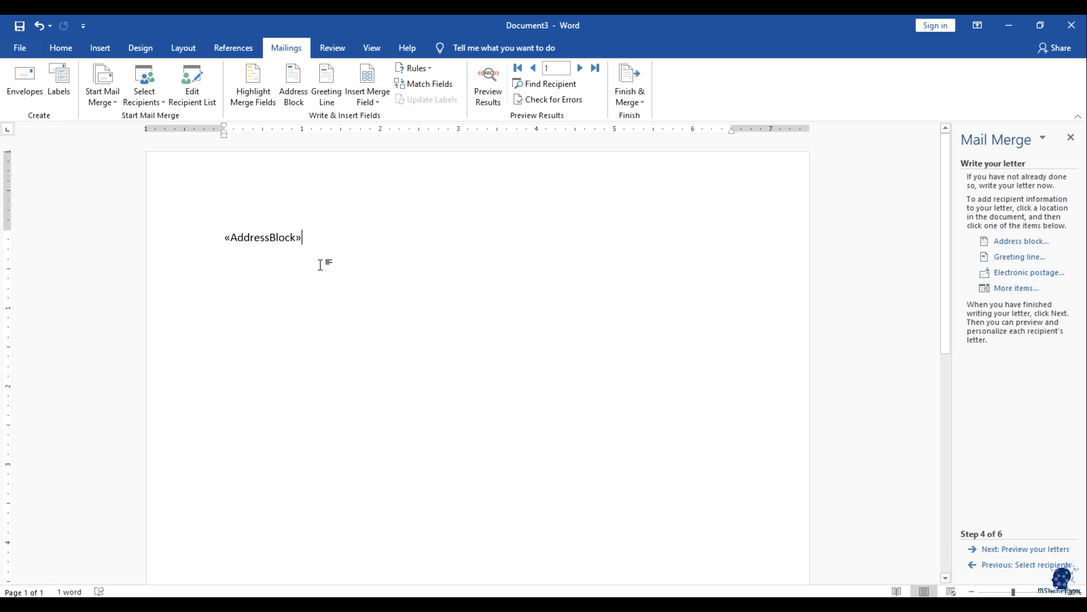
pyautogui.press('Return')
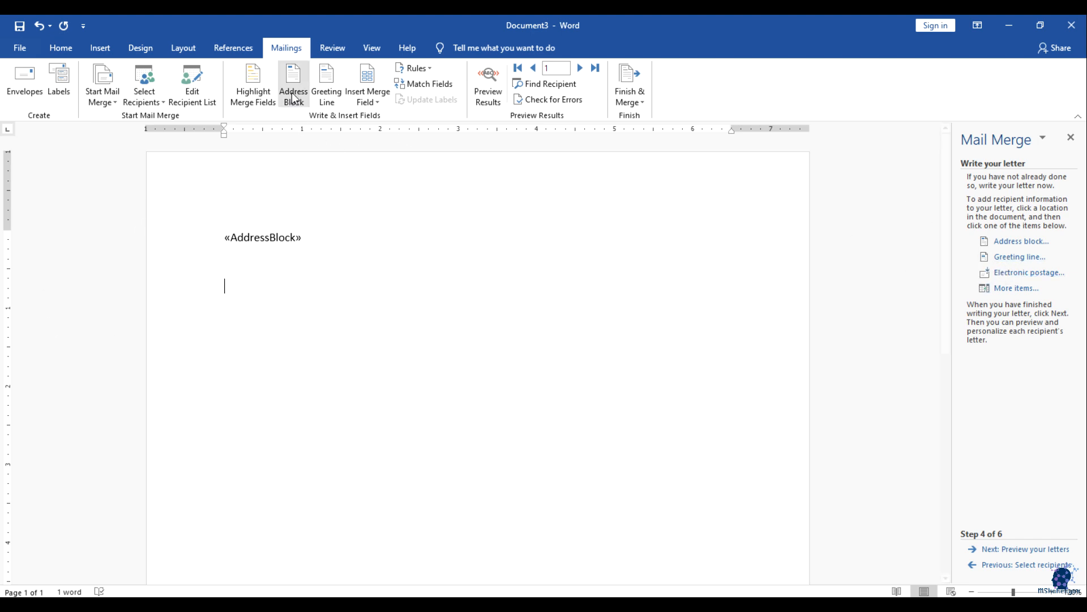
# Step: Set the greeting to Dear, Mr. Randall format, comma, with Dear Sir or Madam fallback
pyautogui.click(323, 89)
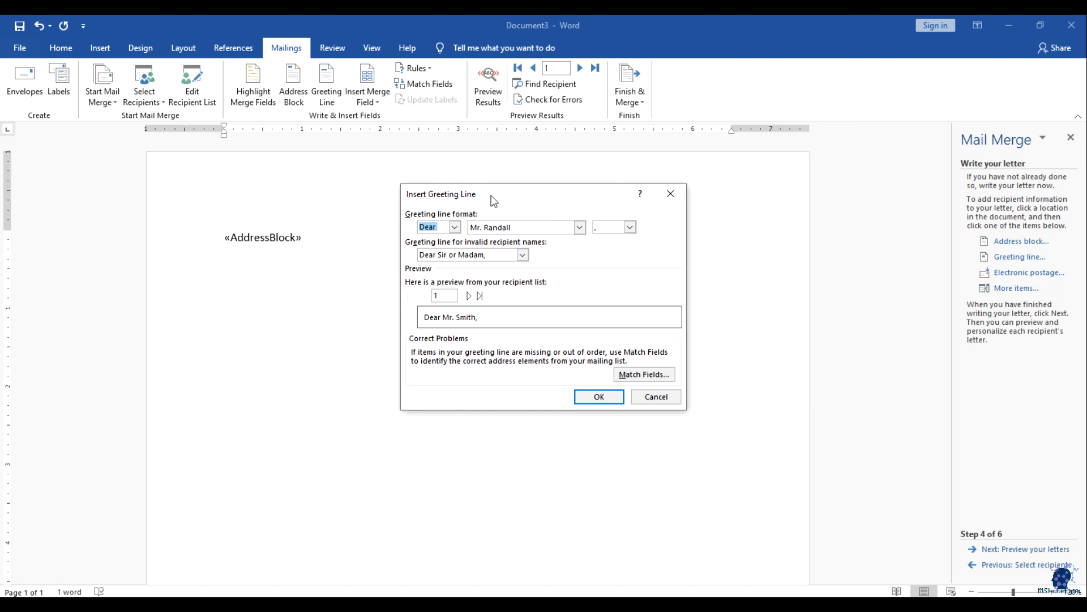
pyautogui.click(455, 227)
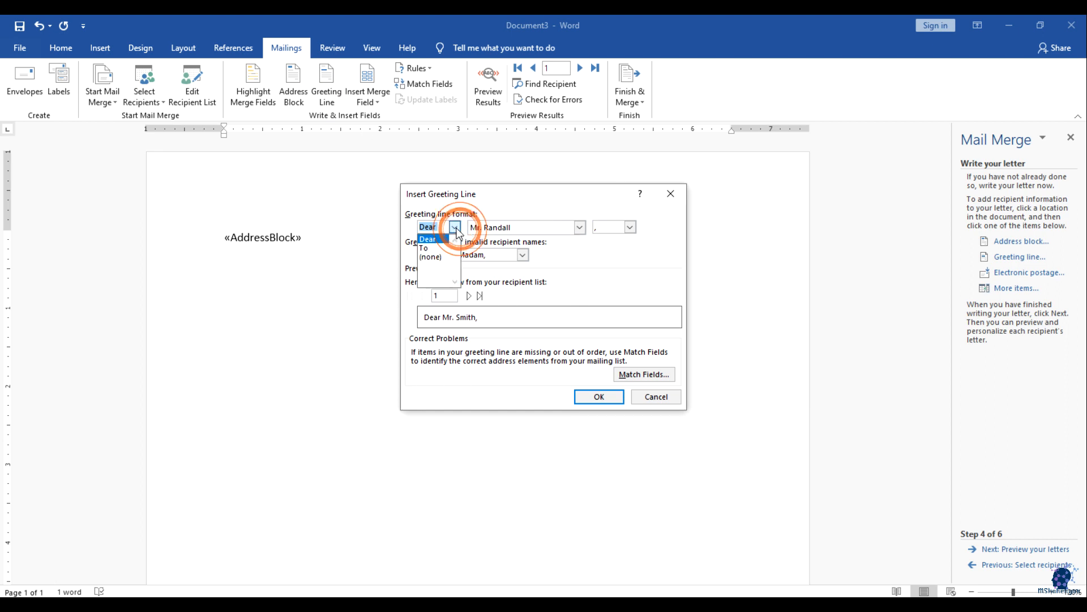
pyautogui.click(455, 228)
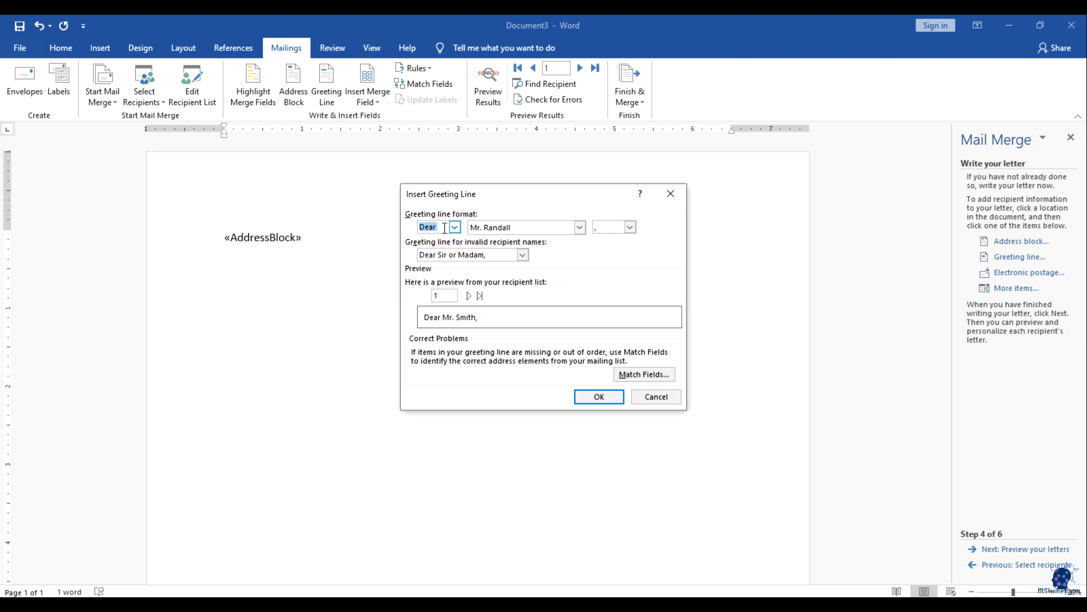
pyautogui.click(455, 229)
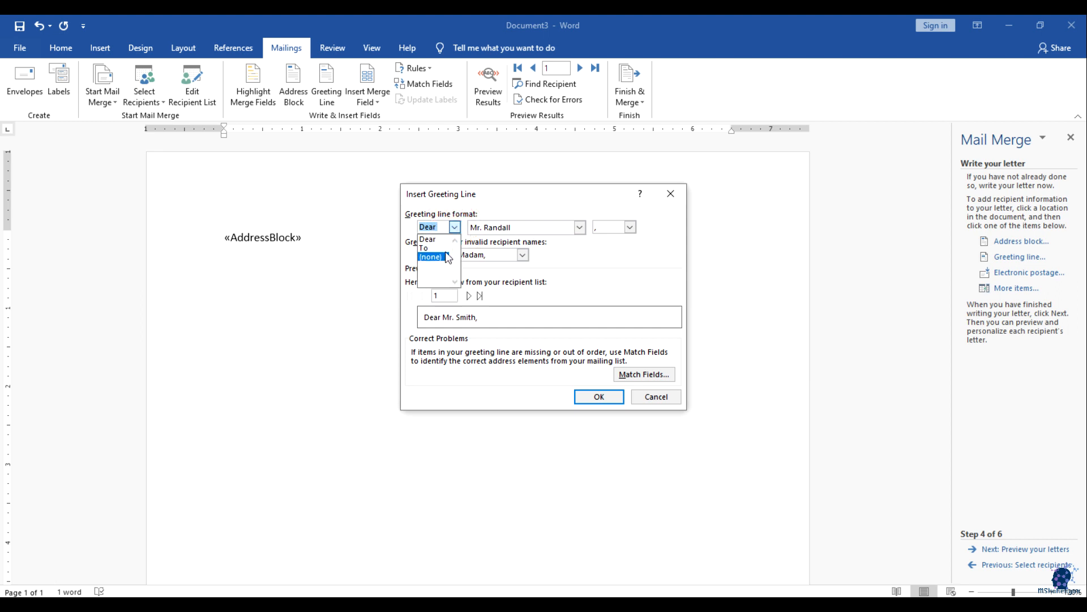
pyautogui.click(454, 227)
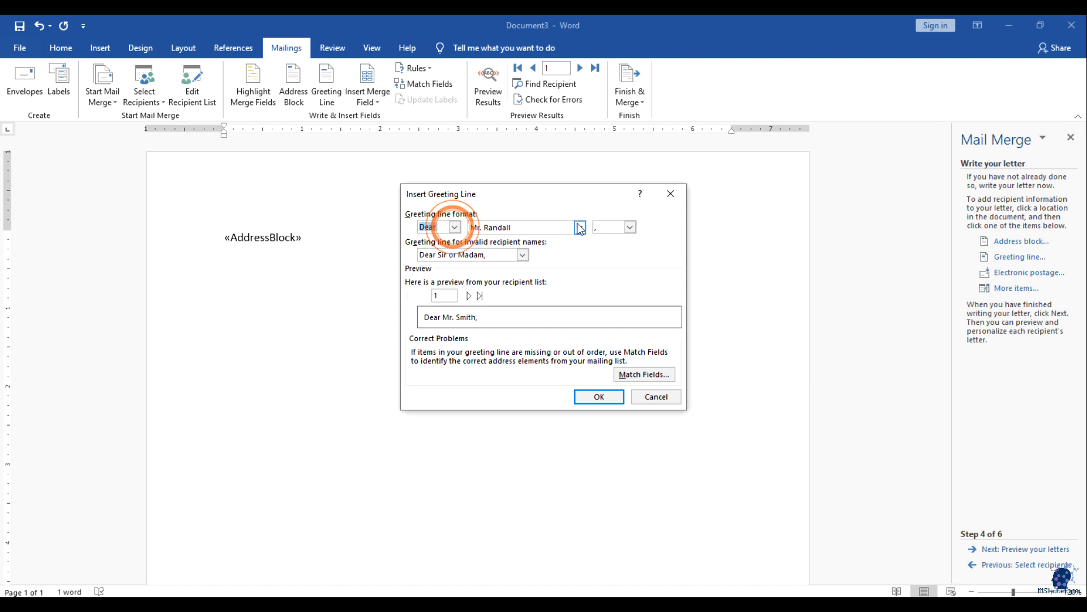
pyautogui.click(579, 228)
pyautogui.scroll(-2, 542, 249)
pyautogui.scroll(2, 541, 253)
pyautogui.click(506, 240)
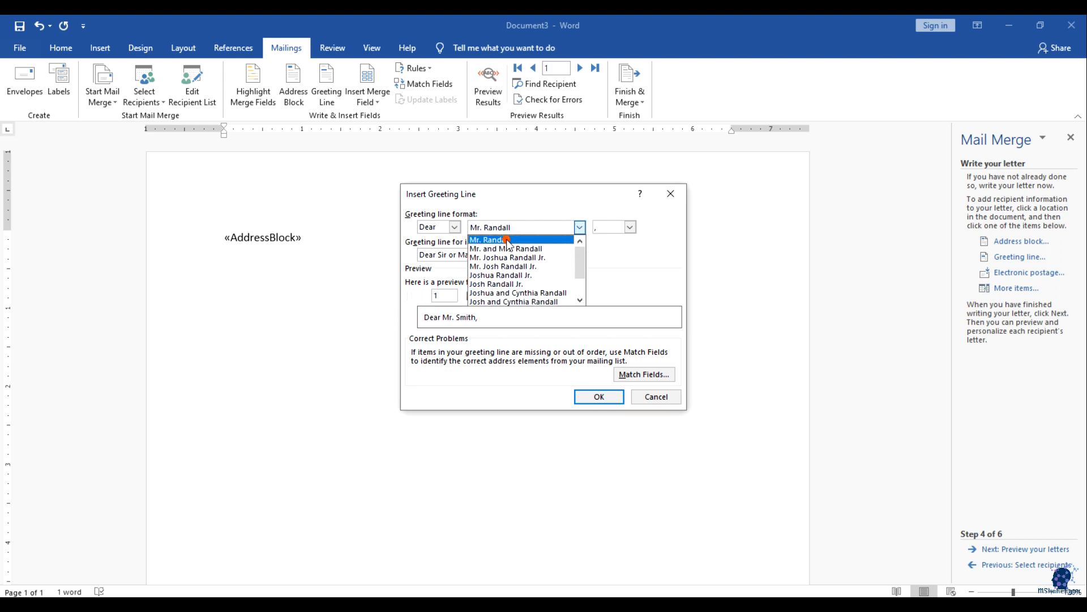
pyautogui.click(630, 227)
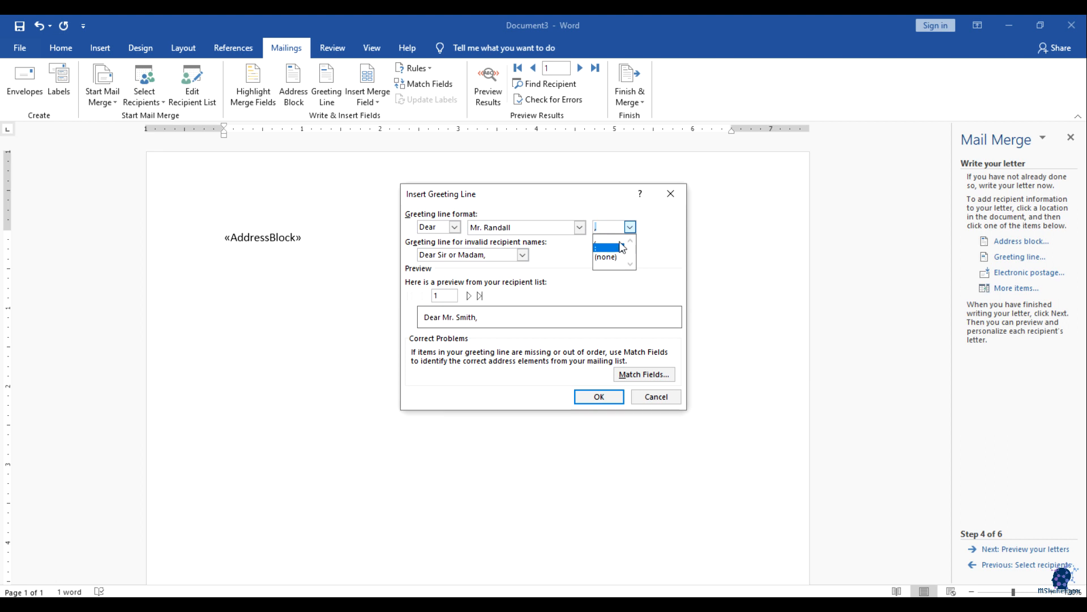
pyautogui.click(630, 226)
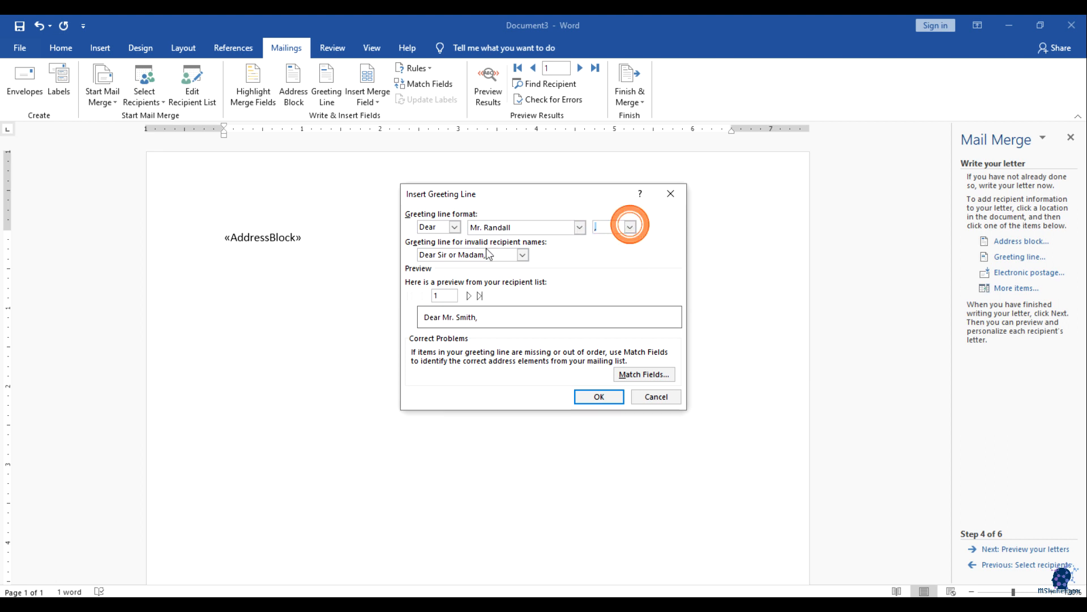
pyautogui.click(523, 255)
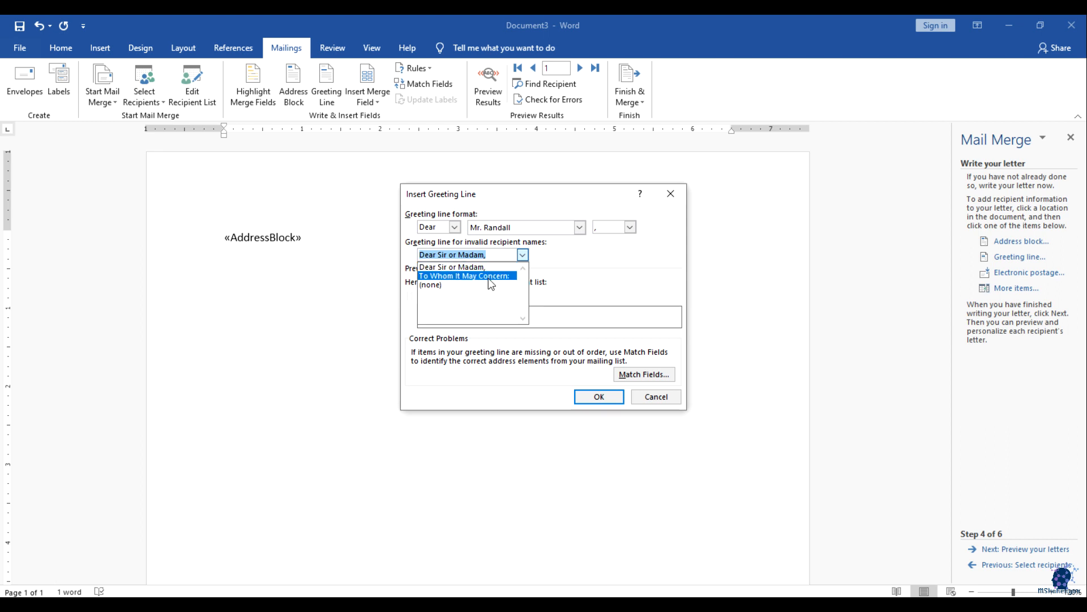
pyautogui.click(523, 256)
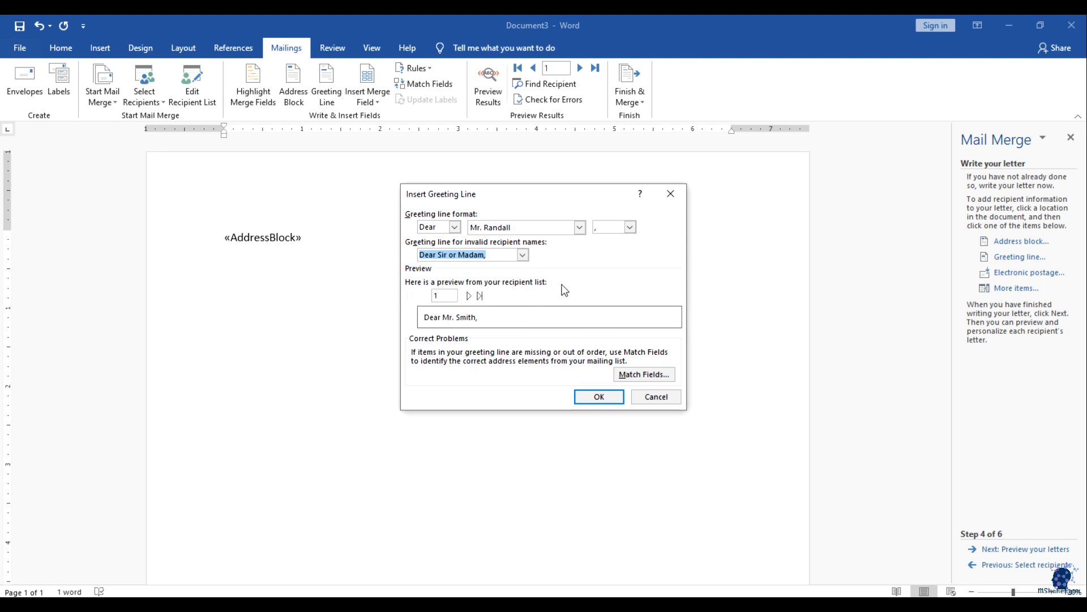
# Step: Preview the greeting for all three recipients and insert the «GreetingLine»
pyautogui.click(454, 320)
pyautogui.click(423, 323)
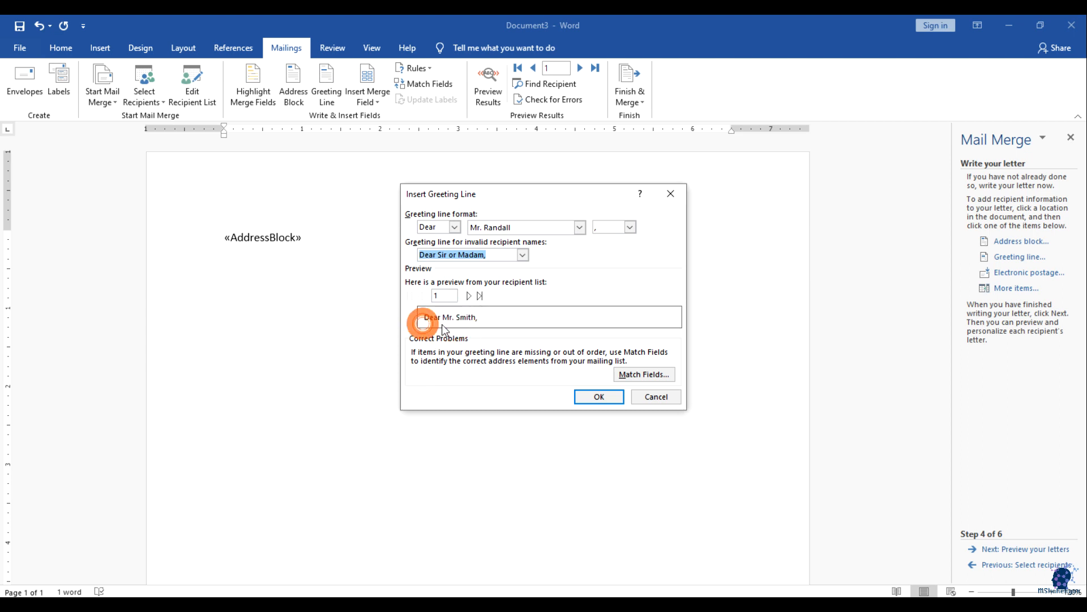
pyautogui.click(469, 295)
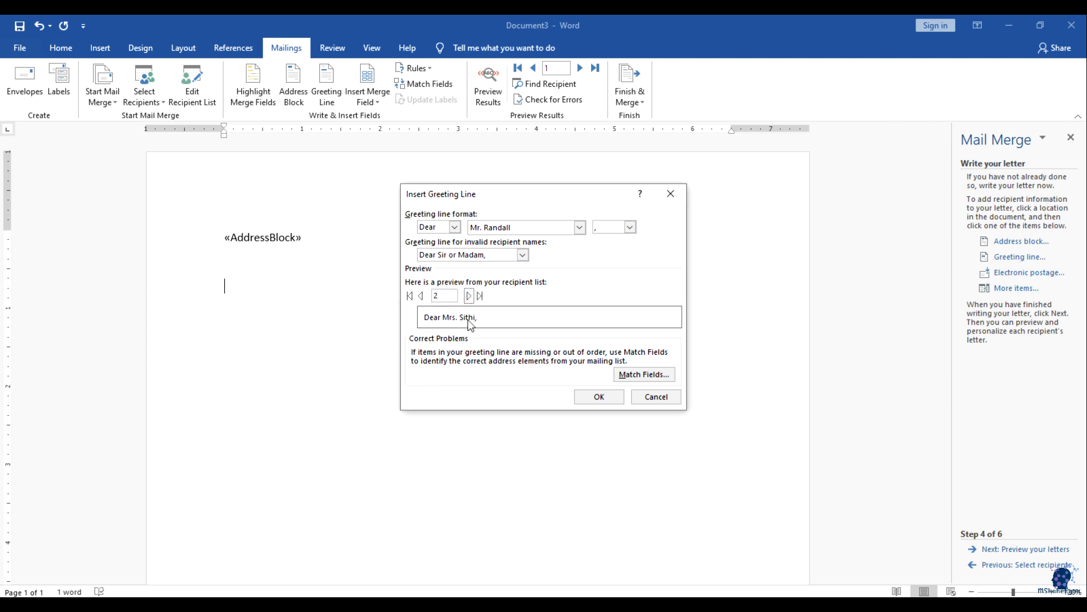
pyautogui.click(469, 295)
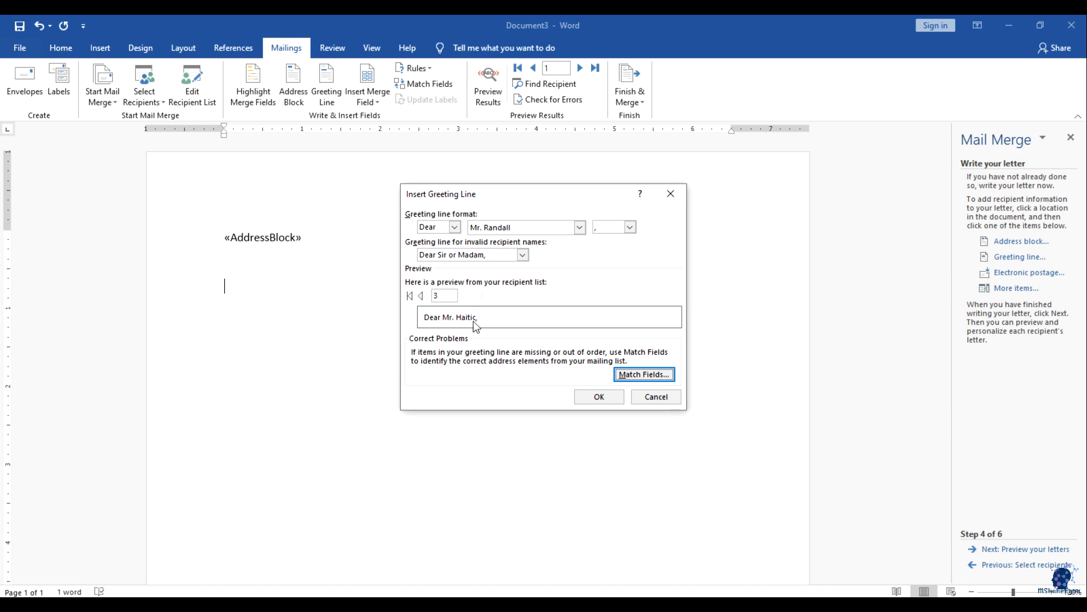
pyautogui.click(478, 321)
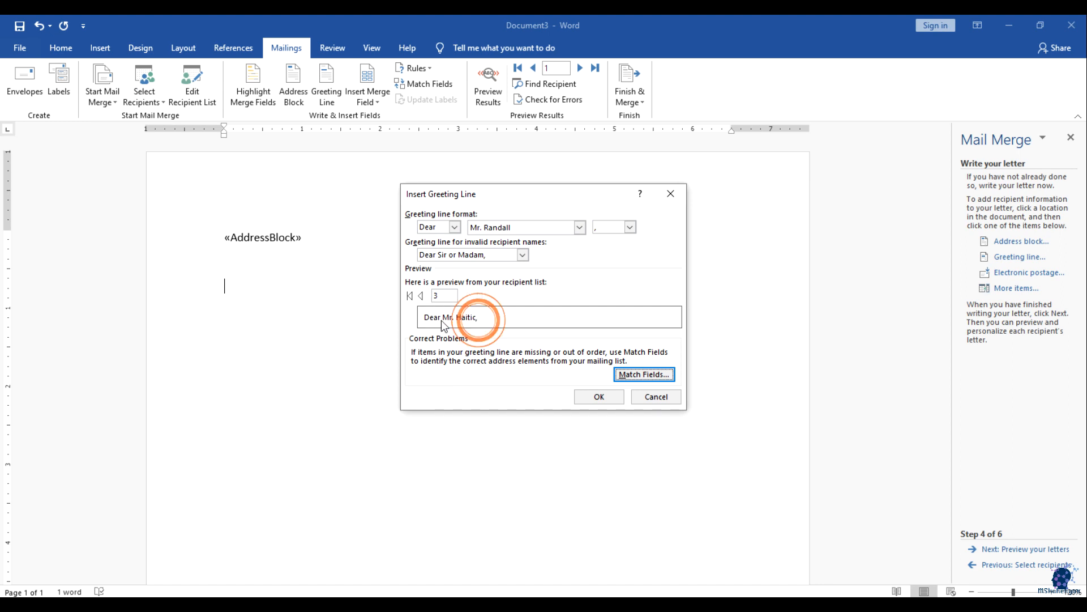
pyautogui.doubleClick(437, 295)
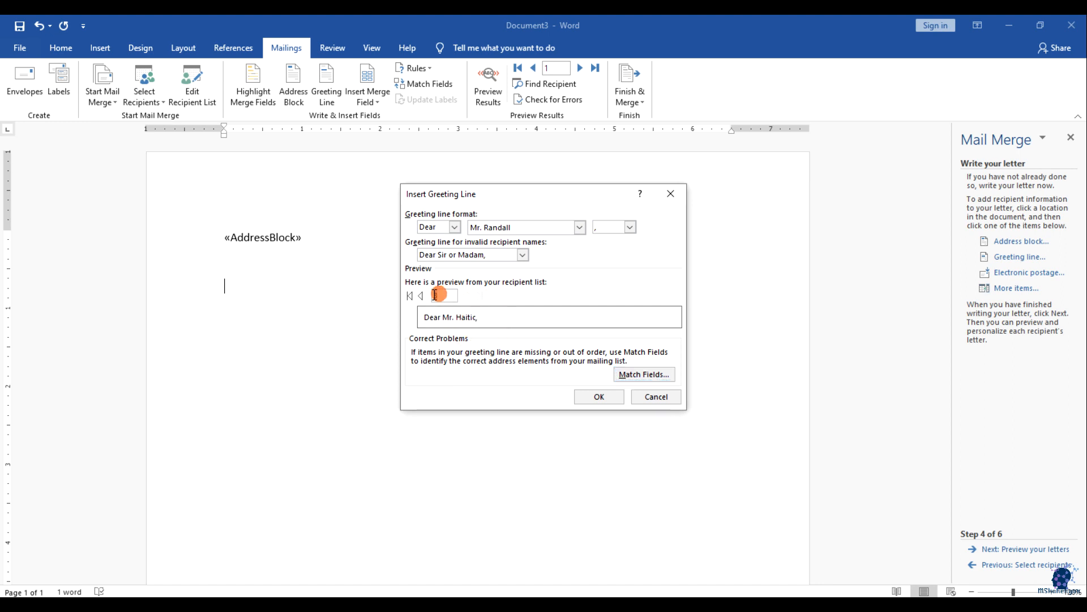
pyautogui.click(440, 318)
pyautogui.click(422, 295)
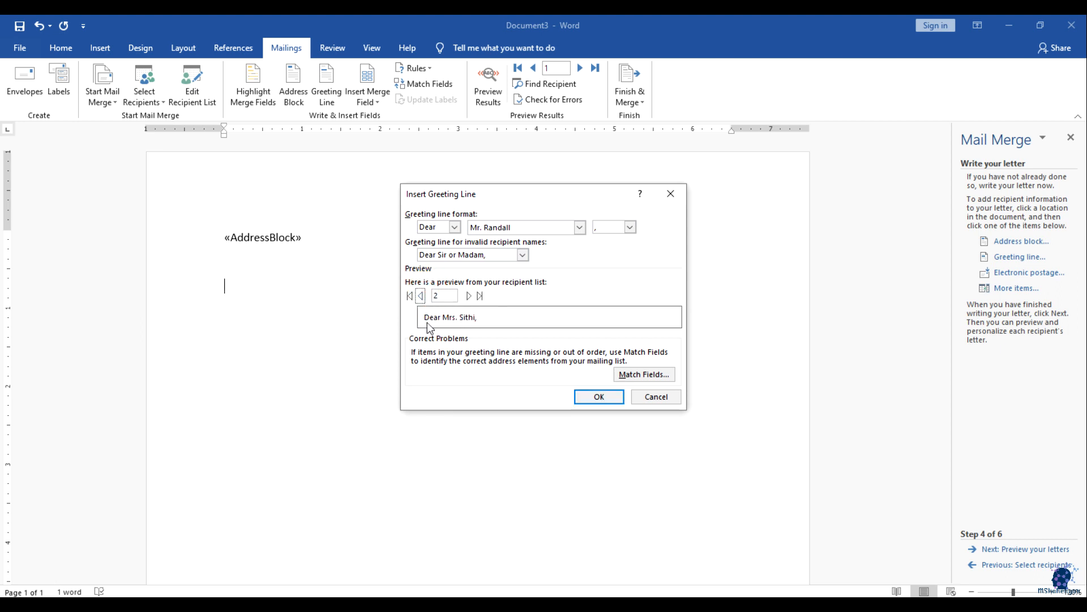
pyautogui.click(422, 296)
pyautogui.click(589, 396)
# Step: On a new line, type 'Hope you are doing well. I am writing this letter to inform you about'
pyautogui.press('Return')
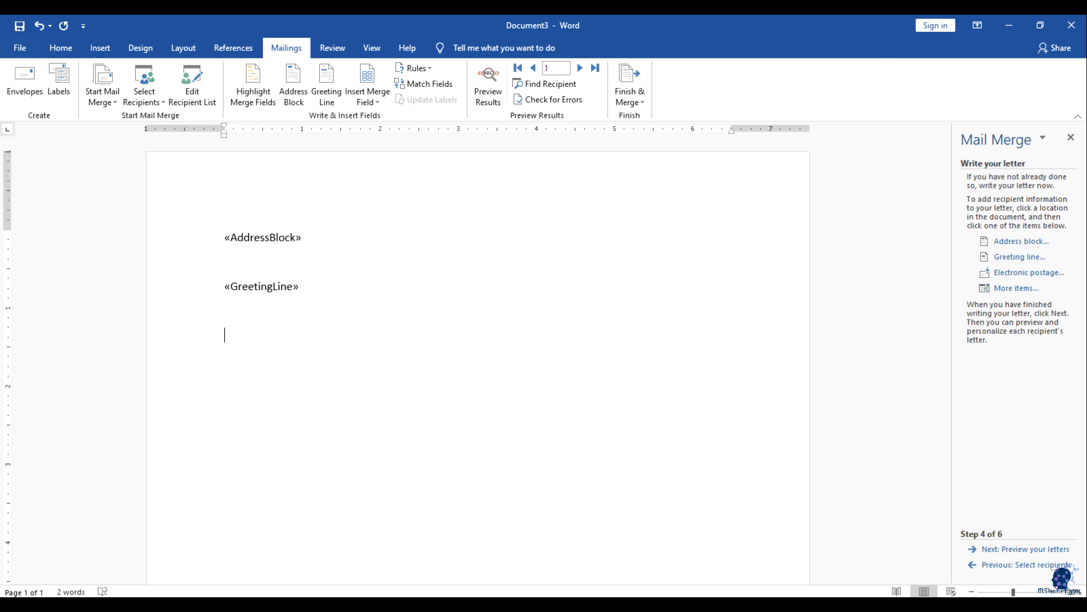
pyautogui.write('Hope you are doinf')
pyautogui.press('BackSpace')
pyautogui.write('g well. ')
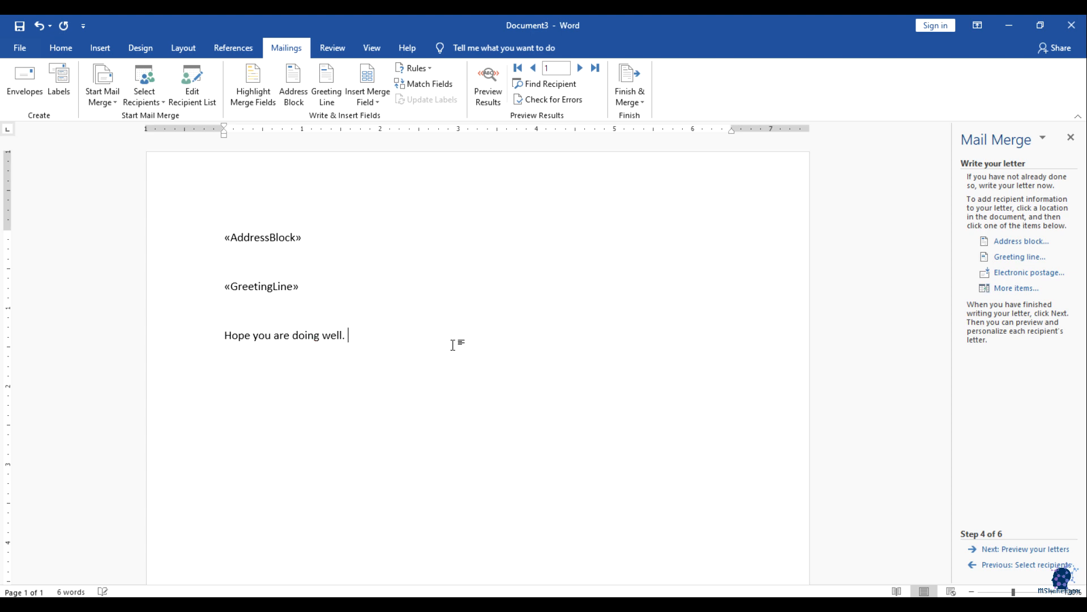
pyautogui.write('I am writing this letter to infor')
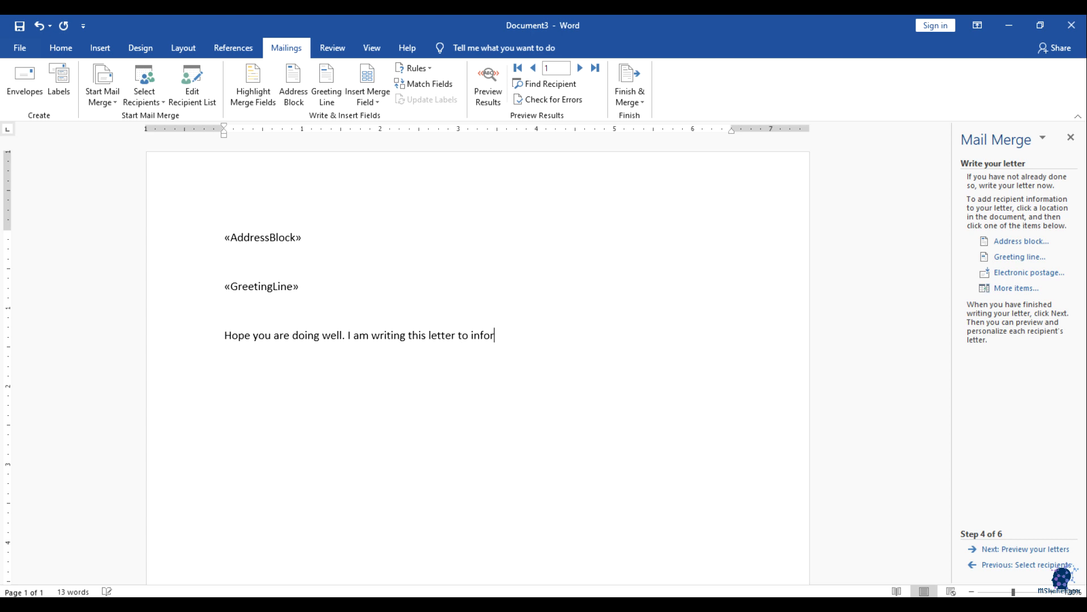
pyautogui.write('m you abour ou')
pyautogui.press('BackSpace')
pyautogui.press('BackSpace')
pyautogui.press('BackSpace')
pyautogui.press('BackSpace')
pyautogui.press('BackSpace')
# Step: Continue with 'our annual event to be held on 10th April 2021' and an invitation to join
pyautogui.write('our annual eve')
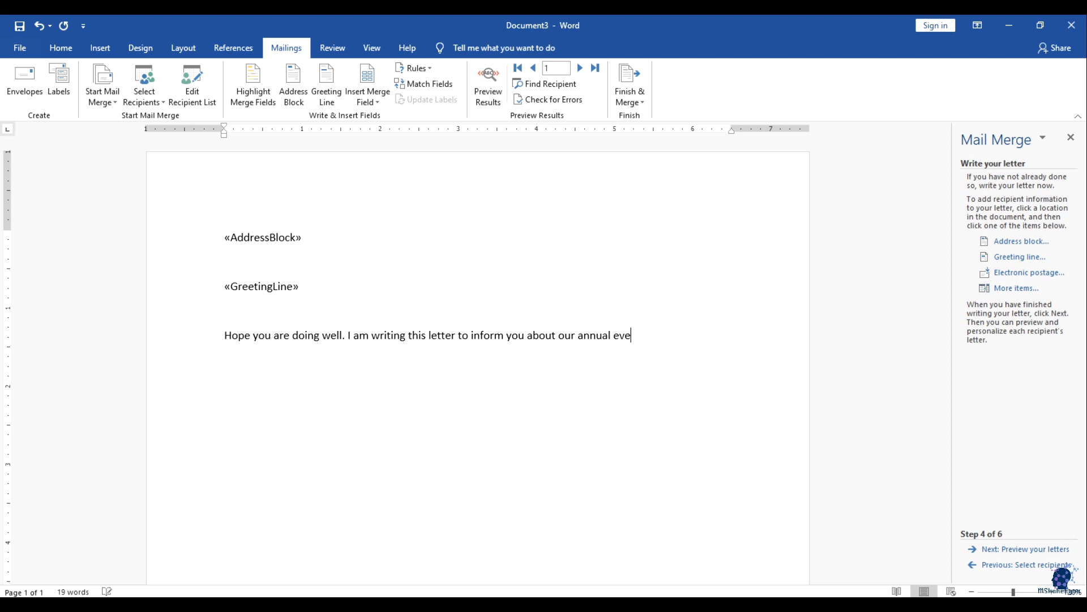
pyautogui.write('nt to be held on 10th')
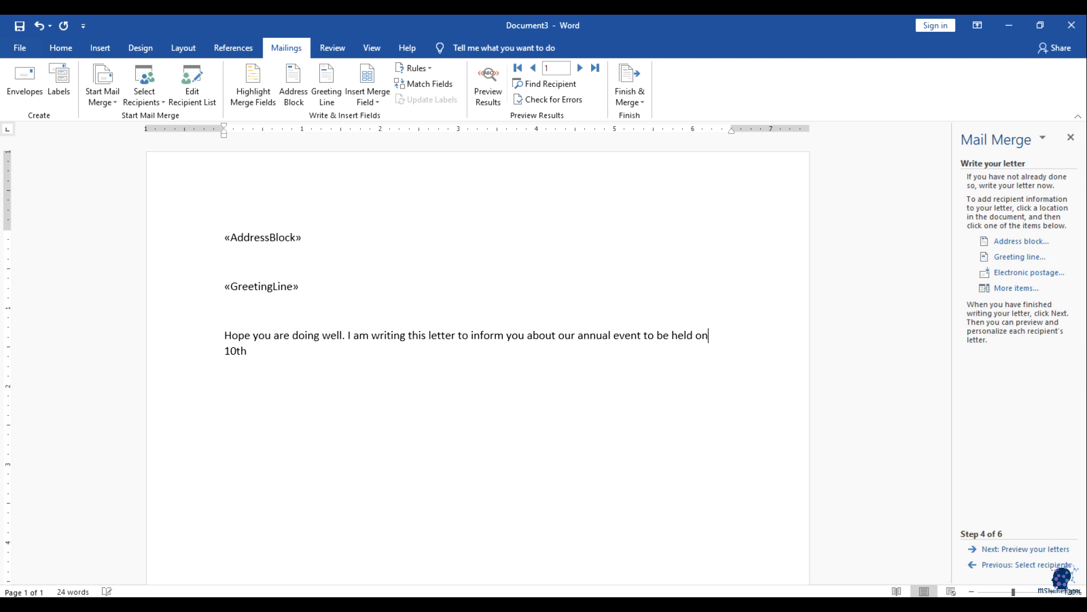
pyautogui.write(' April 2021. I hope ')
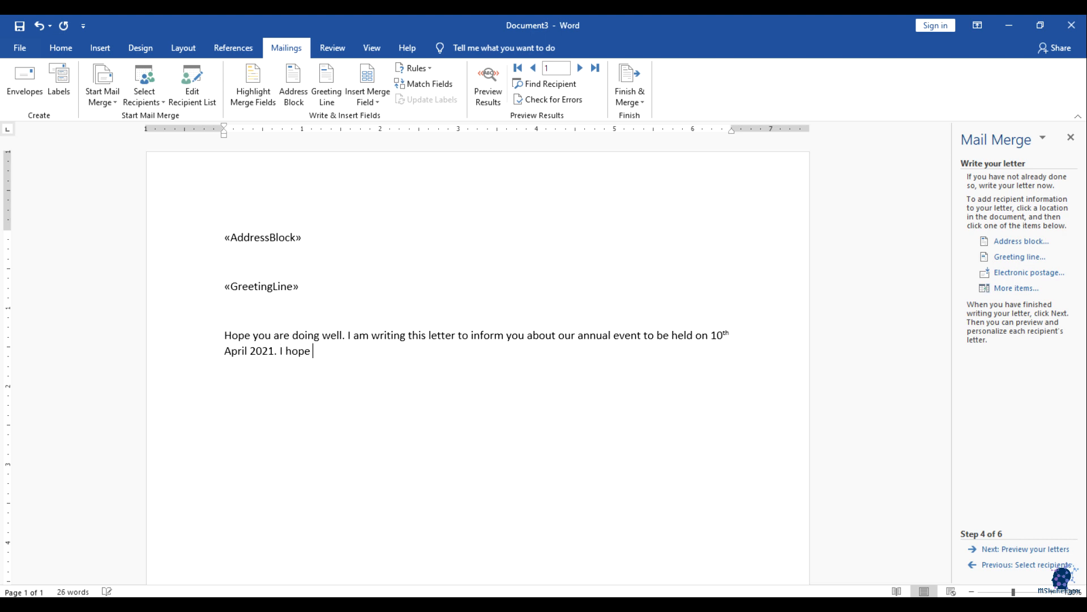
pyautogui.write('to be')
pyautogui.press('BackSpace')
pyautogui.press('BackSpace')
pyautogui.press('BackSpace')
pyautogui.press('BackSpace')
pyautogui.write('you w')
pyautogui.write('ill join this')
pyautogui.write(' in th')
pyautogui.press('BackSpace')
pyautogui.press('BackSpace')
pyautogui.press('BackSpace')
pyautogui.press('BackSpace')
pyautogui.press('BackSpace')
pyautogui.press('BackSpace')
pyautogui.press('BackSpace')
pyautogui.press('BackSpace')
pyautogui.write('i')
pyautogui.press('BackSpace')
pyautogui.press('BackSpace')
pyautogui.write('us in this ')
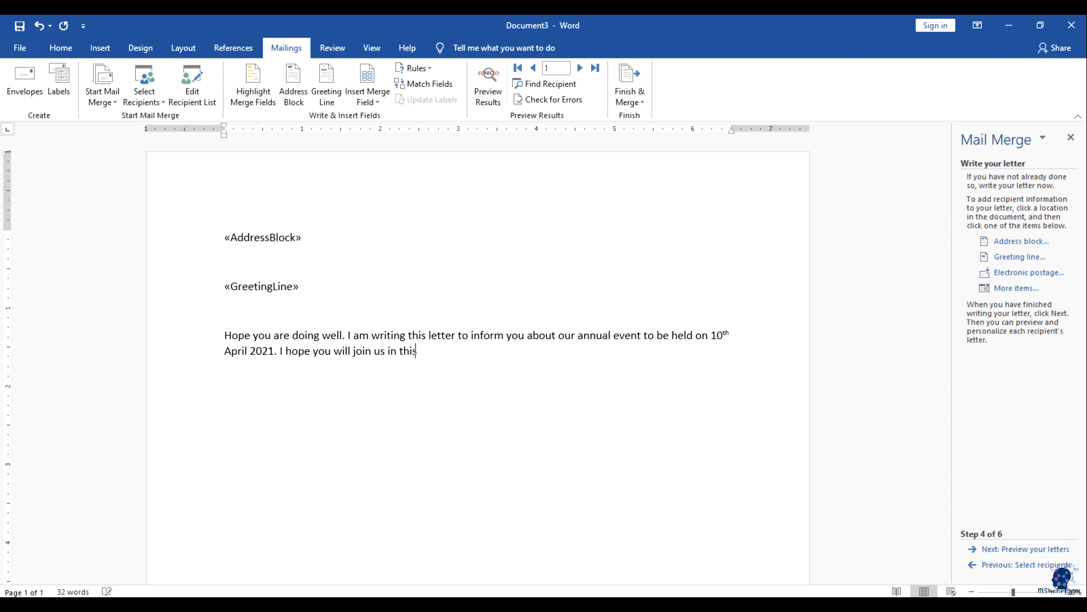
pyautogui.write('event.')
# Step: Insert the Company_Name merge field and type 'Working with' before it
pyautogui.click(376, 100)
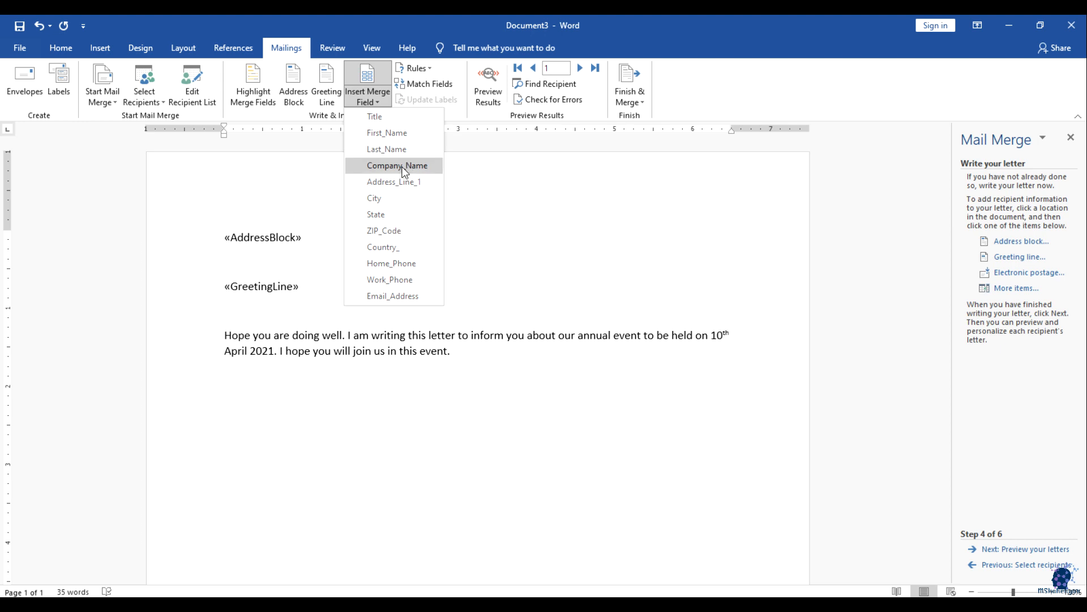
pyautogui.click(406, 166)
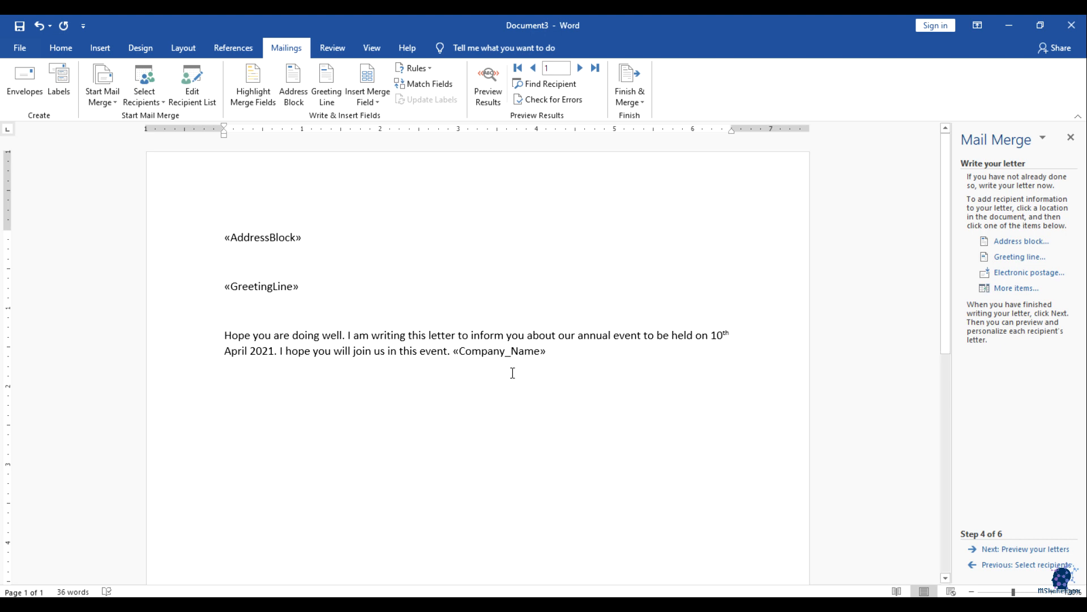
pyautogui.click(453, 352)
pyautogui.write('Working with')
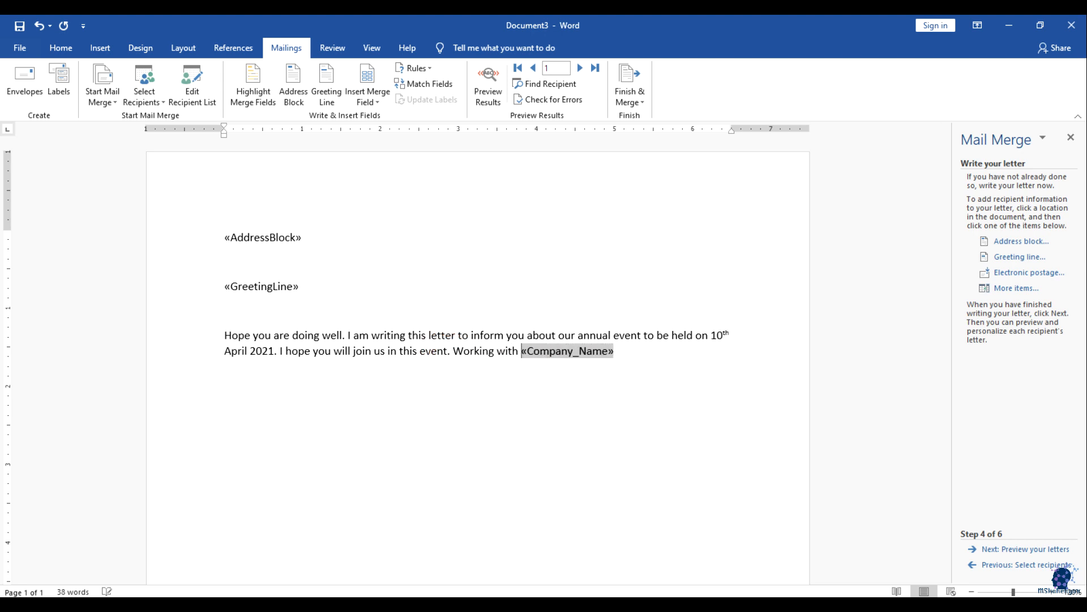
# Step: Continue after the field with 'is quite useful for us and hope to have a longer relationship with you', fixing typos
pyautogui.click(623, 352)
pyautogui.write('so far')
pyautogui.press('BackSpace')
pyautogui.press('BackSpace')
pyautogui.press('BackSpace')
pyautogui.press('BackSpace')
pyautogui.press('BackSpace')
pyautogui.press('BackSpace')
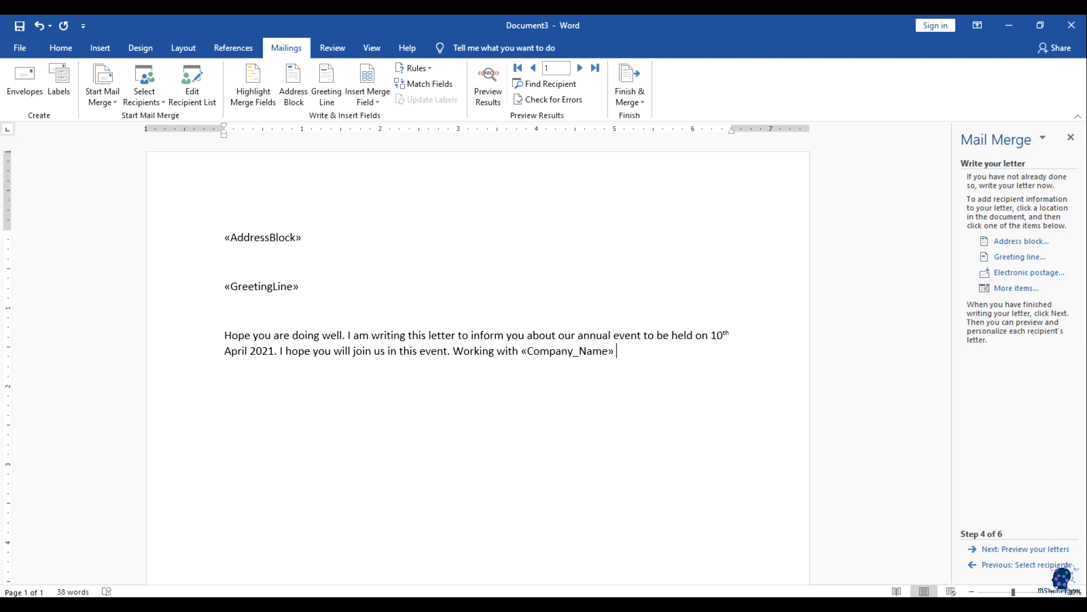
pyautogui.write('is quite useful ')
pyautogui.write('or')
pyautogui.press('BackSpace')
pyautogui.write('for us and')
pyautogui.write(' hope to have ')
pyautogui.write('a longer rela')
pyautogui.write('tionship woth')
pyautogui.press('BackSpace')
pyautogui.press('BackSpace')
pyautogui.press('BackSpace')
pyautogui.write('ith o ')
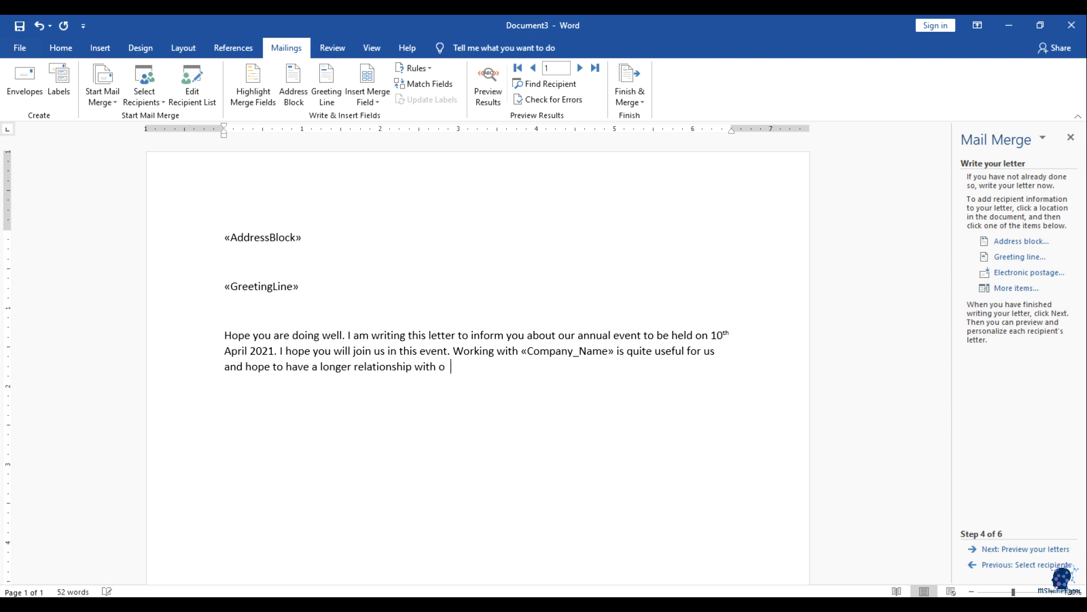
pyautogui.press('BackSpace')
pyautogui.press('BackSpace')
pyautogui.write('you.')
# Step: Close the letter with 'Regards' and the sender's name on the next line
pyautogui.press('Return')
pyautogui.write('Regards')
pyautogui.press('Return')
pyautogui.write('M Shaheryar')
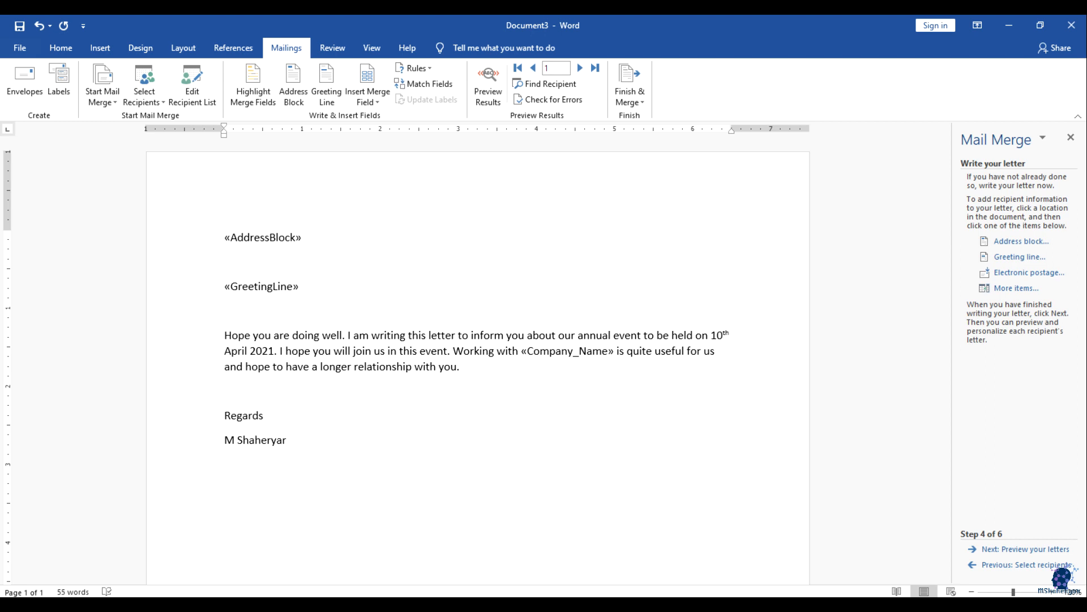
# Step: Check the Company_Name field, then advance the wizard to preview recipient 1's letter for Apple
pyautogui.scroll(-1, 628, 348)
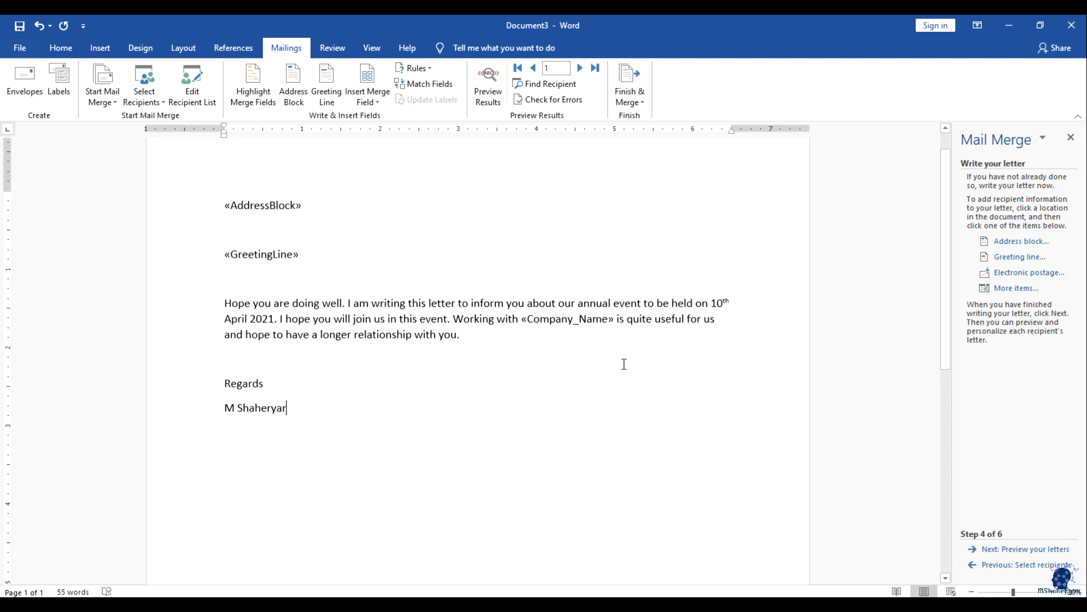
pyautogui.click(510, 401)
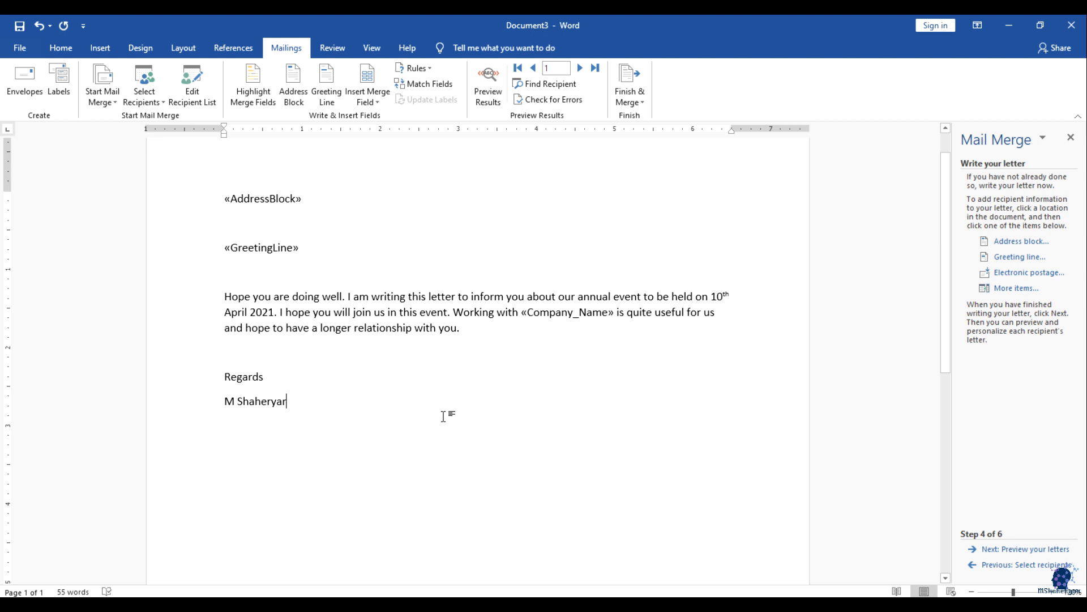
pyautogui.scroll(1, 383, 309)
pyautogui.click(532, 349)
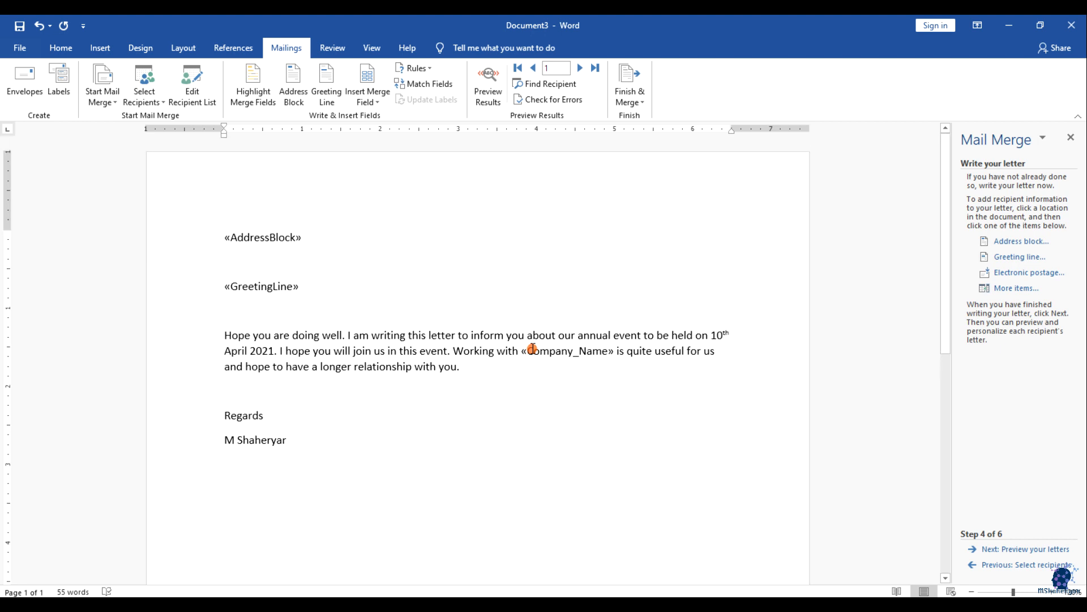
pyautogui.click(580, 380)
pyautogui.click(377, 103)
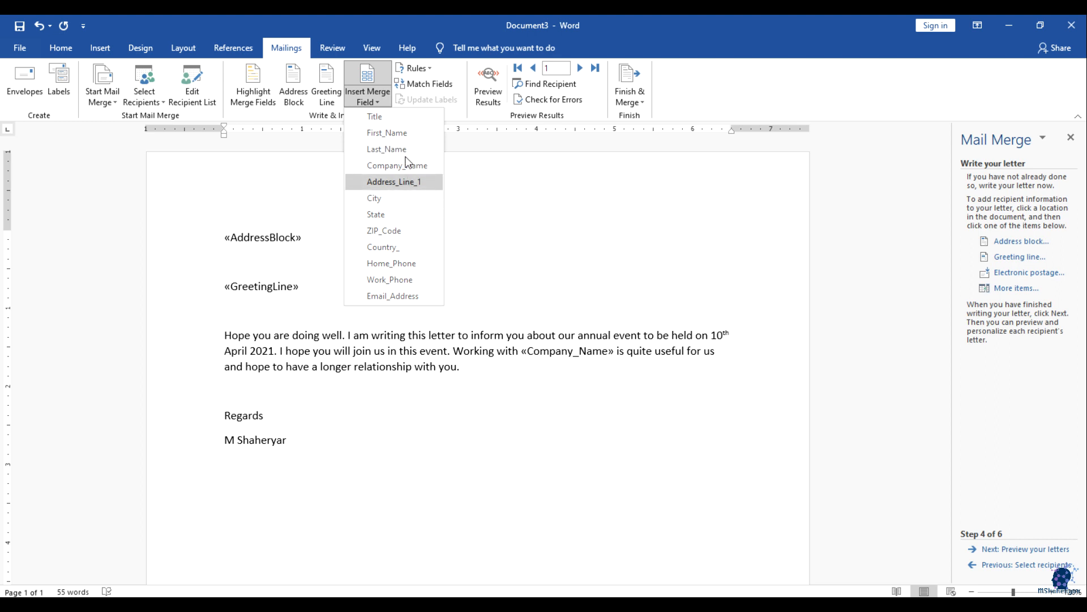
pyautogui.click(449, 396)
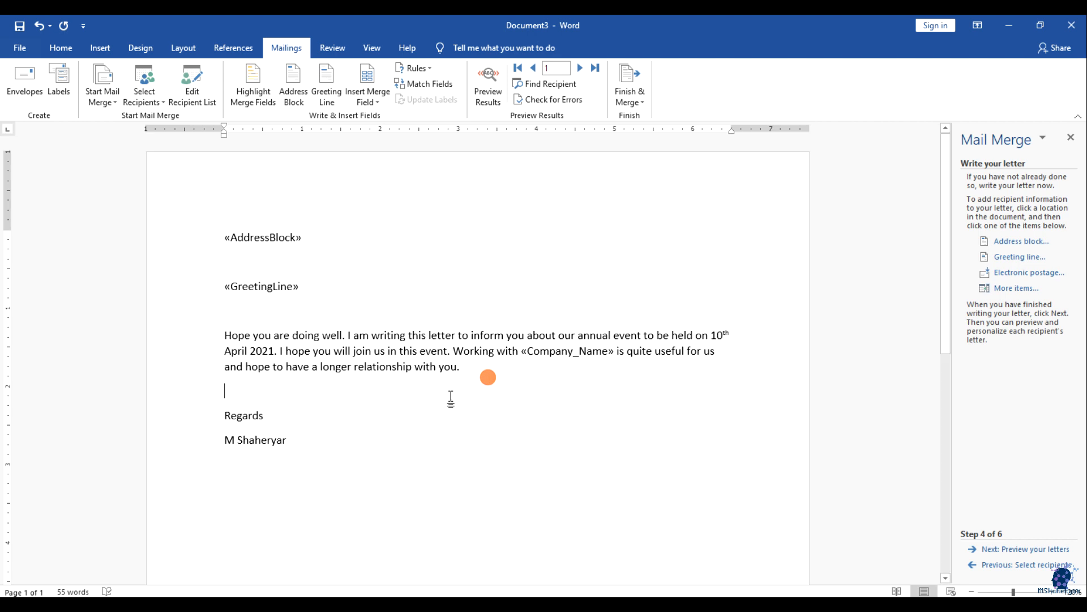
pyautogui.click(1021, 550)
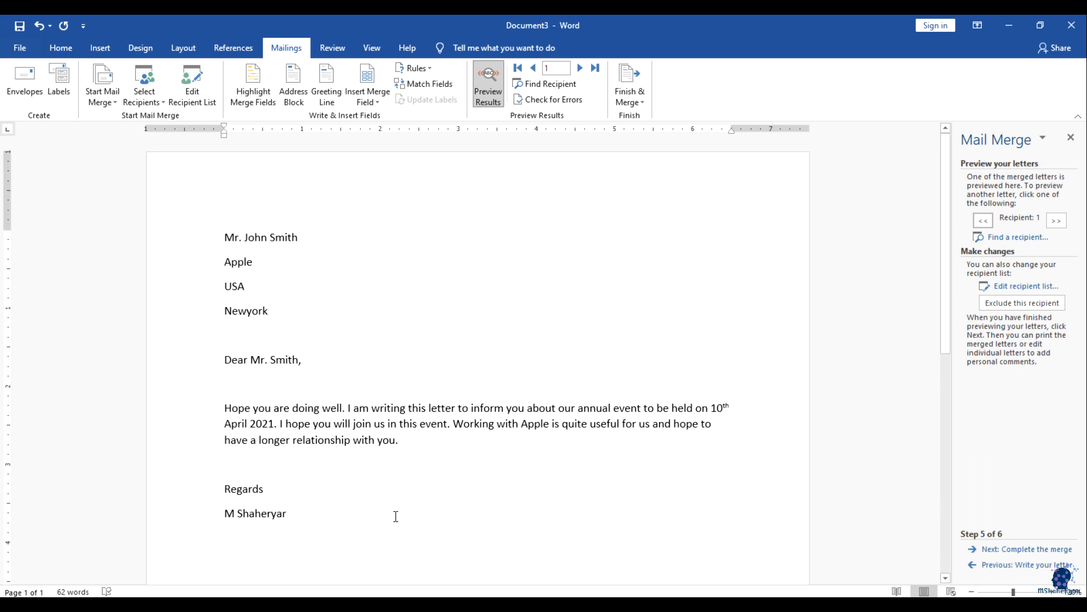
pyautogui.click(226, 240)
pyautogui.click(306, 283)
pyautogui.click(252, 311)
pyautogui.click(279, 313)
pyautogui.moveTo(279, 314); pyautogui.dragTo(209, 240)
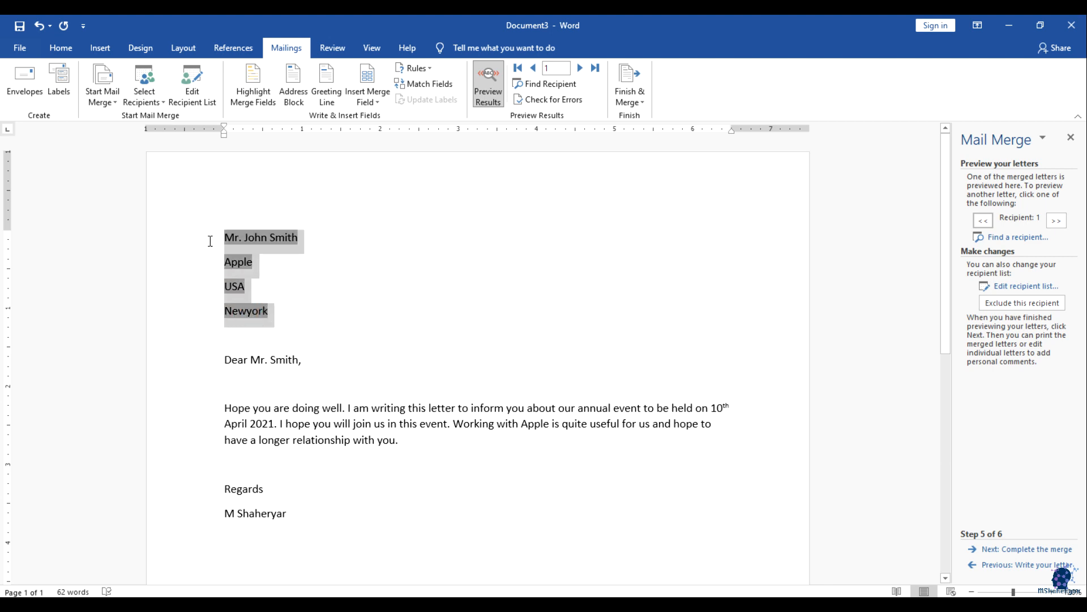
pyautogui.click(311, 291)
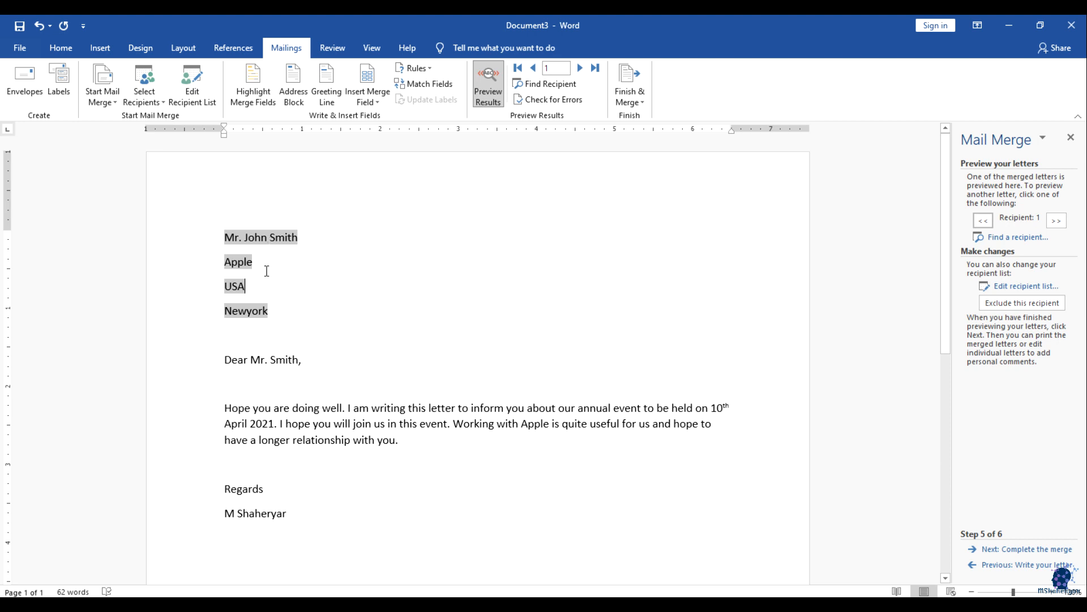
pyautogui.moveTo(316, 360); pyautogui.dragTo(245, 358)
pyautogui.click(295, 413)
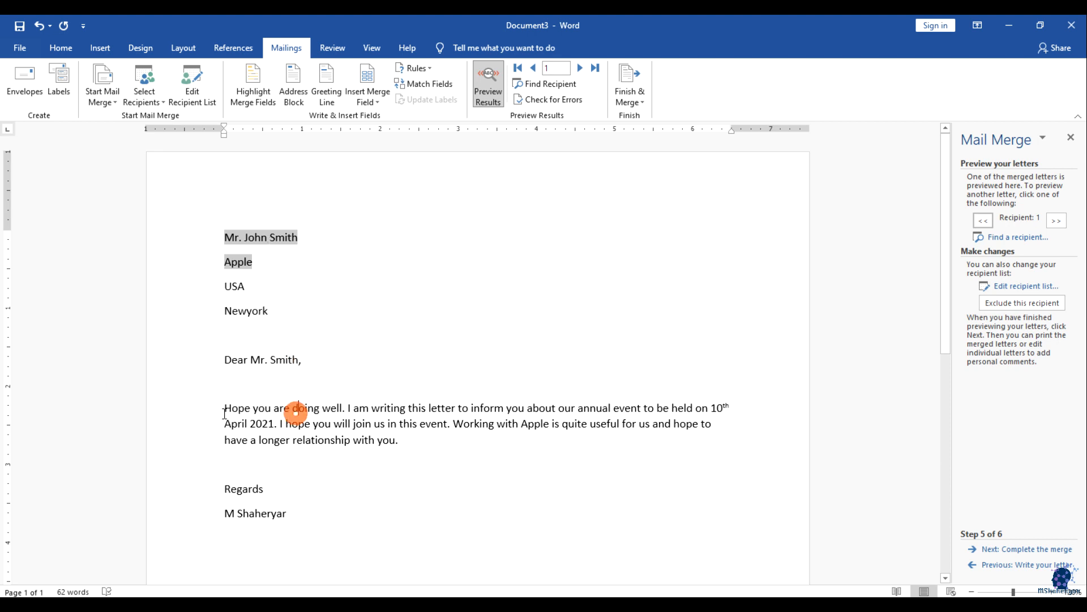
pyautogui.moveTo(250, 413); pyautogui.dragTo(306, 414)
pyautogui.click(401, 469)
pyautogui.moveTo(521, 427); pyautogui.dragTo(548, 427)
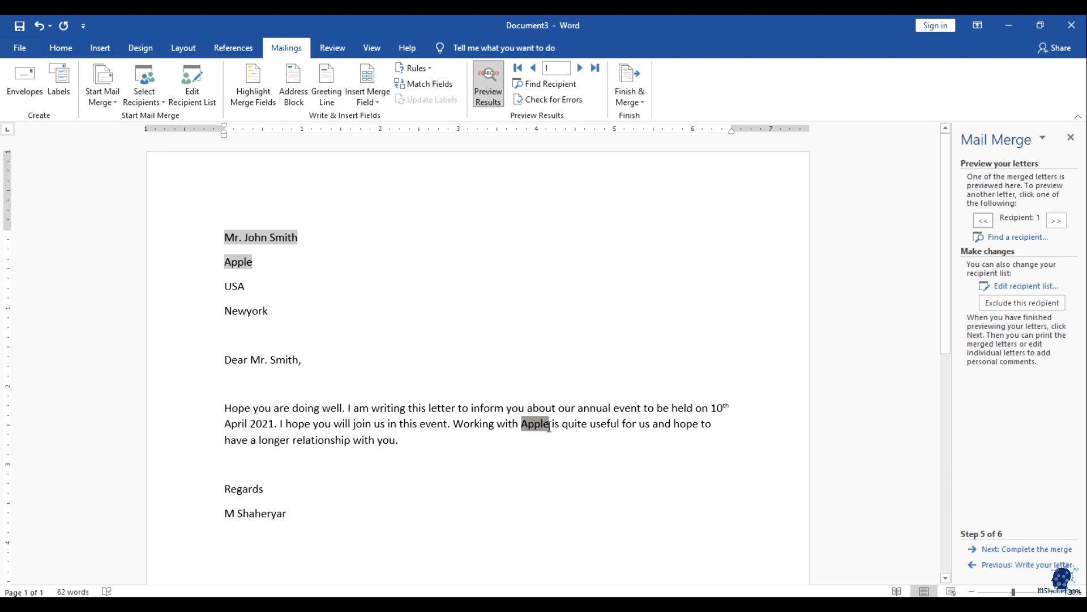
pyautogui.click(281, 263)
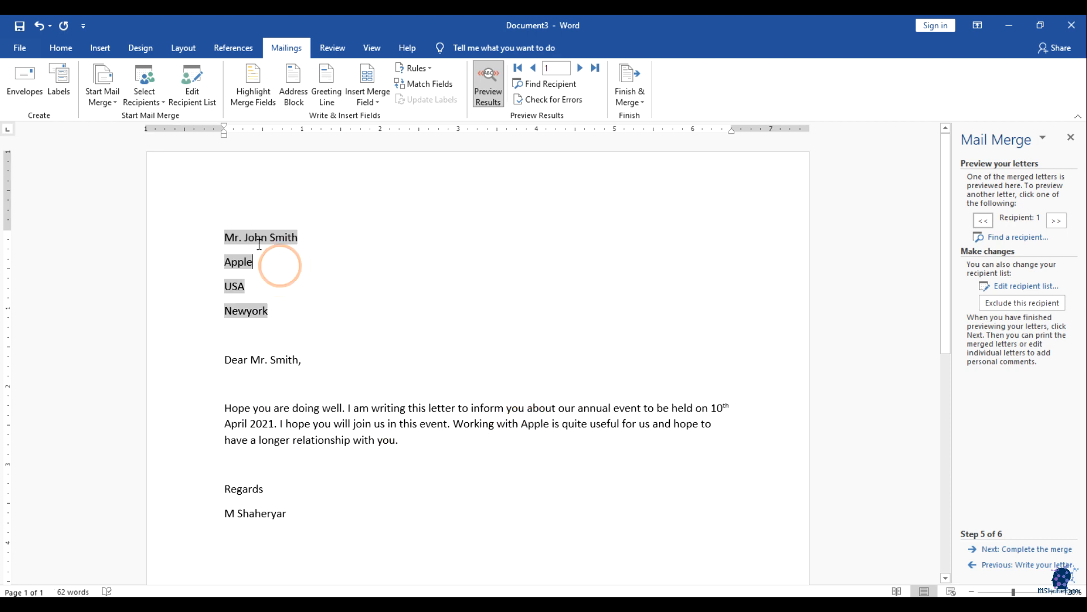
pyautogui.click(519, 457)
pyautogui.moveTo(520, 423); pyautogui.dragTo(548, 424)
pyautogui.click(538, 444)
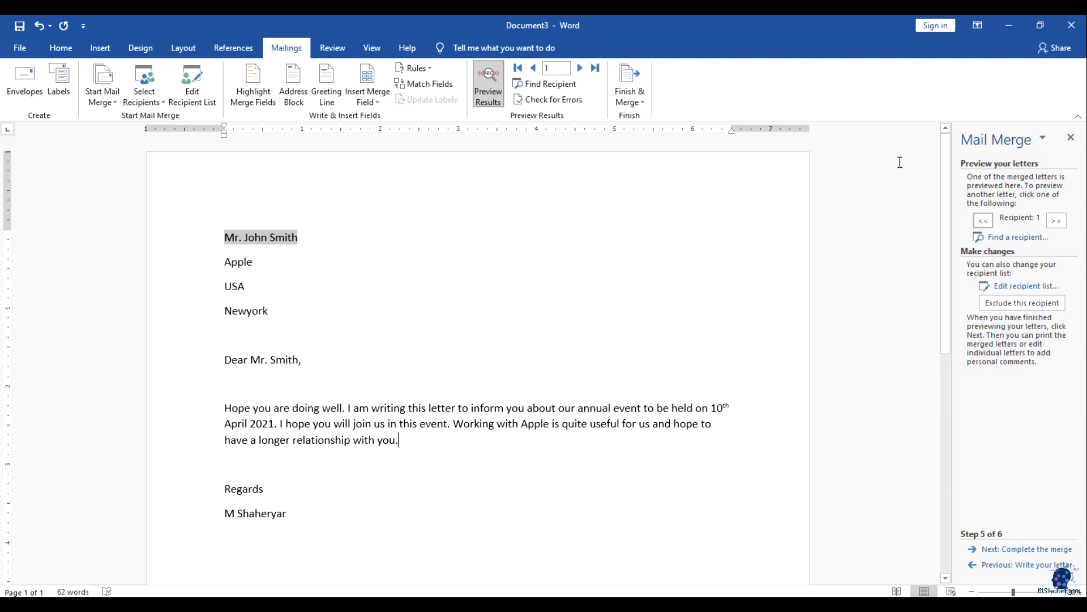
# Step: Preview recipients 2 and 3, checking the merged Microsoft and Bell letters
pyautogui.click(1054, 221)
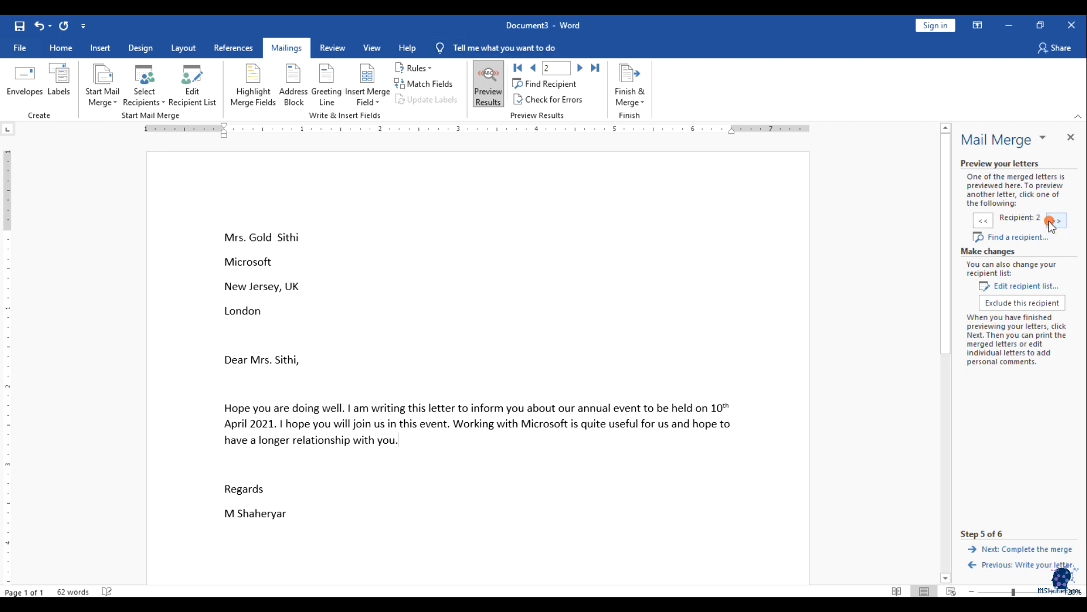
pyautogui.click(236, 235)
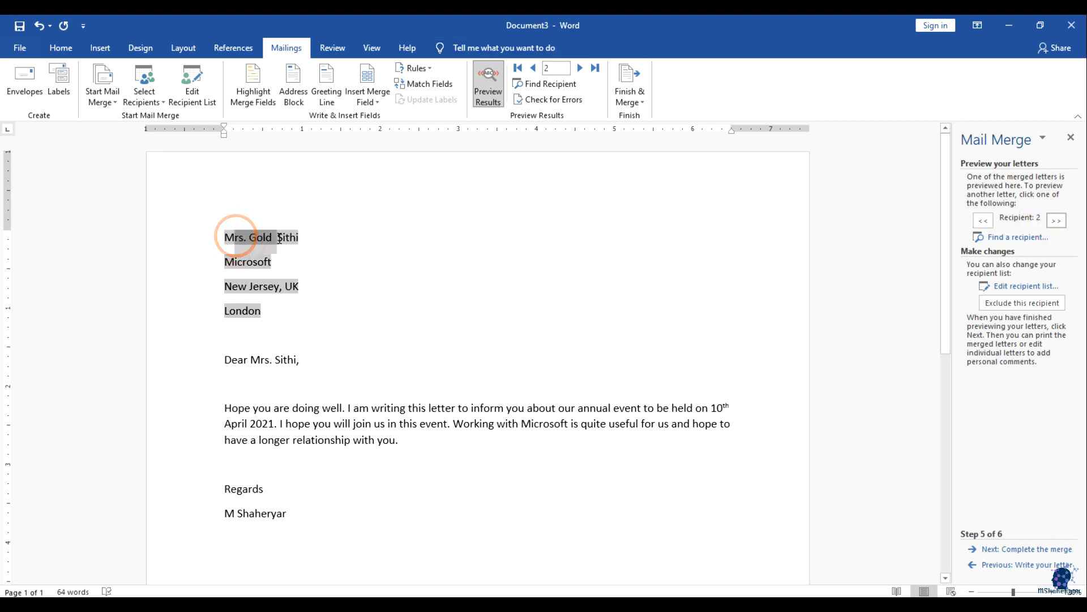
pyautogui.click(330, 425)
pyautogui.click(521, 426)
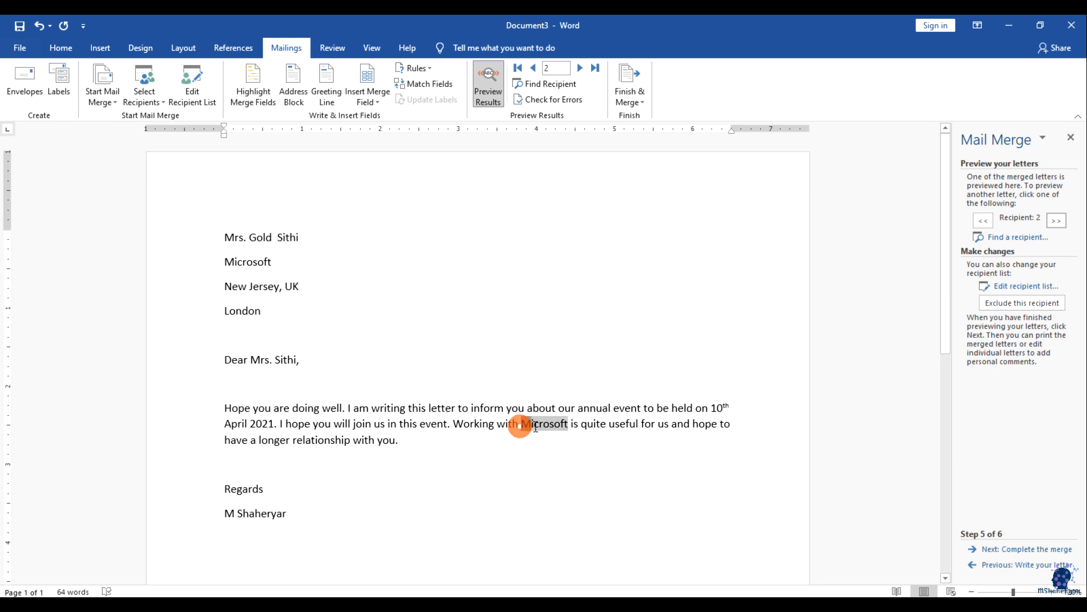
pyautogui.click(556, 446)
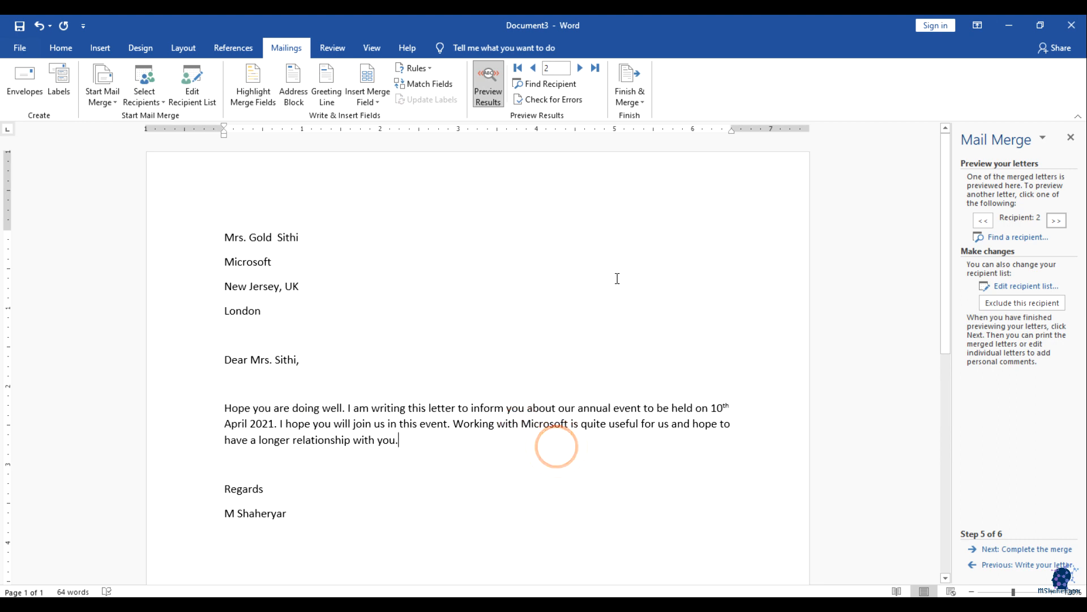
pyautogui.click(1058, 221)
pyautogui.click(239, 230)
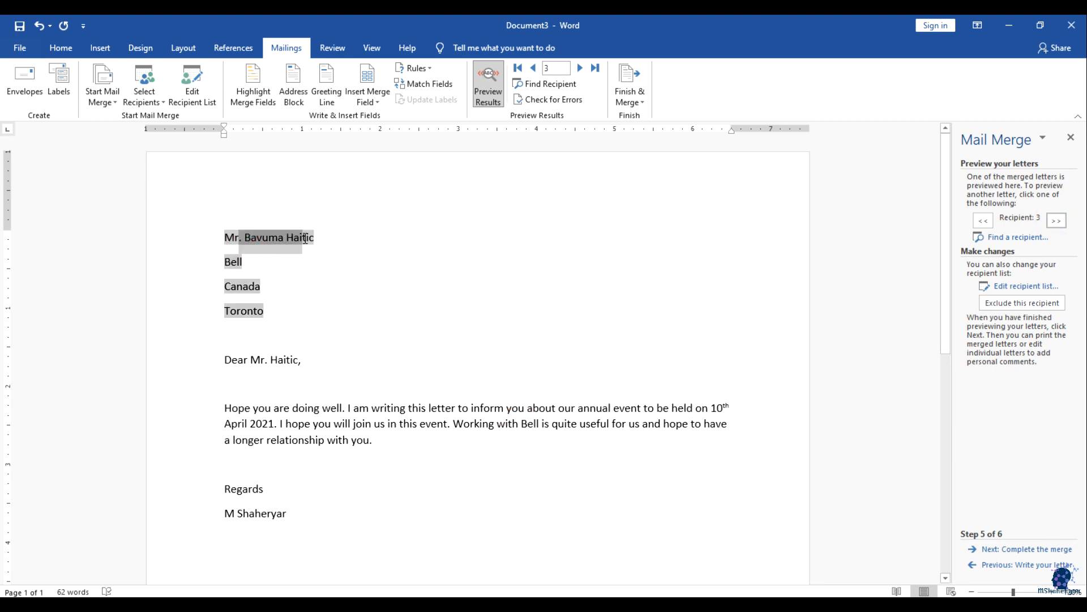
pyautogui.click(442, 424)
pyautogui.click(523, 426)
pyautogui.click(527, 451)
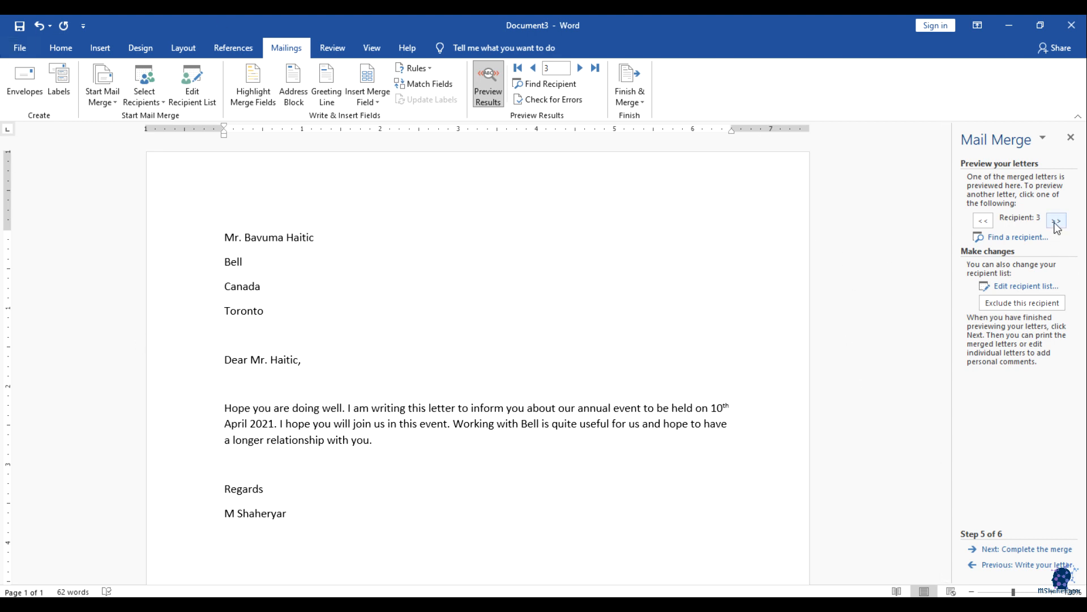
# Step: Exclude the Bell recipient from the merge and open the recipient list for editing
pyautogui.click(259, 245)
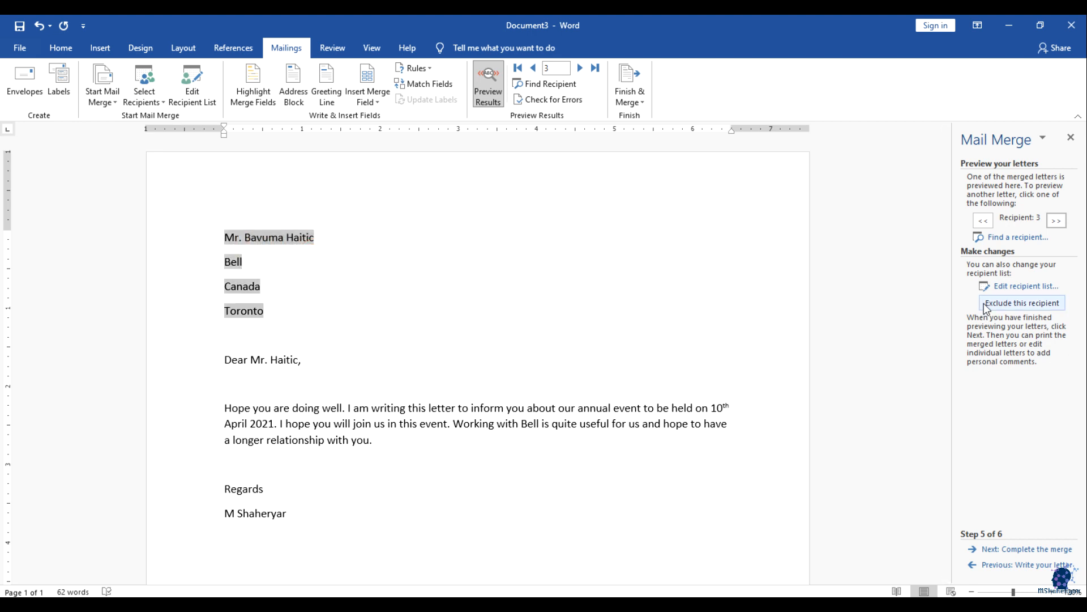
pyautogui.click(1007, 306)
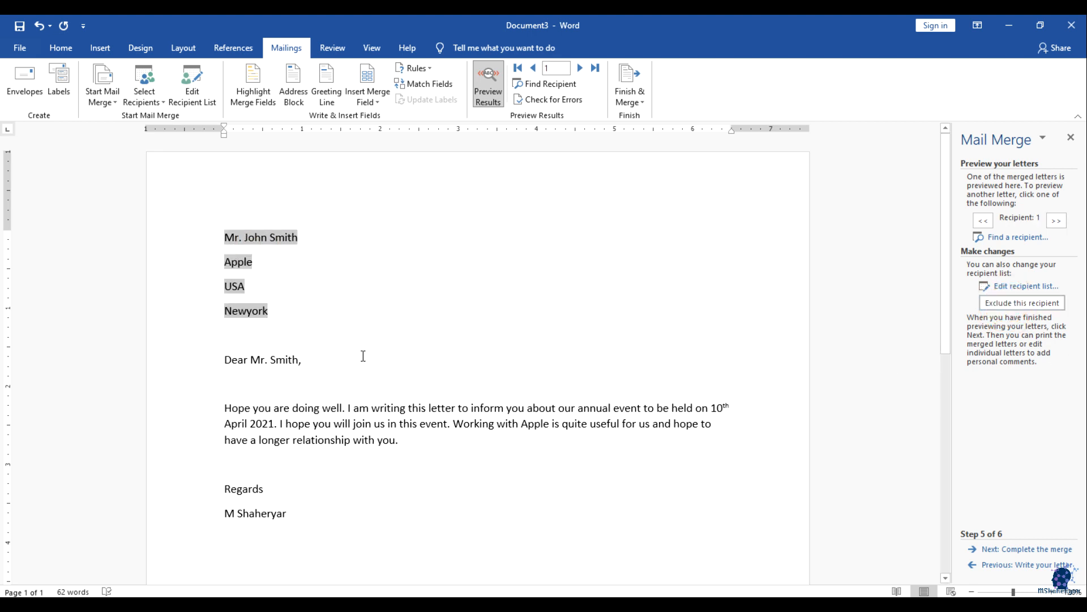
pyautogui.click(1056, 221)
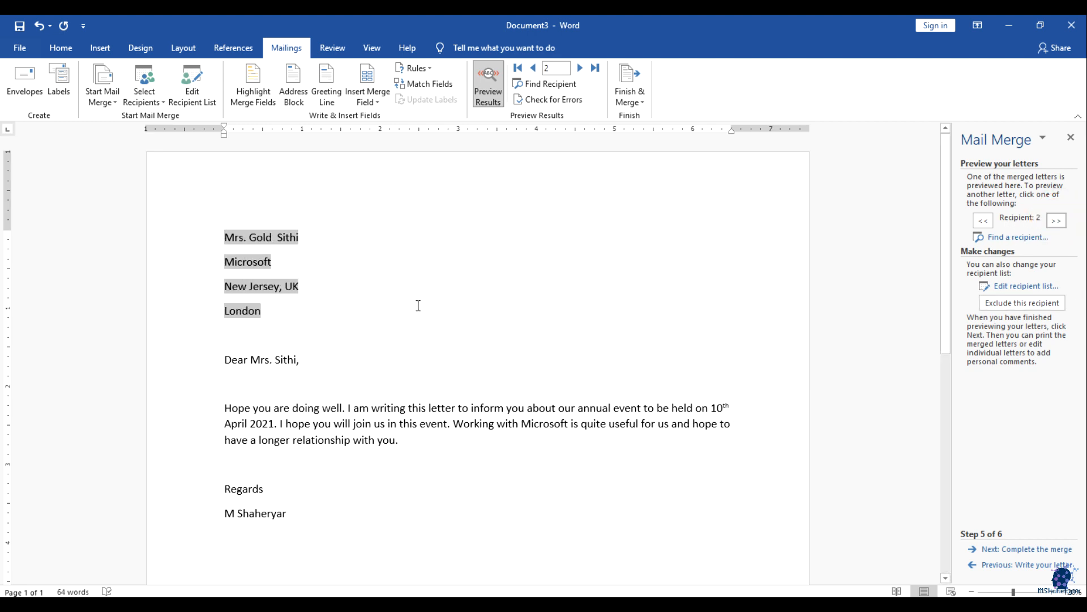
pyautogui.click(550, 69)
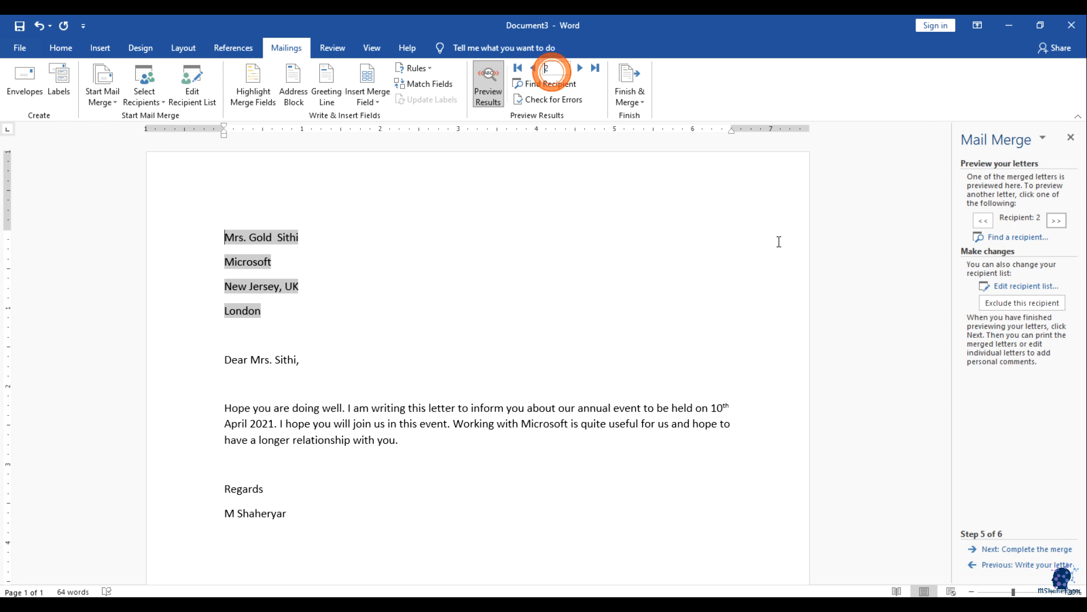
pyautogui.click(1009, 286)
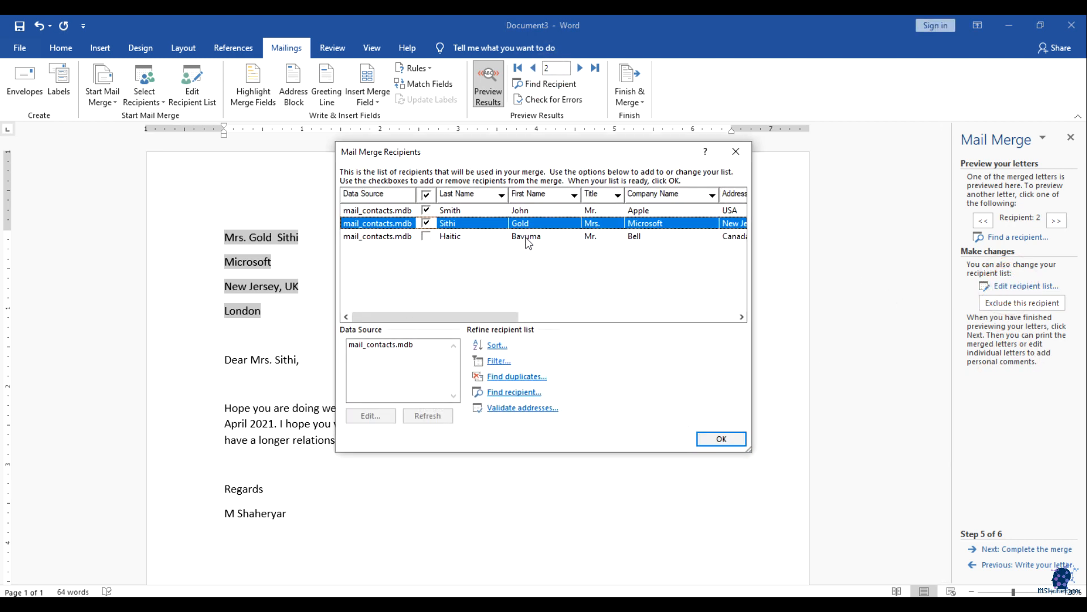
# Step: Re-check the Bell recipient to include it again and confirm the recipient list
pyautogui.click(427, 236)
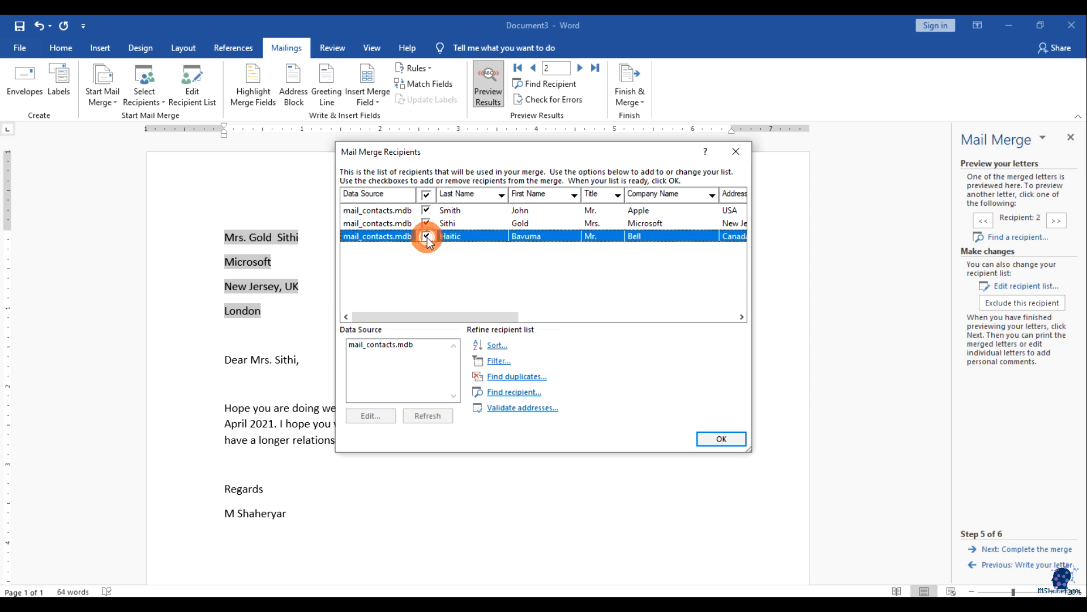
pyautogui.click(721, 439)
pyautogui.click(473, 321)
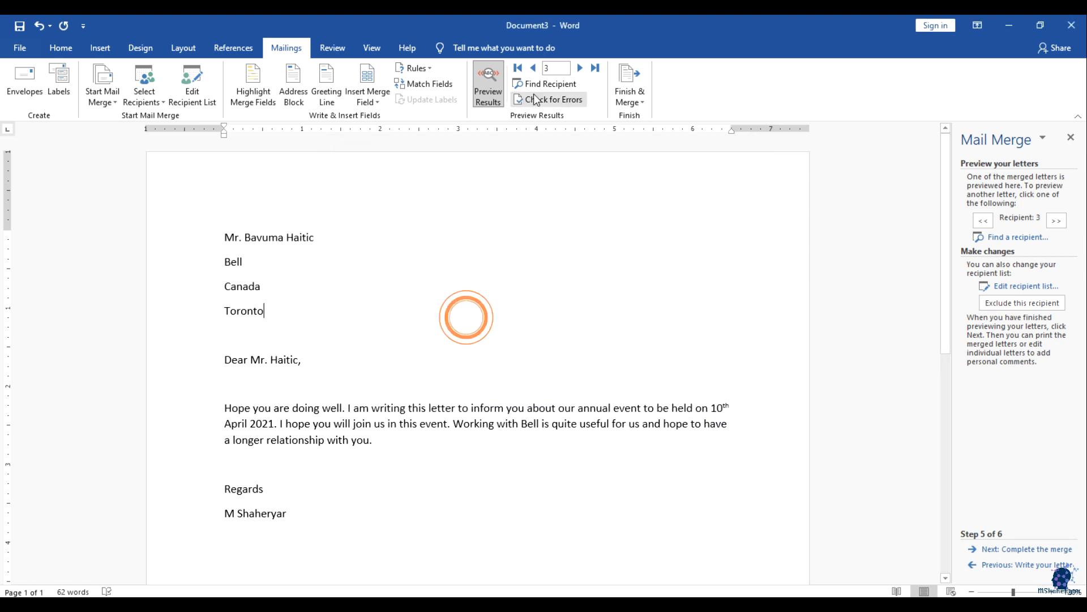
pyautogui.click(491, 330)
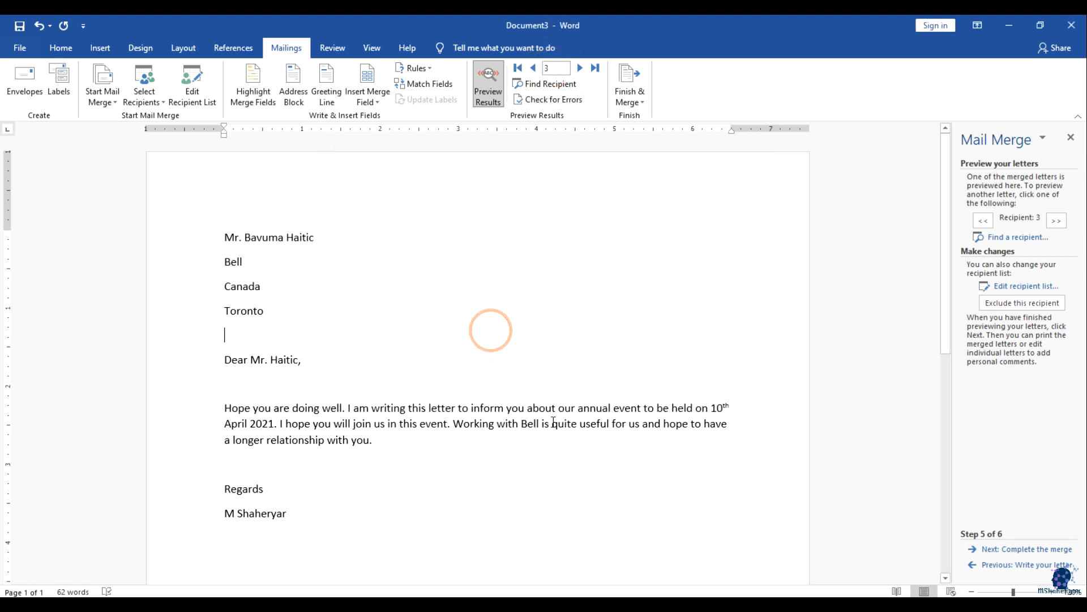
# Step: Inspect the Bell and Canada lines of the merged address and return to the recipient list
pyautogui.click(1007, 287)
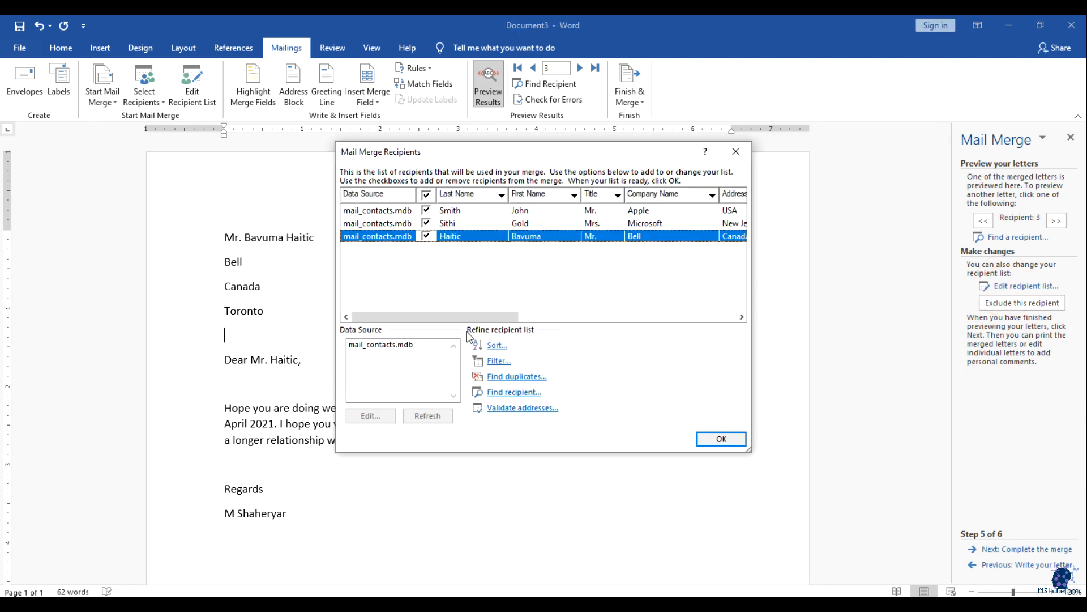
pyautogui.click(735, 151)
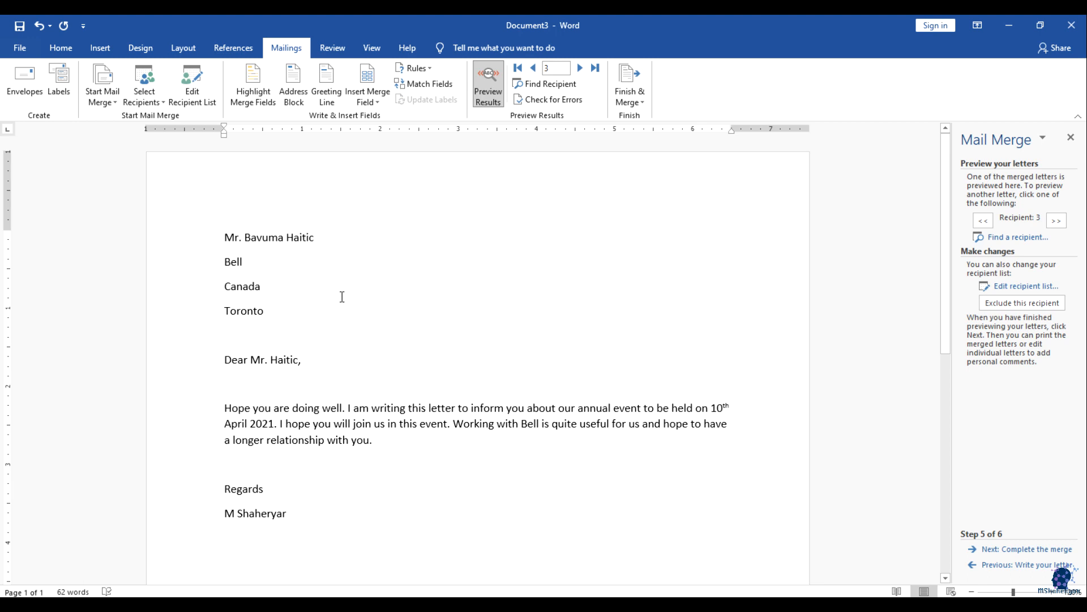
pyautogui.click(261, 294)
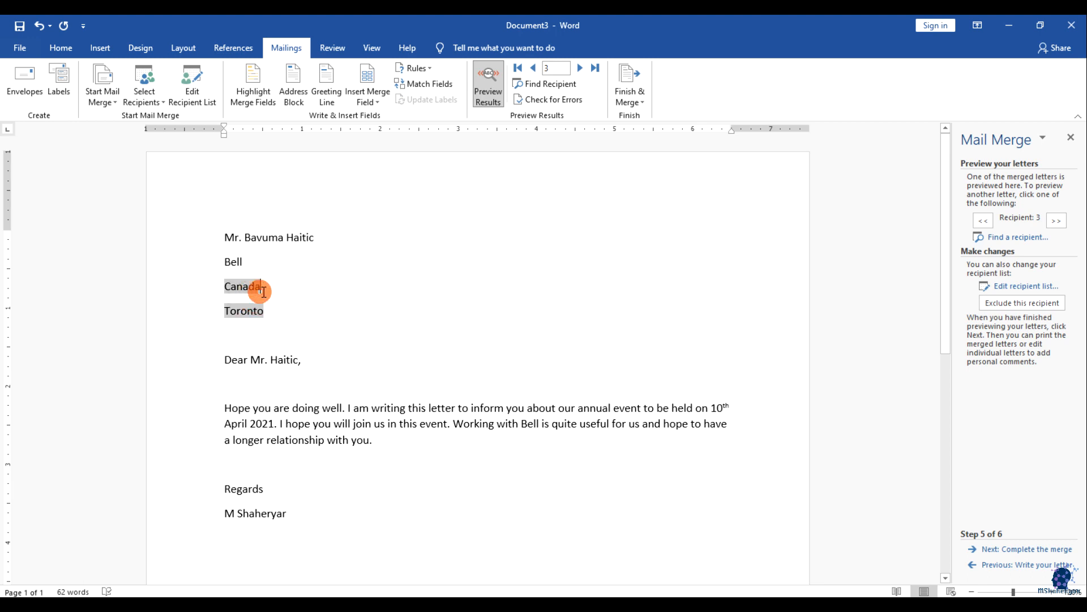
pyautogui.click(264, 300)
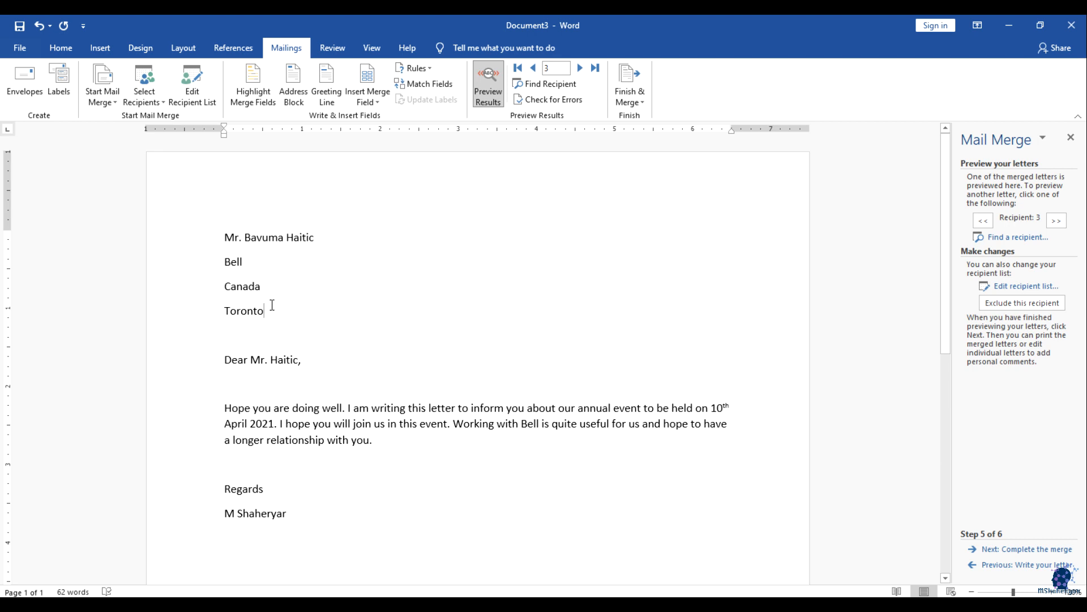
pyautogui.click(249, 269)
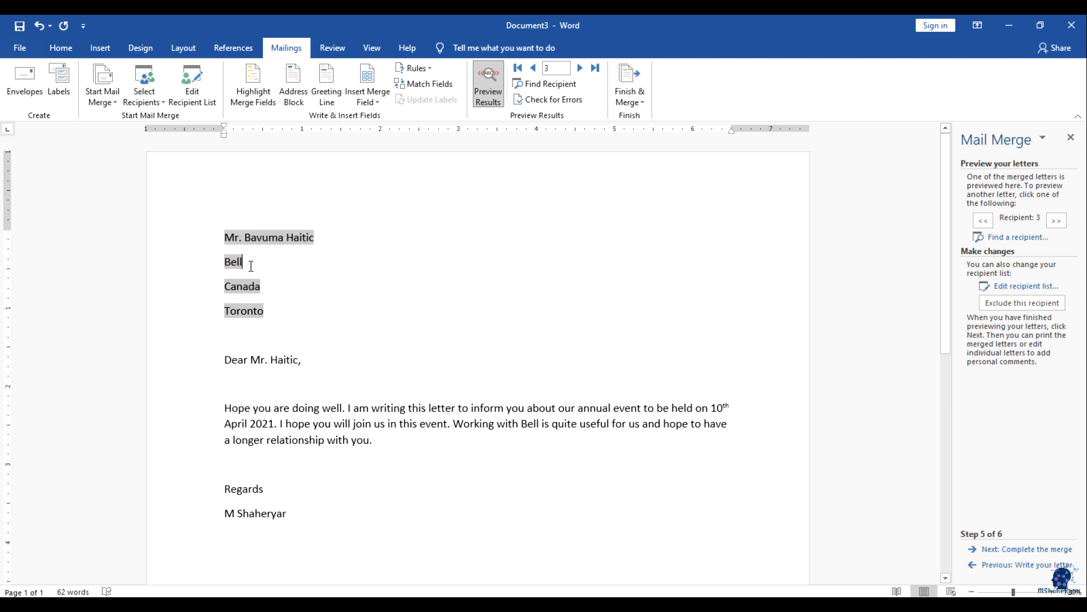
pyautogui.click(1025, 284)
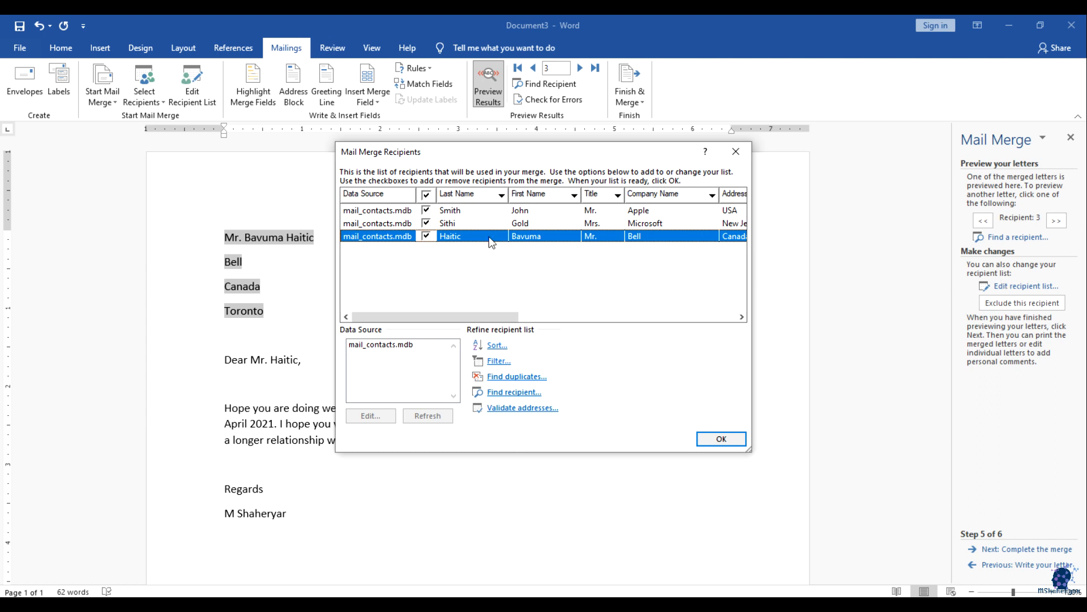
# Step: Edit mail_contacts.mdb to change the third recipient's company from Bell to Samsung and save it
pyautogui.click(563, 206)
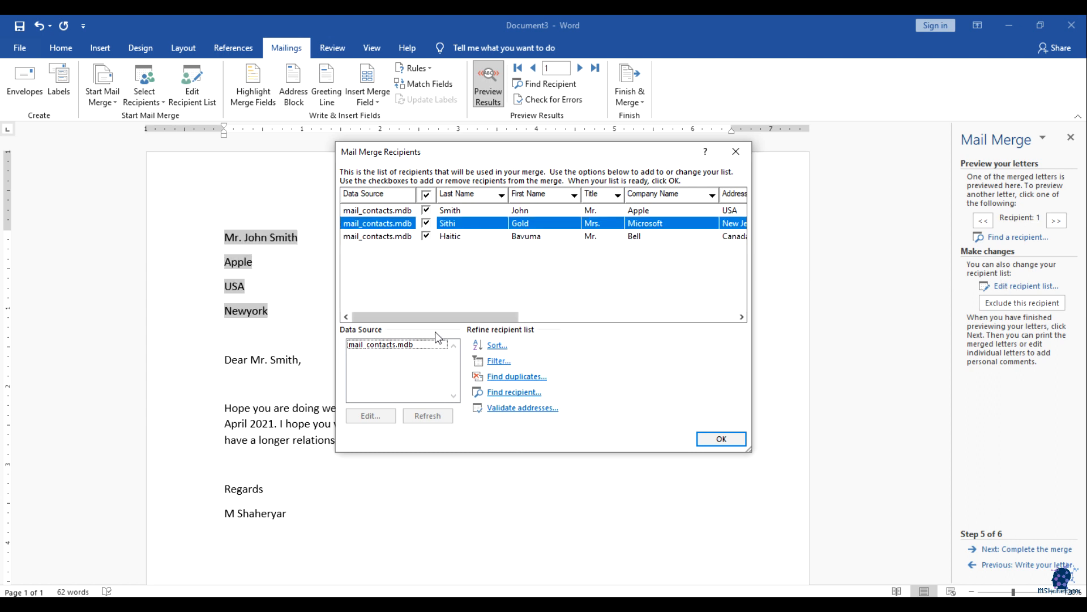
pyautogui.click(360, 333)
pyautogui.click(371, 346)
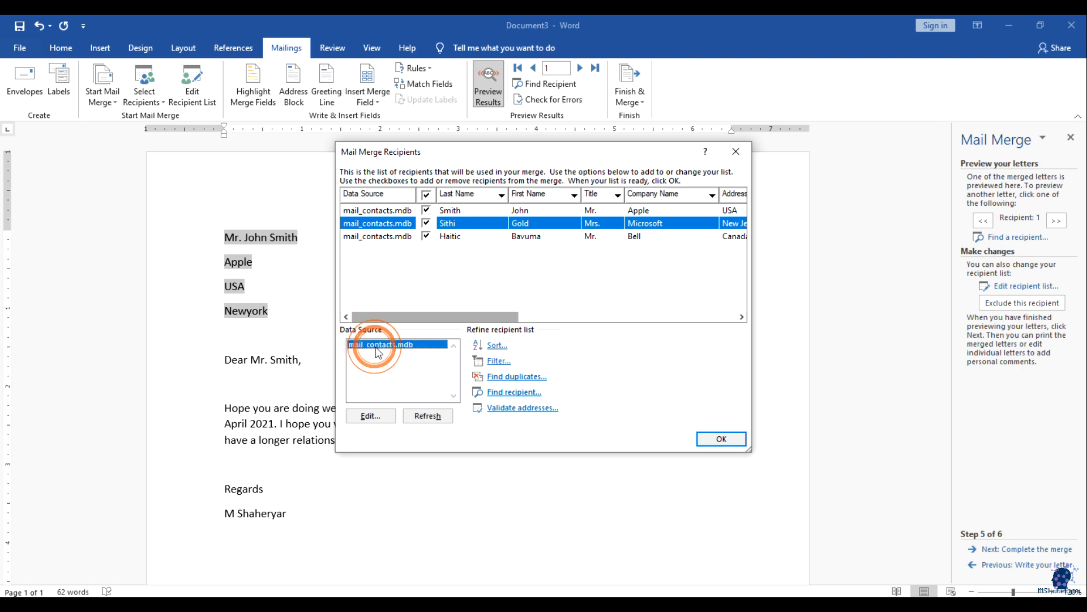
pyautogui.click(372, 416)
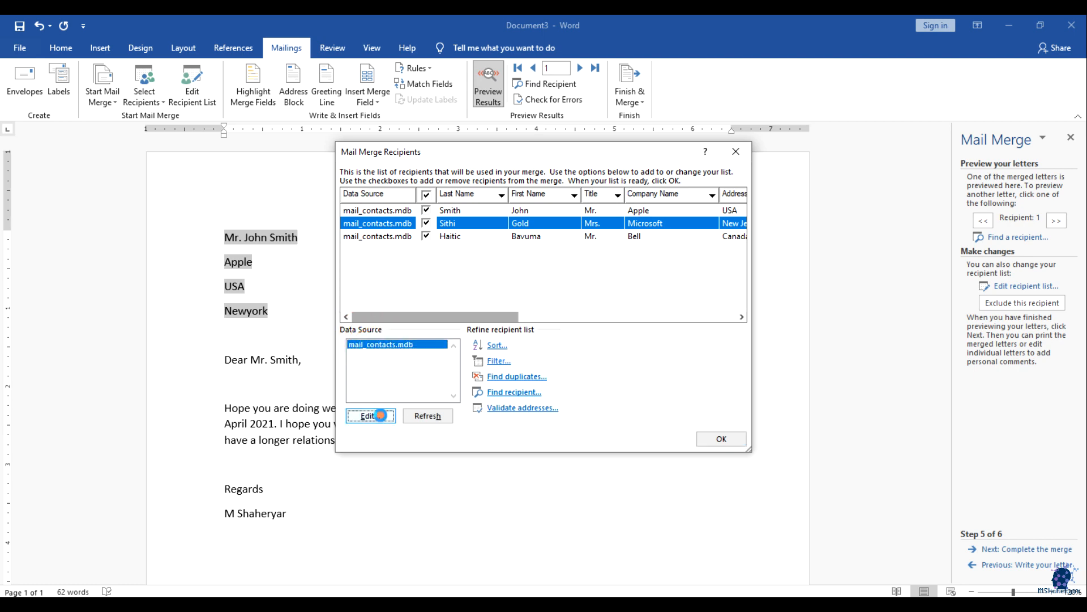
pyautogui.moveTo(499, 389); pyautogui.dragTo(548, 385)
pyautogui.click(490, 276)
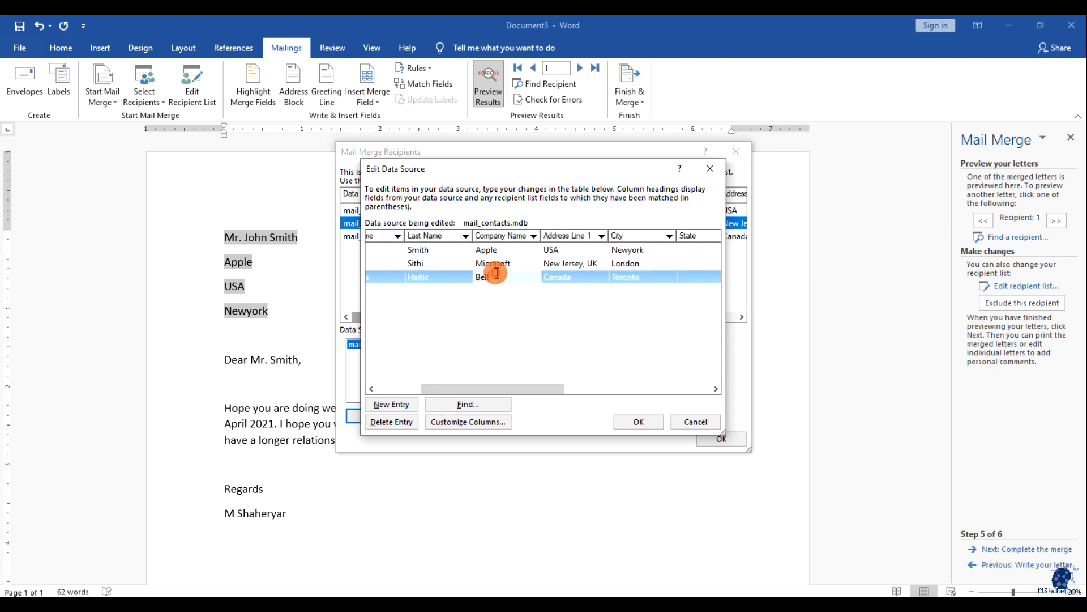
pyautogui.press('BackSpace')
pyautogui.press('BackSpace')
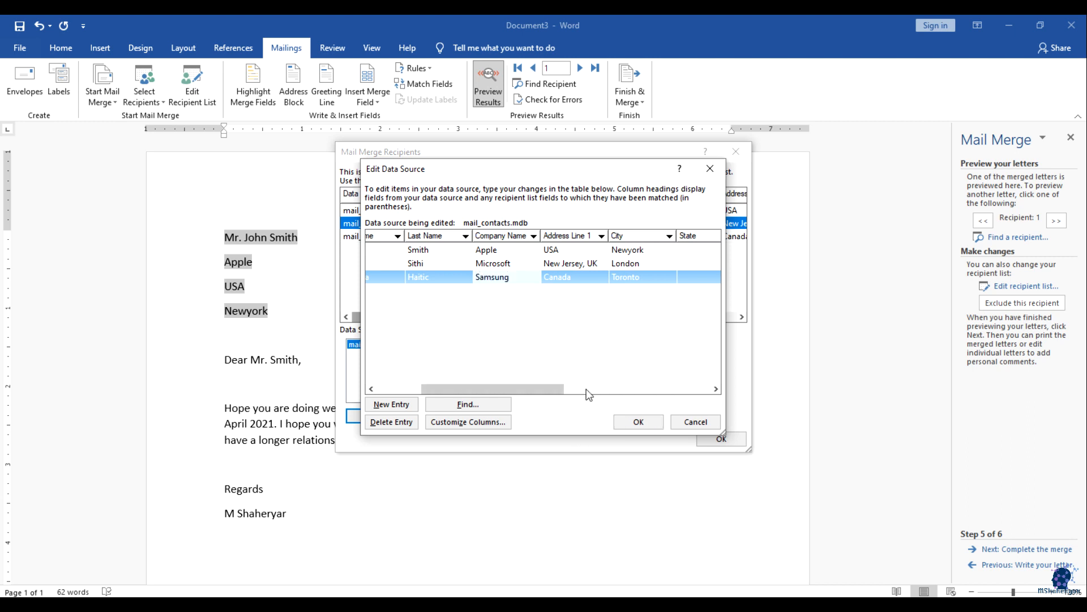
pyautogui.click(638, 420)
pyautogui.click(484, 346)
pyautogui.click(718, 440)
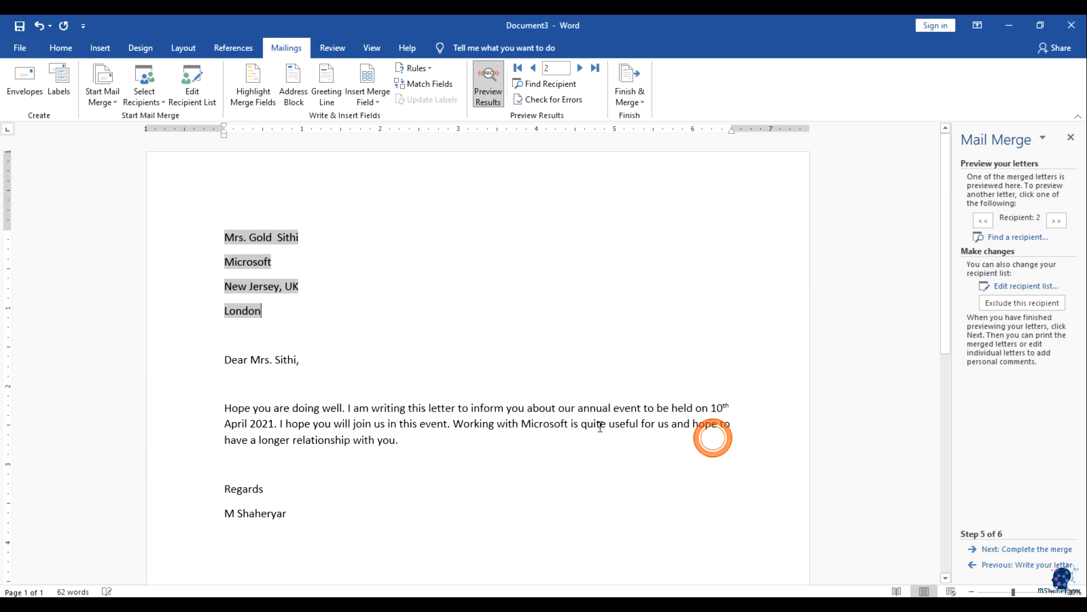
# Step: Advance the preview to recipient 3 and check the Samsung company line in the address
pyautogui.click(322, 316)
pyautogui.click(278, 316)
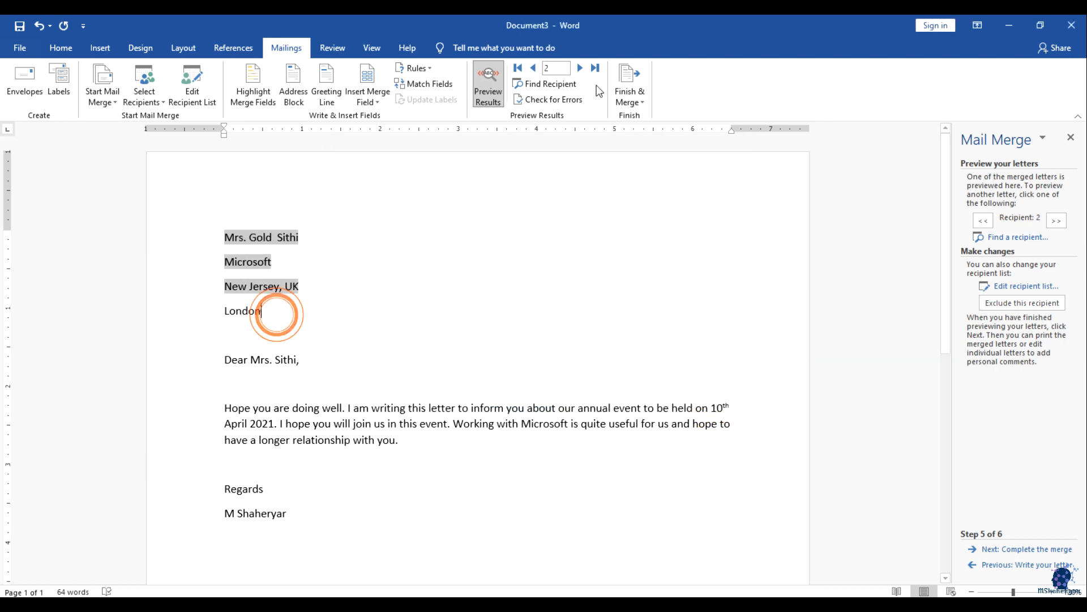
pyautogui.click(581, 69)
pyautogui.click(273, 298)
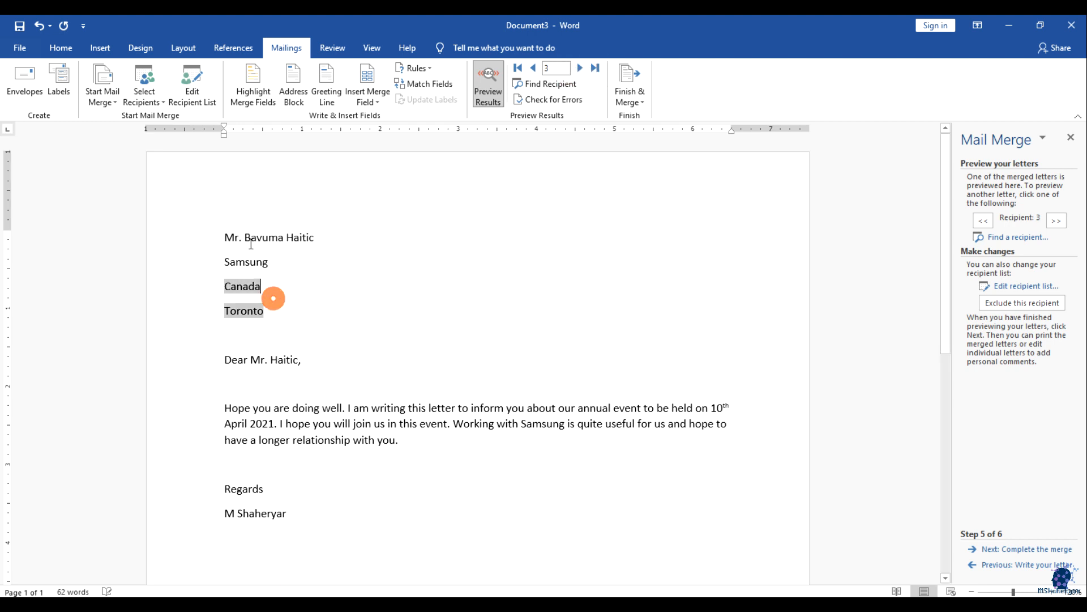
pyautogui.click(248, 239)
pyautogui.click(296, 262)
pyautogui.click(243, 261)
pyautogui.click(305, 286)
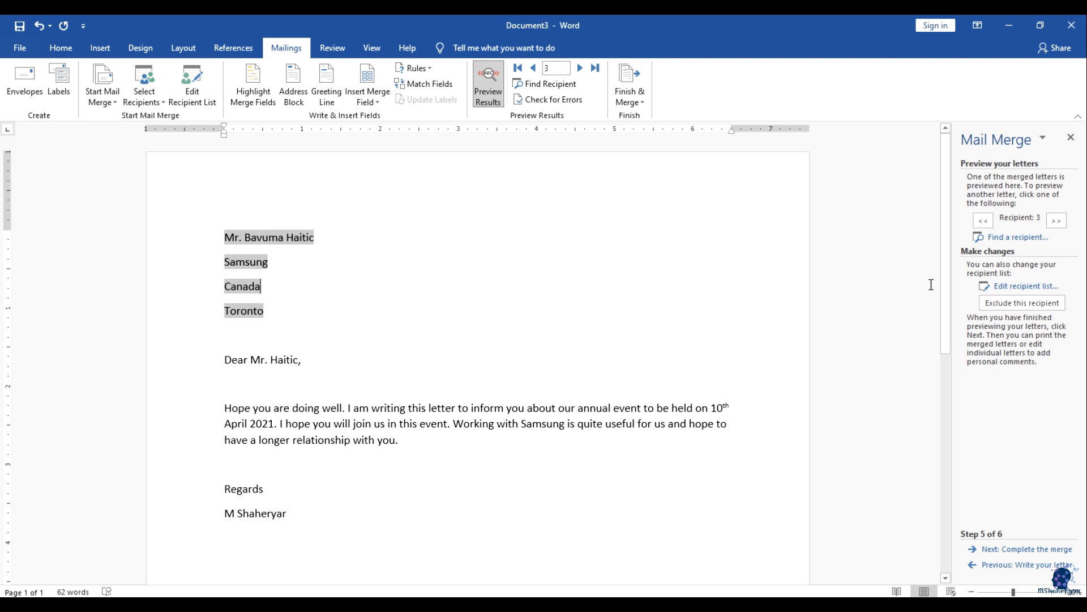
# Step: Reopen the mail_contacts.mdb data to verify it, then close the dialogs without changes
pyautogui.click(999, 286)
pyautogui.click(393, 345)
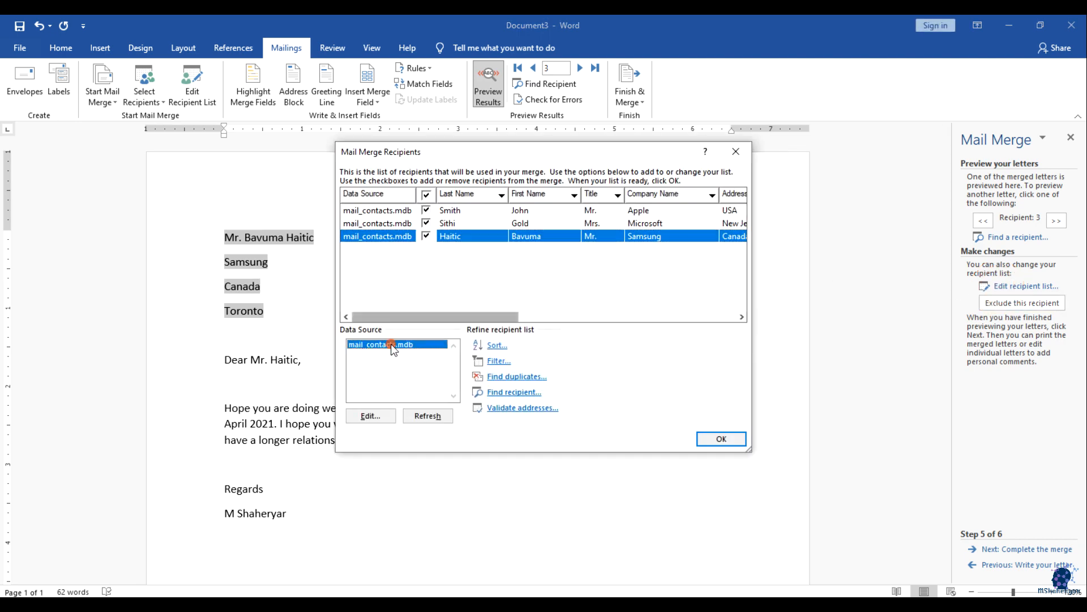
pyautogui.click(392, 346)
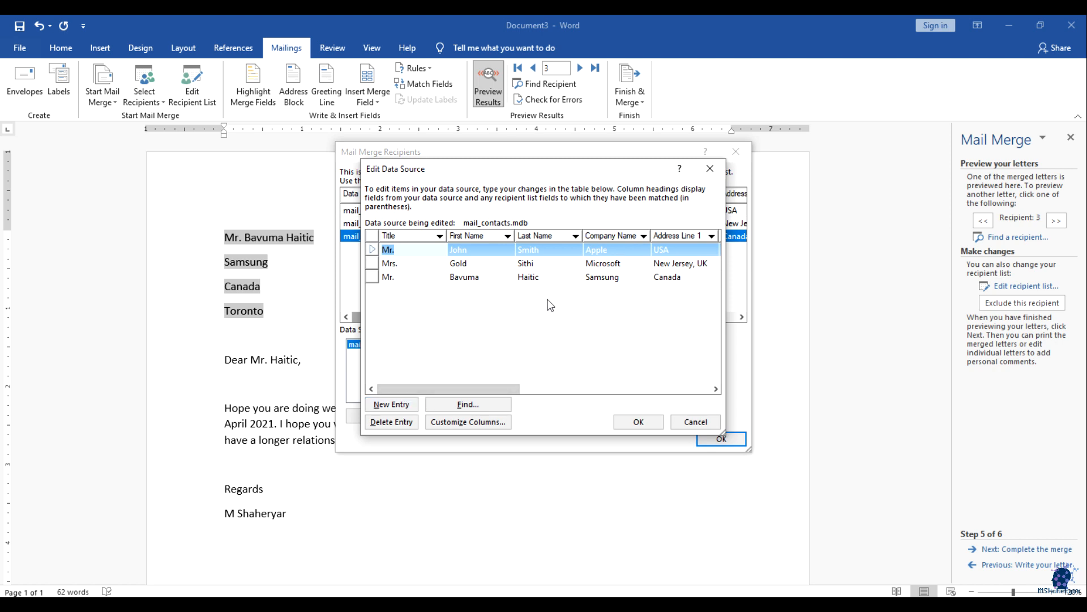
pyautogui.click(639, 421)
pyautogui.click(708, 304)
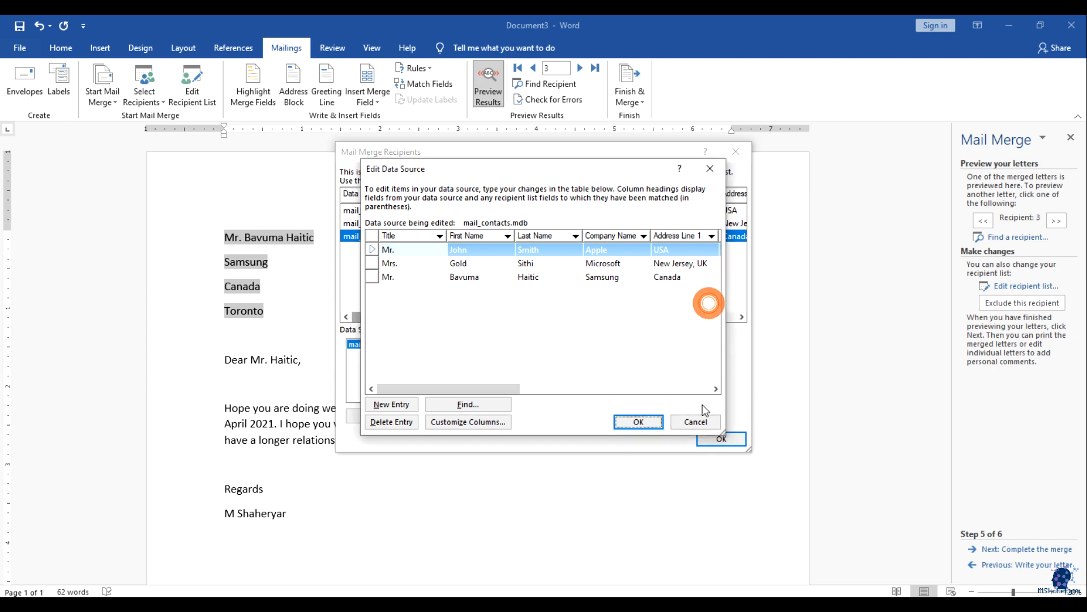
pyautogui.click(697, 418)
pyautogui.click(716, 436)
pyautogui.click(458, 409)
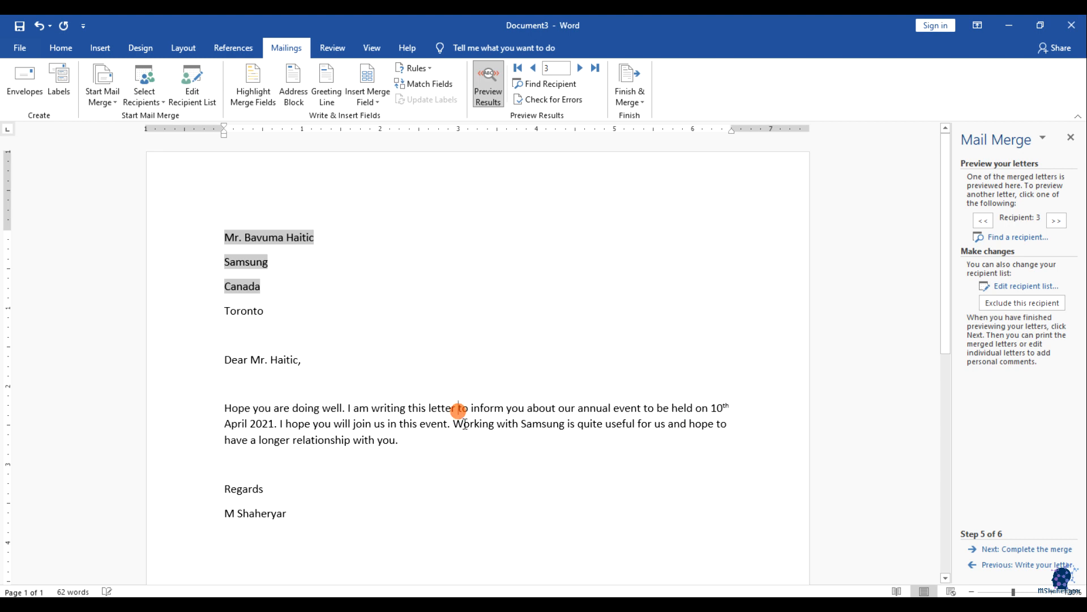
# Step: Open the Finish & Merge dropdown on the Mailings tab
pyautogui.click(640, 101)
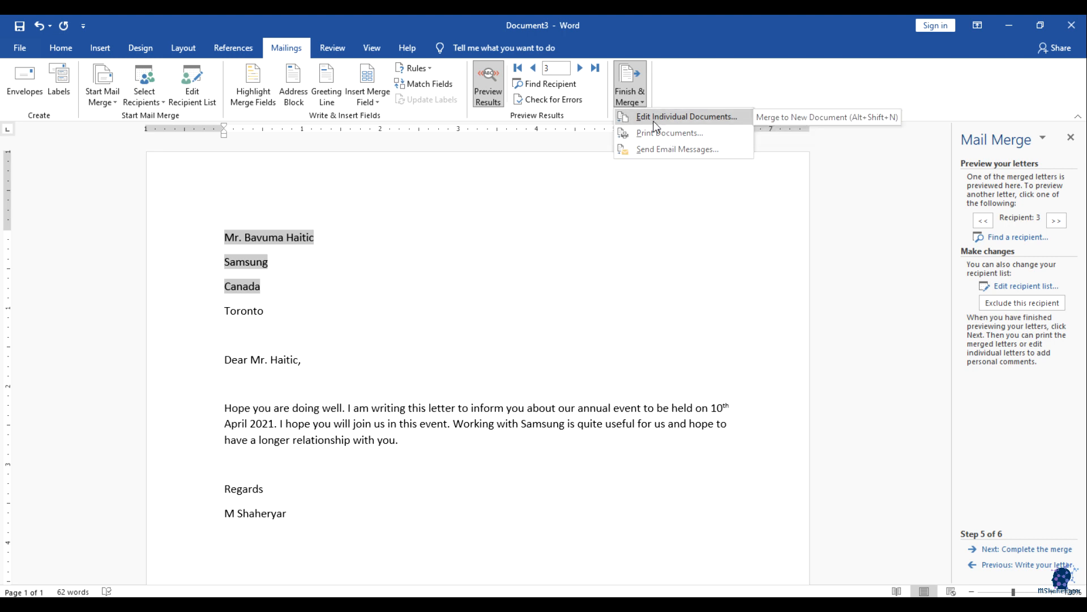
# Step: Start Merge to E-mail with Email_Address as the To field and HTML mail format
pyautogui.click(700, 232)
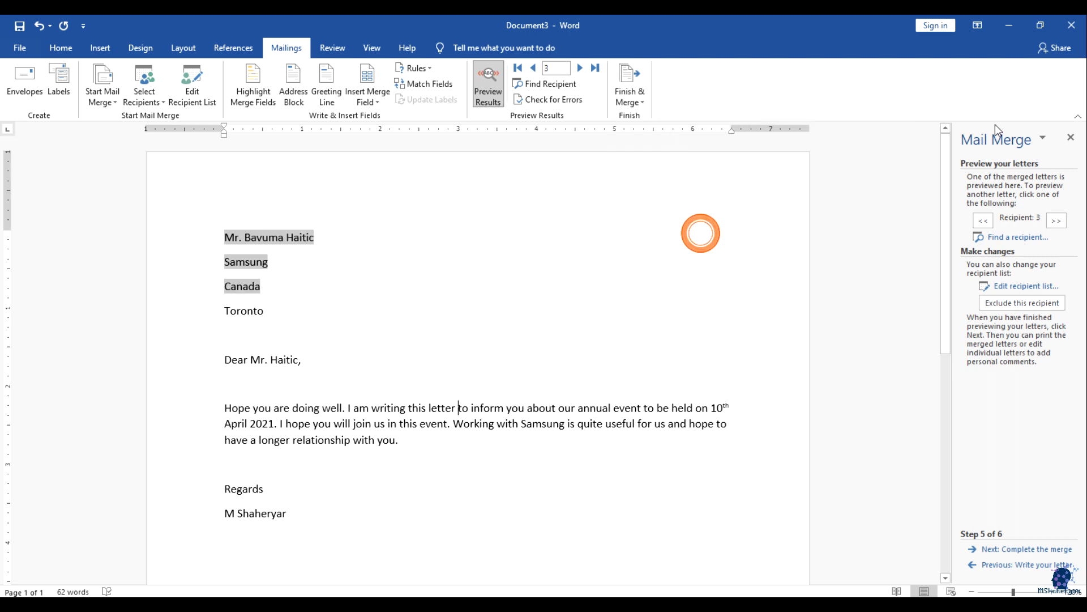
pyautogui.click(639, 98)
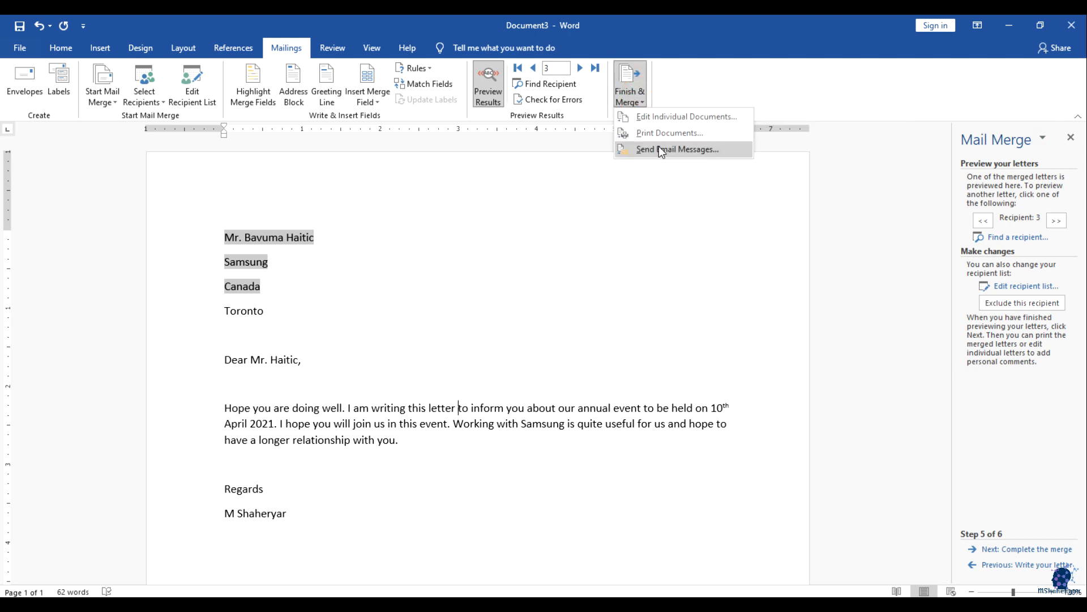
pyautogui.click(662, 148)
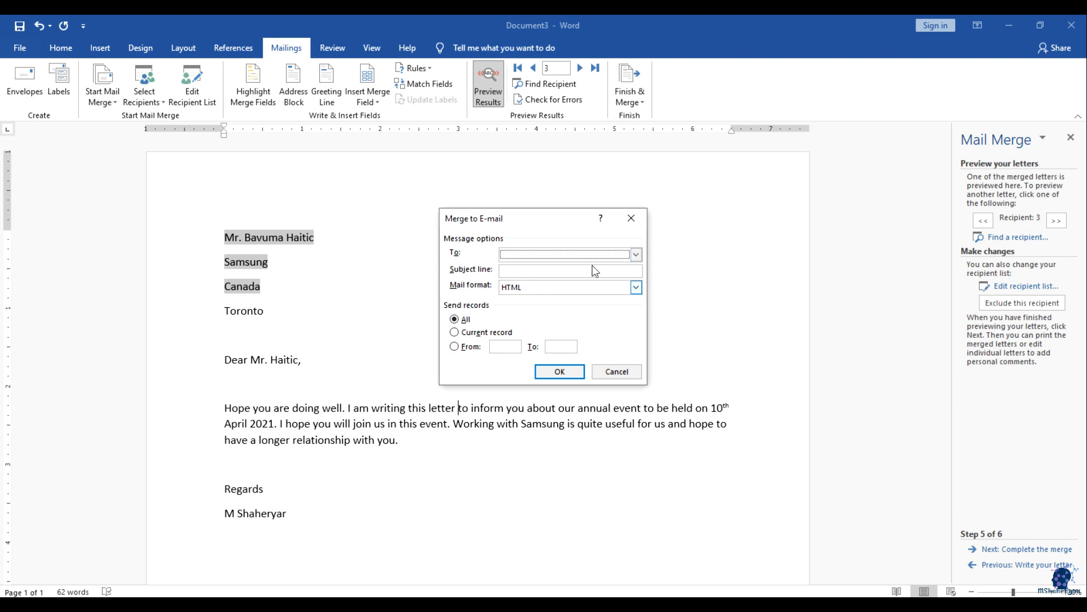
pyautogui.click(636, 254)
pyautogui.scroll(-2, 516, 303)
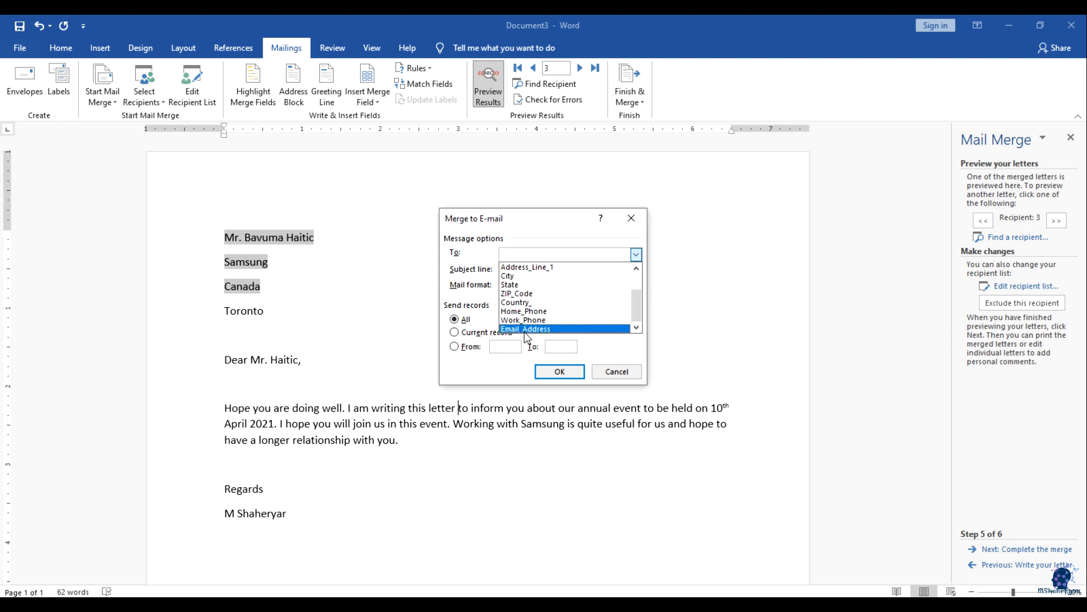
pyautogui.click(525, 329)
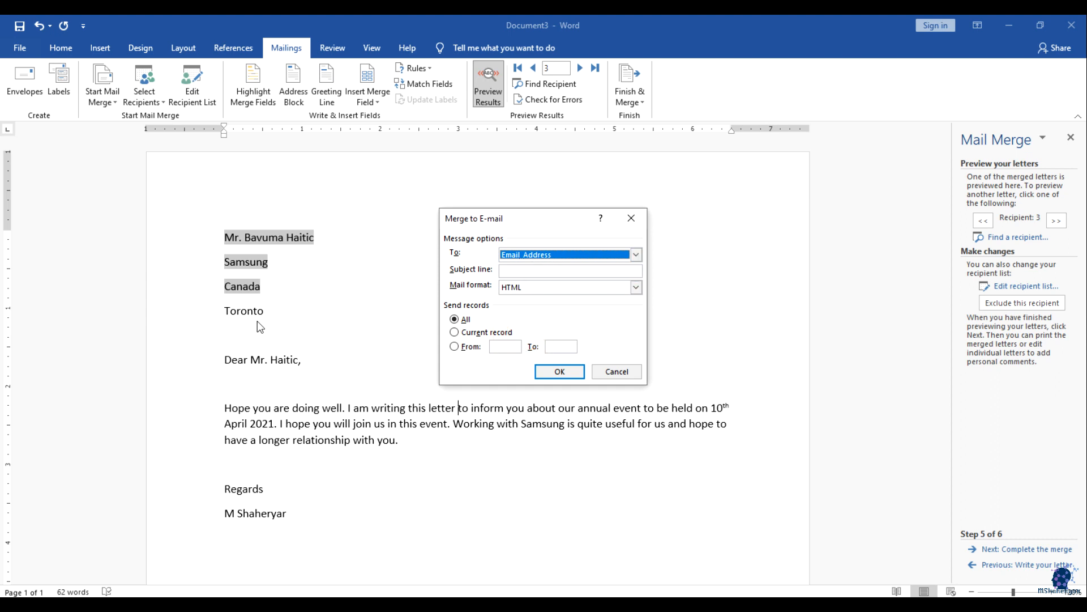
pyautogui.click(536, 270)
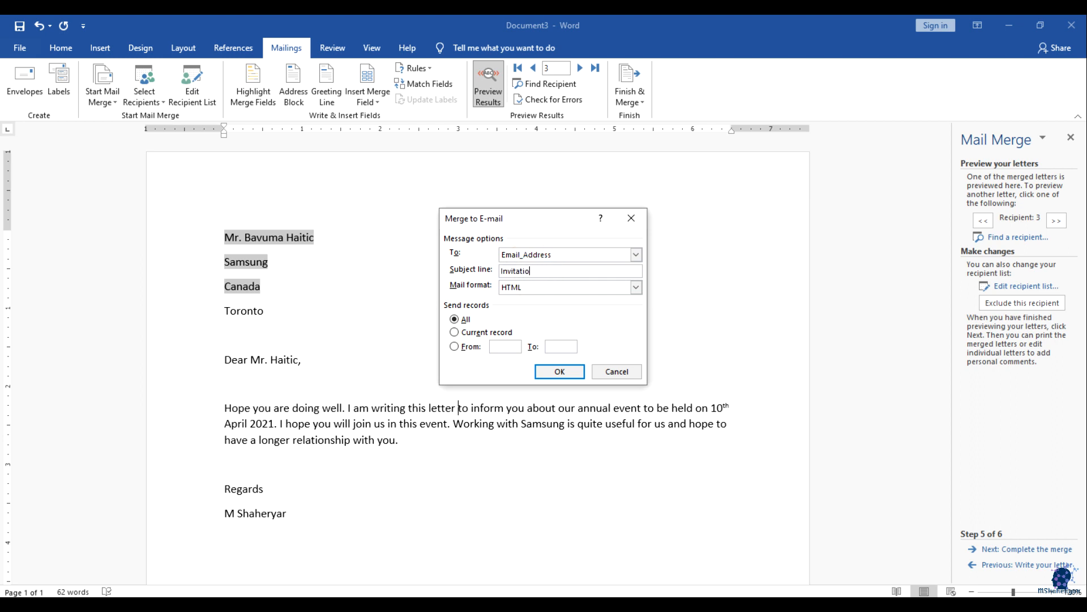
pyautogui.click(636, 287)
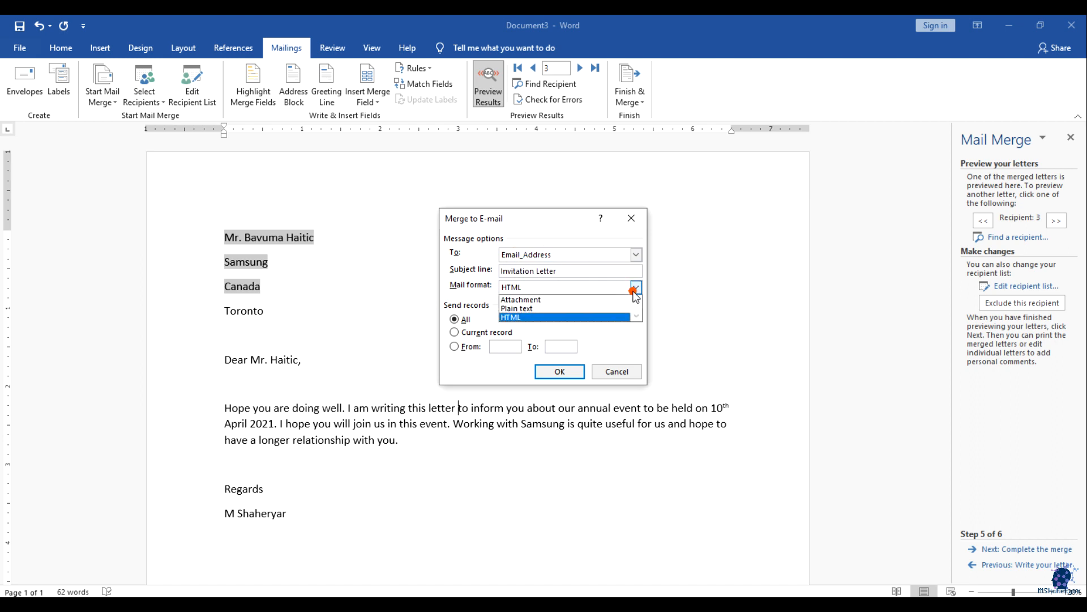
pyautogui.click(528, 316)
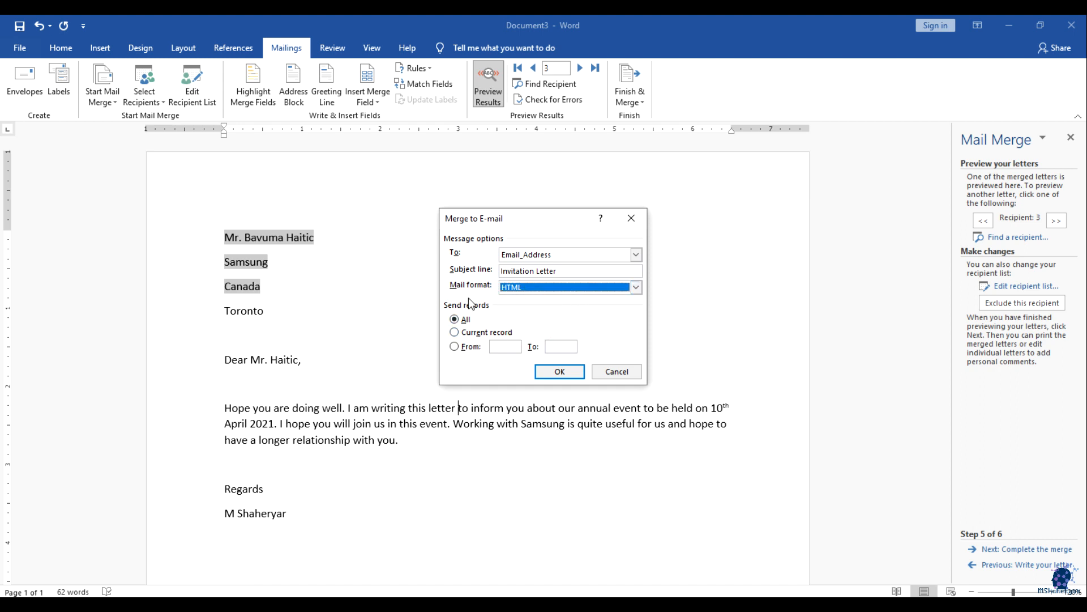
# Step: Set Send records to All, then cancel the e-mail merge without sending
pyautogui.click(481, 332)
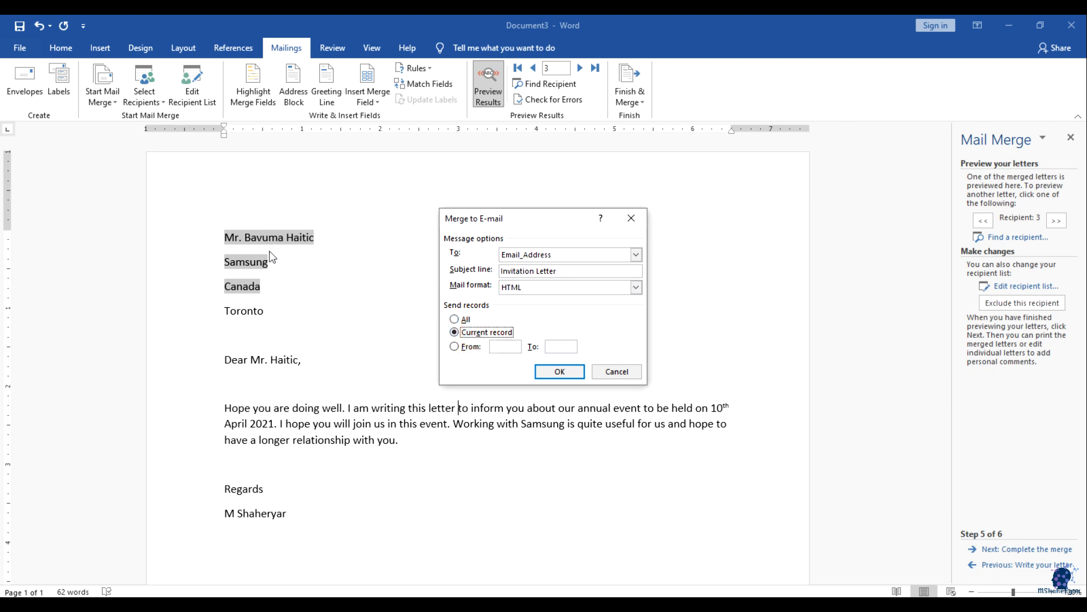
pyautogui.click(455, 319)
pyautogui.click(616, 371)
pyautogui.click(633, 103)
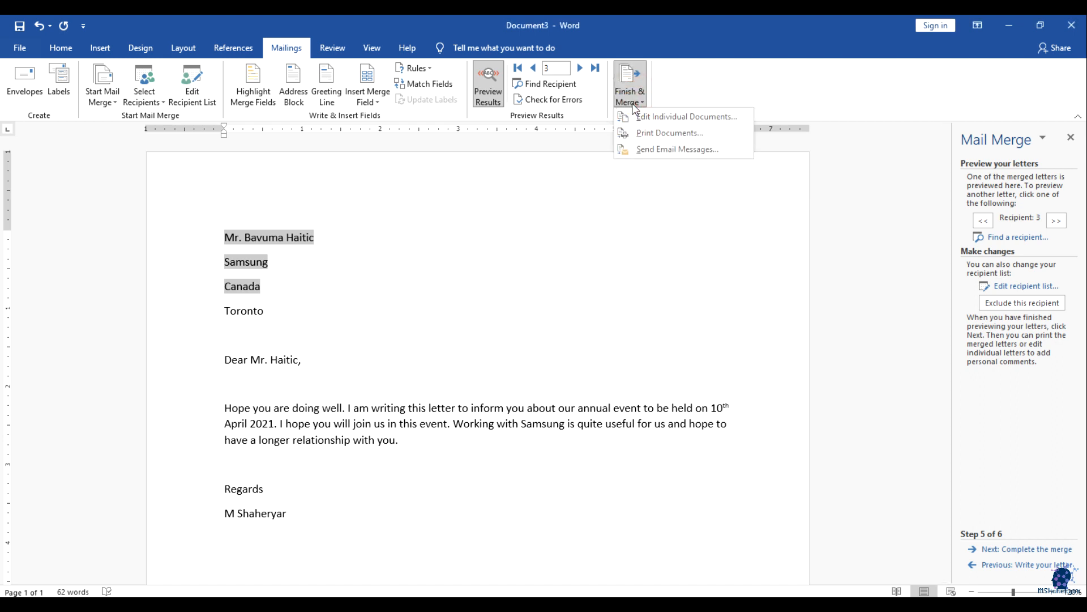
# Step: Print all merged records with Microsoft Print to PDF, saving the file as 'letters'
pyautogui.click(651, 129)
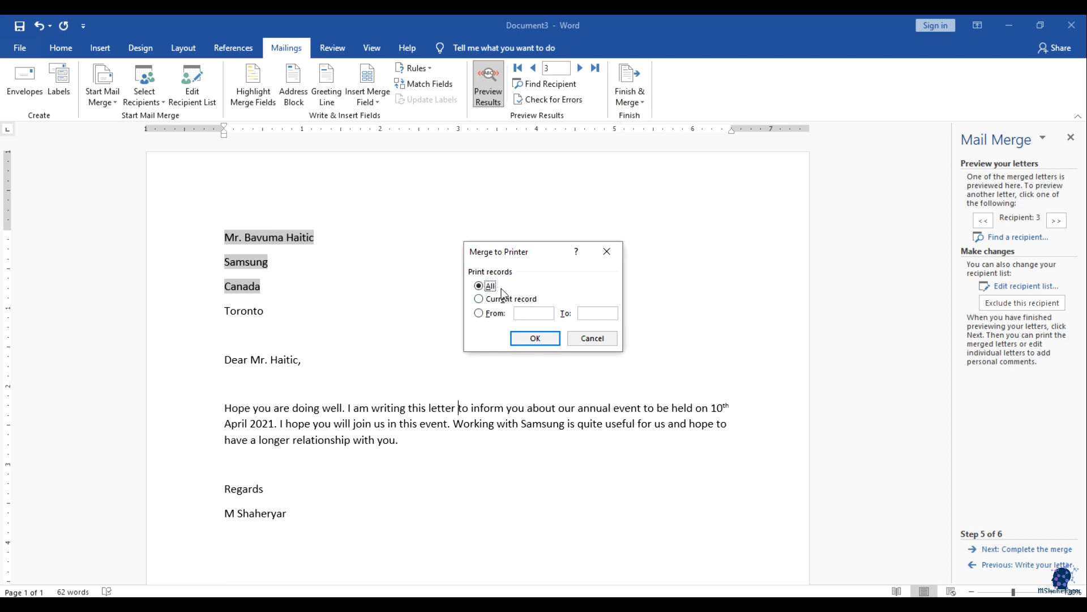
pyautogui.click(529, 334)
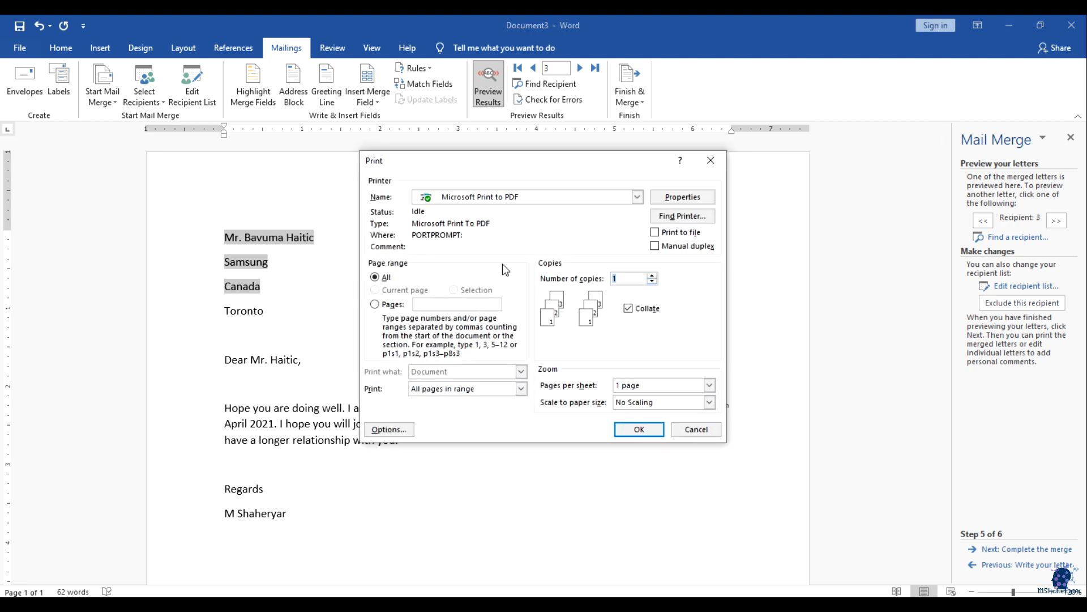
pyautogui.click(636, 197)
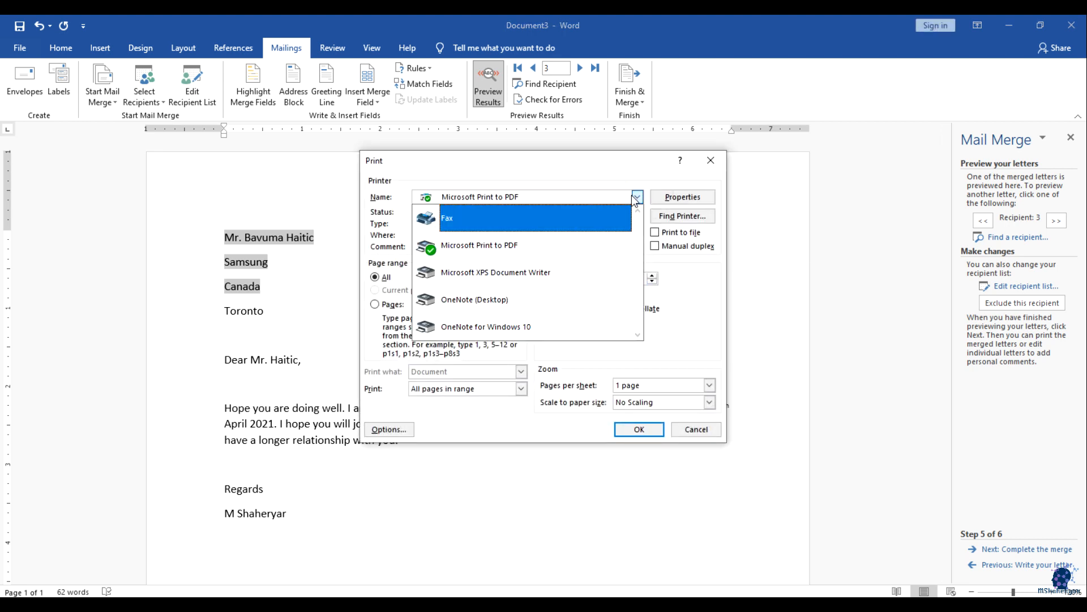
pyautogui.click(637, 196)
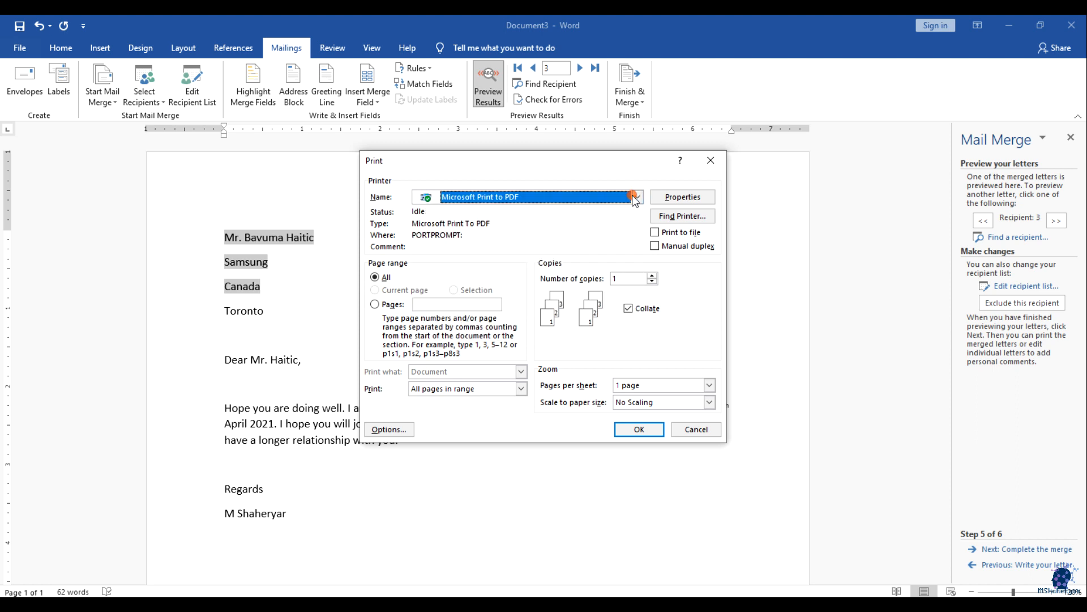
pyautogui.click(637, 426)
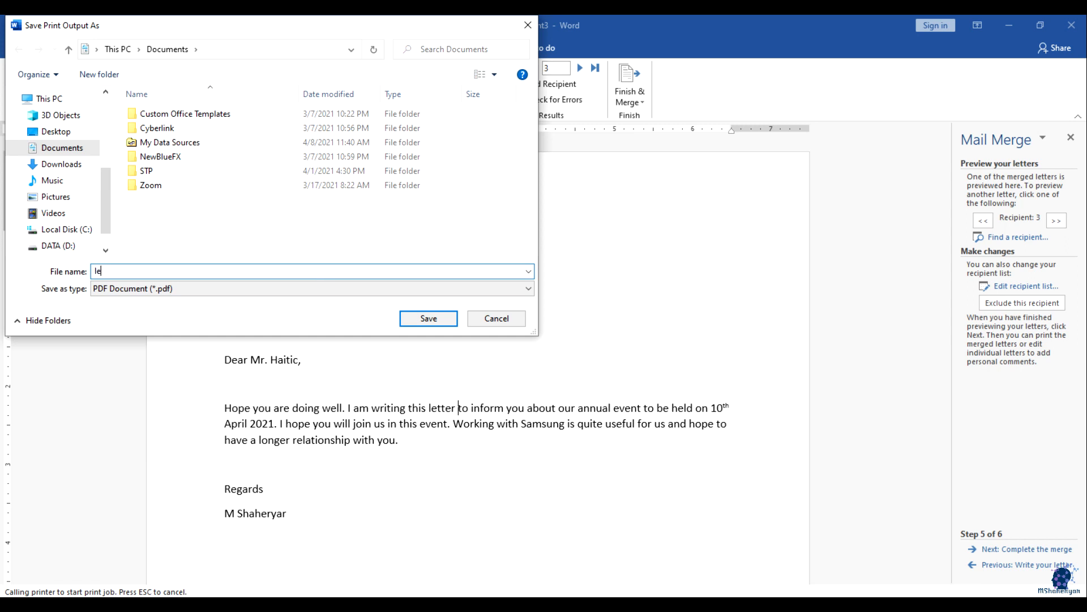
pyautogui.write('letters')
pyautogui.press('Return')
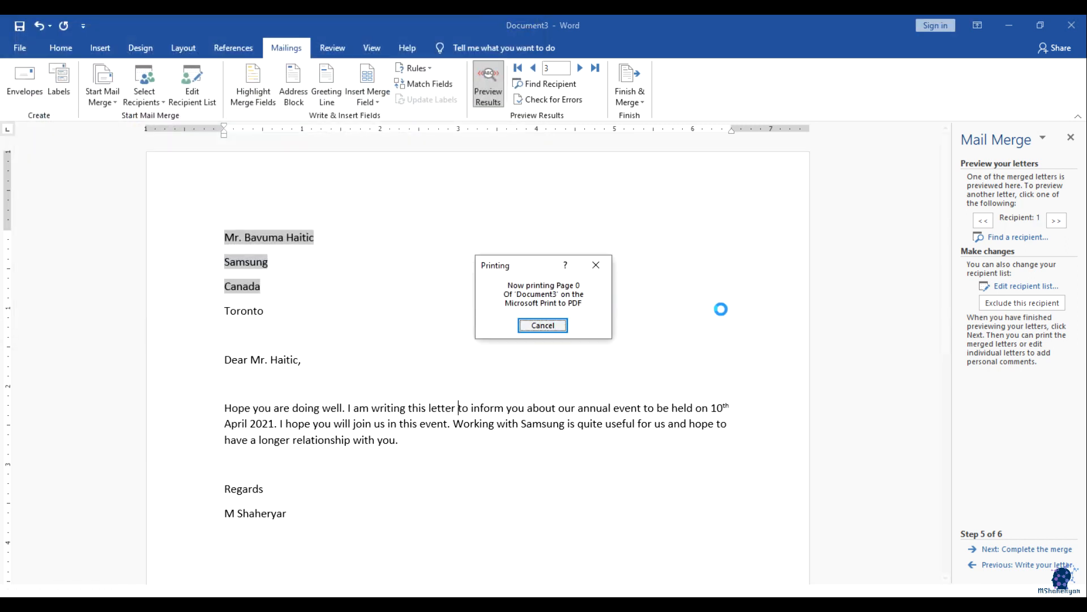
pyautogui.scroll(-8, 688, 326)
pyautogui.scroll(8, 697, 343)
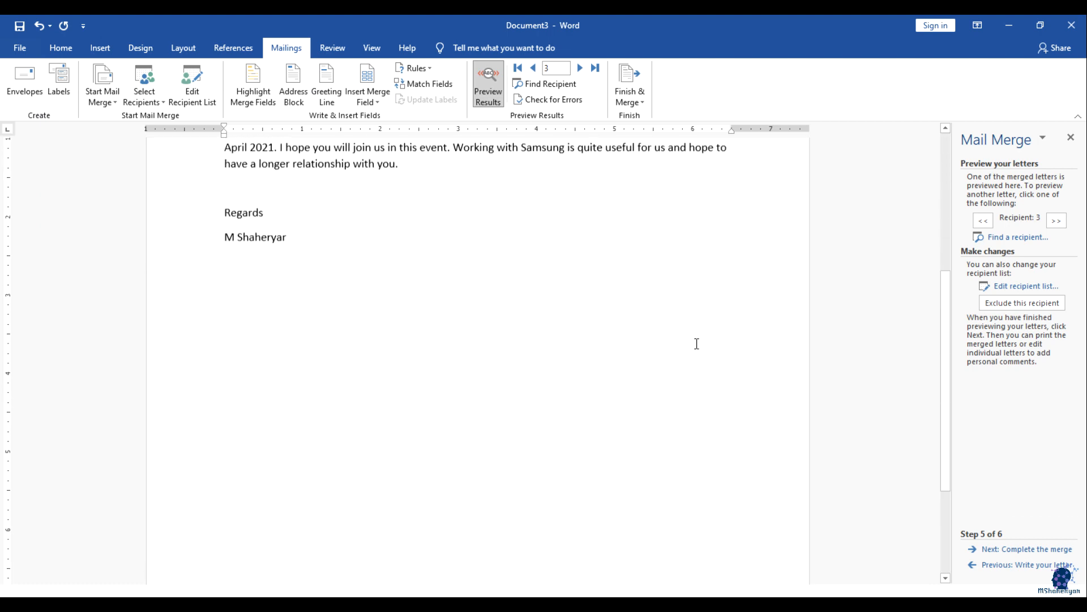
# Step: Complete the wizard and merge all records into a new document via Edit Individual Documents
pyautogui.click(1028, 549)
pyautogui.click(885, 325)
pyautogui.scroll(-8, 916, 379)
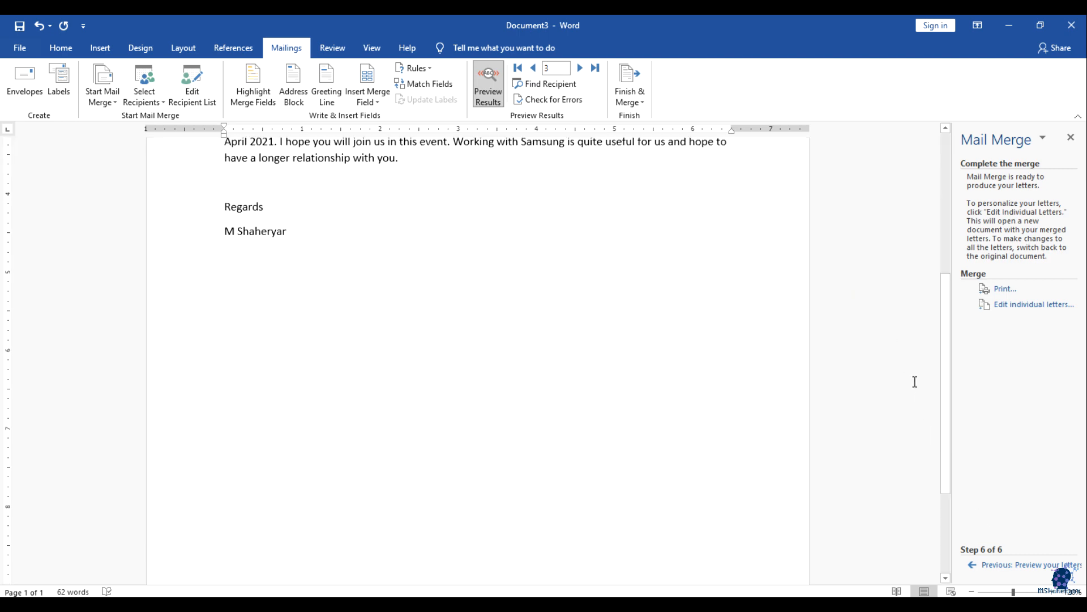
pyautogui.click(1070, 137)
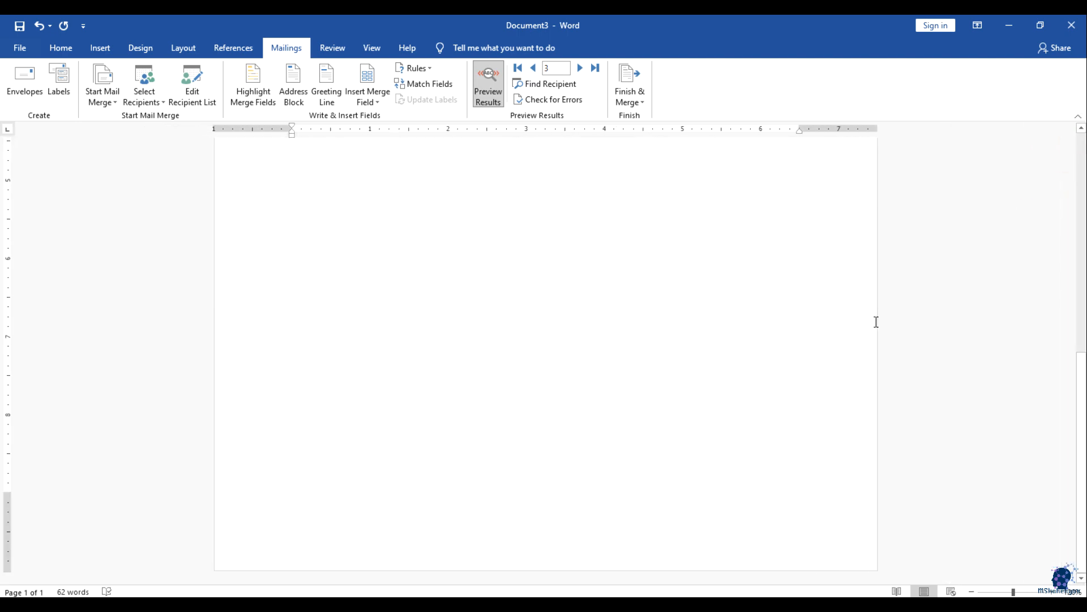
pyautogui.scroll(8, 879, 313)
pyautogui.click(523, 310)
pyautogui.click(578, 69)
pyautogui.click(578, 68)
pyautogui.click(630, 94)
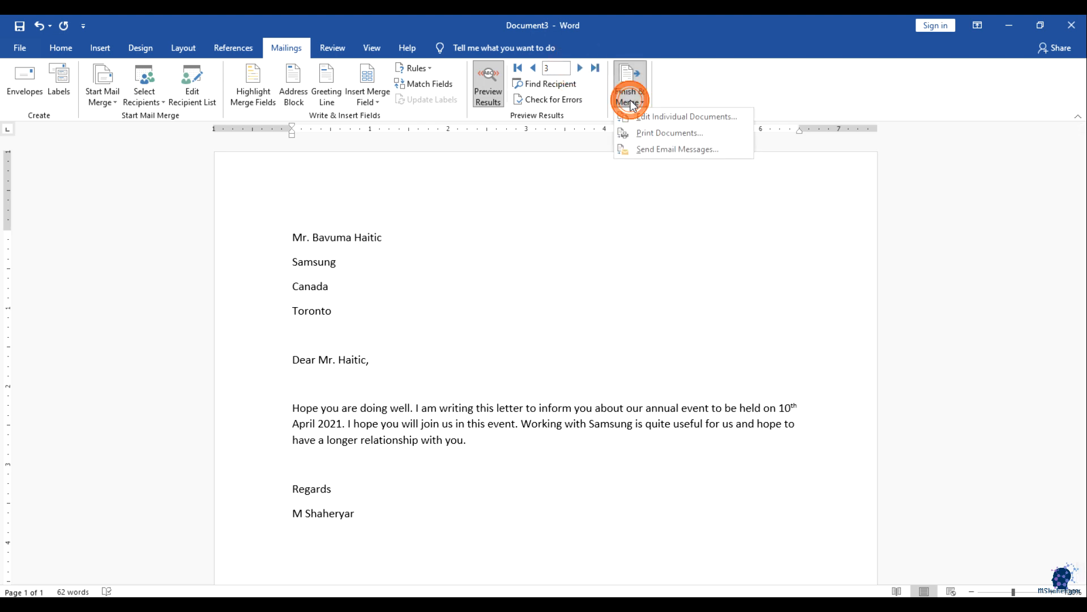
pyautogui.click(636, 117)
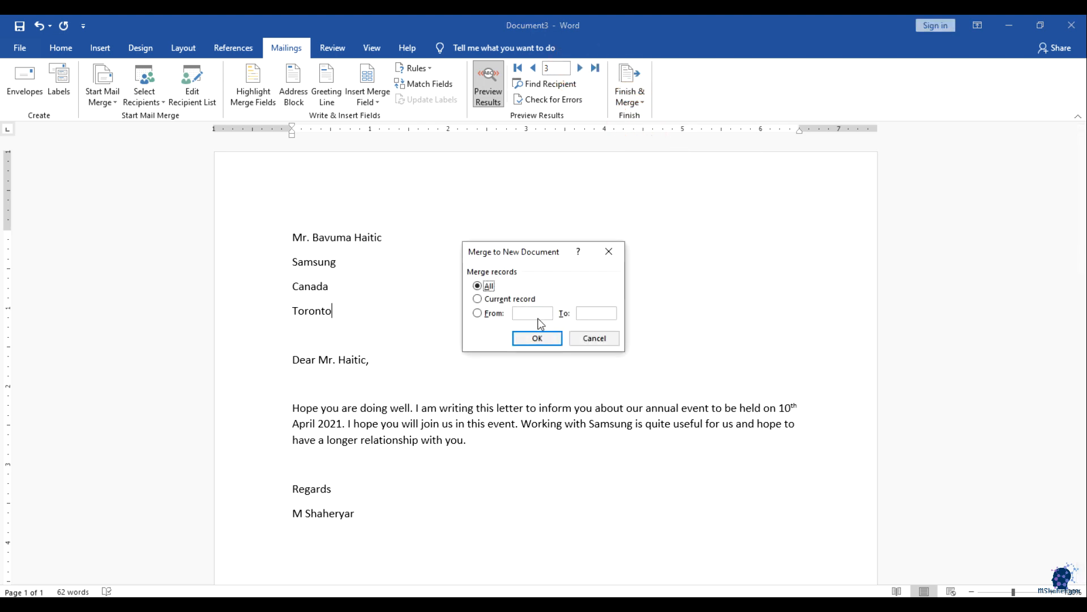
pyautogui.click(538, 335)
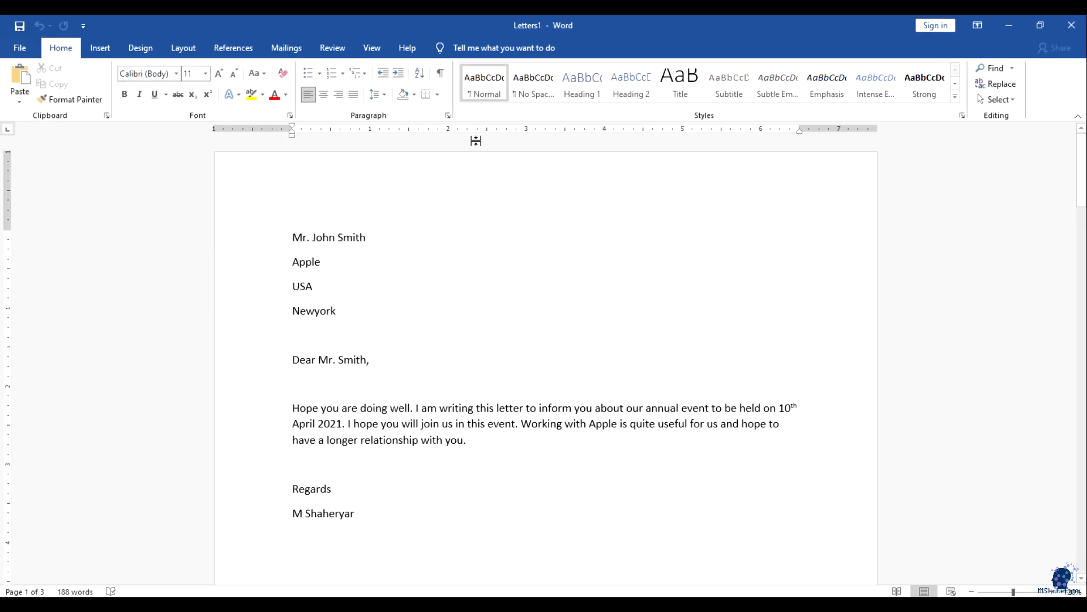
# Step: Review Letters1, selecting each of the Apple, Microsoft and Samsung letters across its 3 pages
pyautogui.scroll(-1, 539, 260)
pyautogui.scroll(-5, 508, 288)
pyautogui.scroll(5, 507, 289)
pyautogui.moveTo(289, 195); pyautogui.dragTo(493, 470)
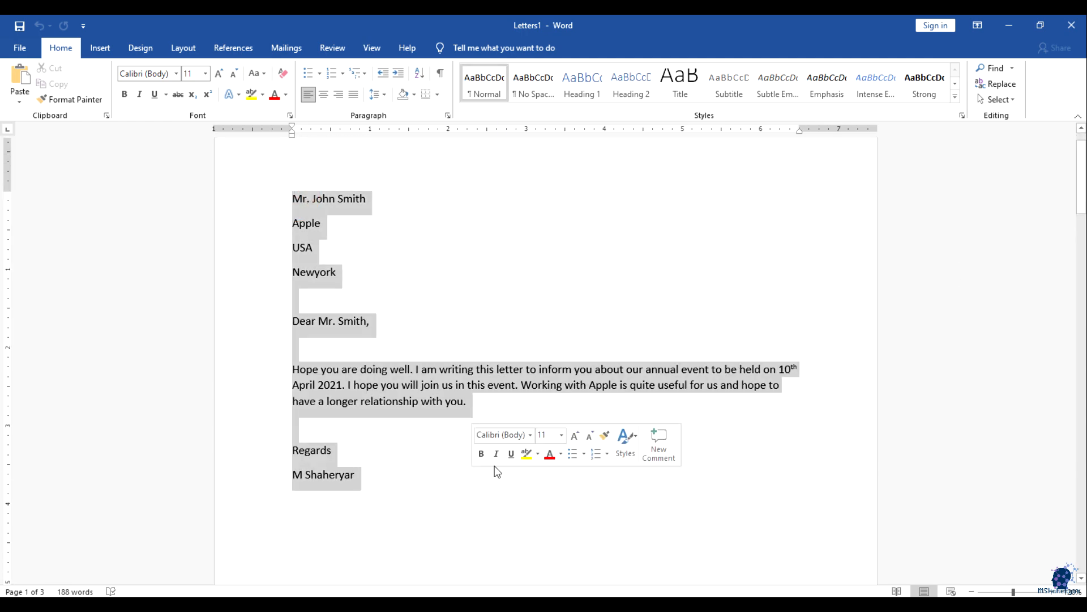
pyautogui.scroll(-20, 519, 444)
pyautogui.scroll(3, 528, 447)
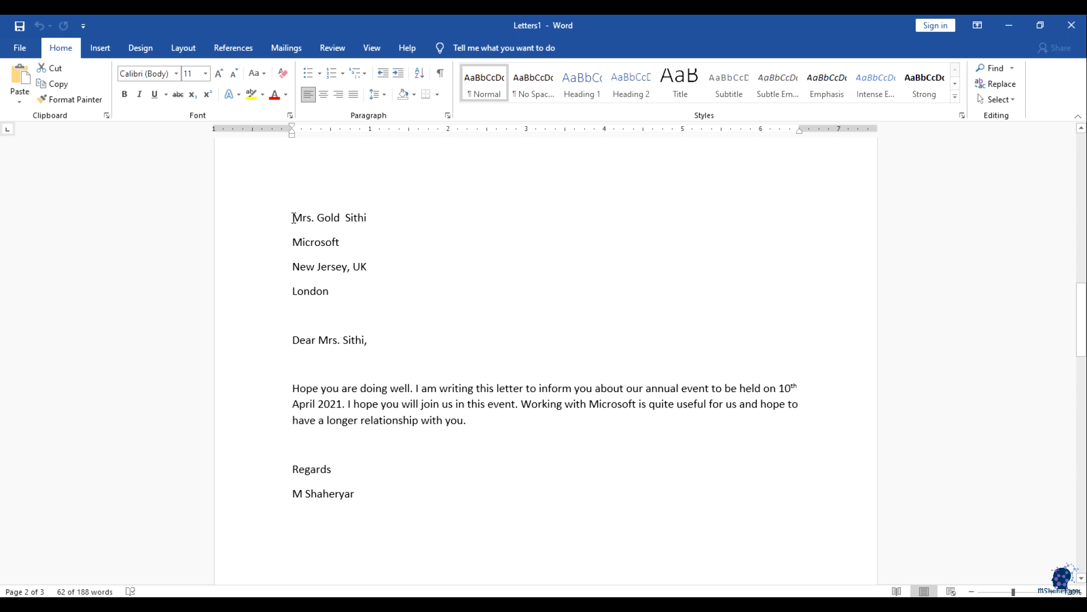
pyautogui.moveTo(293, 214); pyautogui.dragTo(498, 497)
pyautogui.scroll(-6, 556, 464)
pyautogui.scroll(-18, 556, 465)
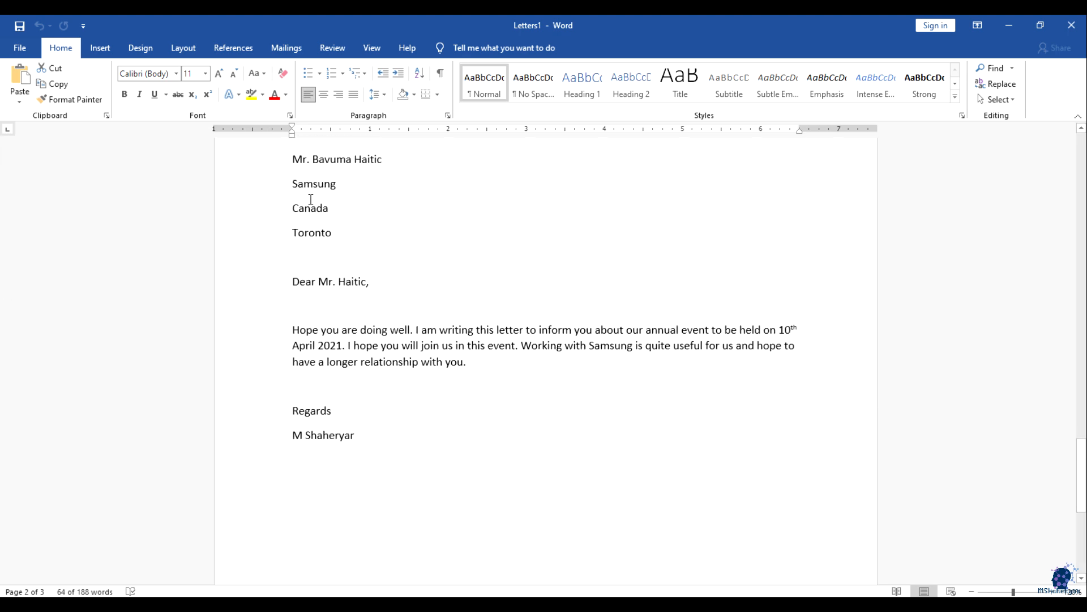
pyautogui.moveTo(295, 157); pyautogui.dragTo(460, 474)
pyautogui.click(357, 427)
pyautogui.moveTo(388, 453); pyautogui.dragTo(243, 121)
pyautogui.scroll(2, 267, 199)
pyautogui.scroll(6, 509, 347)
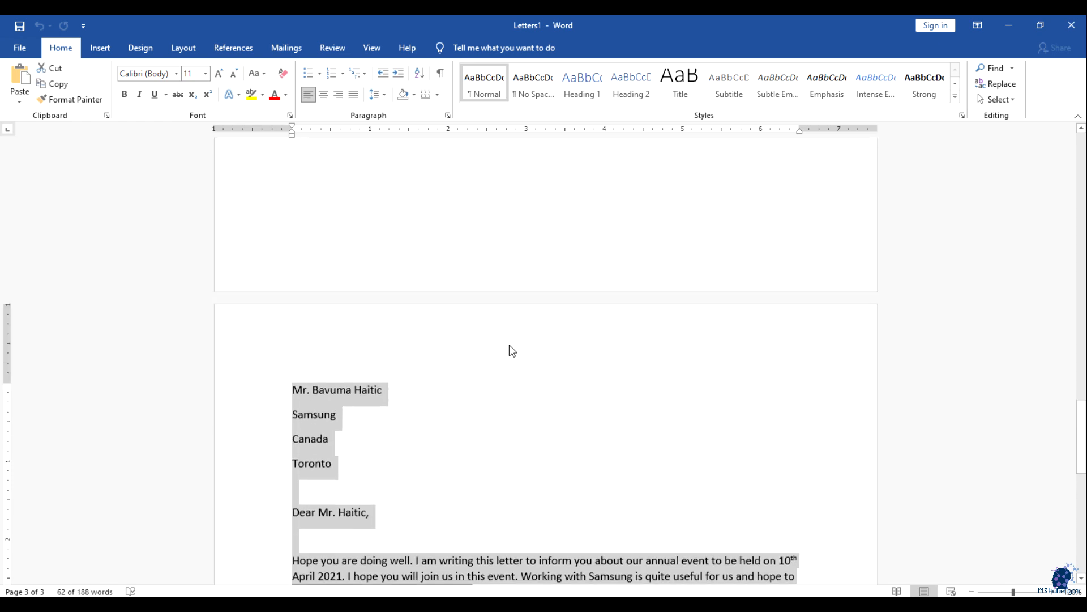
pyautogui.scroll(15, 508, 380)
pyautogui.scroll(-4, 508, 379)
pyautogui.moveTo(411, 447); pyautogui.dragTo(195, 170)
pyautogui.scroll(10, 534, 418)
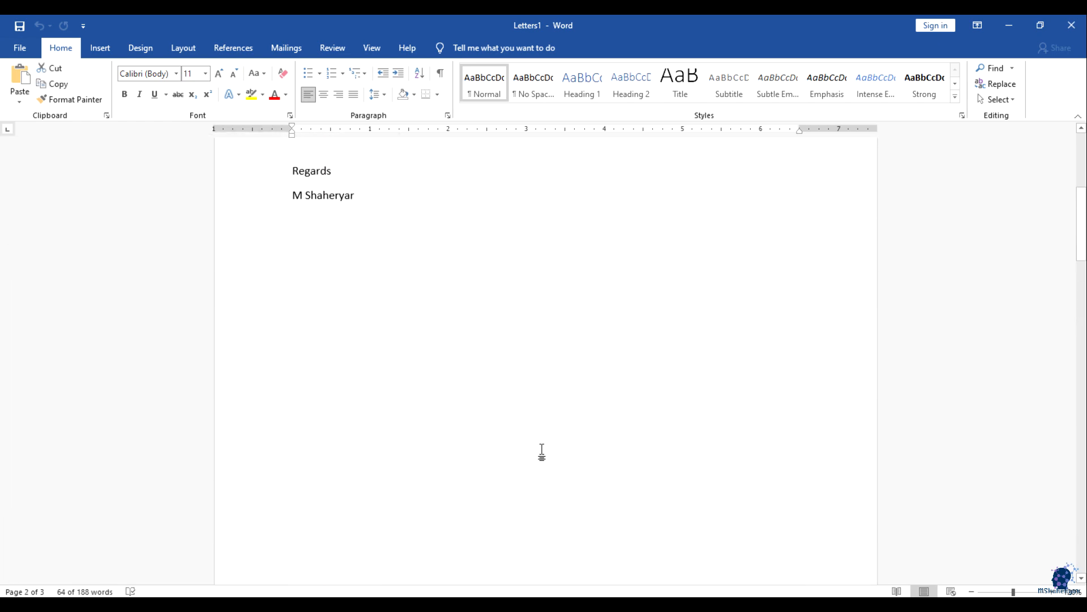
pyautogui.click(283, 46)
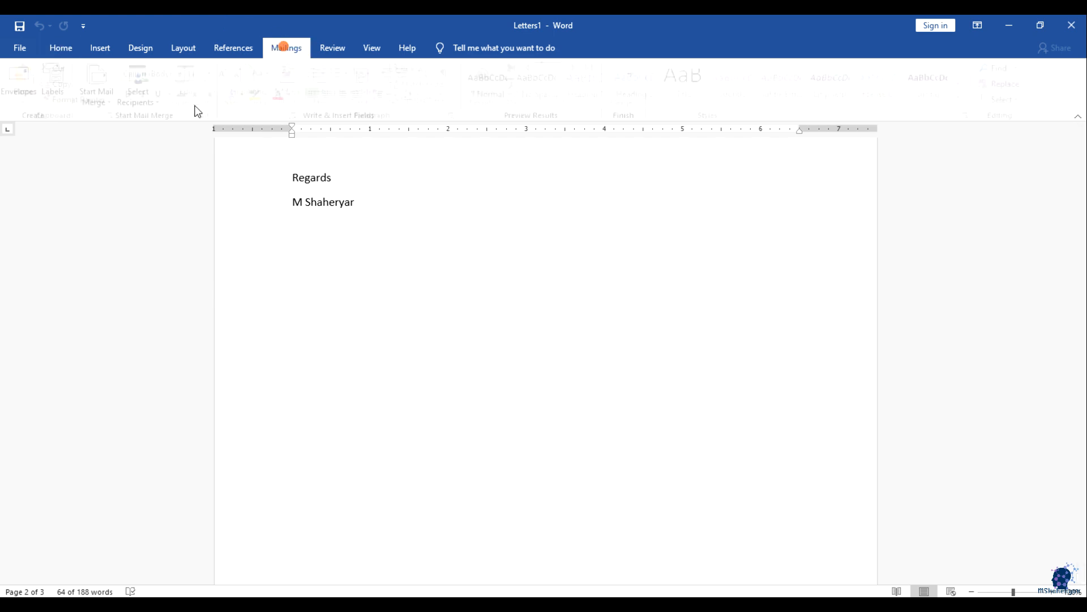
# Step: Deselect the letter text and launch the Step-by-Step Mail Merge Wizard
pyautogui.click(439, 270)
pyautogui.click(340, 214)
pyautogui.scroll(5, 471, 316)
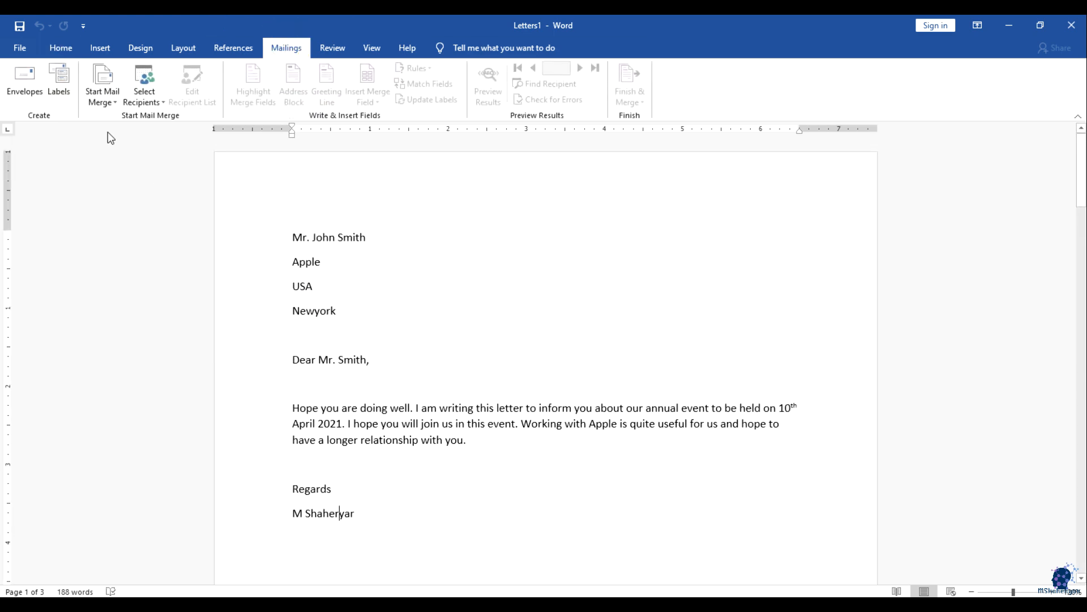
pyautogui.click(108, 100)
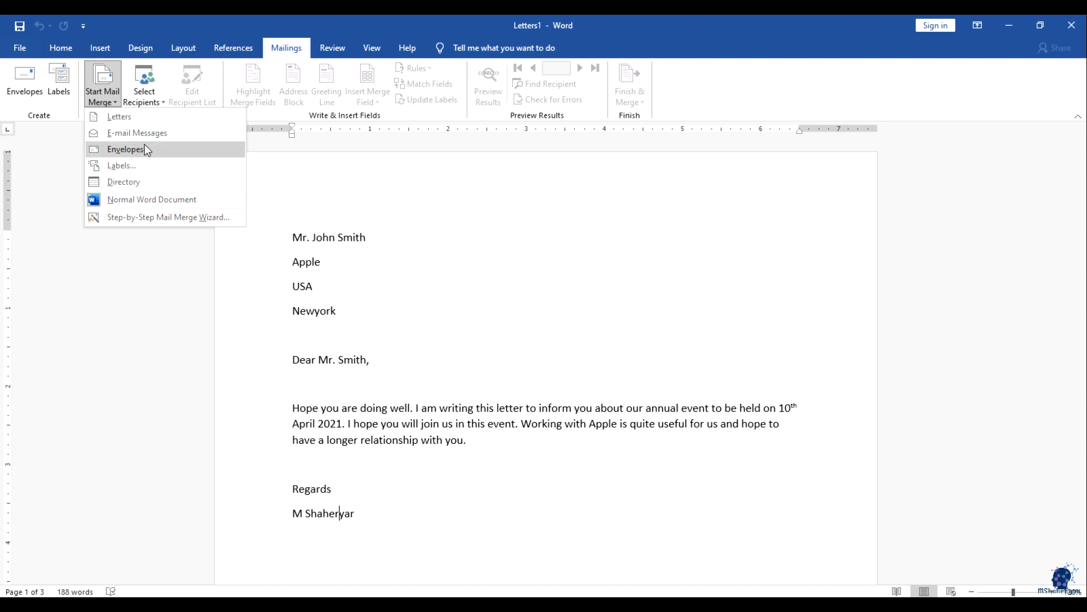
pyautogui.click(158, 218)
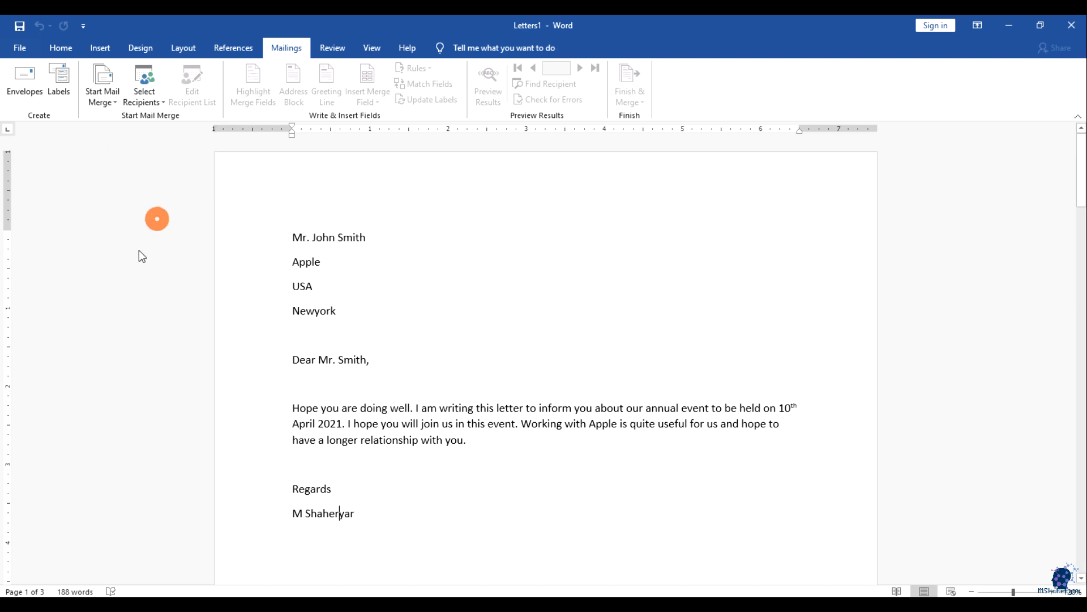
# Step: Choose Envelopes as the document type and bring up Envelope Options at the starting-document step
pyautogui.click(1016, 223)
pyautogui.click(994, 202)
pyautogui.click(995, 225)
pyautogui.click(997, 549)
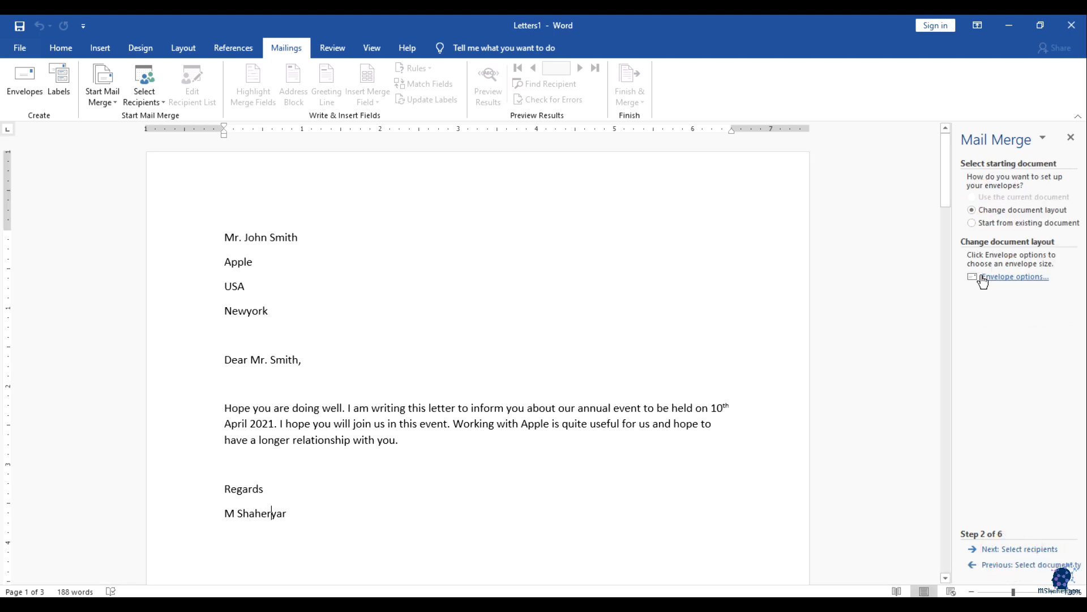
pyautogui.click(1009, 279)
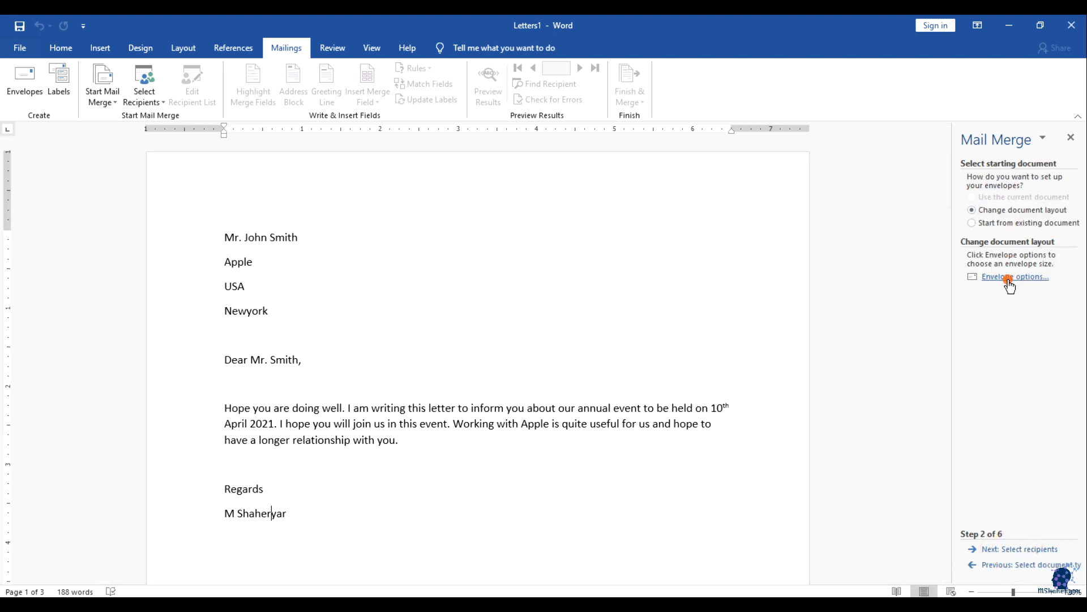
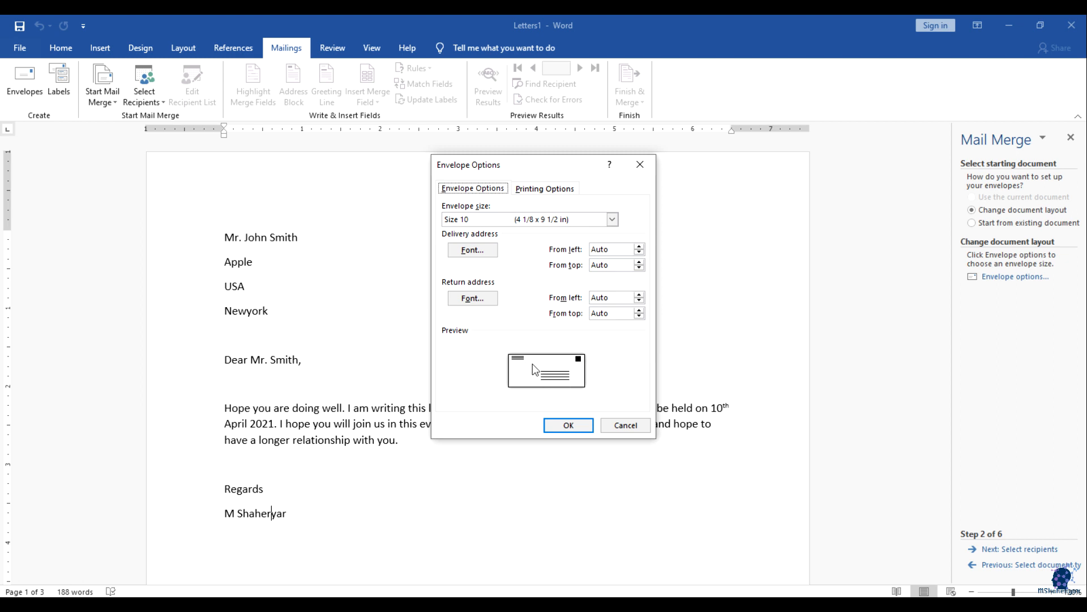
# Step: Close the Envelope Options dialog without making changes
pyautogui.click(625, 425)
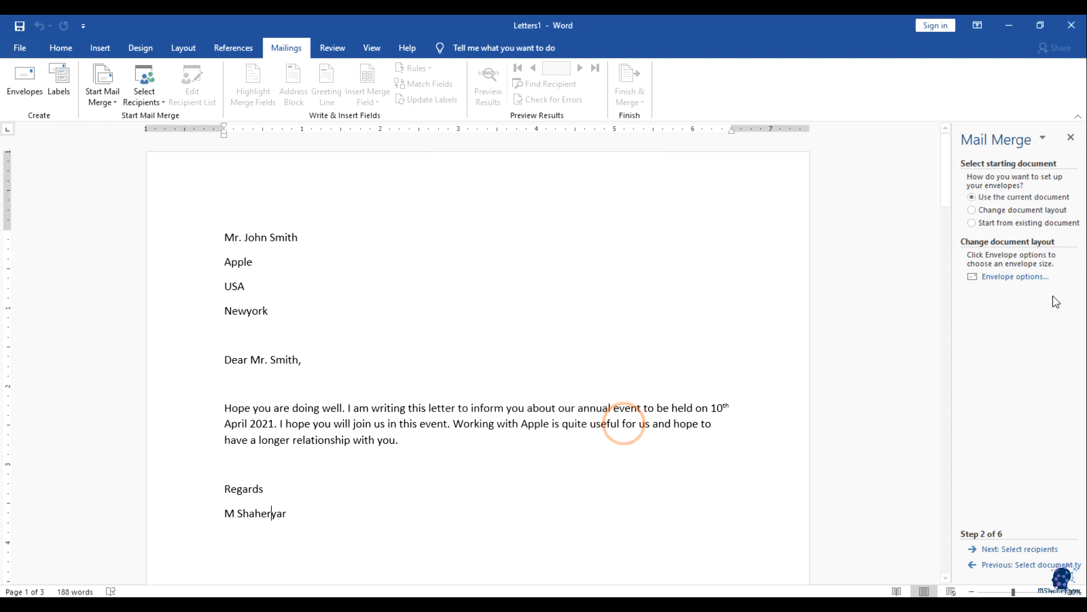
# Step: Switch the mail merge document type to Letters and advance to the starting-document step
pyautogui.click(999, 566)
pyautogui.click(1005, 252)
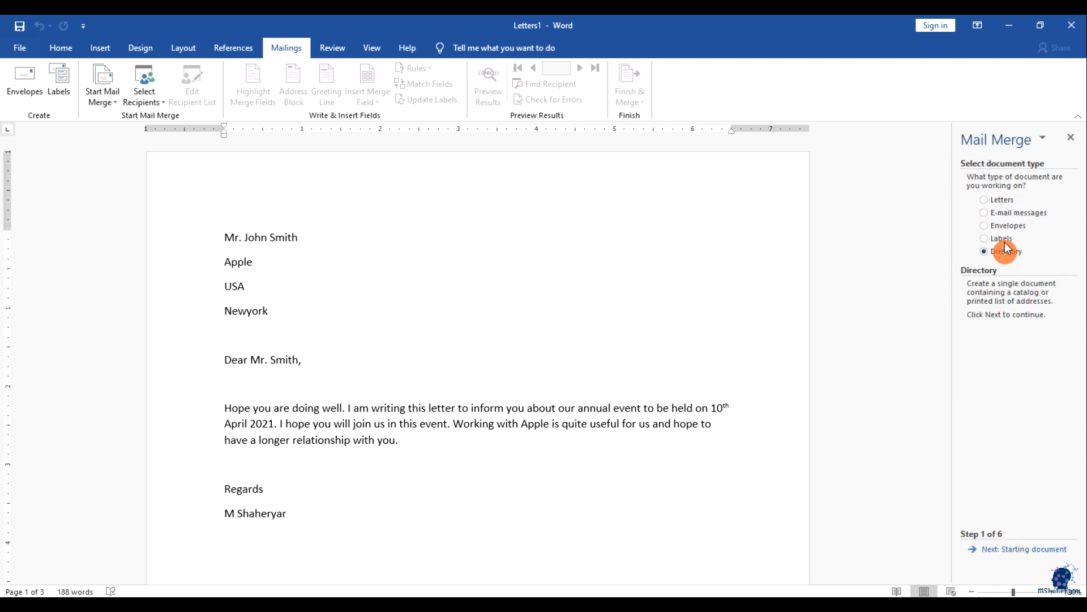
pyautogui.click(1002, 216)
pyautogui.click(998, 199)
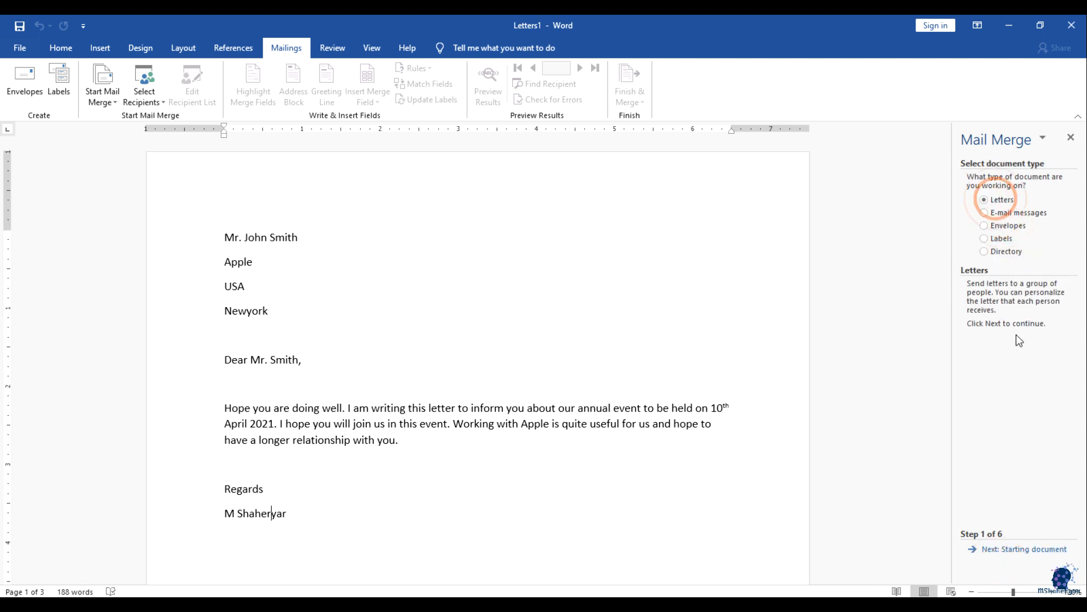
pyautogui.click(1021, 549)
# Step: Start from the Origin letter template, accepting replacement of the current letter's contents
pyautogui.click(984, 213)
pyautogui.click(991, 298)
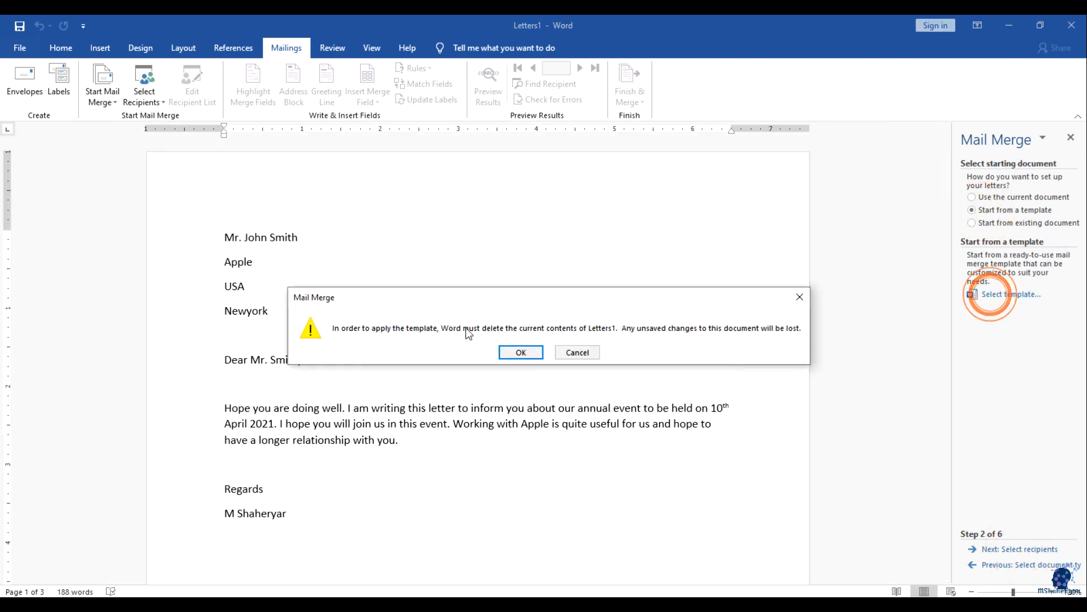
pyautogui.click(517, 349)
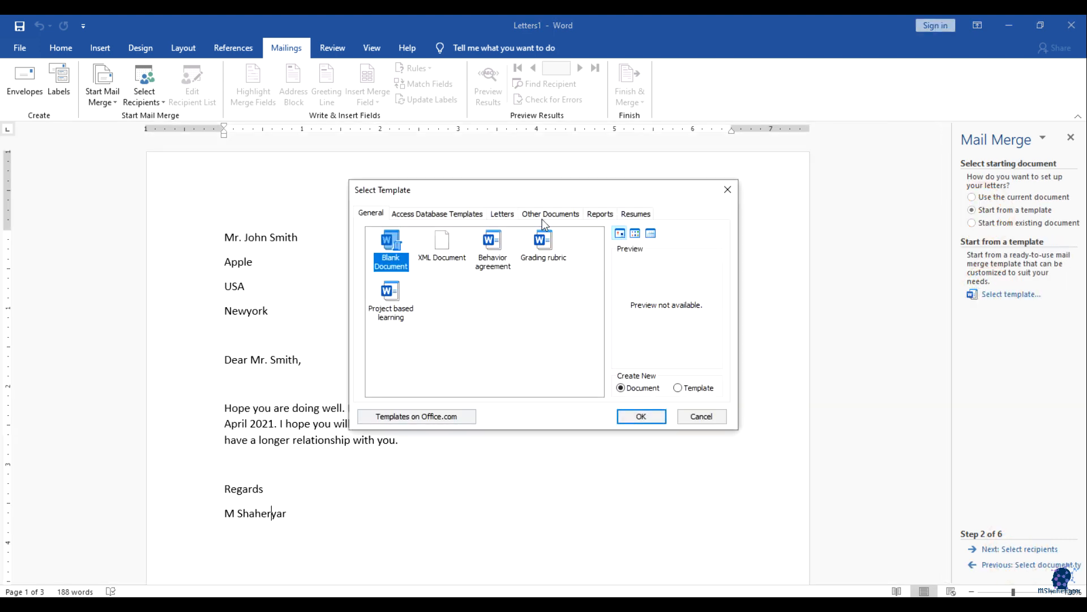
pyautogui.click(502, 214)
pyautogui.scroll(-1, 479, 323)
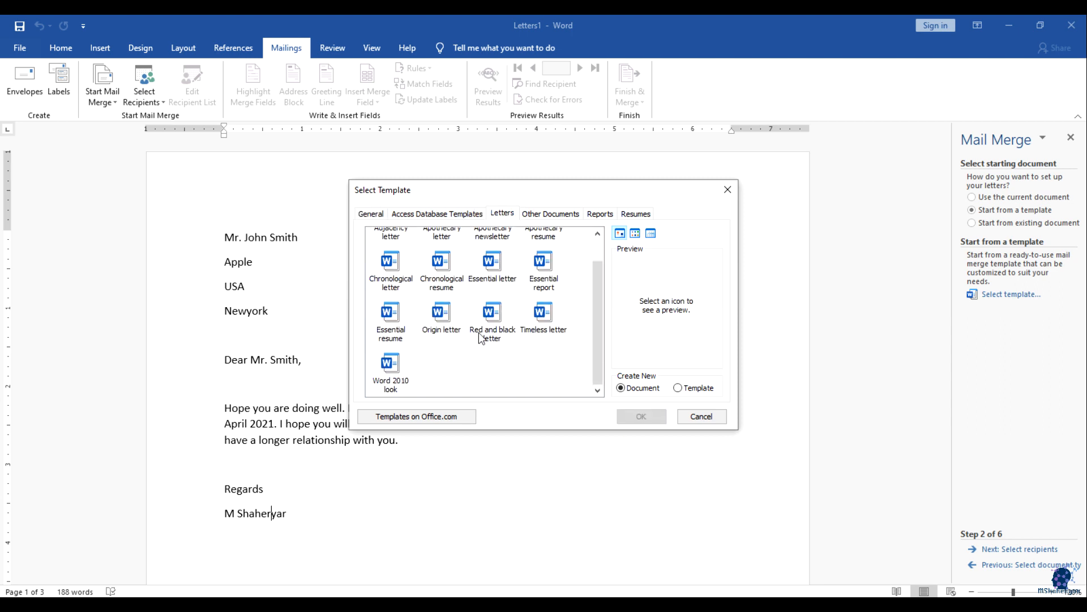
pyautogui.click(439, 317)
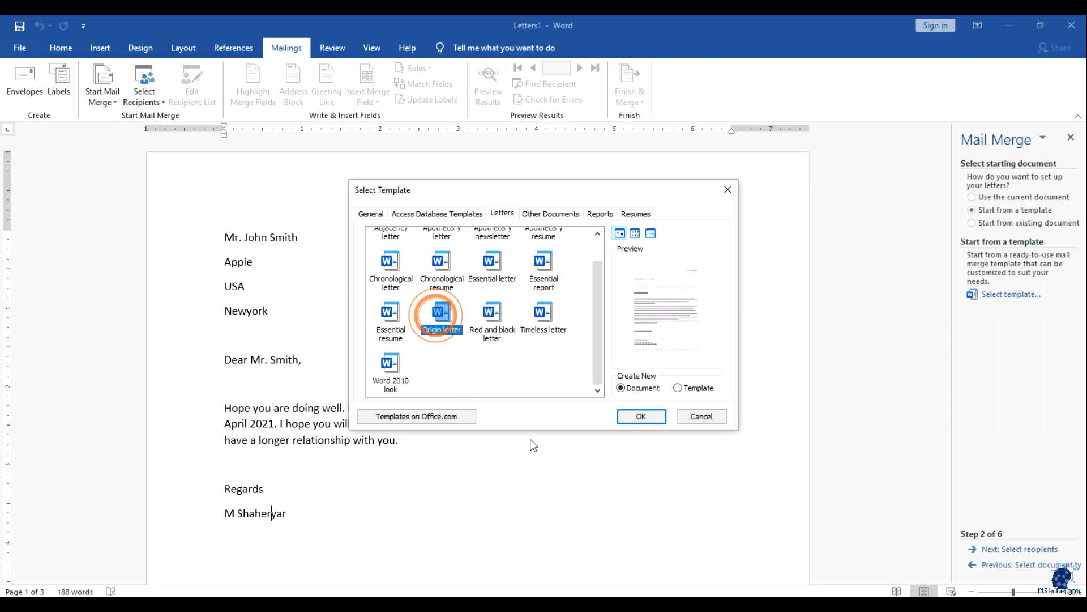
pyautogui.click(628, 417)
pyautogui.scroll(-5, 641, 471)
# Step: Inspect the template's sender address and phone placeholders
pyautogui.scroll(-2, 641, 471)
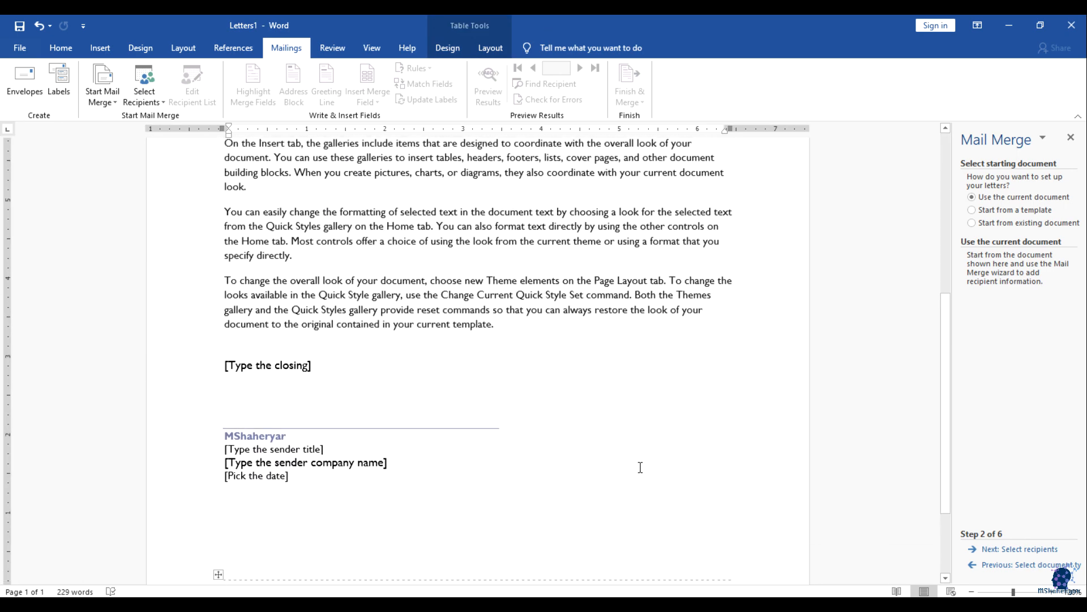
pyautogui.scroll(5, 442, 418)
pyautogui.scroll(3, 442, 418)
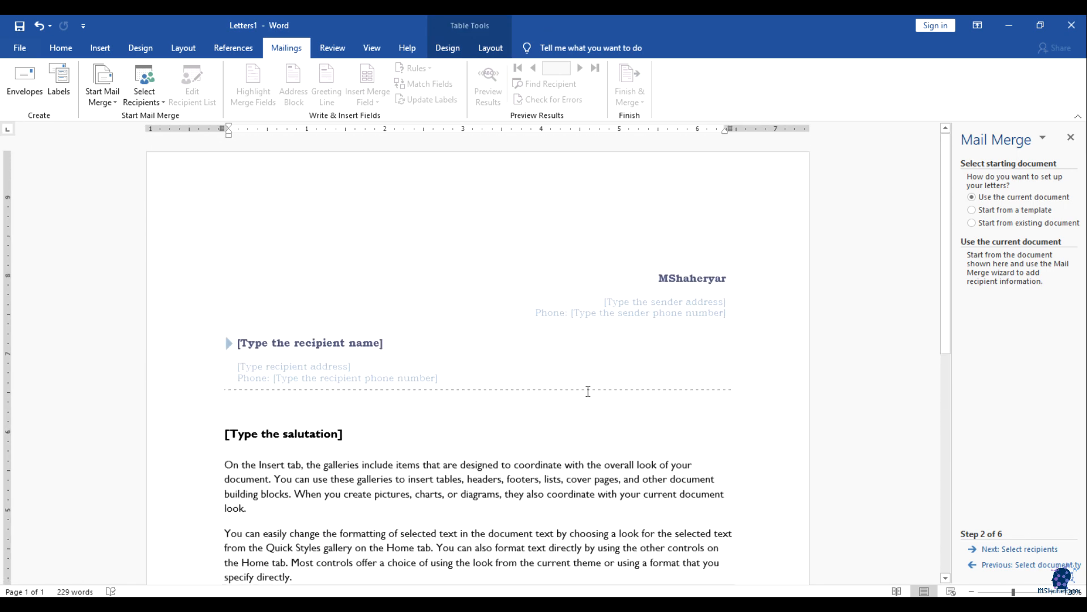
pyautogui.click(666, 304)
pyautogui.click(669, 312)
pyautogui.click(662, 300)
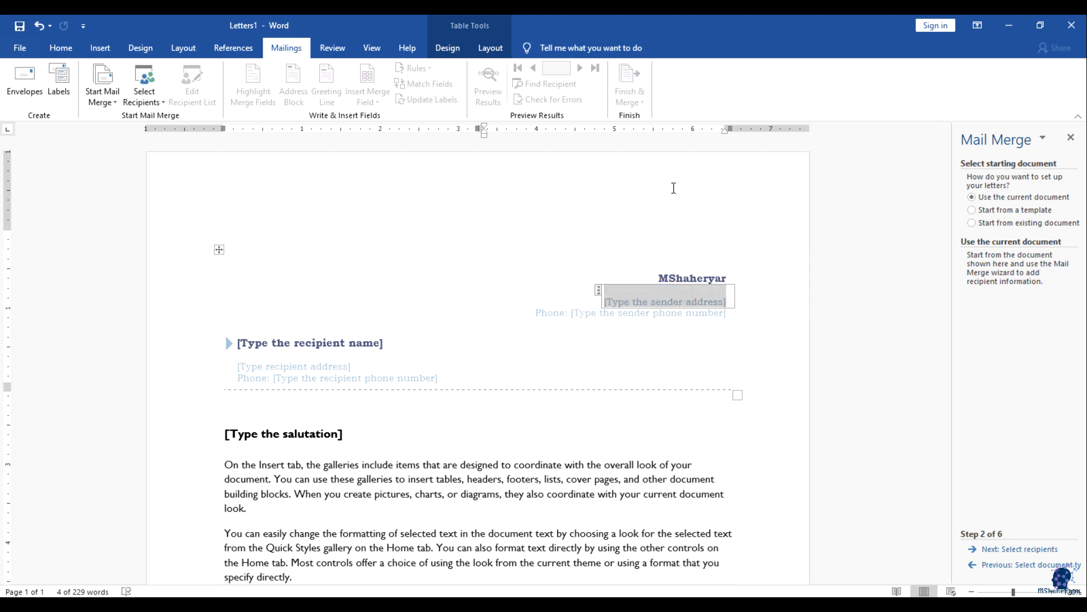
# Step: Use the mail_contacts data source as the recipient list, accepting its three recipients
pyautogui.click(1018, 550)
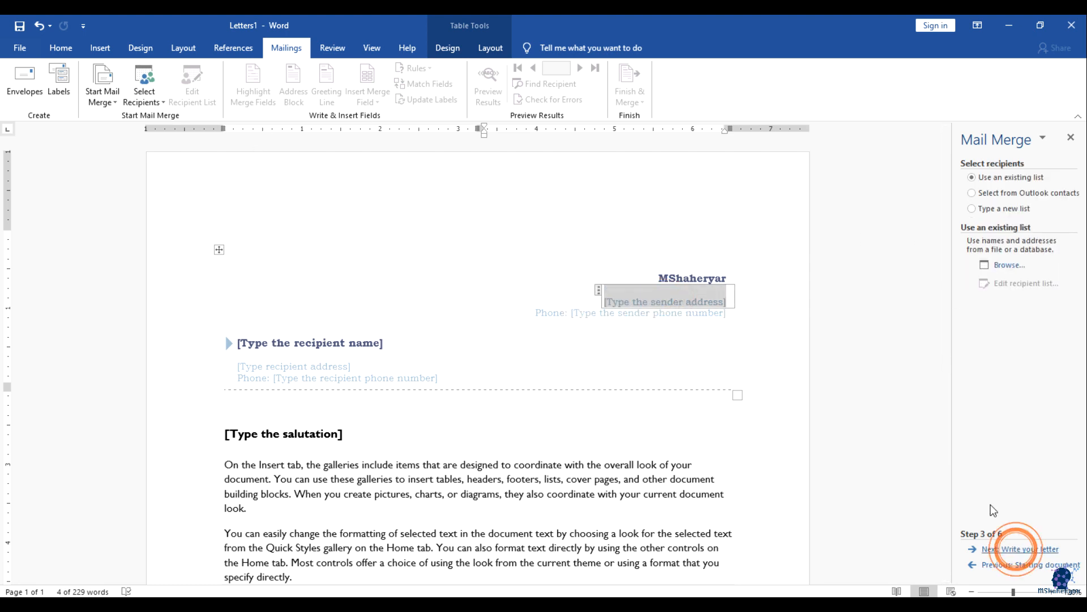
pyautogui.click(1009, 264)
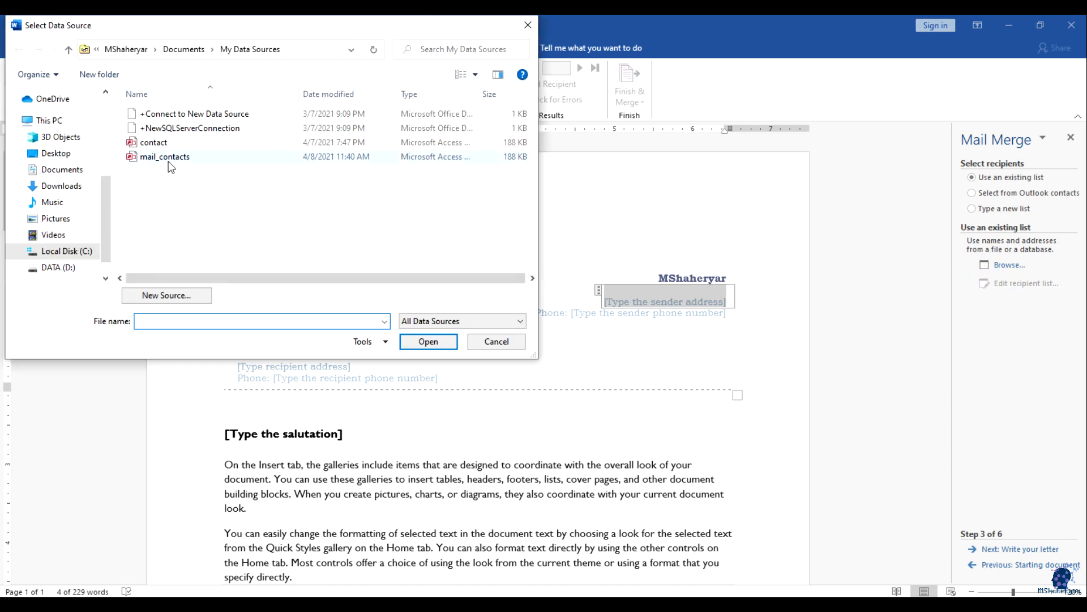
pyautogui.doubleClick(153, 157)
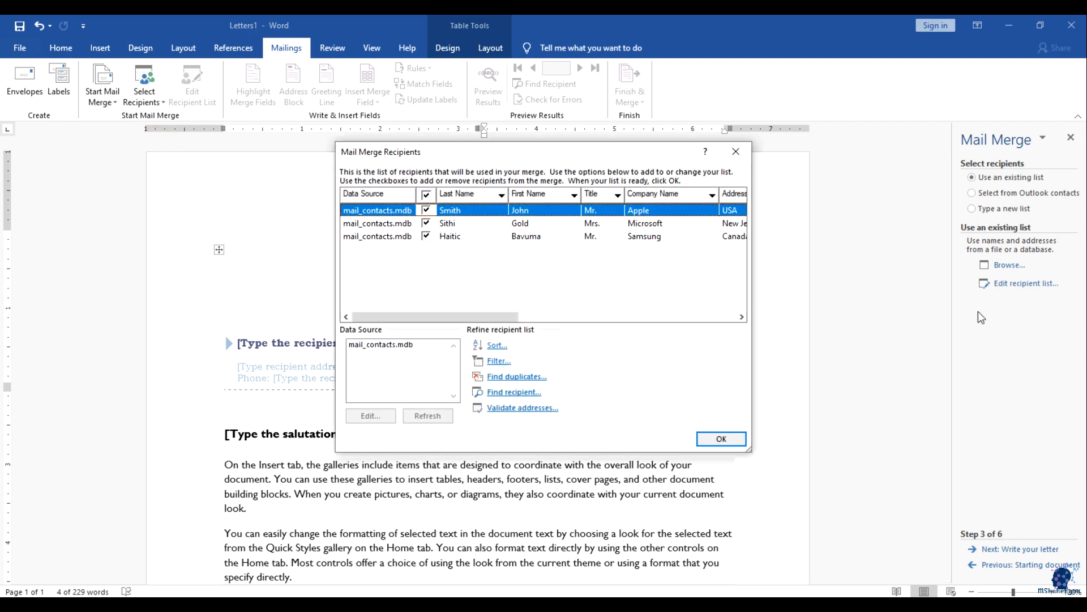
pyautogui.click(721, 438)
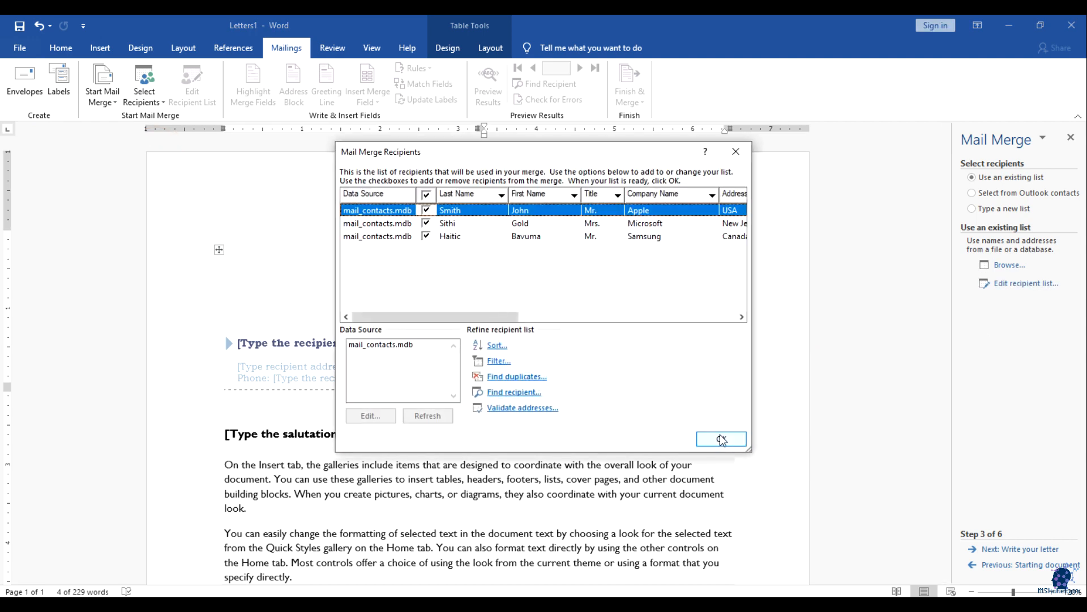
# Step: Insert an address block and replace the sender phone placeholder with the Home_Phone field
pyautogui.click(1030, 549)
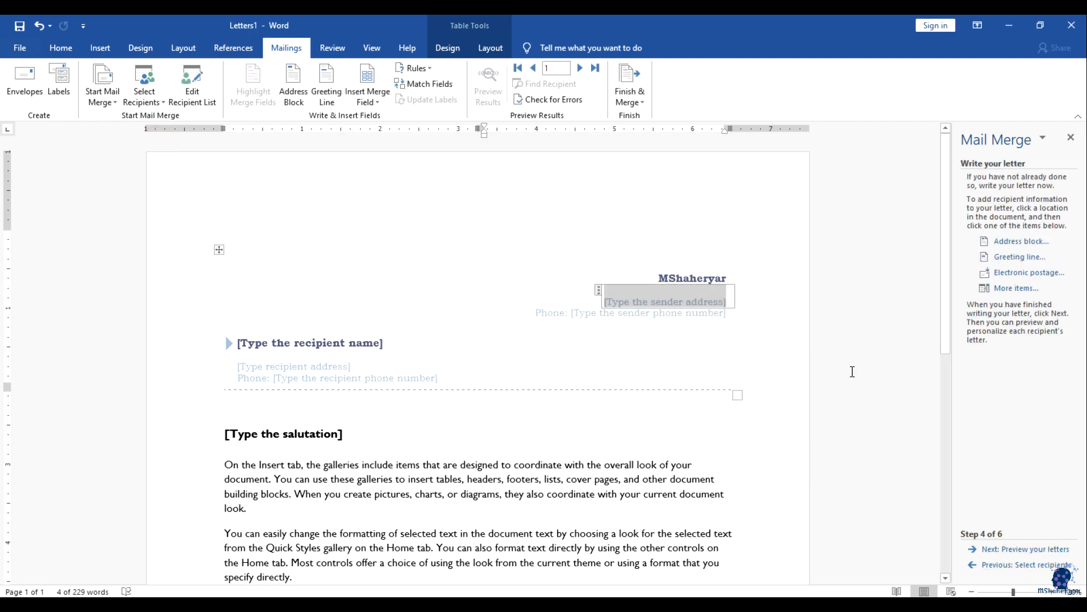
pyautogui.scroll(-1, 688, 407)
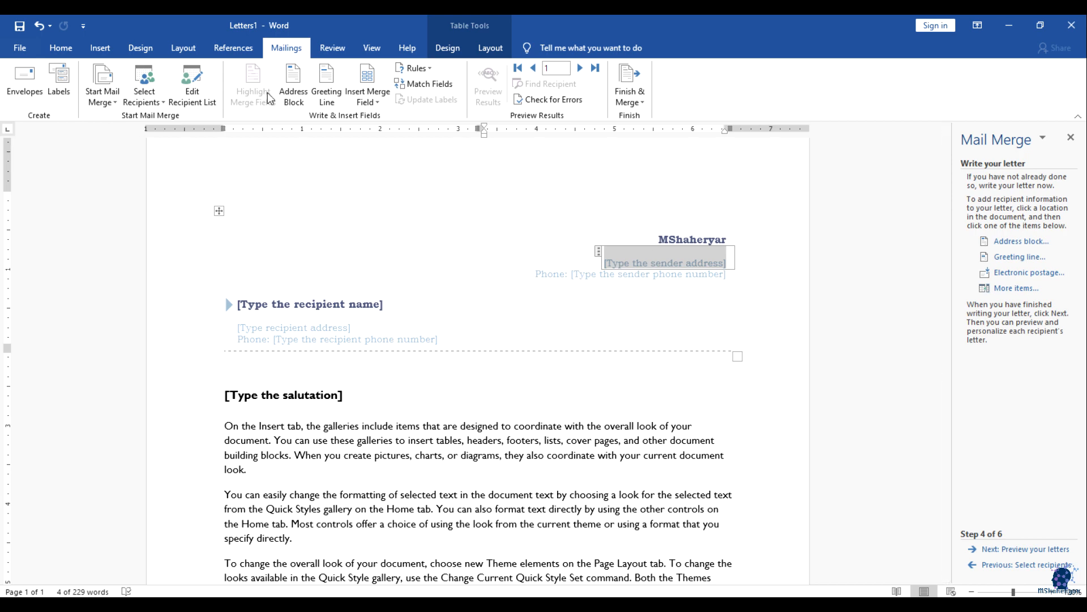
pyautogui.click(294, 87)
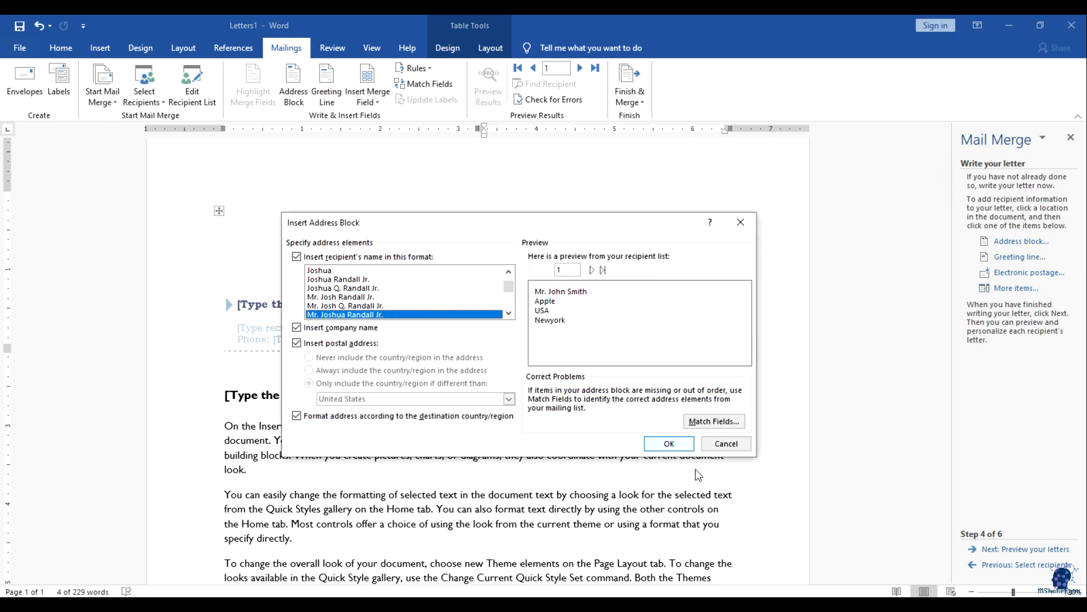
pyautogui.click(677, 443)
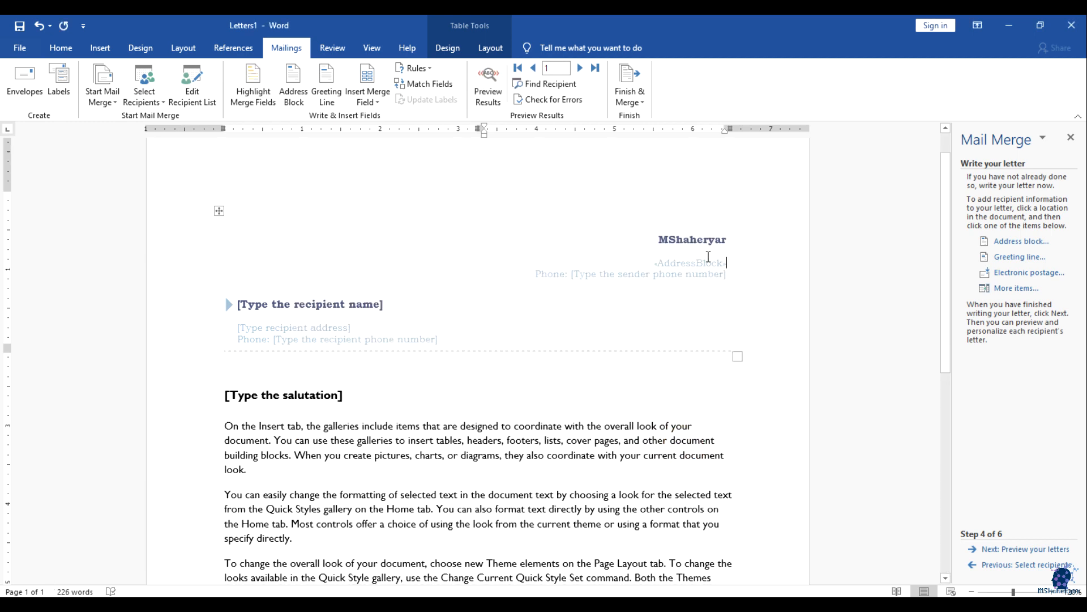
pyautogui.click(664, 281)
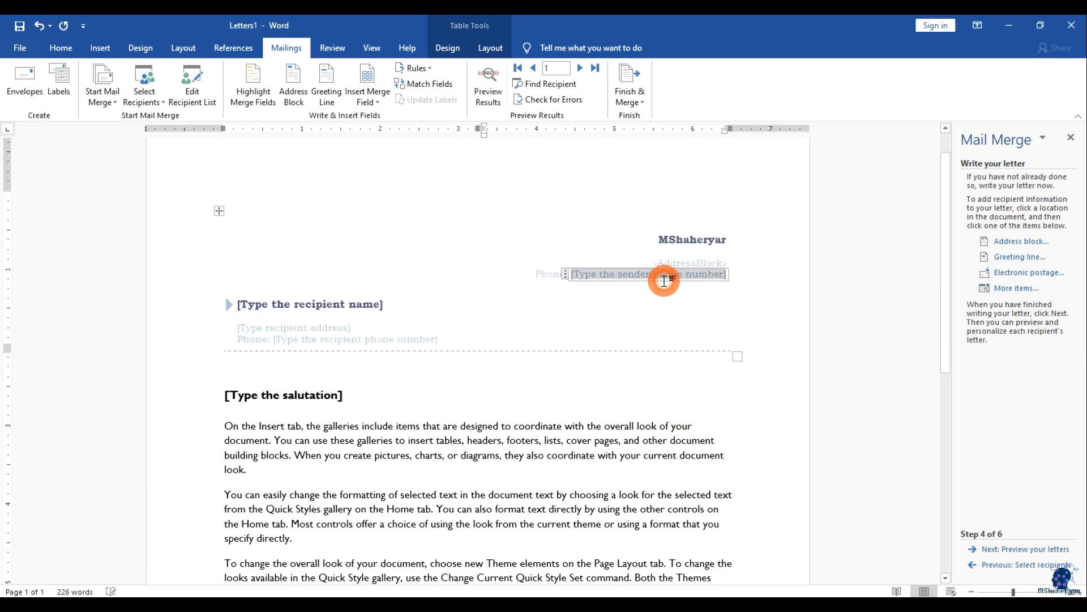
pyautogui.click(379, 104)
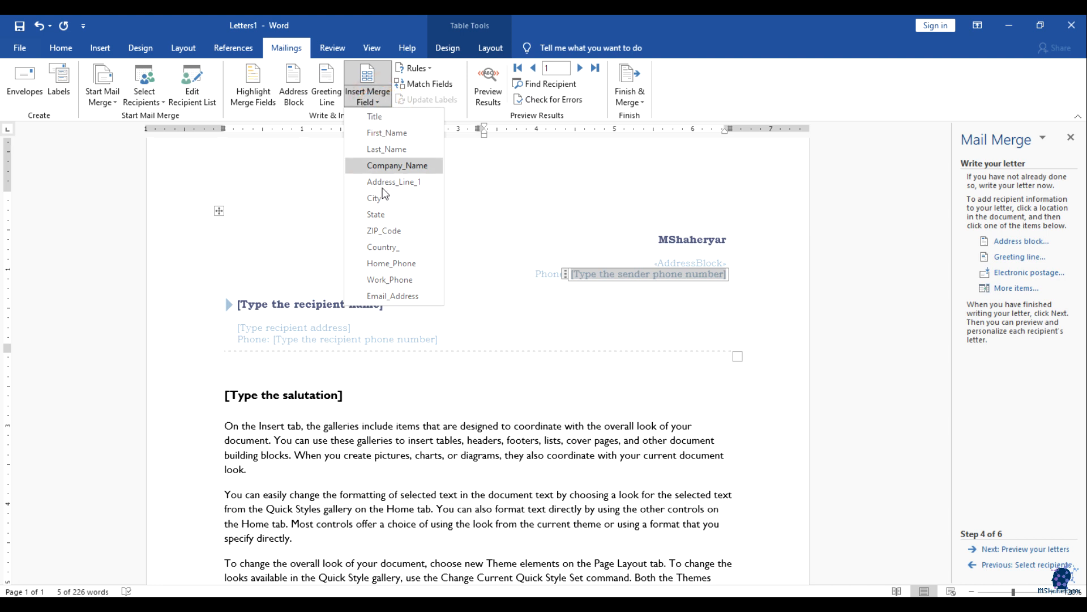
pyautogui.click(391, 264)
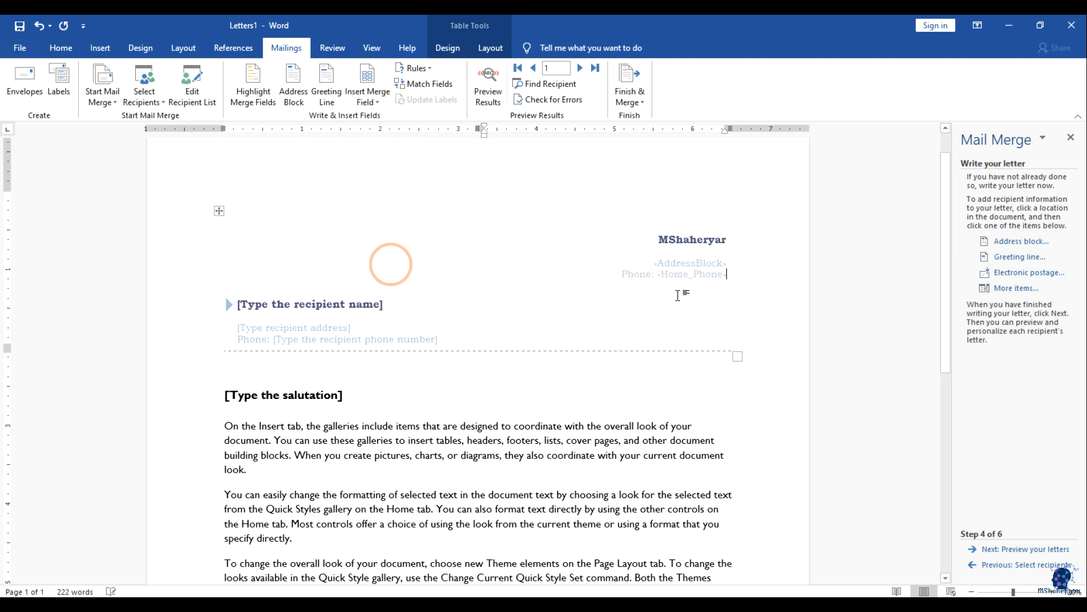
# Step: Fill the recipient name with First_Name Last_Name and the recipient address with Address_Line_1
pyautogui.click(358, 310)
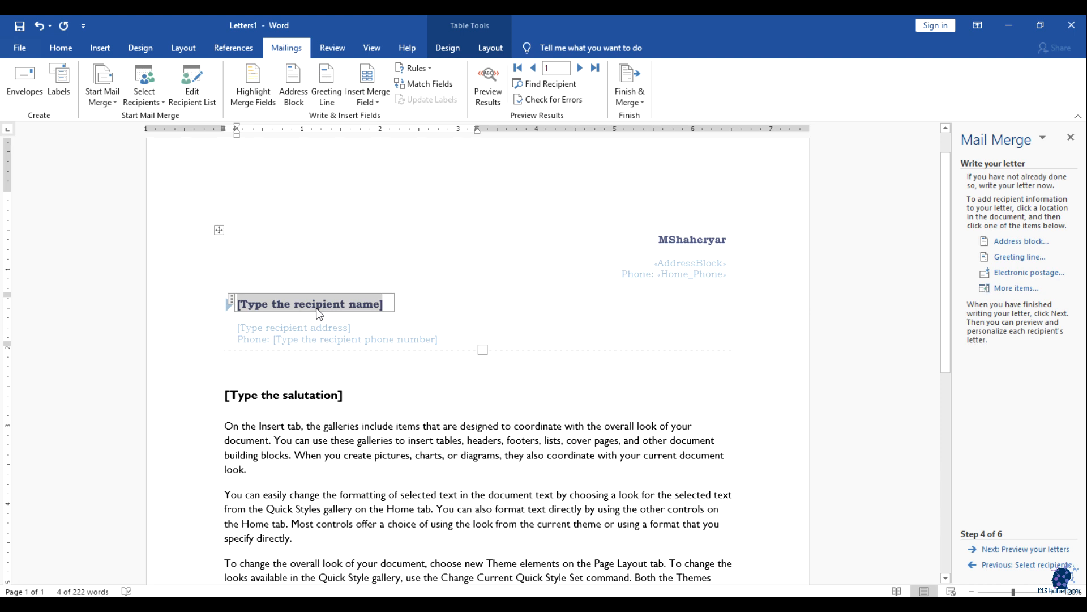
pyautogui.click(365, 101)
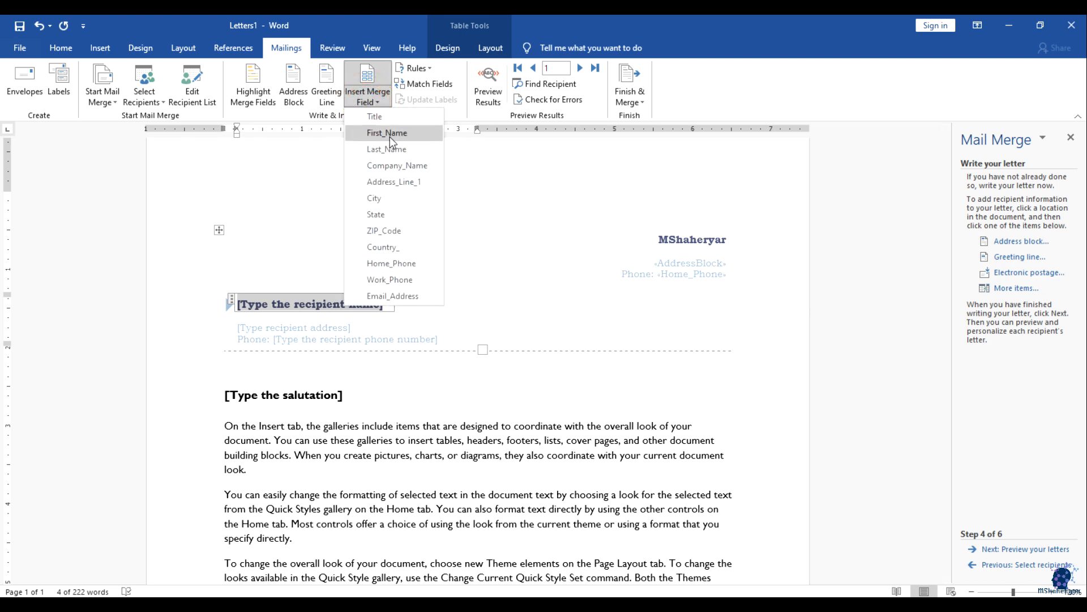
pyautogui.click(389, 137)
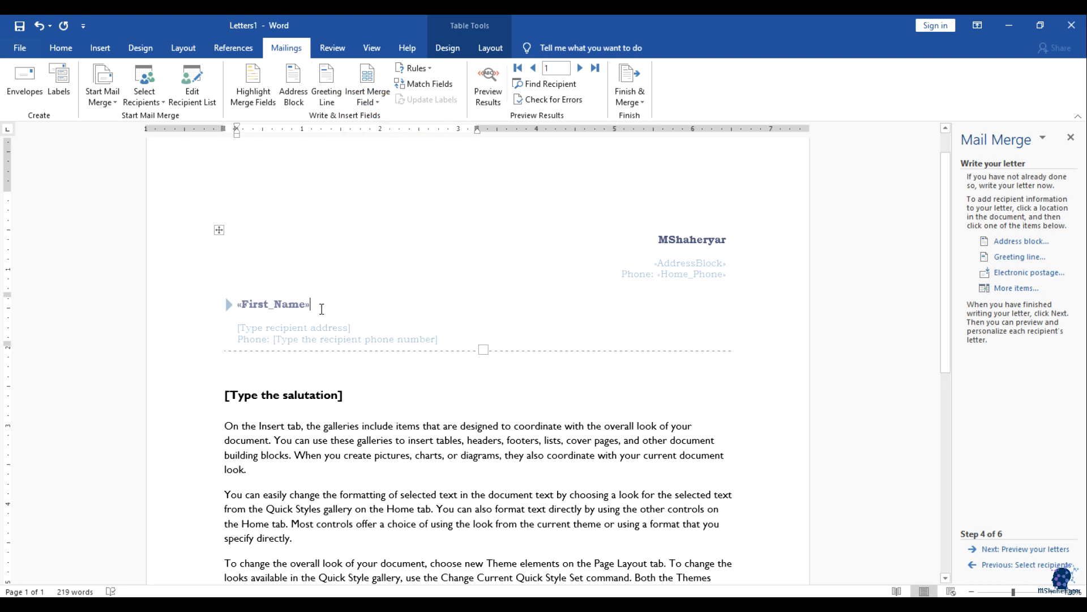
pyautogui.click(367, 100)
pyautogui.click(394, 150)
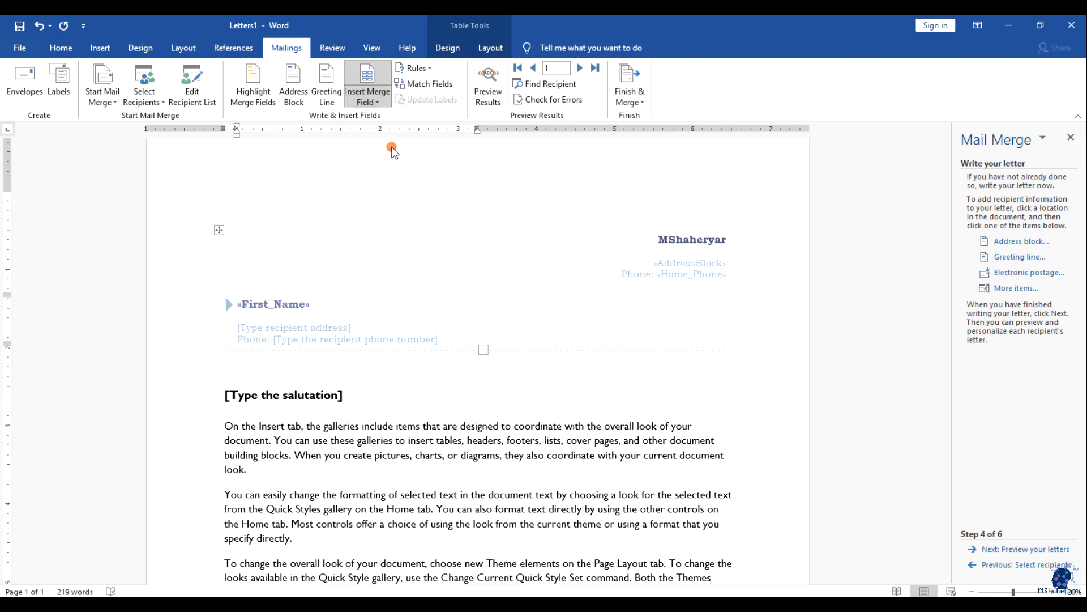
pyautogui.click(306, 327)
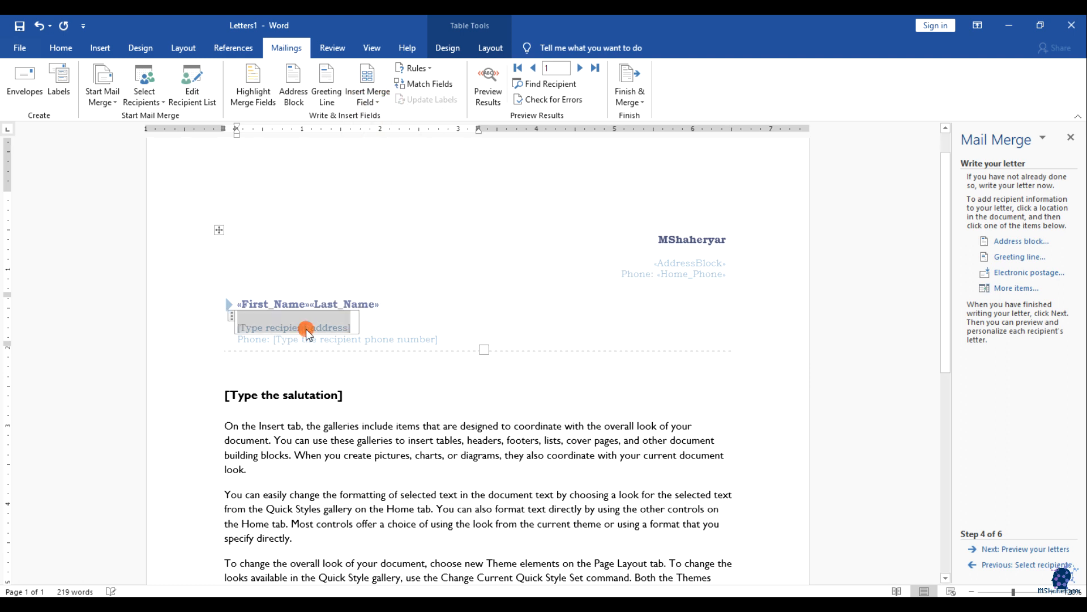
pyautogui.click(367, 99)
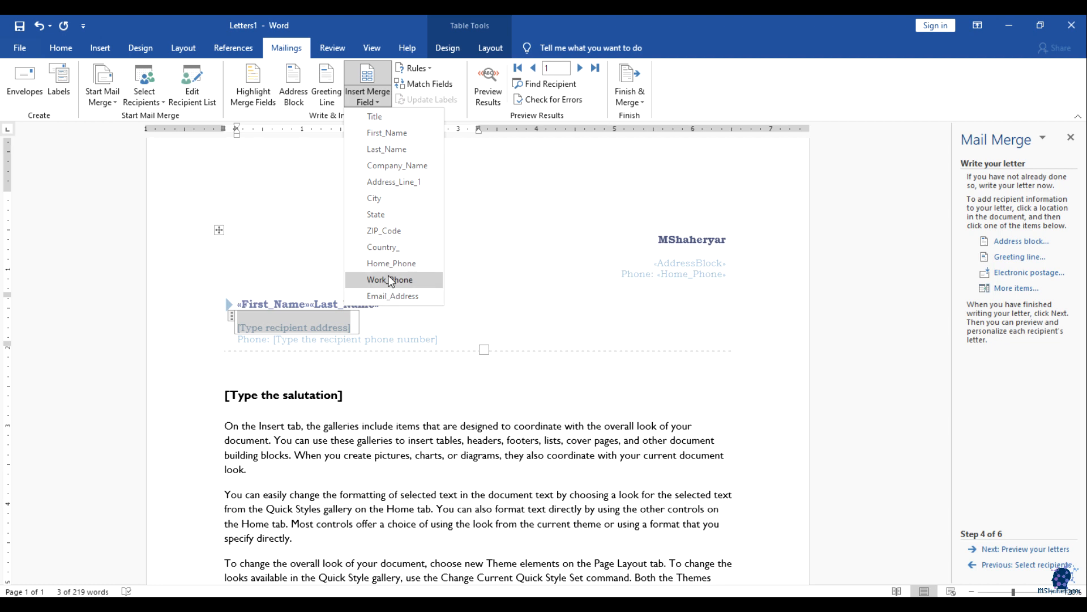
pyautogui.click(394, 181)
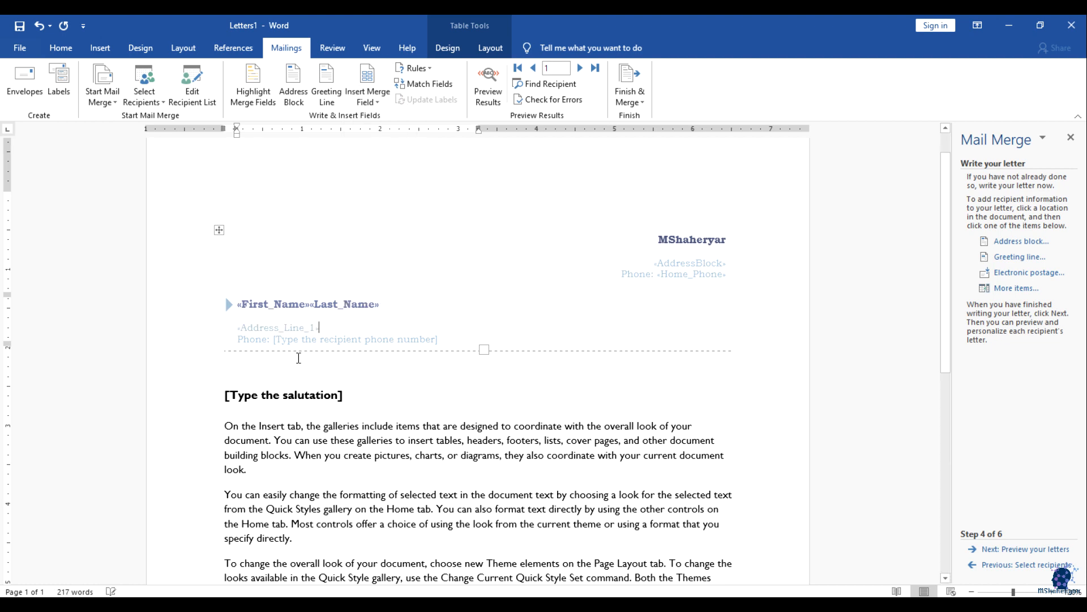
# Step: Delete the recipient phone placeholder line and select the salutation placeholder
pyautogui.click(309, 340)
pyautogui.click(260, 339)
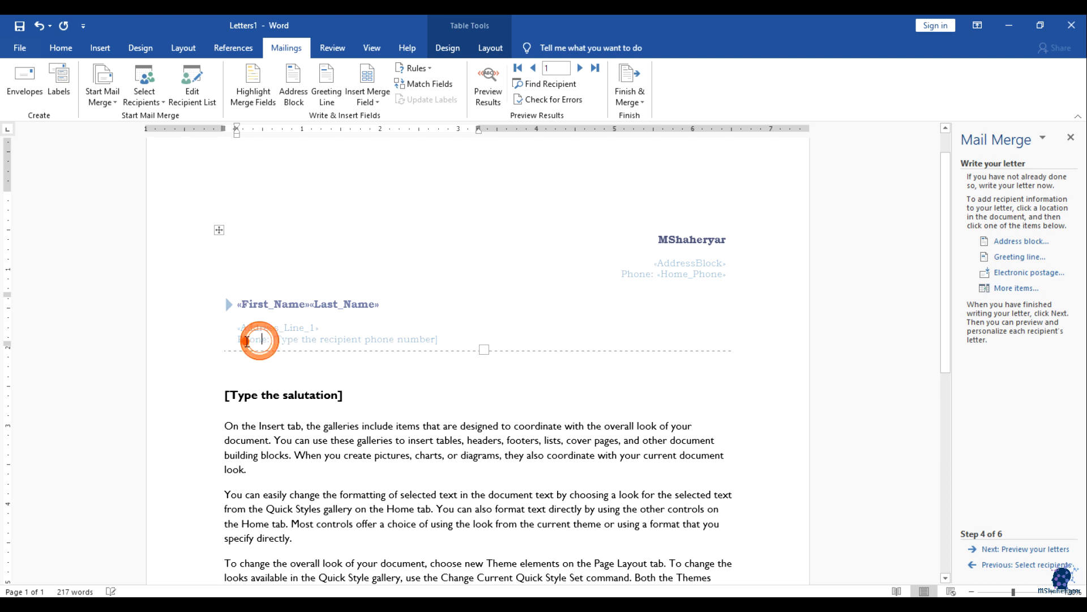
pyautogui.click(255, 340)
pyautogui.click(365, 346)
pyautogui.moveTo(451, 337); pyautogui.dragTo(246, 335)
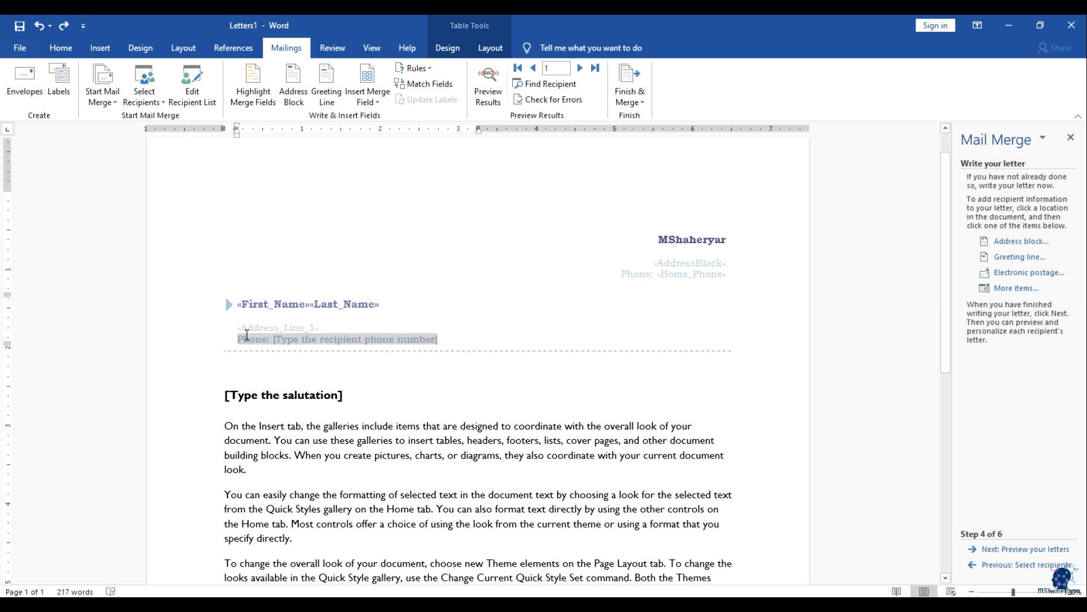
pyautogui.press('Delete')
pyautogui.scroll(-2, 481, 384)
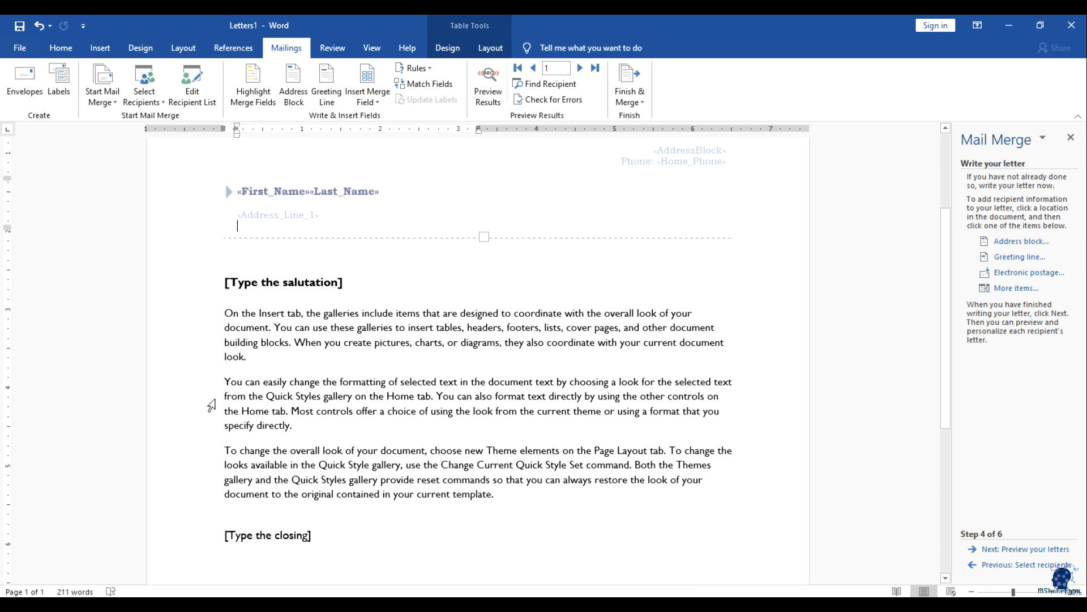
pyautogui.click(294, 280)
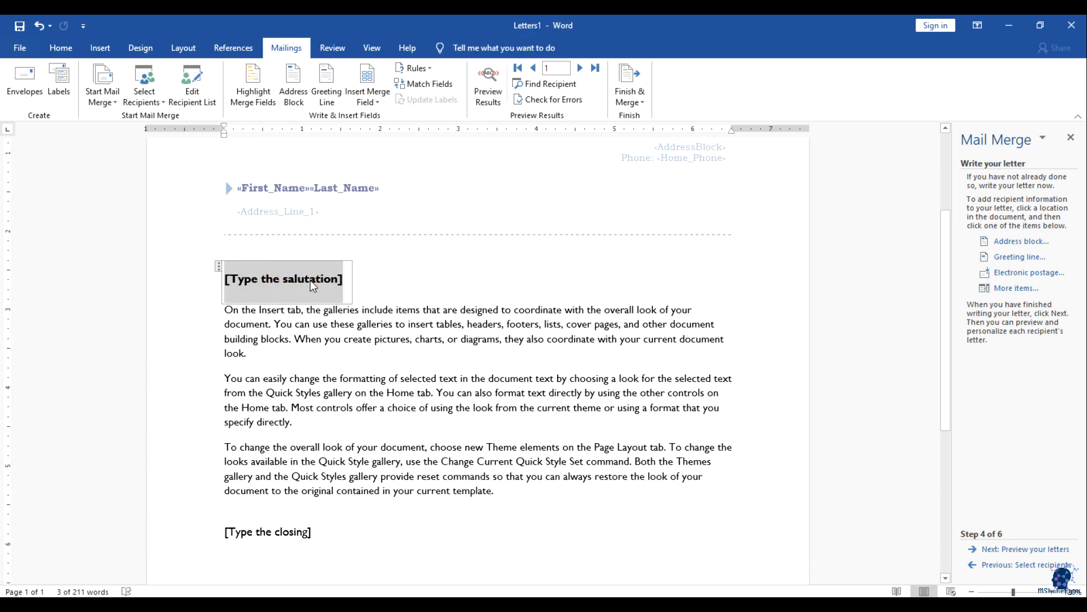
# Step: Insert a Greeting Line field using 'Dear' with the recipient's title and surname
pyautogui.click(326, 85)
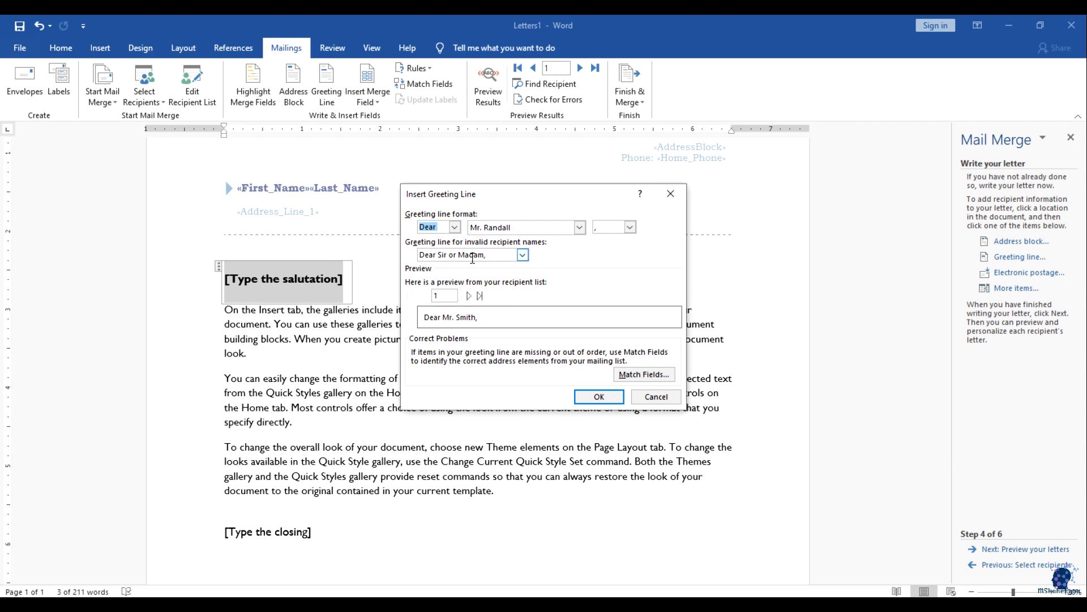
pyautogui.click(454, 226)
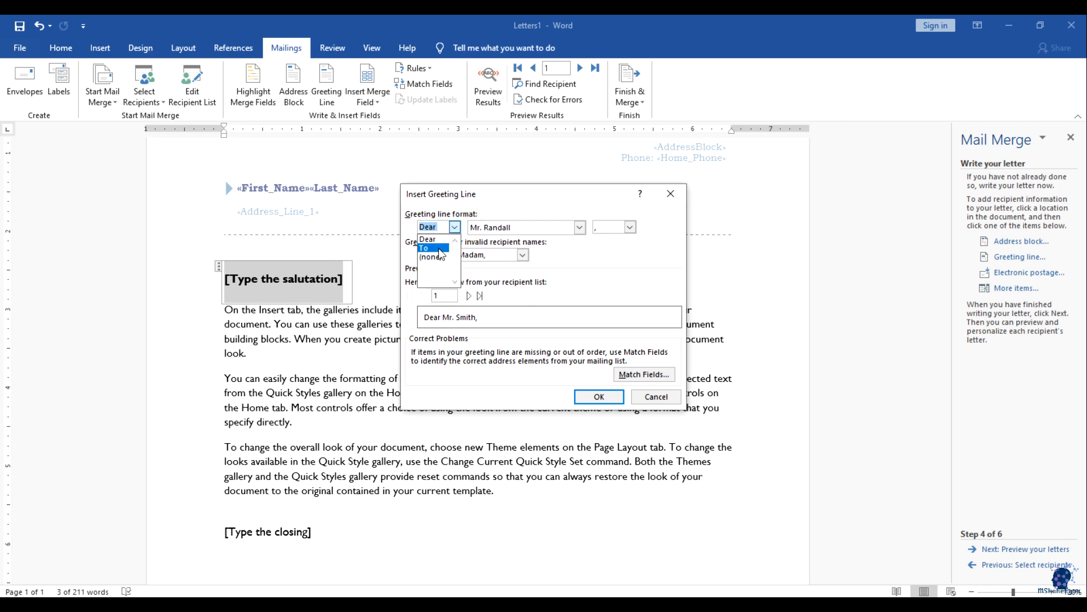
pyautogui.click(455, 226)
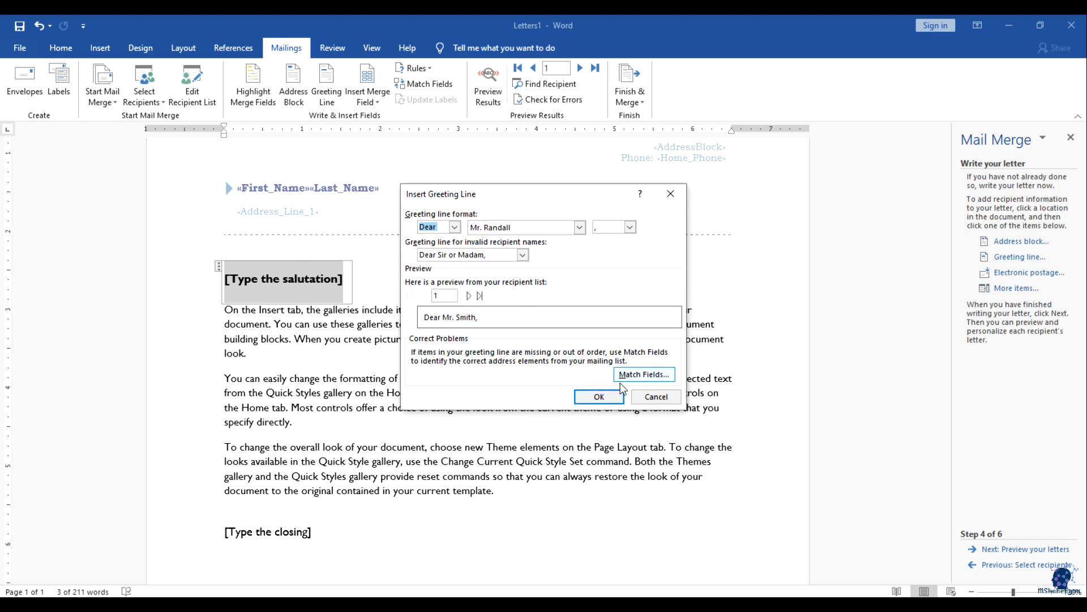
pyautogui.click(600, 397)
# Step: Select the closing placeholder, then dismiss the reopened Greeting Line dialog without inserting anything
pyautogui.scroll(-2, 430, 442)
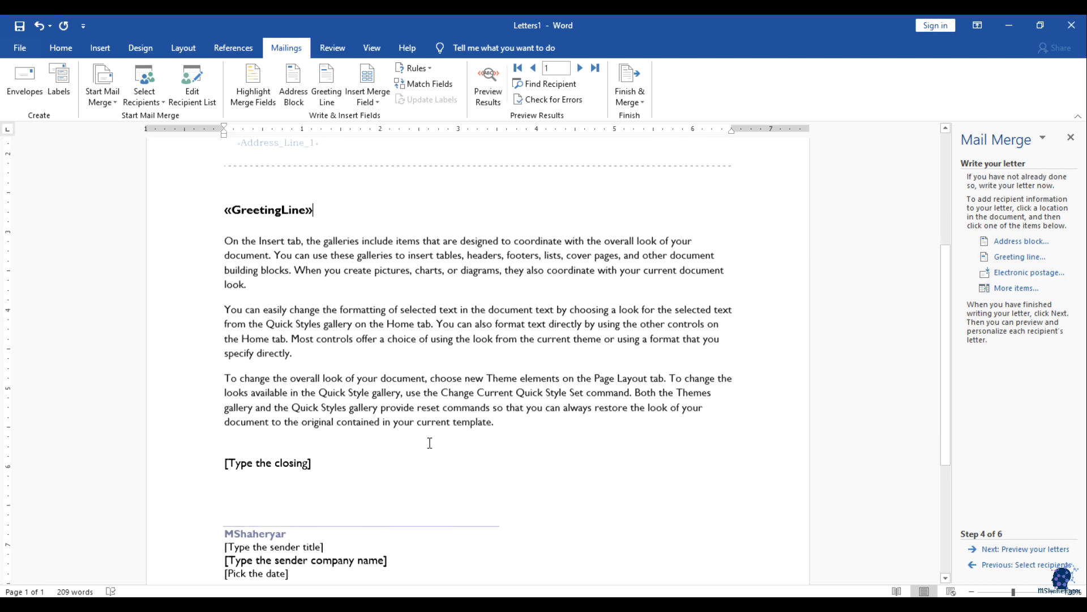
pyautogui.scroll(-1, 374, 393)
pyautogui.click(293, 422)
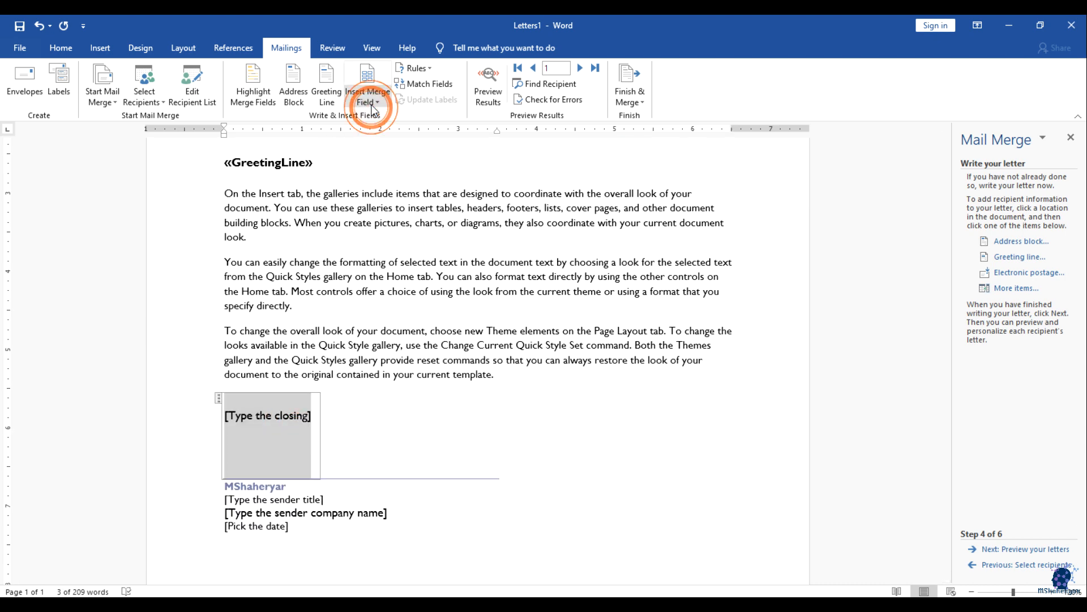
pyautogui.click(330, 100)
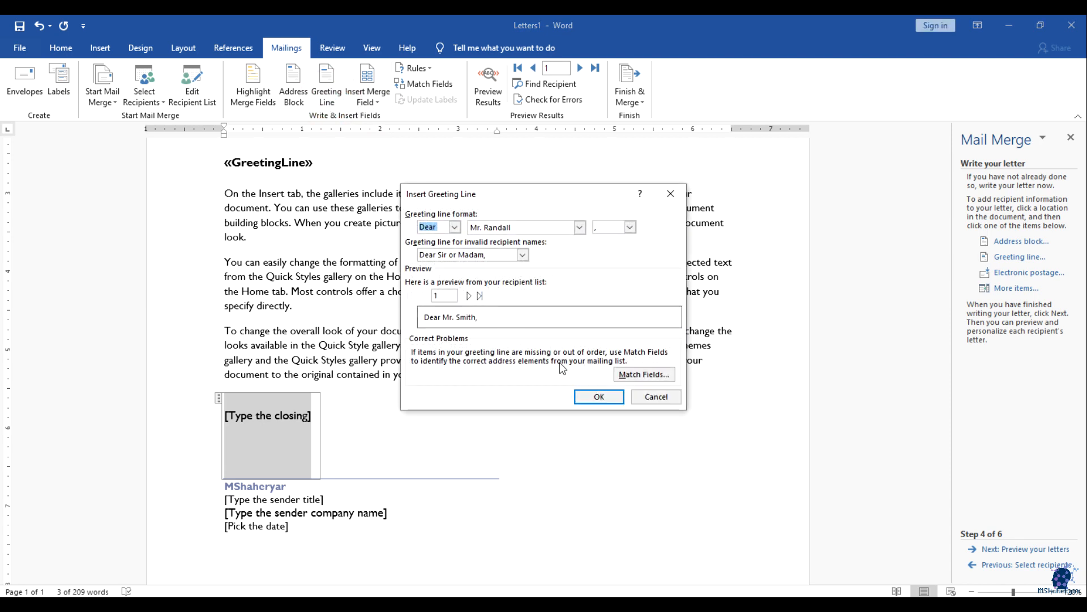
pyautogui.click(656, 396)
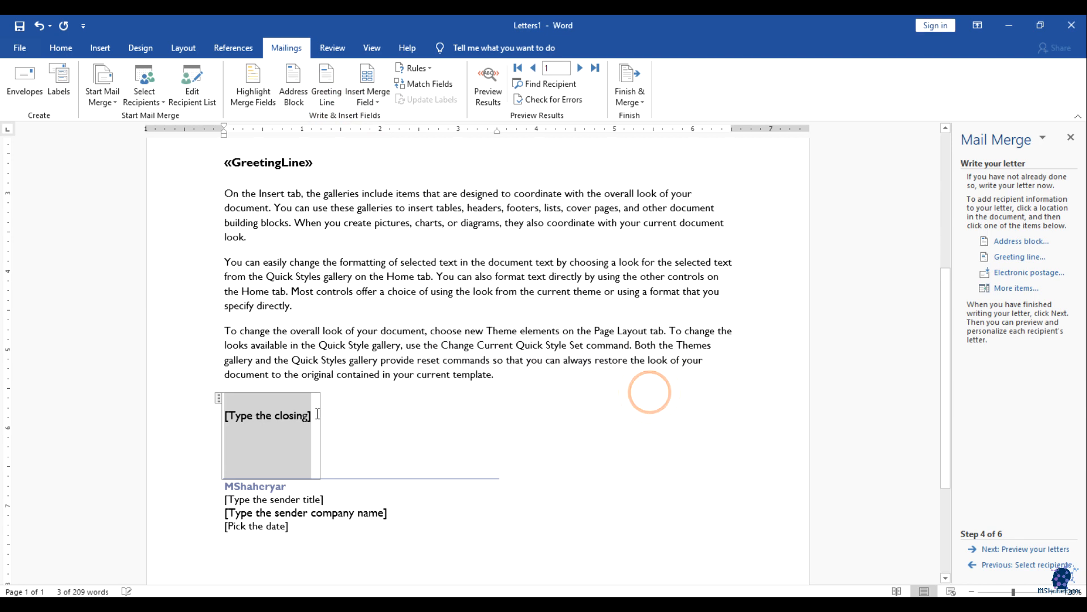
pyautogui.click(357, 430)
pyautogui.scroll(-3, 244, 407)
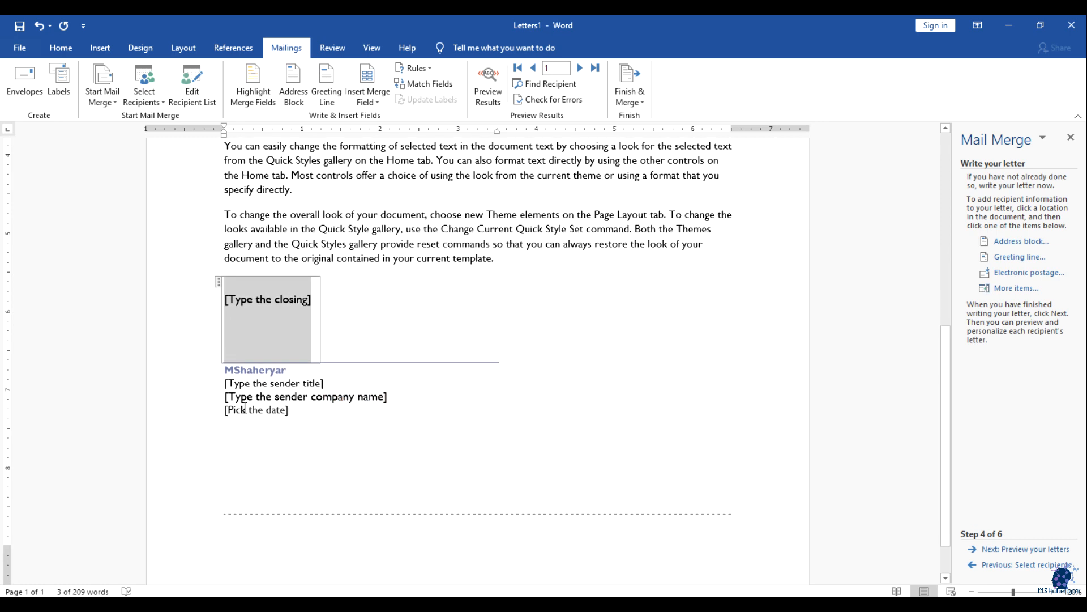
pyautogui.scroll(5, 566, 491)
# Step: Preview the merged letters and check the filled-in address, phone and country fields
pyautogui.click(1016, 548)
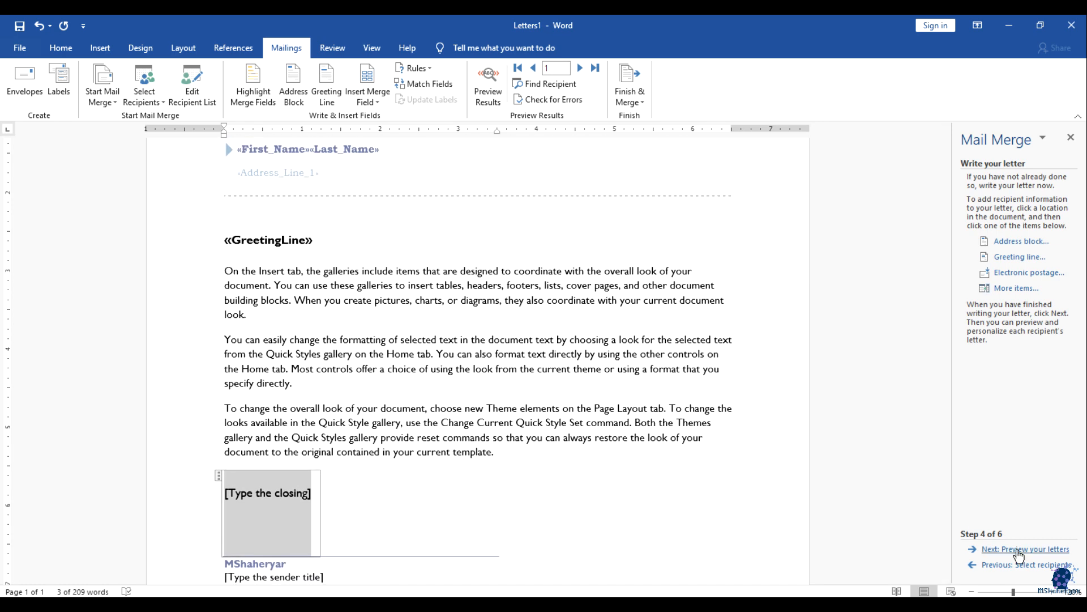
pyautogui.scroll(3, 789, 459)
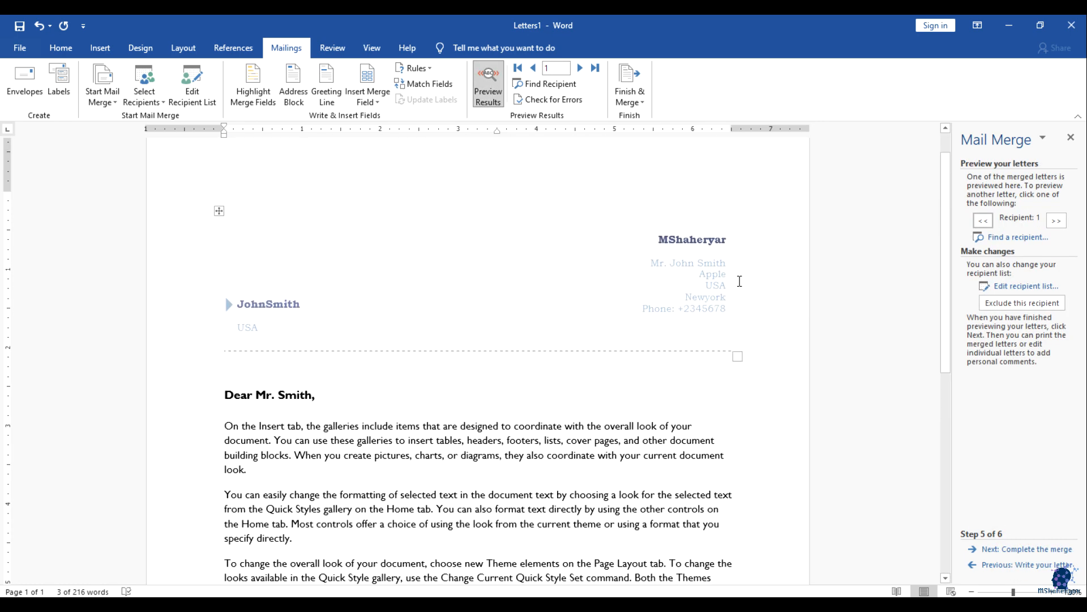
pyautogui.moveTo(652, 264); pyautogui.dragTo(739, 306)
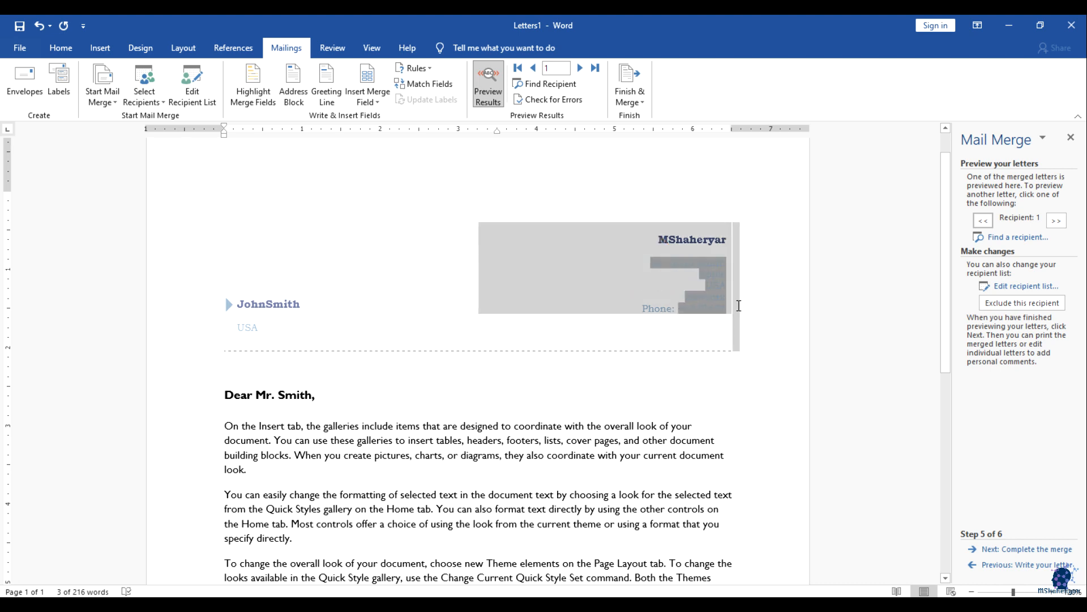
pyautogui.click(692, 338)
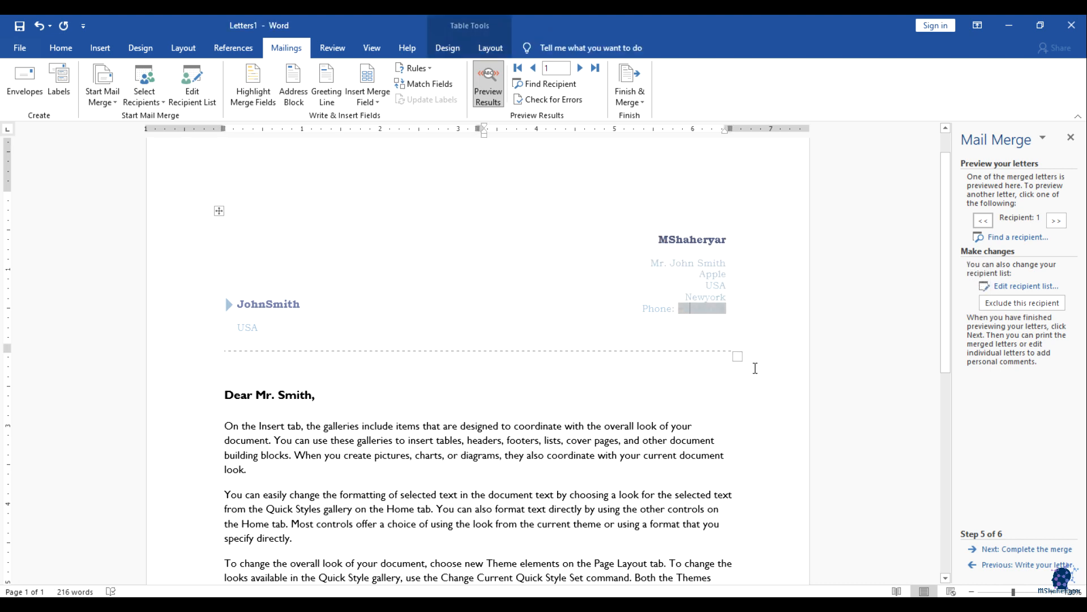
pyautogui.scroll(-1, 754, 368)
pyautogui.click(679, 265)
pyautogui.click(281, 276)
pyautogui.click(695, 290)
pyautogui.click(703, 247)
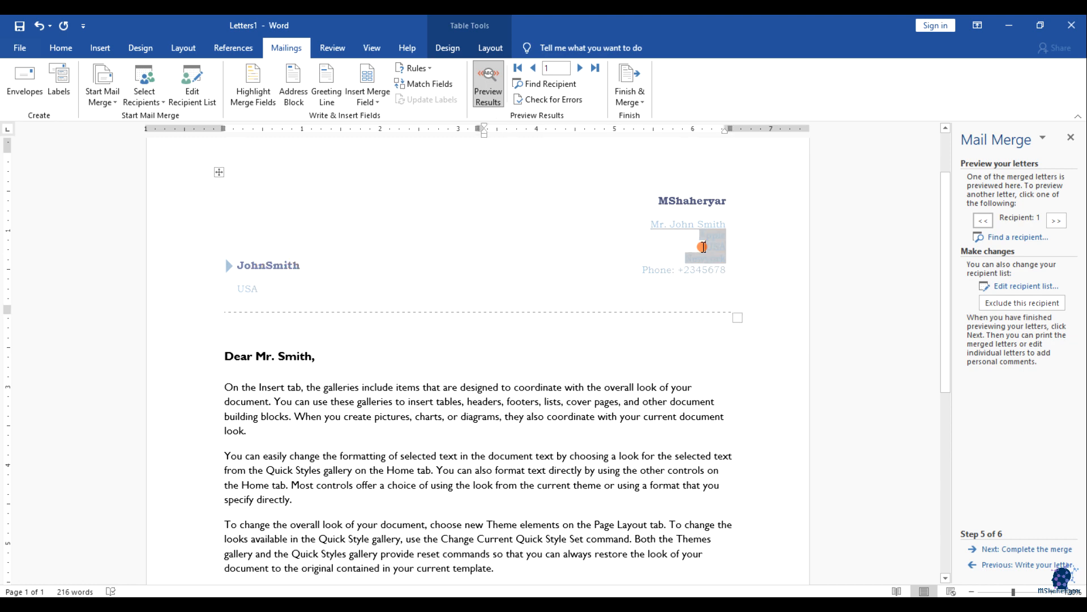
pyautogui.scroll(-6, 514, 390)
pyautogui.scroll(2, 396, 409)
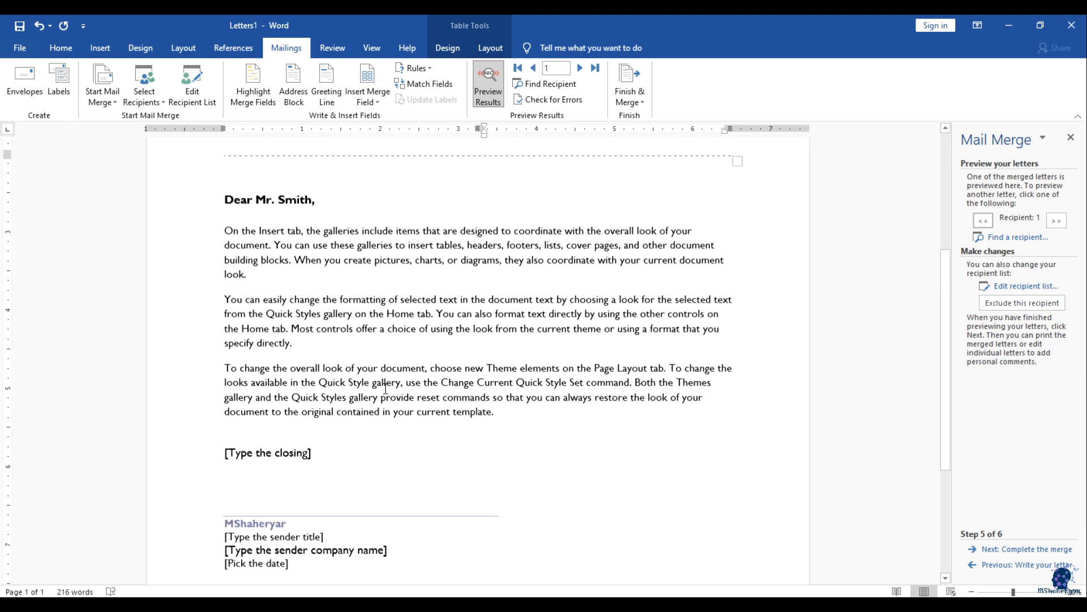
pyautogui.scroll(-4, 658, 417)
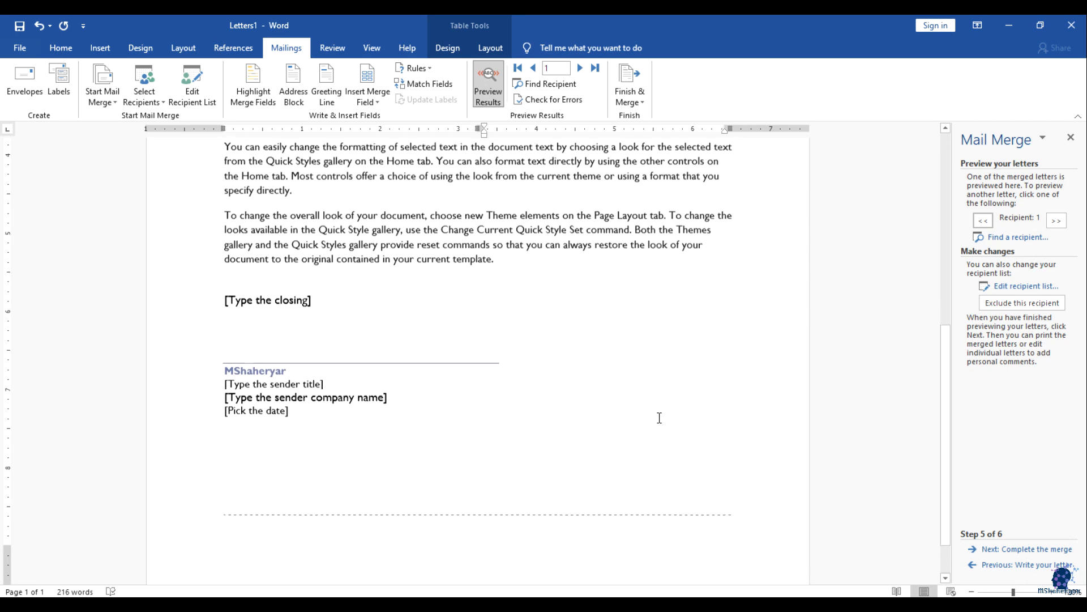
pyautogui.scroll(3, 658, 417)
# Step: Step the preview forward two records to recipient 3
pyautogui.click(580, 68)
pyautogui.click(580, 68)
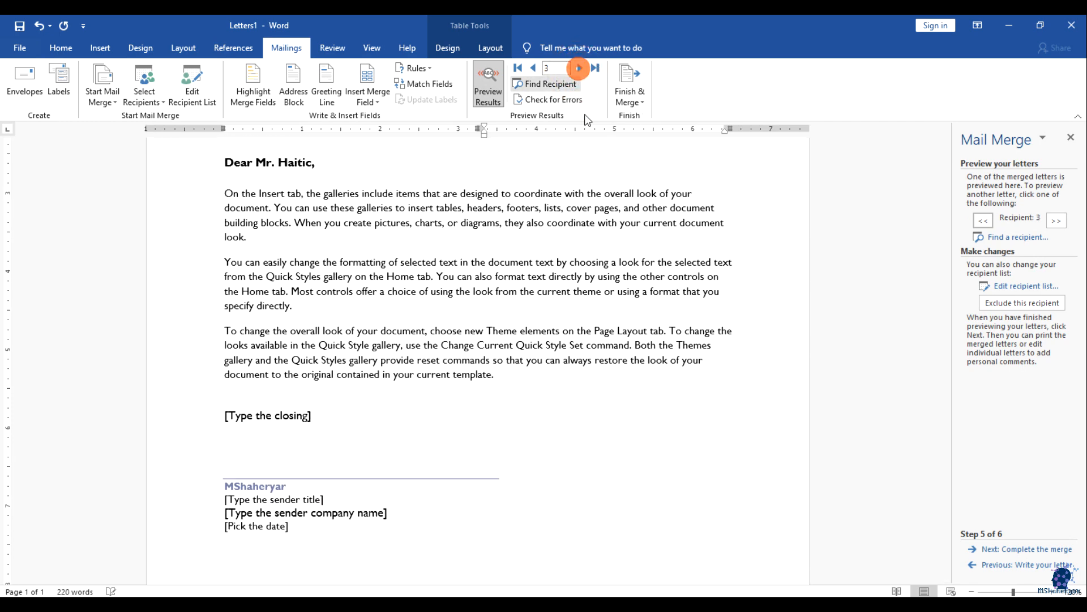
pyautogui.scroll(3, 656, 299)
pyautogui.scroll(3, 655, 298)
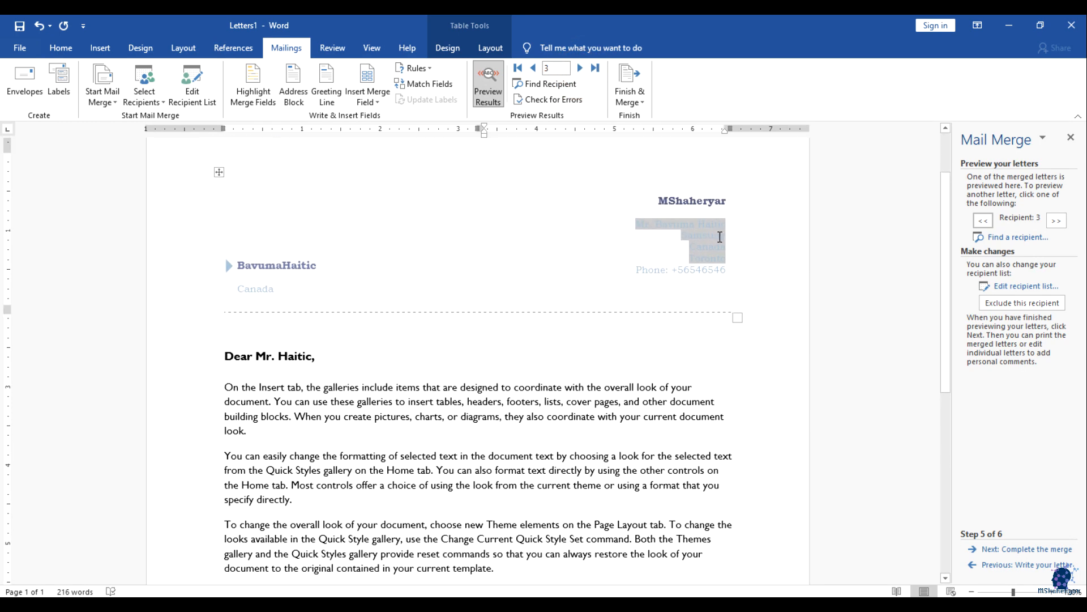
pyautogui.click(378, 101)
pyautogui.click(379, 101)
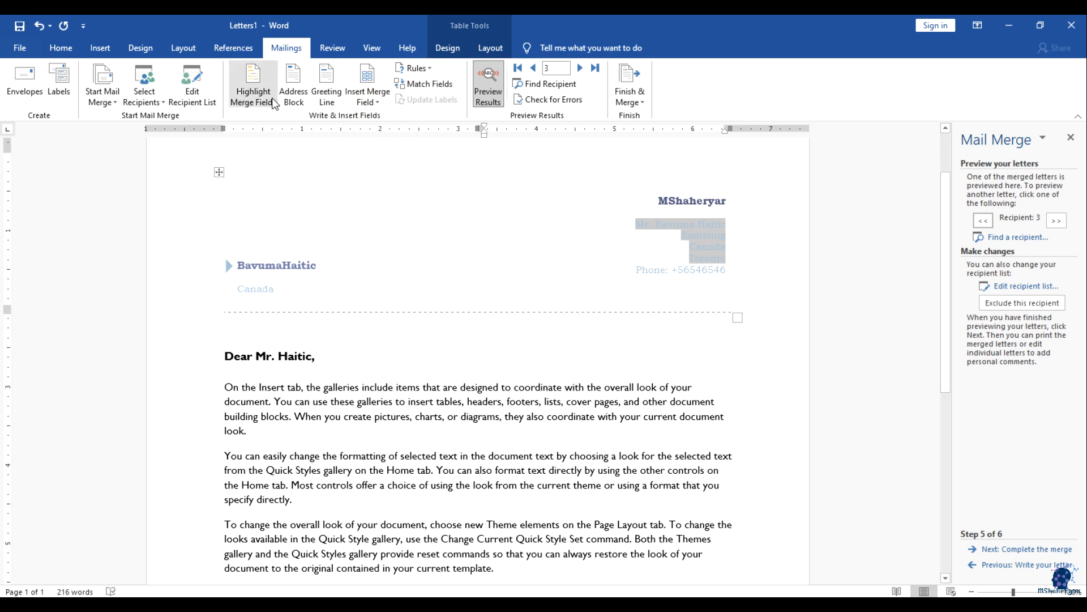
pyautogui.click(273, 104)
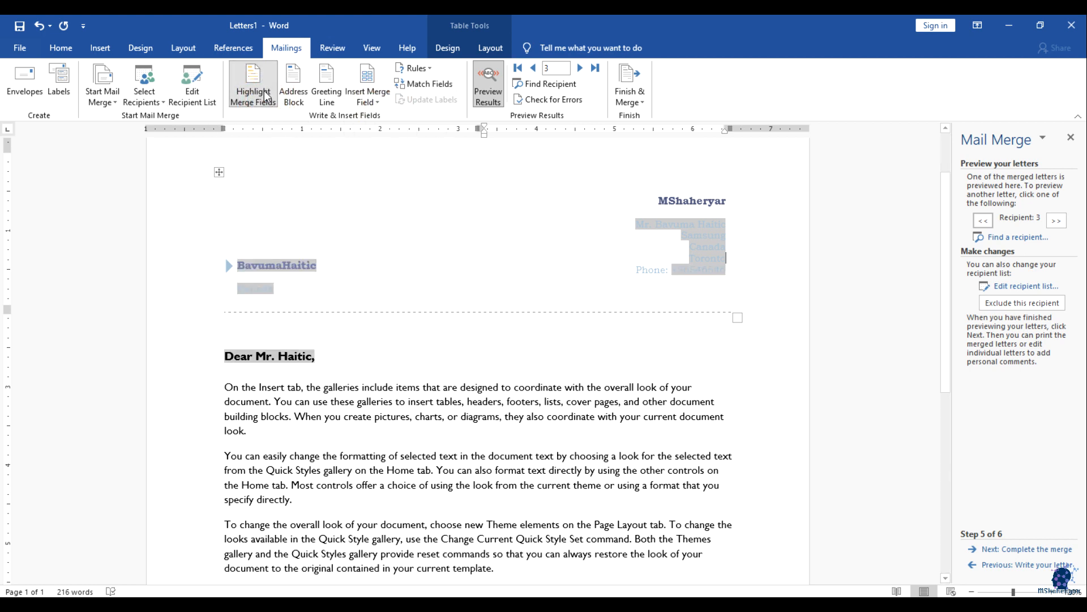
pyautogui.click(266, 96)
pyautogui.click(256, 84)
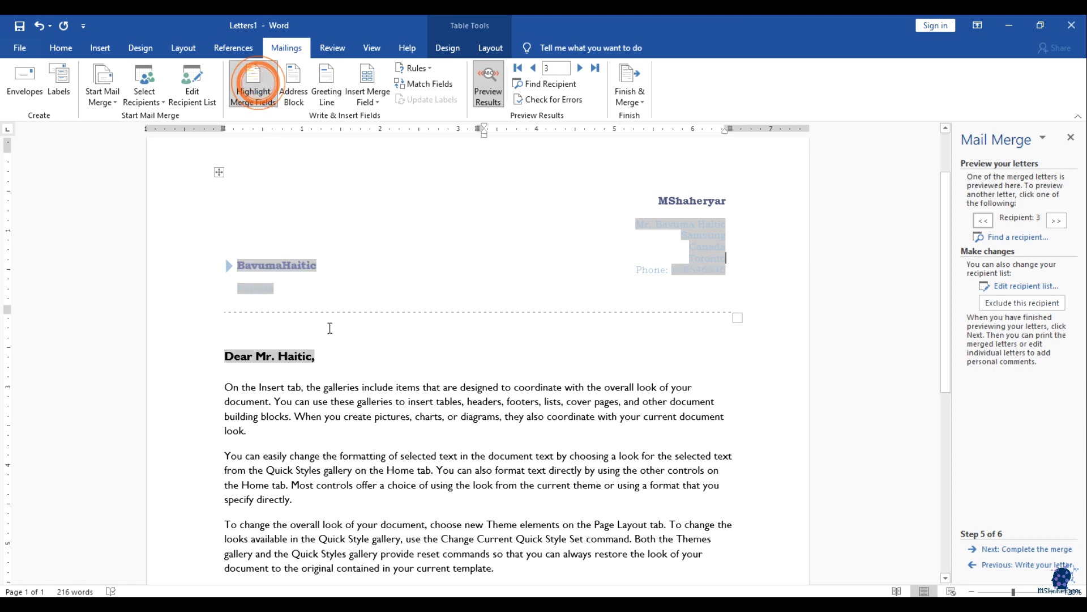
pyautogui.scroll(-8, 623, 351)
pyautogui.scroll(8, 548, 389)
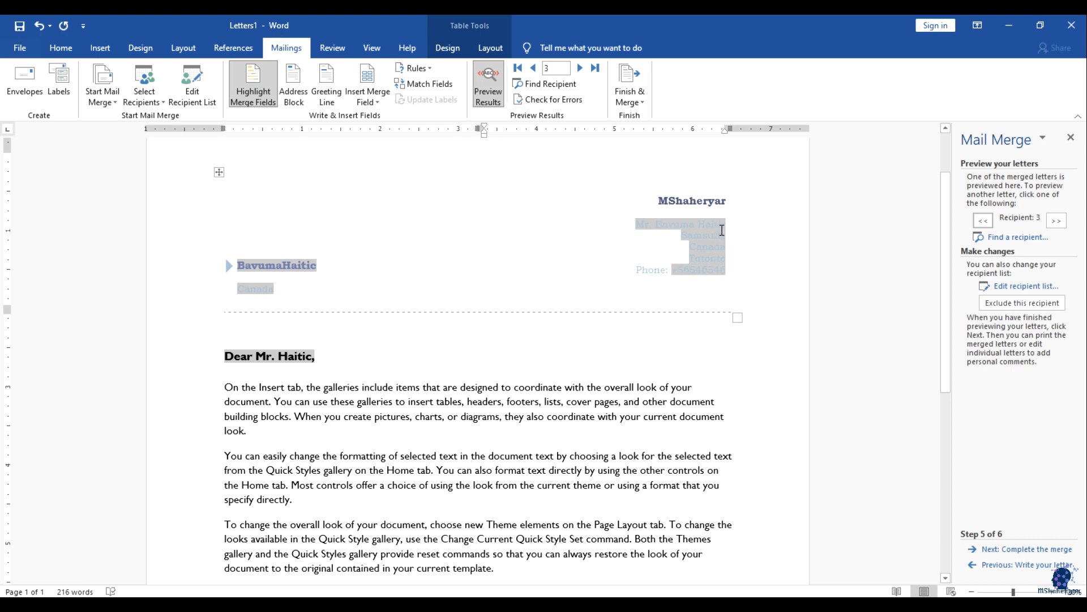
pyautogui.scroll(2, 590, 317)
pyautogui.scroll(-2, 631, 370)
pyautogui.scroll(-1, 619, 380)
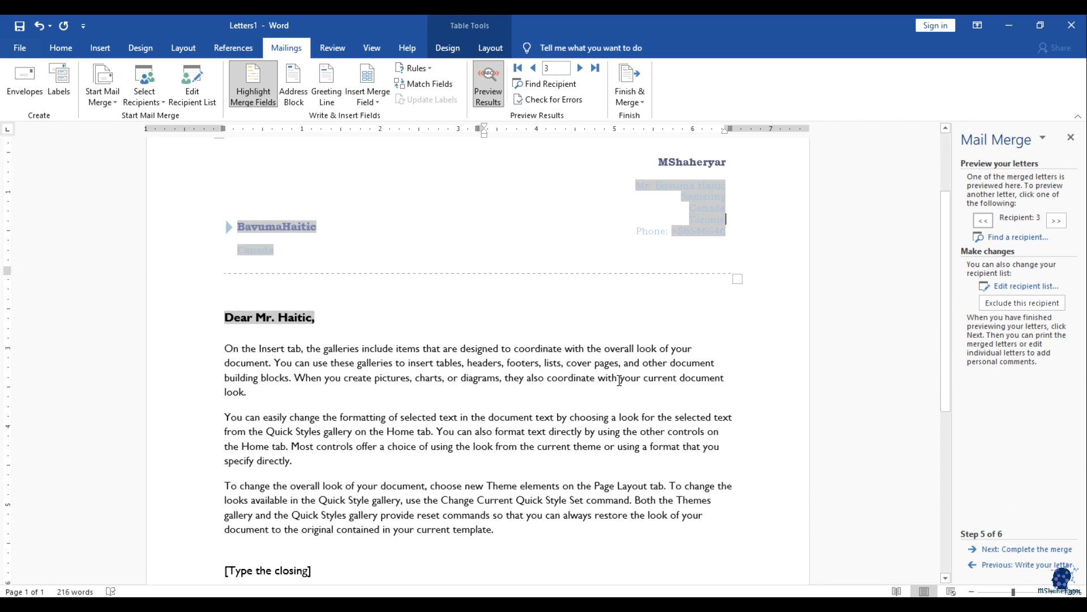
pyautogui.scroll(-3, 619, 380)
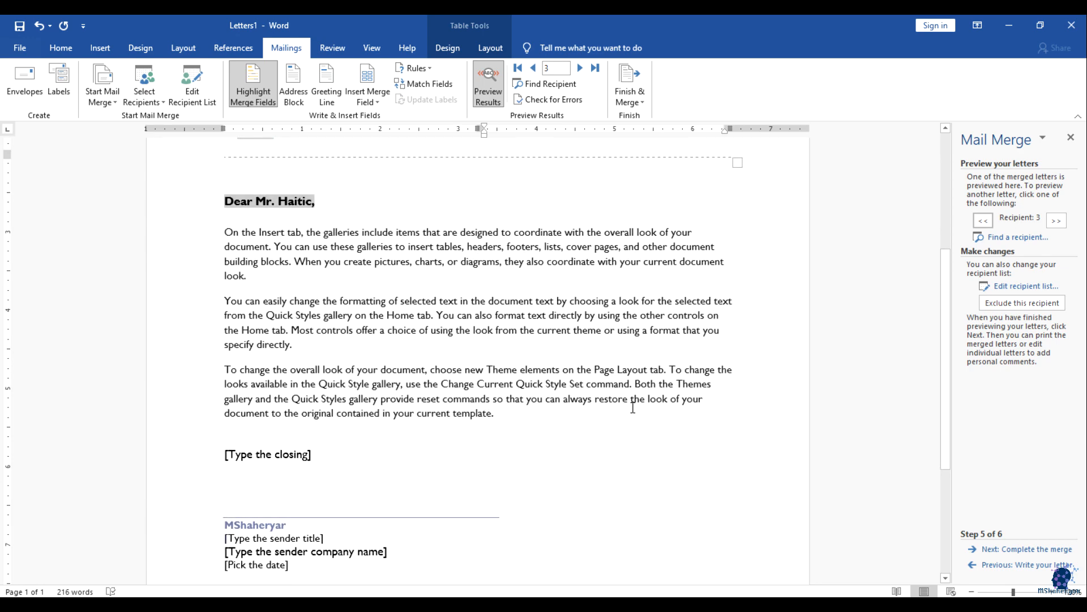
pyautogui.scroll(1, 633, 406)
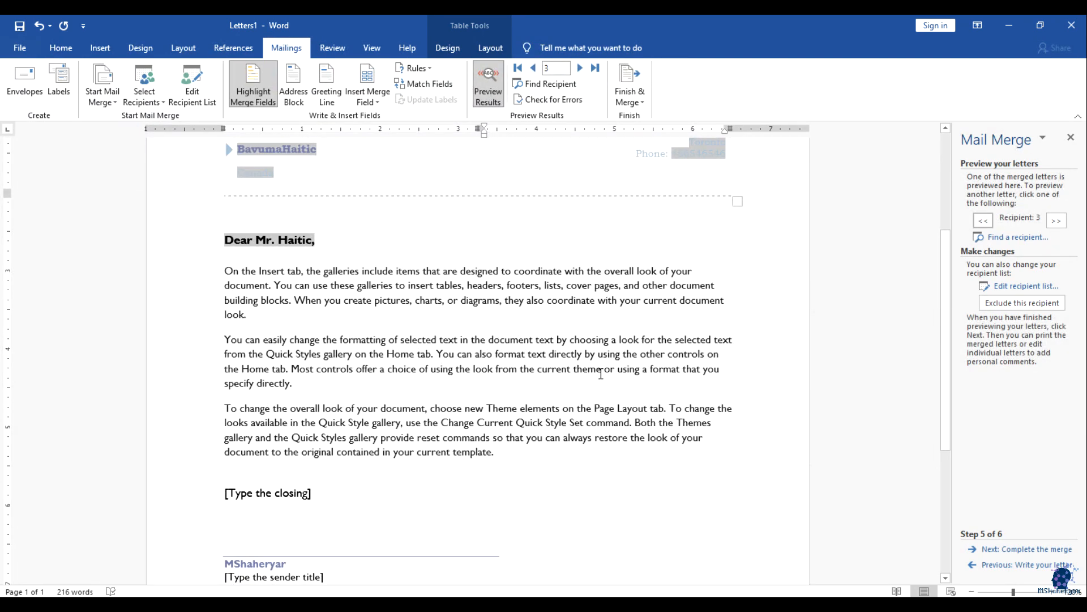
pyautogui.scroll(2, 600, 375)
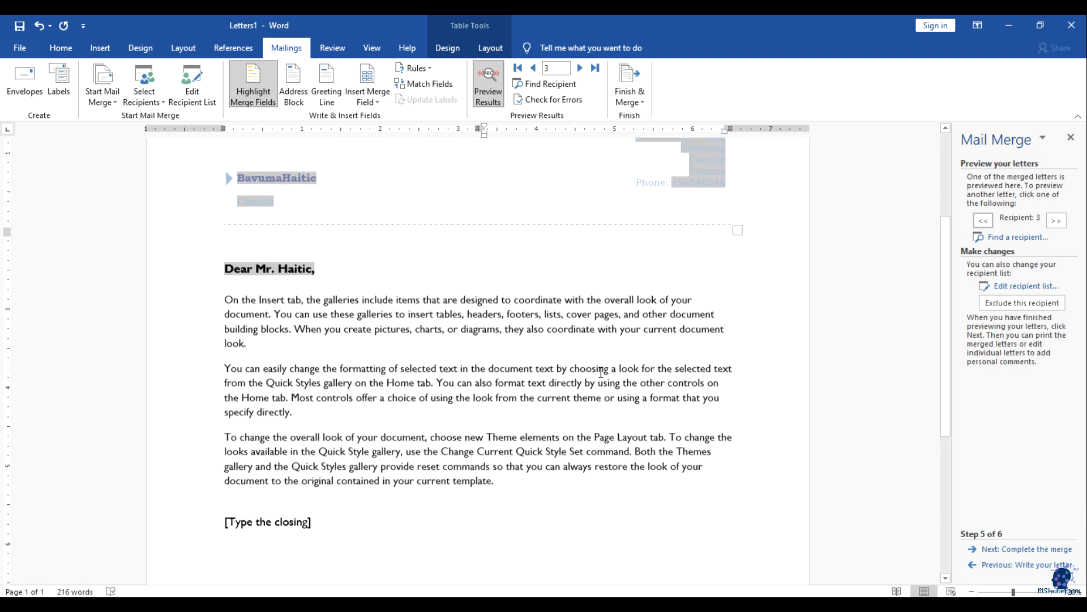
pyautogui.scroll(1, 703, 359)
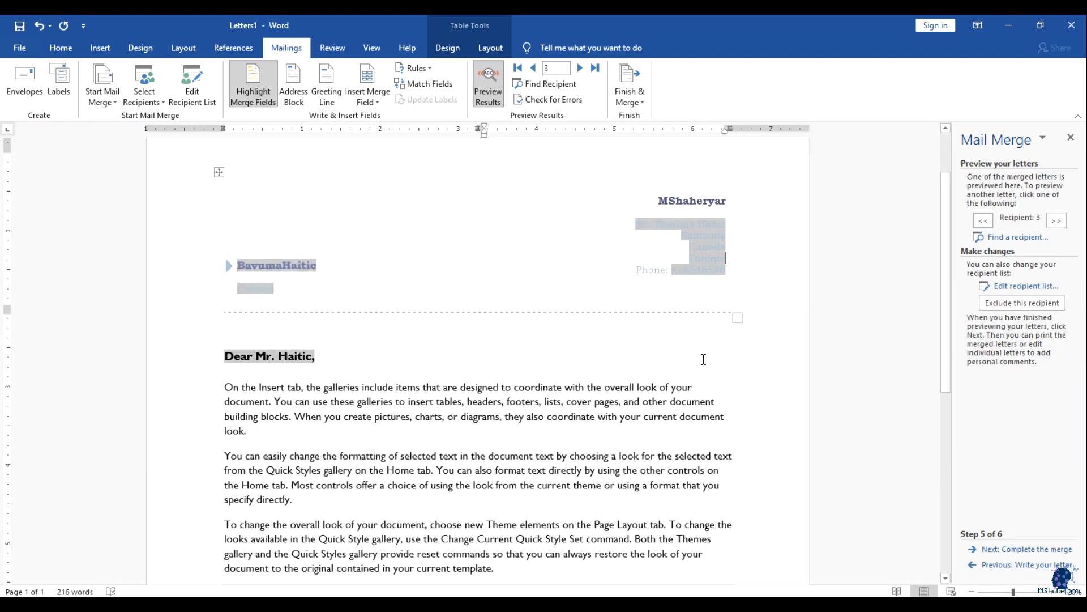
pyautogui.scroll(-5, 703, 359)
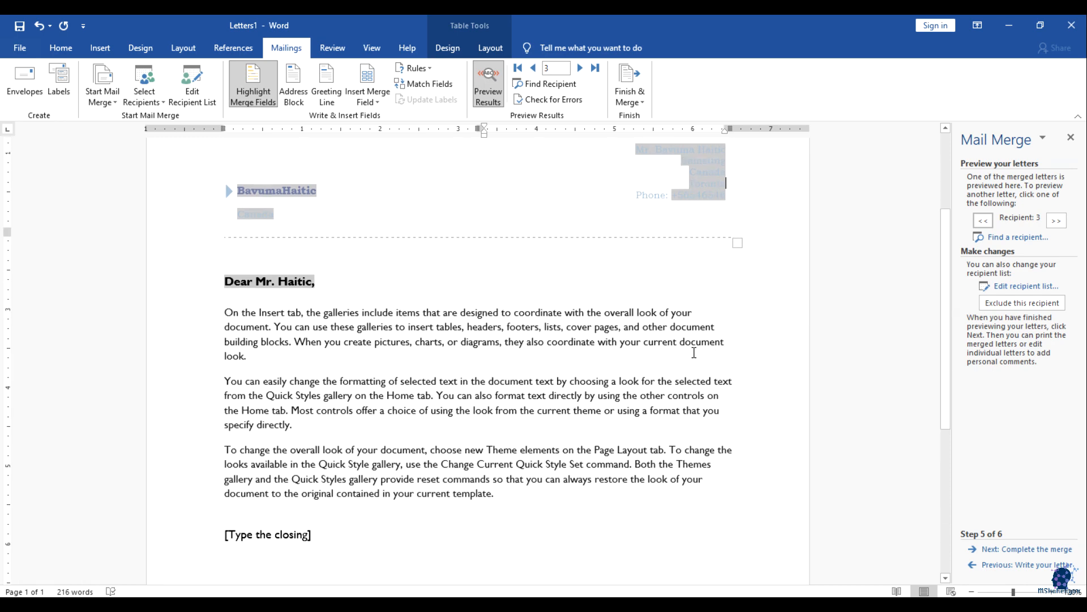
# Step: Set the [Pick the date] field to the 8th (4/8/2021) using its calendar
pyautogui.click(554, 377)
pyautogui.click(521, 401)
pyautogui.click(351, 430)
pyautogui.click(263, 526)
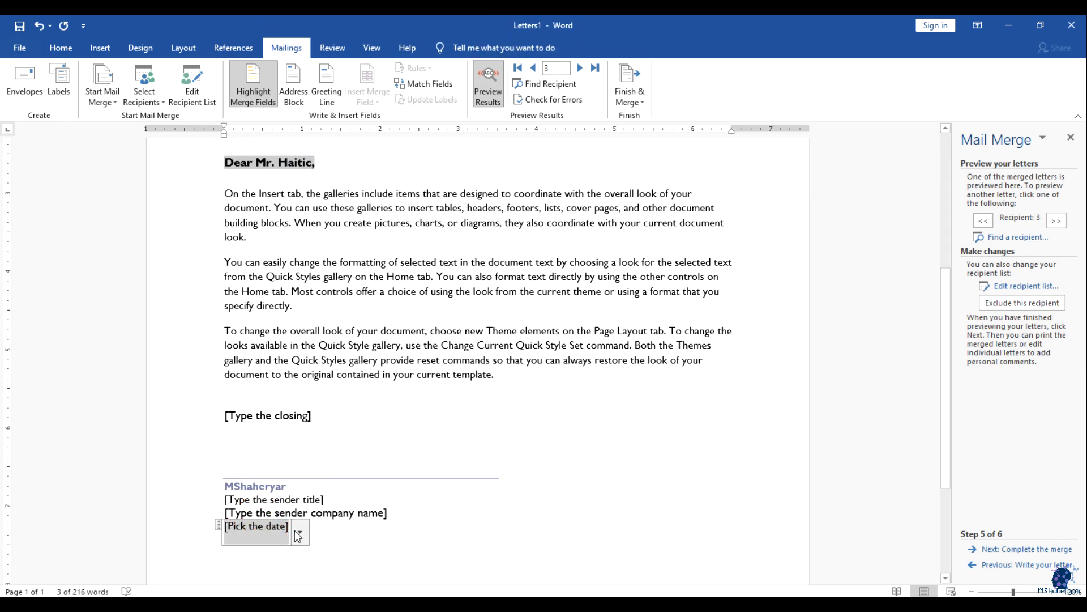
pyautogui.click(300, 532)
pyautogui.click(265, 513)
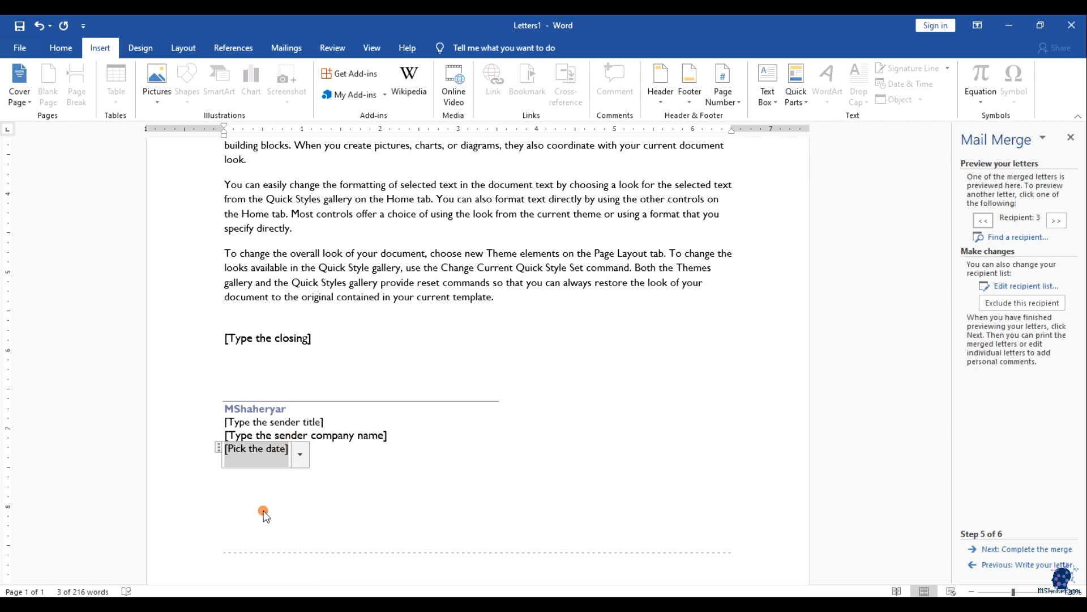
pyautogui.click(334, 506)
pyautogui.click(452, 505)
# Step: Insert the date in 8-Apr-21 format on a new line below the recipient's country
pyautogui.scroll(6, 375, 503)
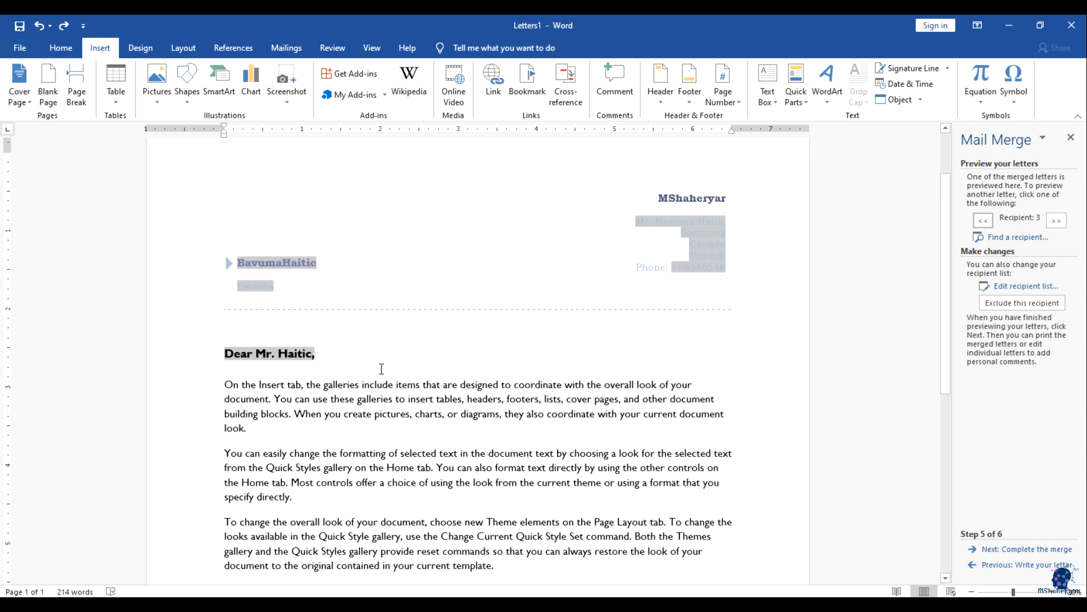
pyautogui.click(282, 266)
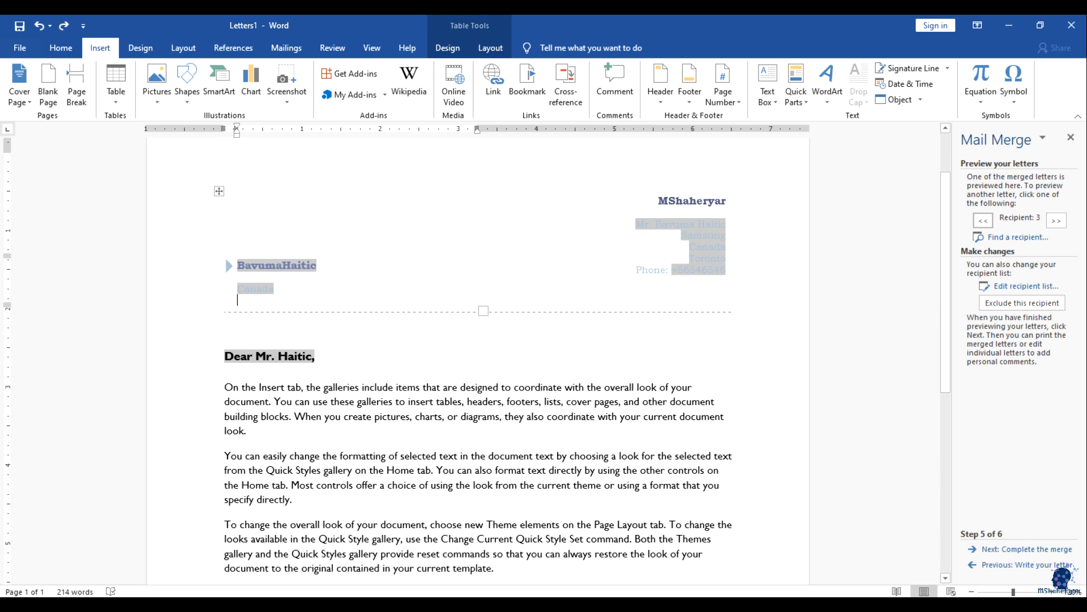
pyautogui.press('Return')
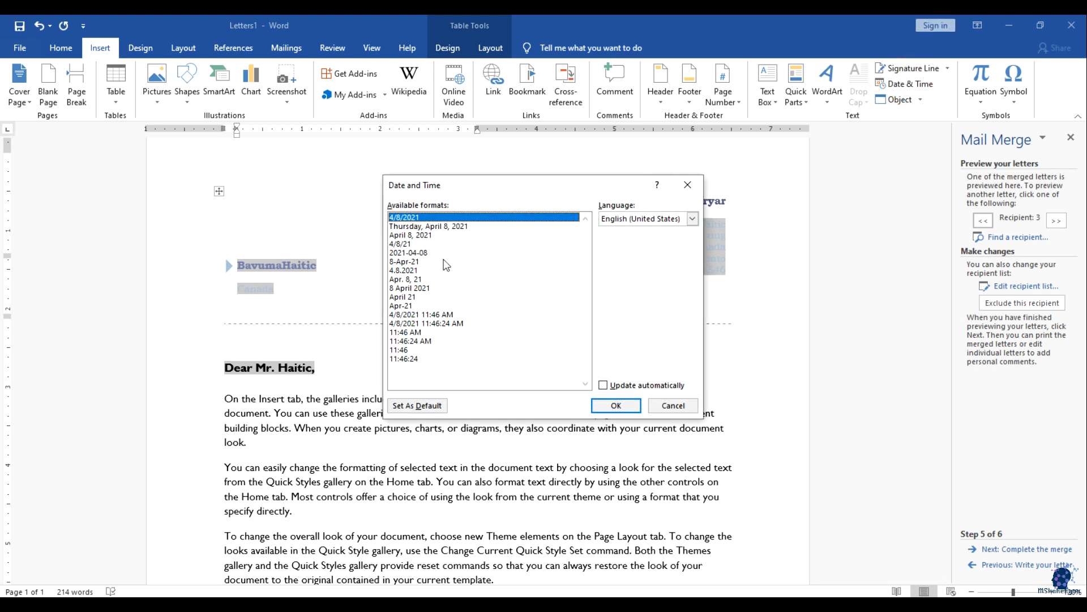
pyautogui.moveTo(436, 269)
pyautogui.mouseDown()
pyautogui.moveTo(416, 301)
pyautogui.moveTo(420, 278)
pyautogui.mouseUp()
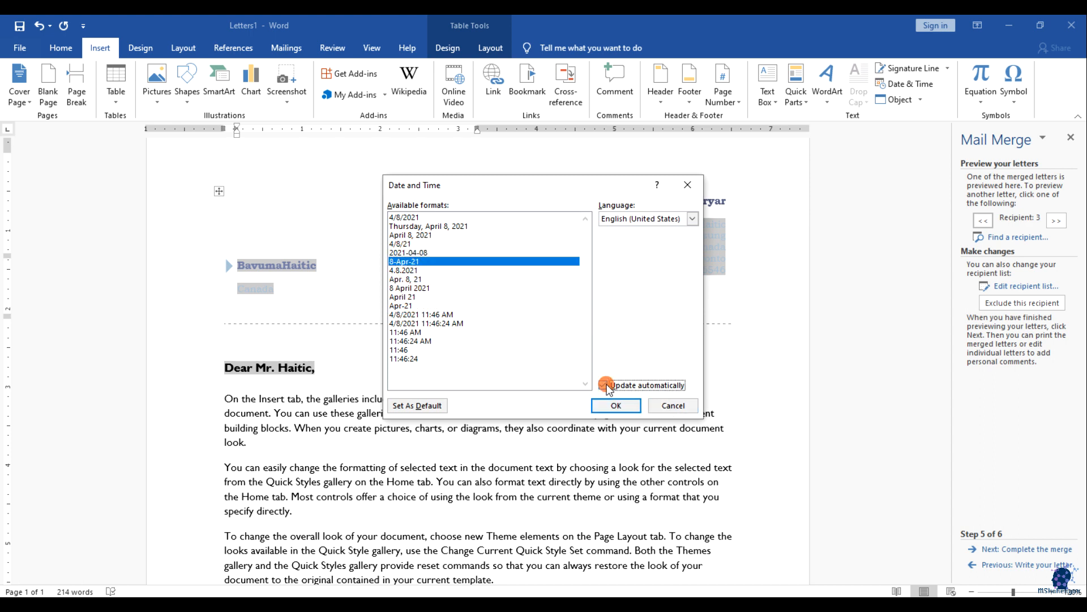
pyautogui.click(622, 405)
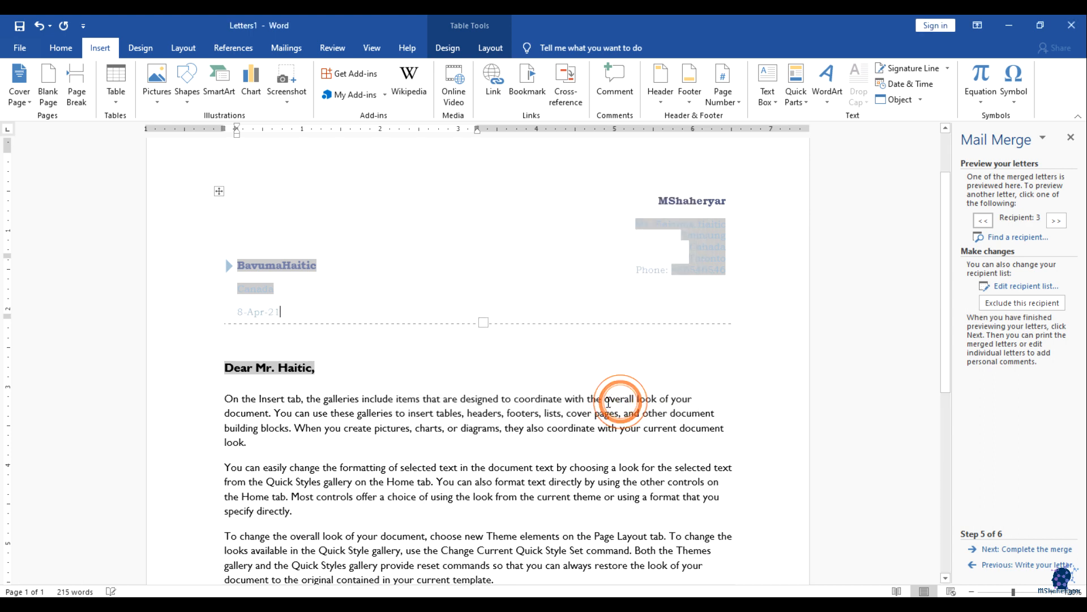
pyautogui.click(285, 310)
pyautogui.click(287, 328)
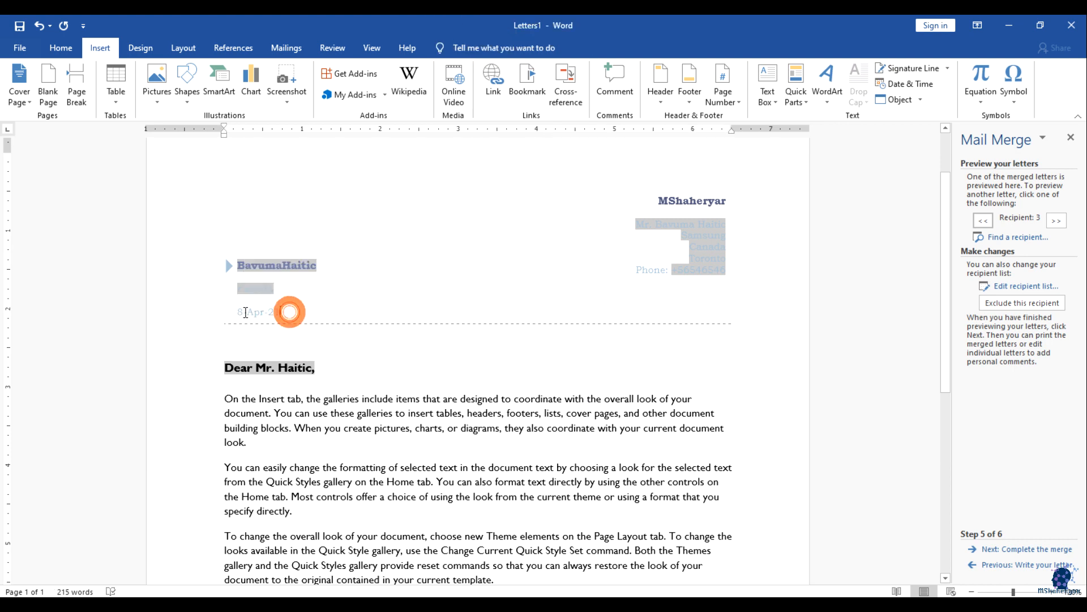
pyautogui.click(308, 350)
# Step: Select the letter body and check its alignment with the Home formatting tools
pyautogui.scroll(-8, 465, 347)
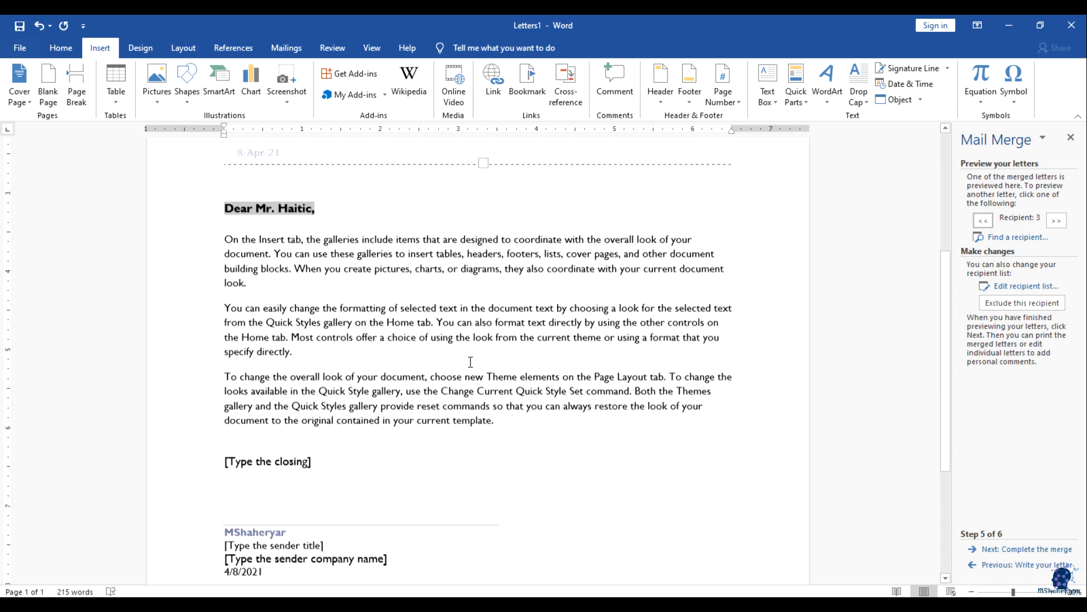
pyautogui.scroll(3, 488, 431)
pyautogui.click(385, 257)
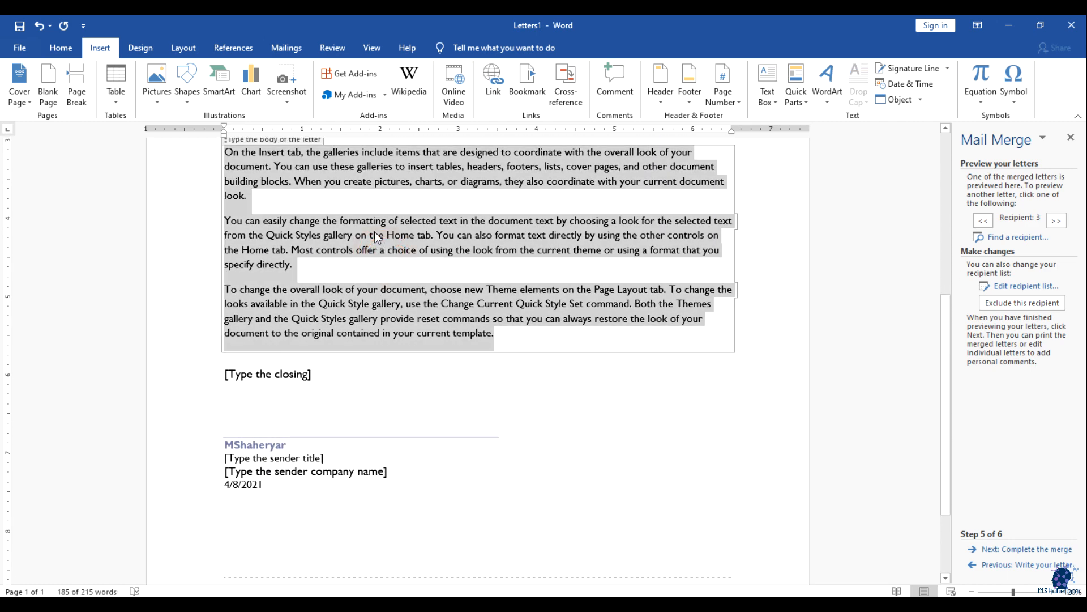
pyautogui.click(61, 48)
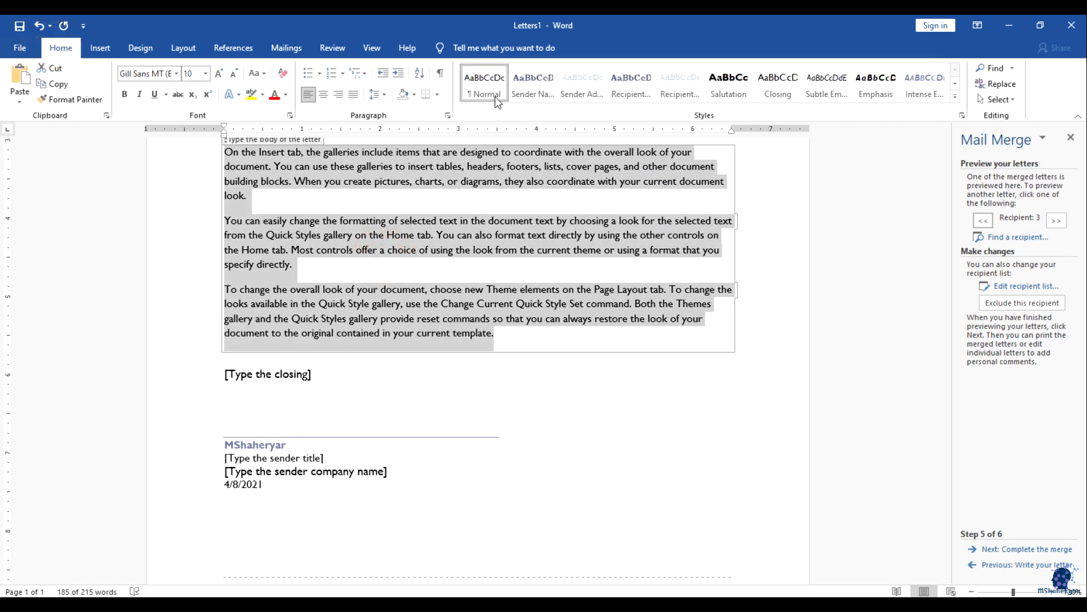
pyautogui.click(328, 93)
pyautogui.click(446, 240)
pyautogui.click(482, 414)
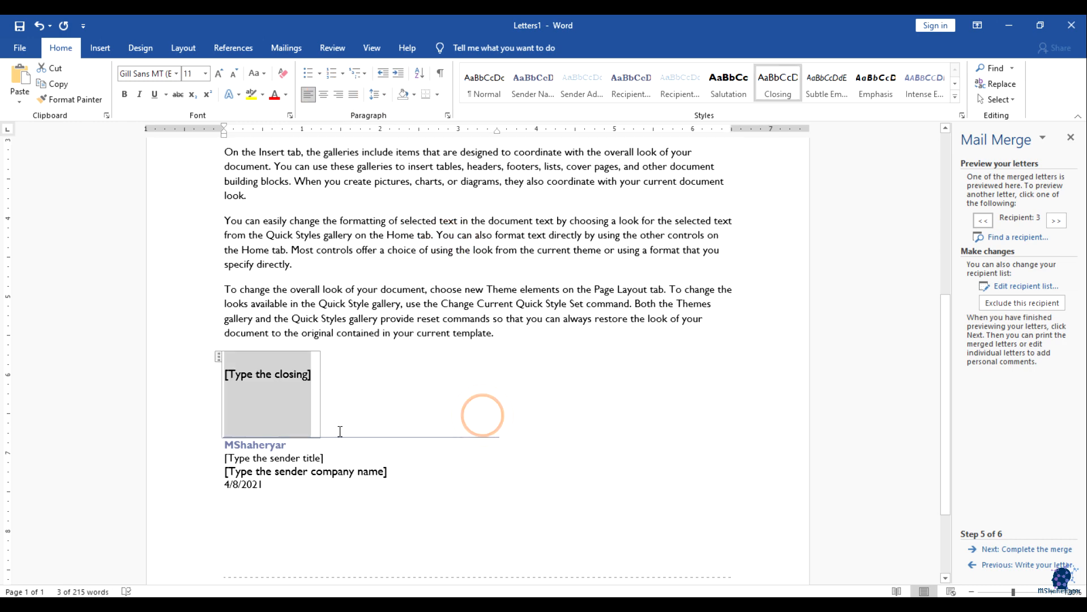
# Step: Put the caret below the country in the header and return to the Mailings tools
pyautogui.scroll(3, 470, 465)
pyautogui.scroll(1, 469, 465)
pyautogui.click(423, 242)
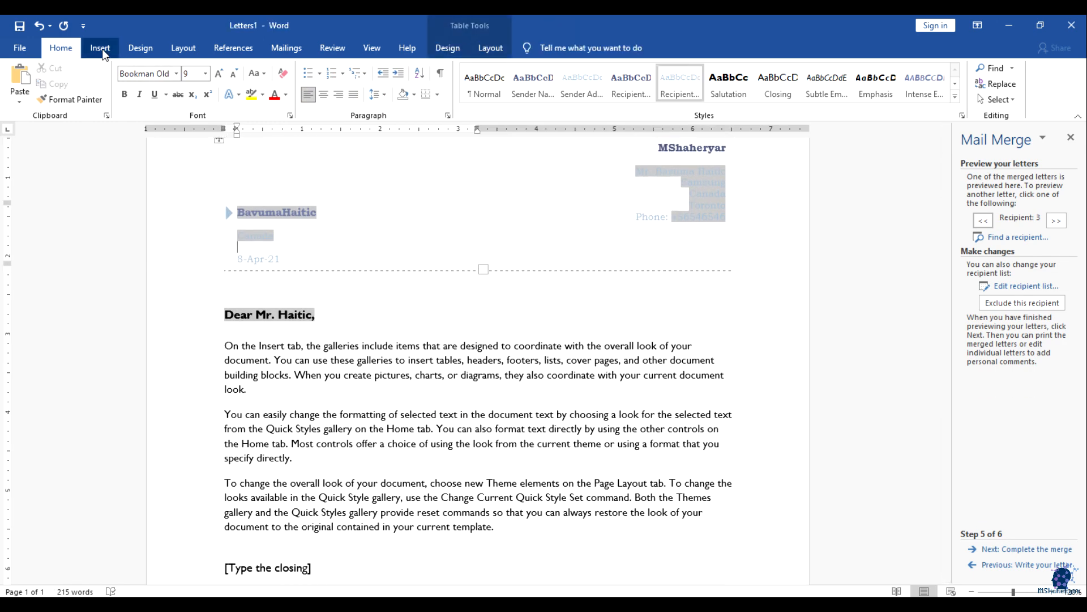
pyautogui.click(286, 48)
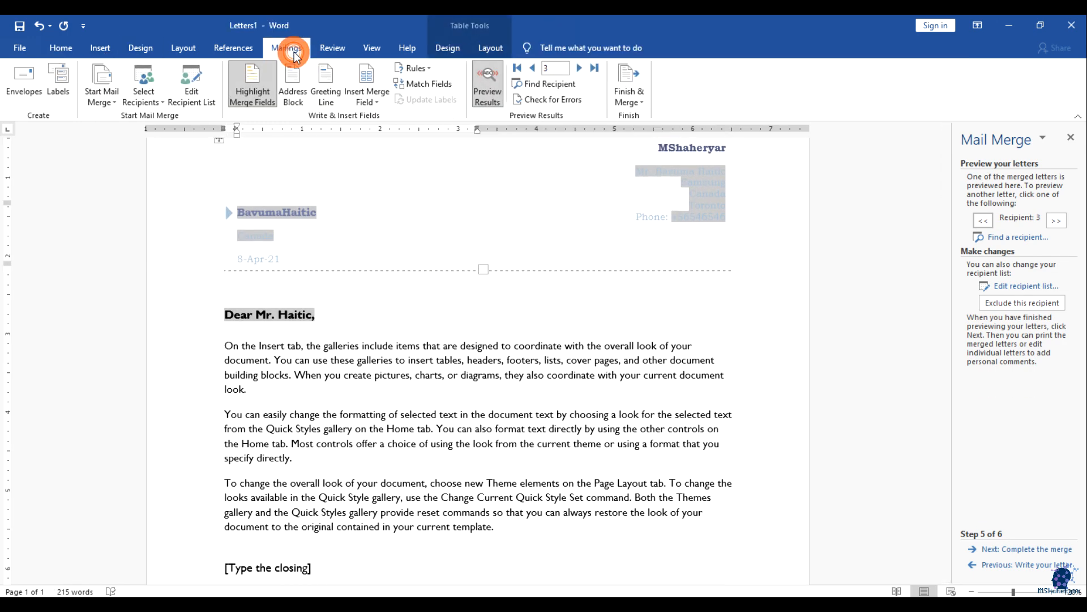
pyautogui.scroll(2, 491, 274)
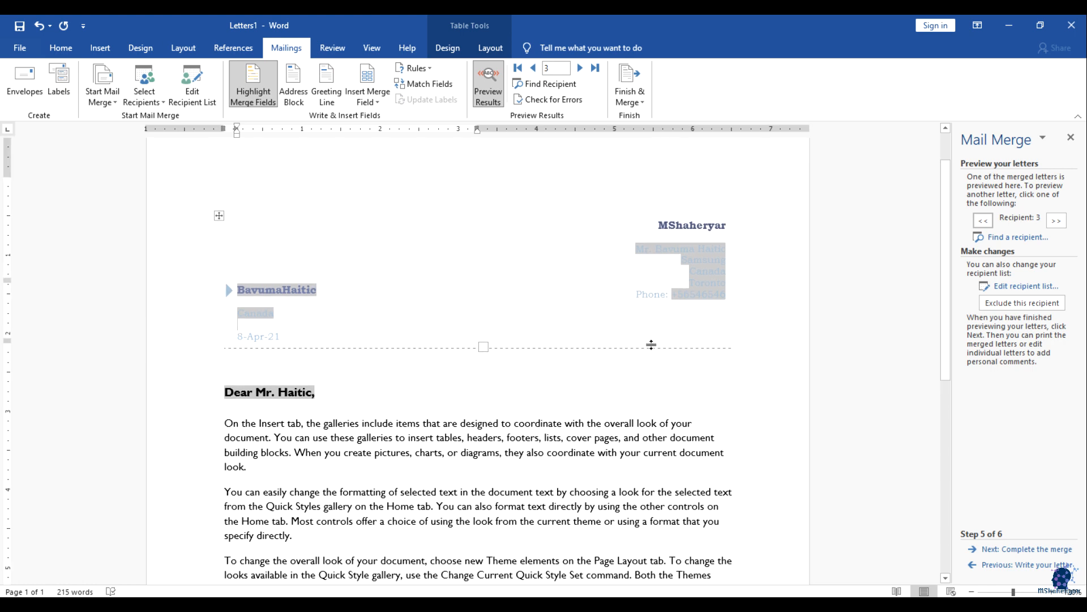
pyautogui.scroll(1, 675, 363)
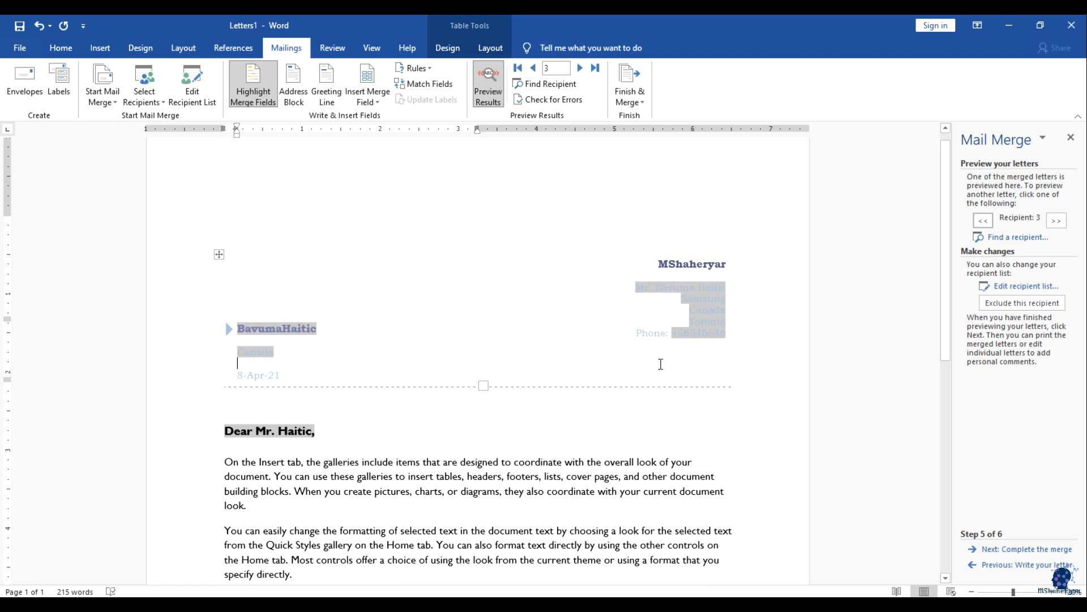
# Step: Merge all records into individual editable letters and scroll through the resulting Letters2 pages
pyautogui.click(629, 90)
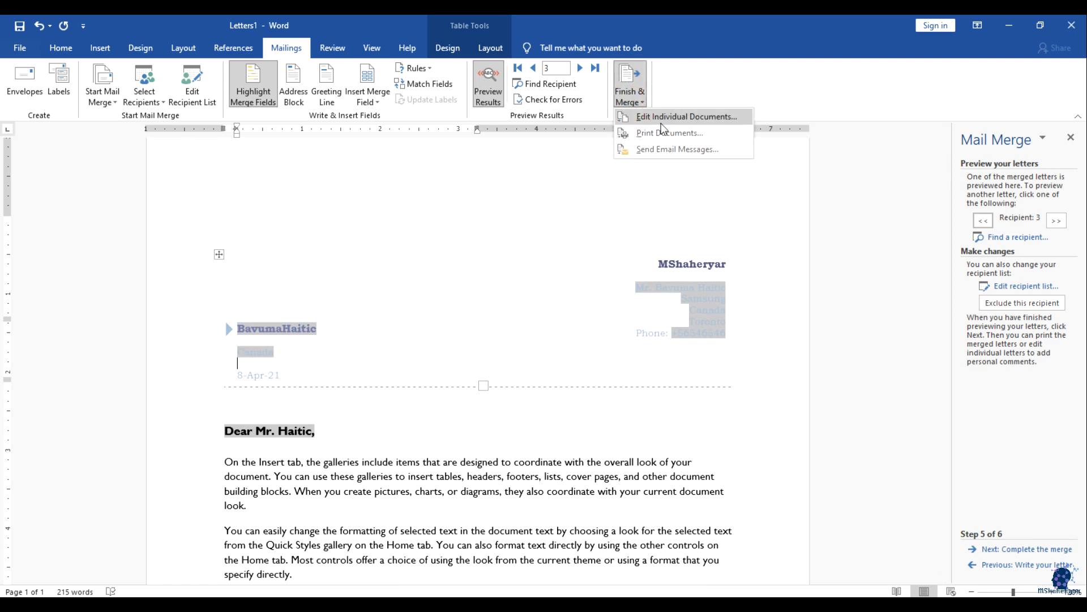
pyautogui.click(663, 119)
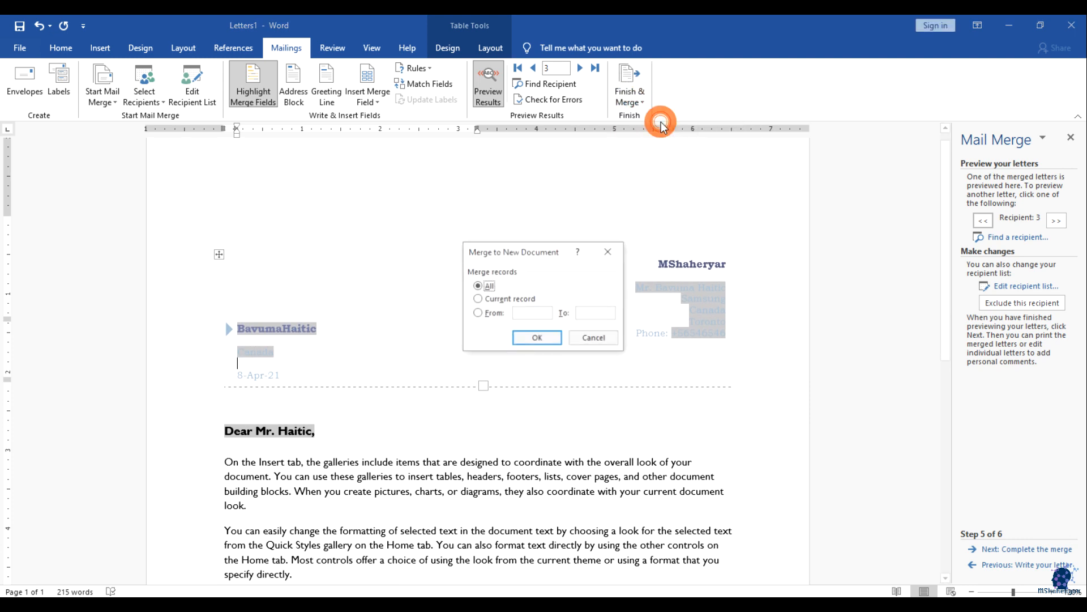
pyautogui.click(553, 338)
pyautogui.scroll(-15, 820, 365)
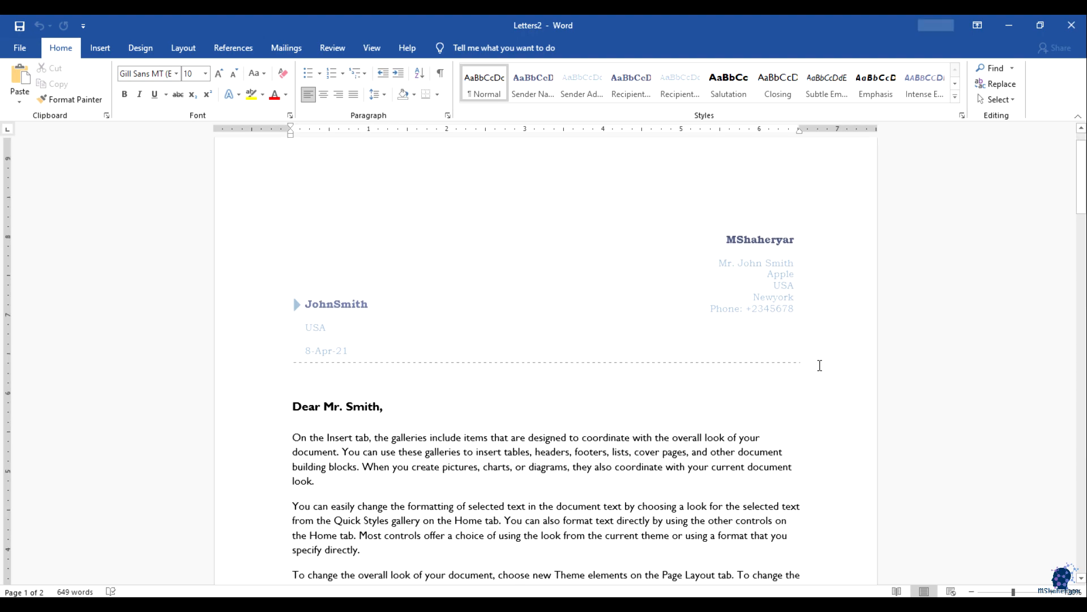
pyautogui.scroll(-15, 820, 365)
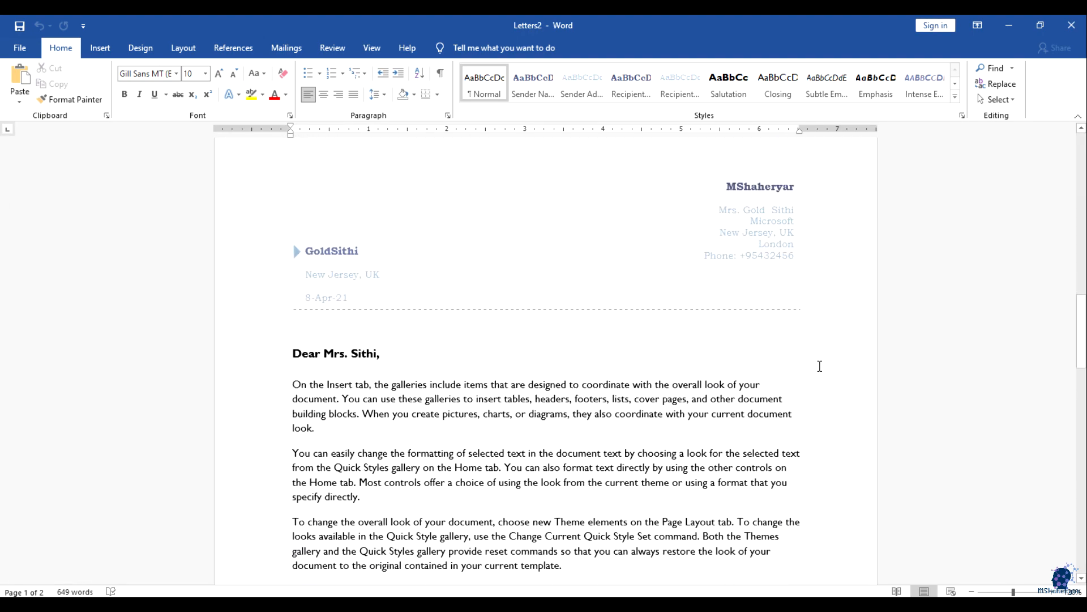
pyautogui.scroll(-8, 819, 367)
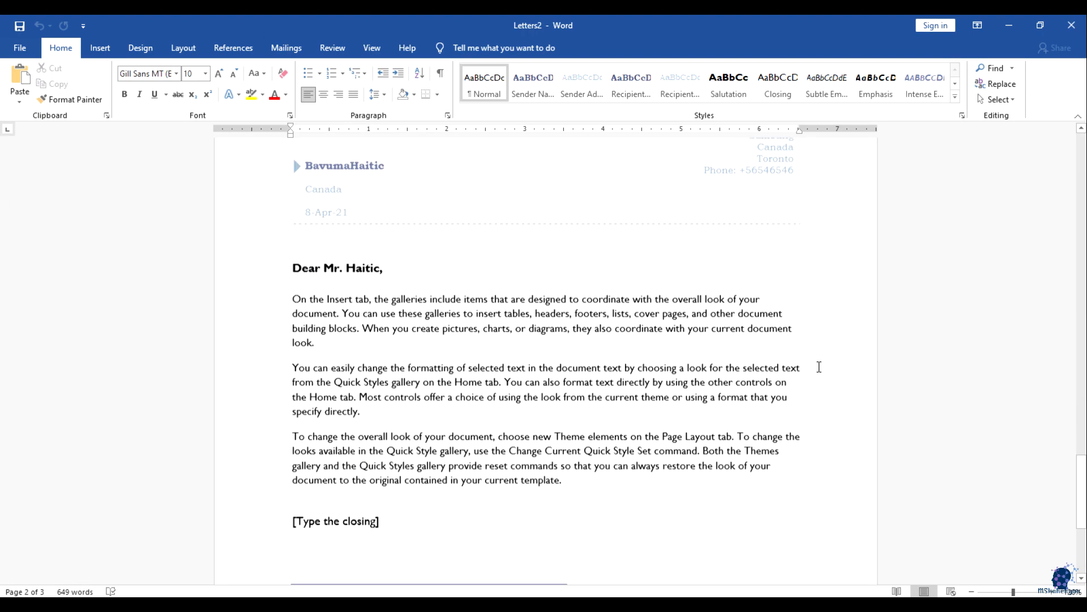
pyautogui.scroll(3, 820, 371)
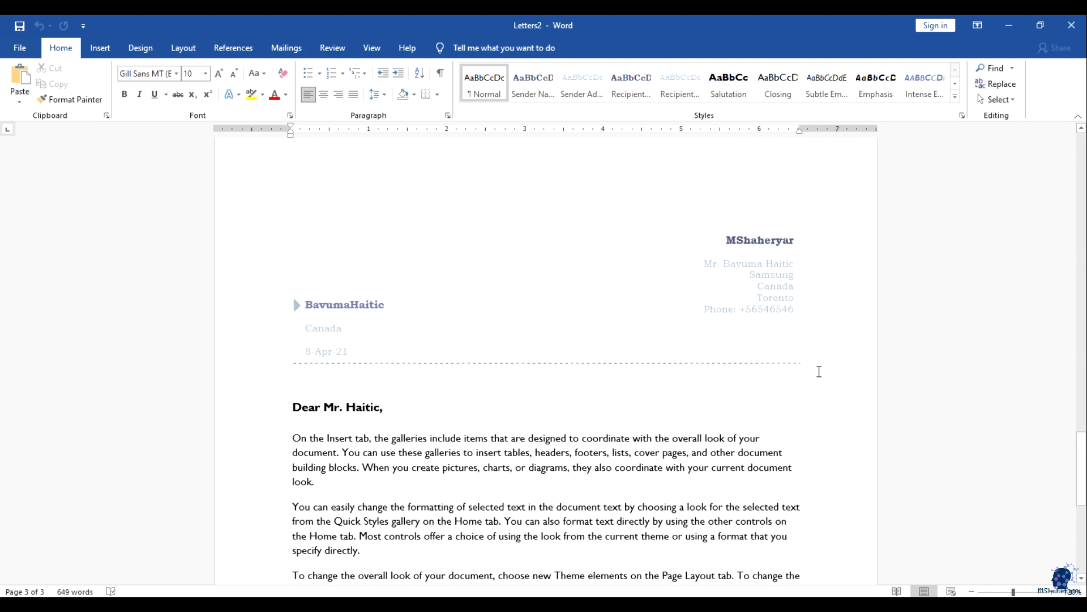